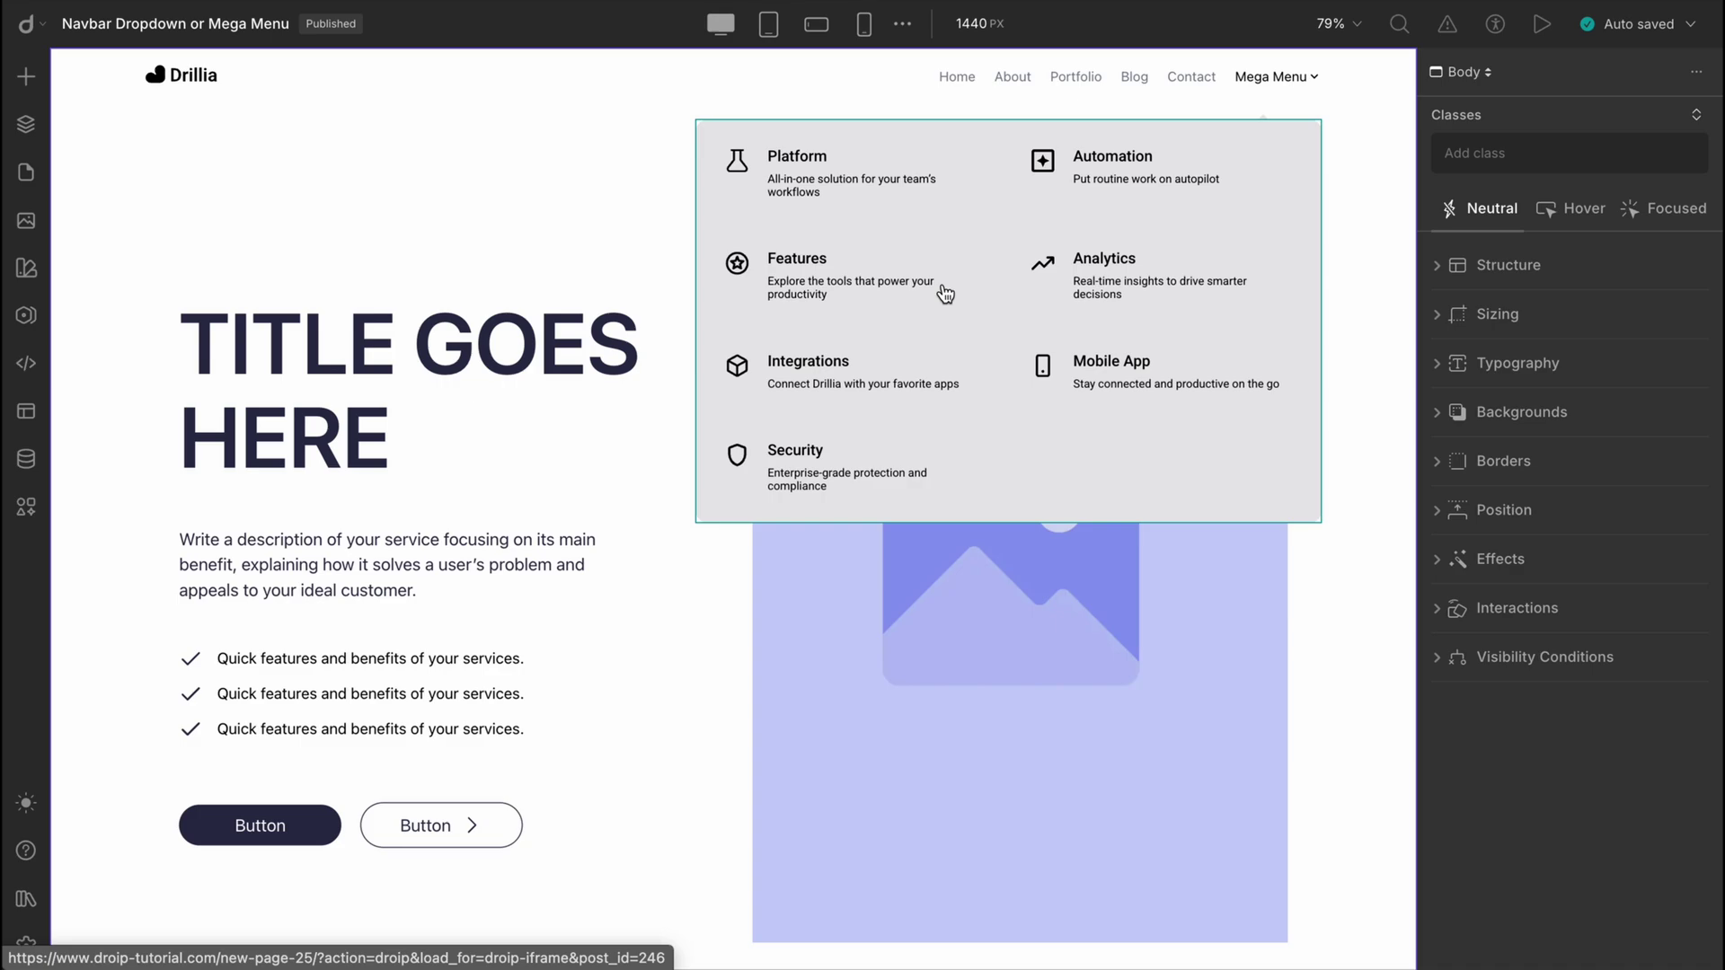
- Leave the finished Drillia mega-menu demo for a new blank page showing 'Choose where to begin'
click(946, 292)
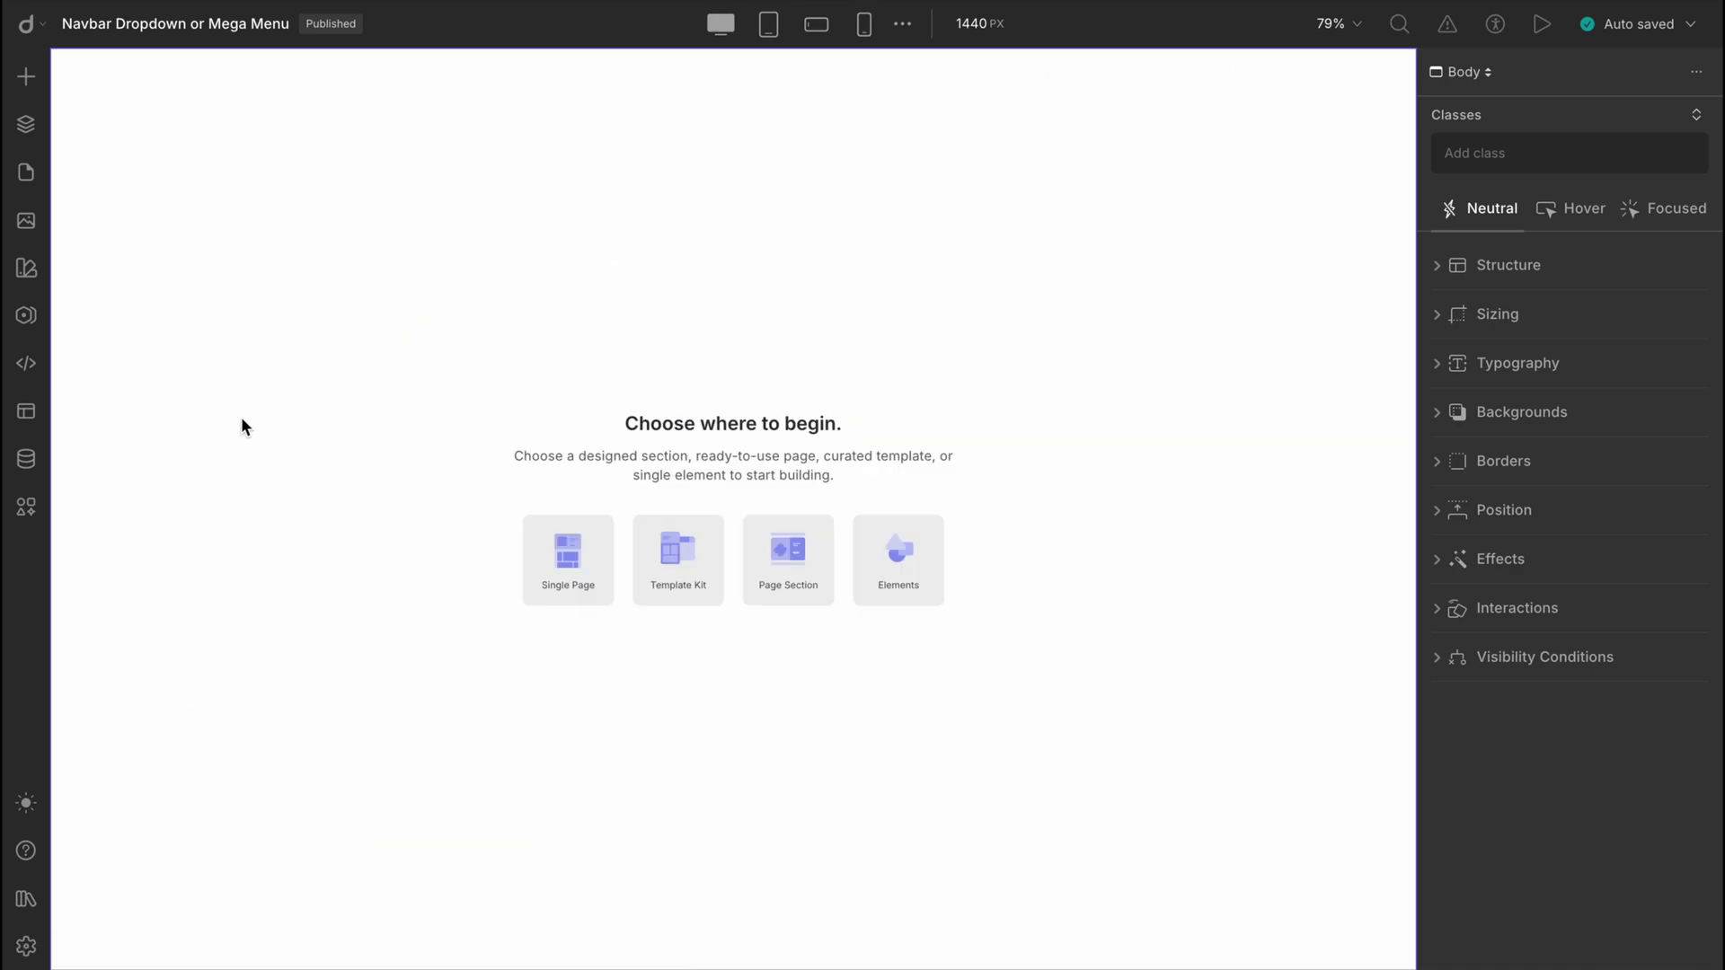
- Add the Hero 7 section from Wireframes > Heroes onto the page canvas
click(43, 83)
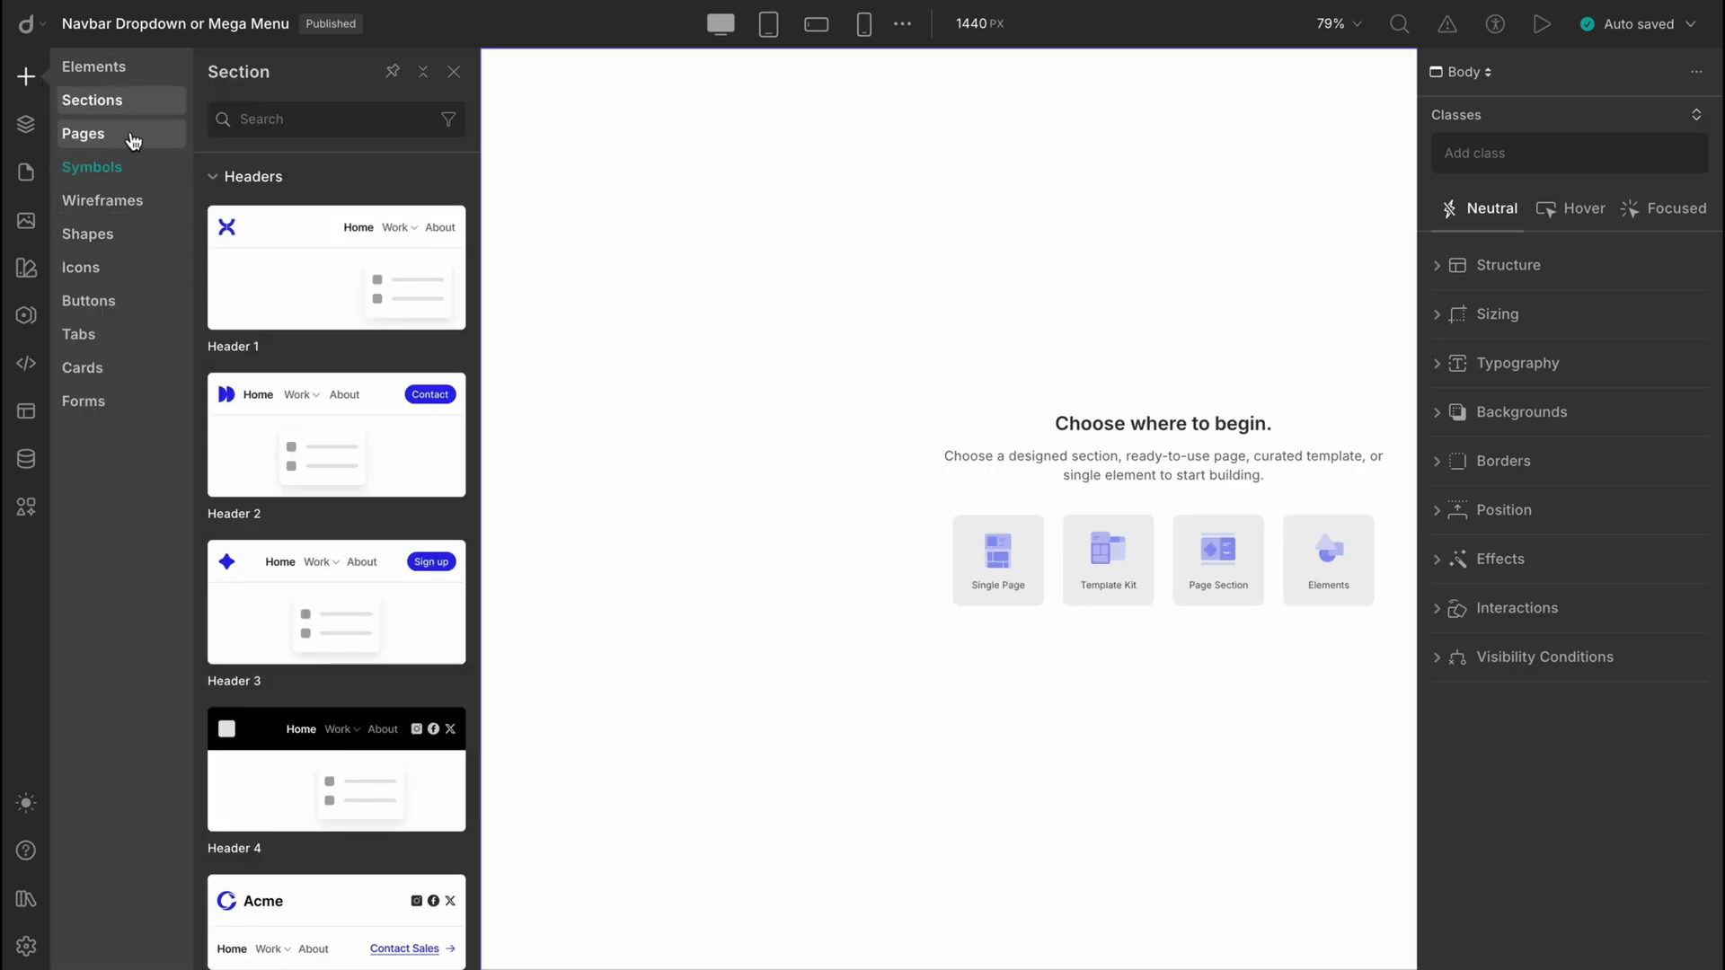
click(138, 200)
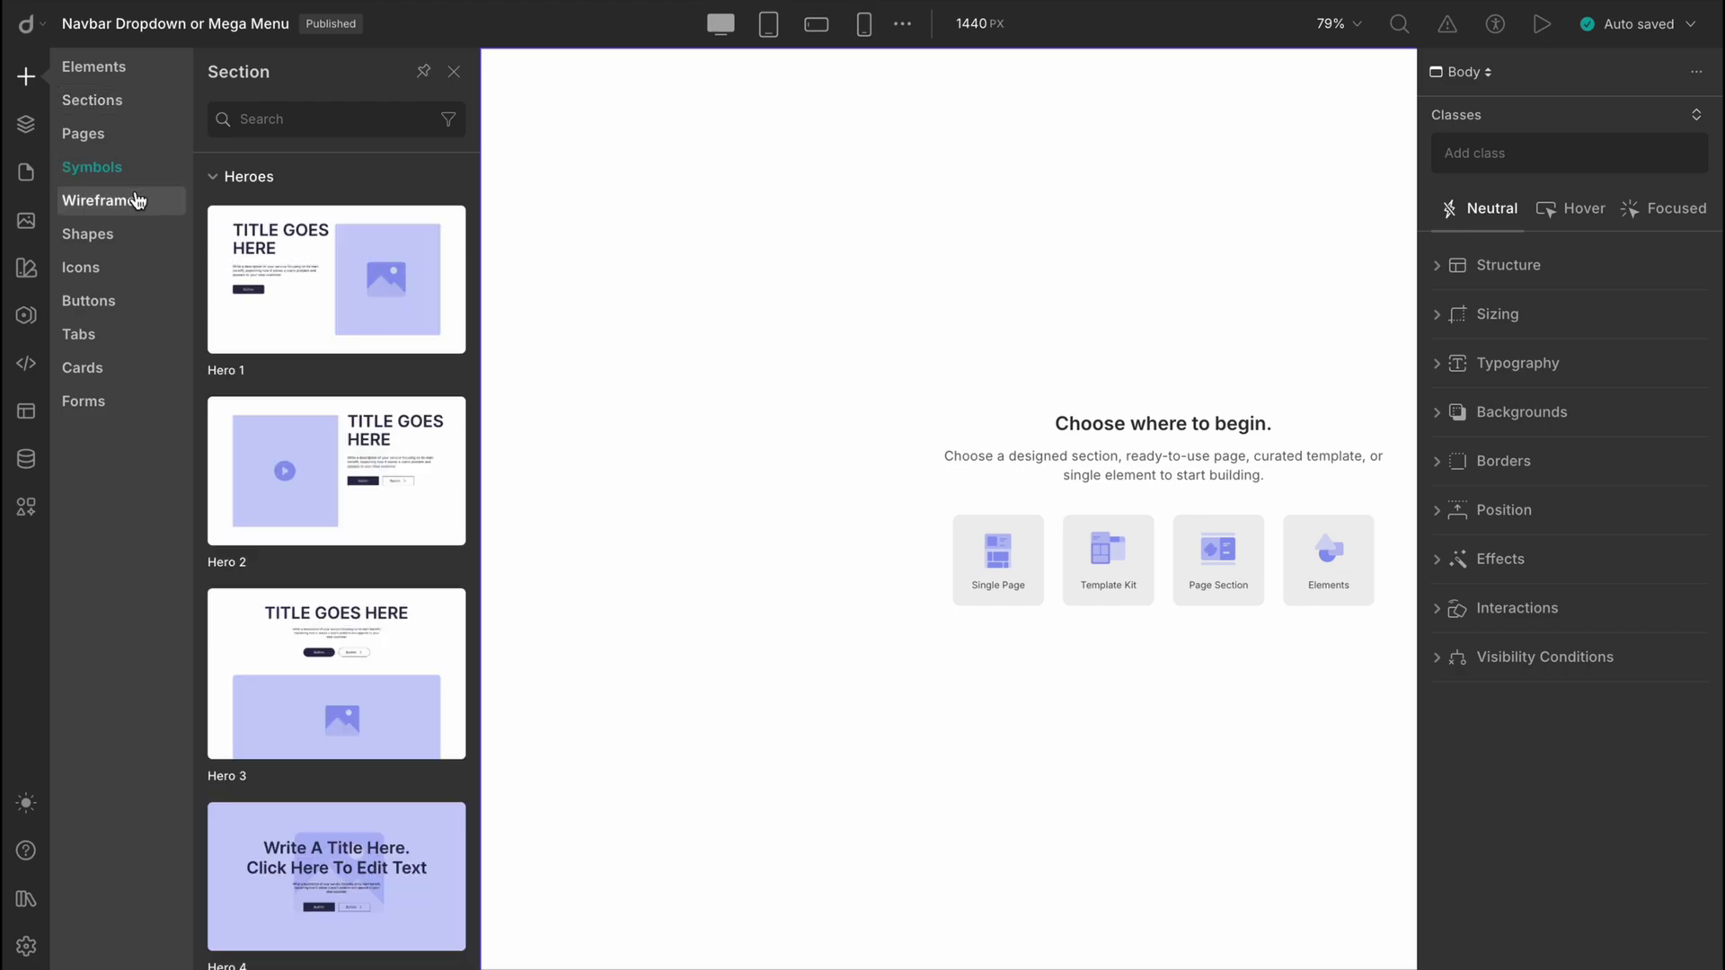
click(447, 122)
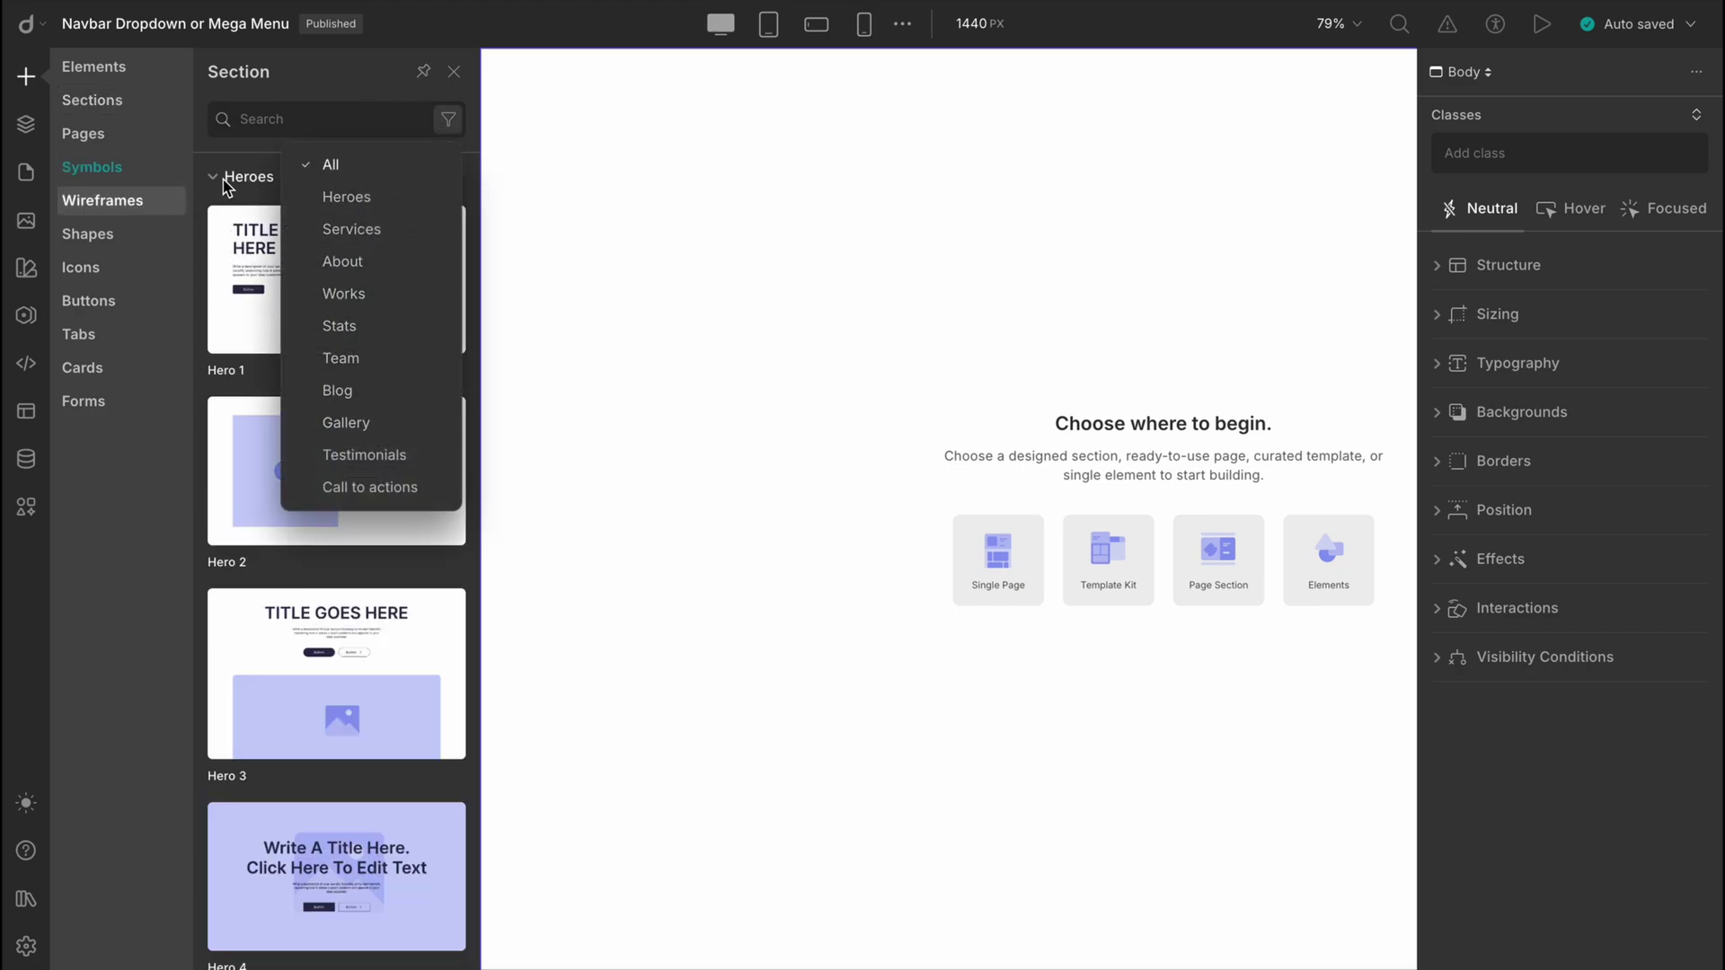
click(254, 144)
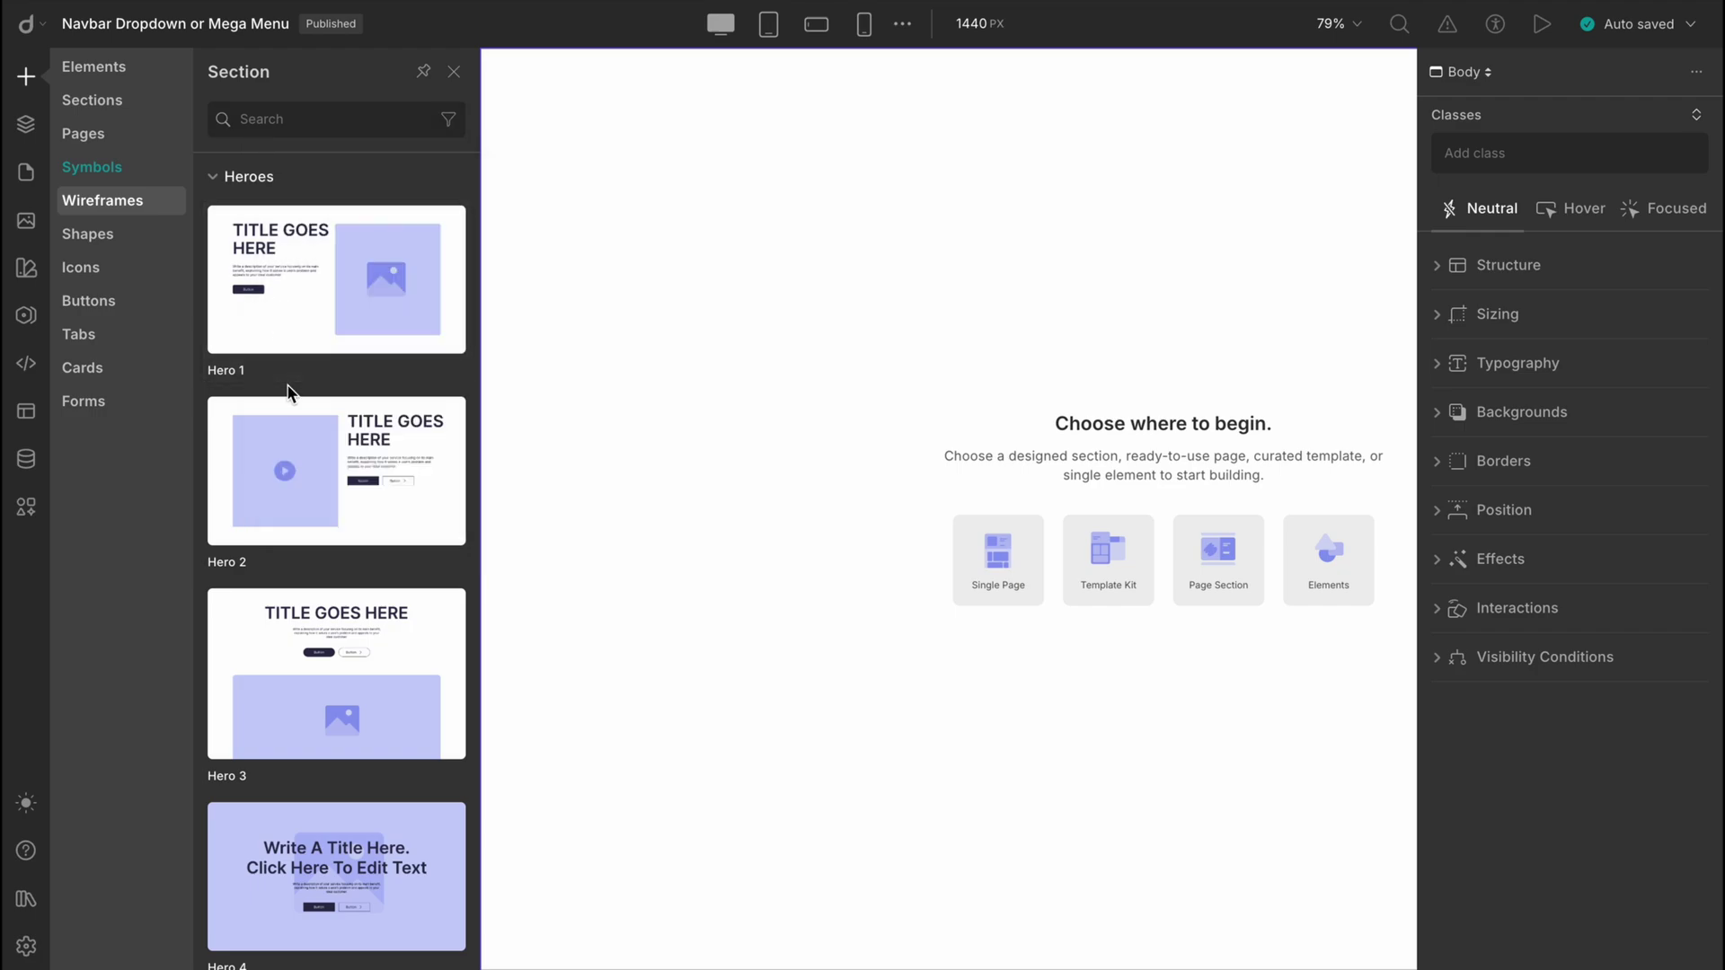
scroll(287, 384, down, 3)
scroll(287, 385, down, 6)
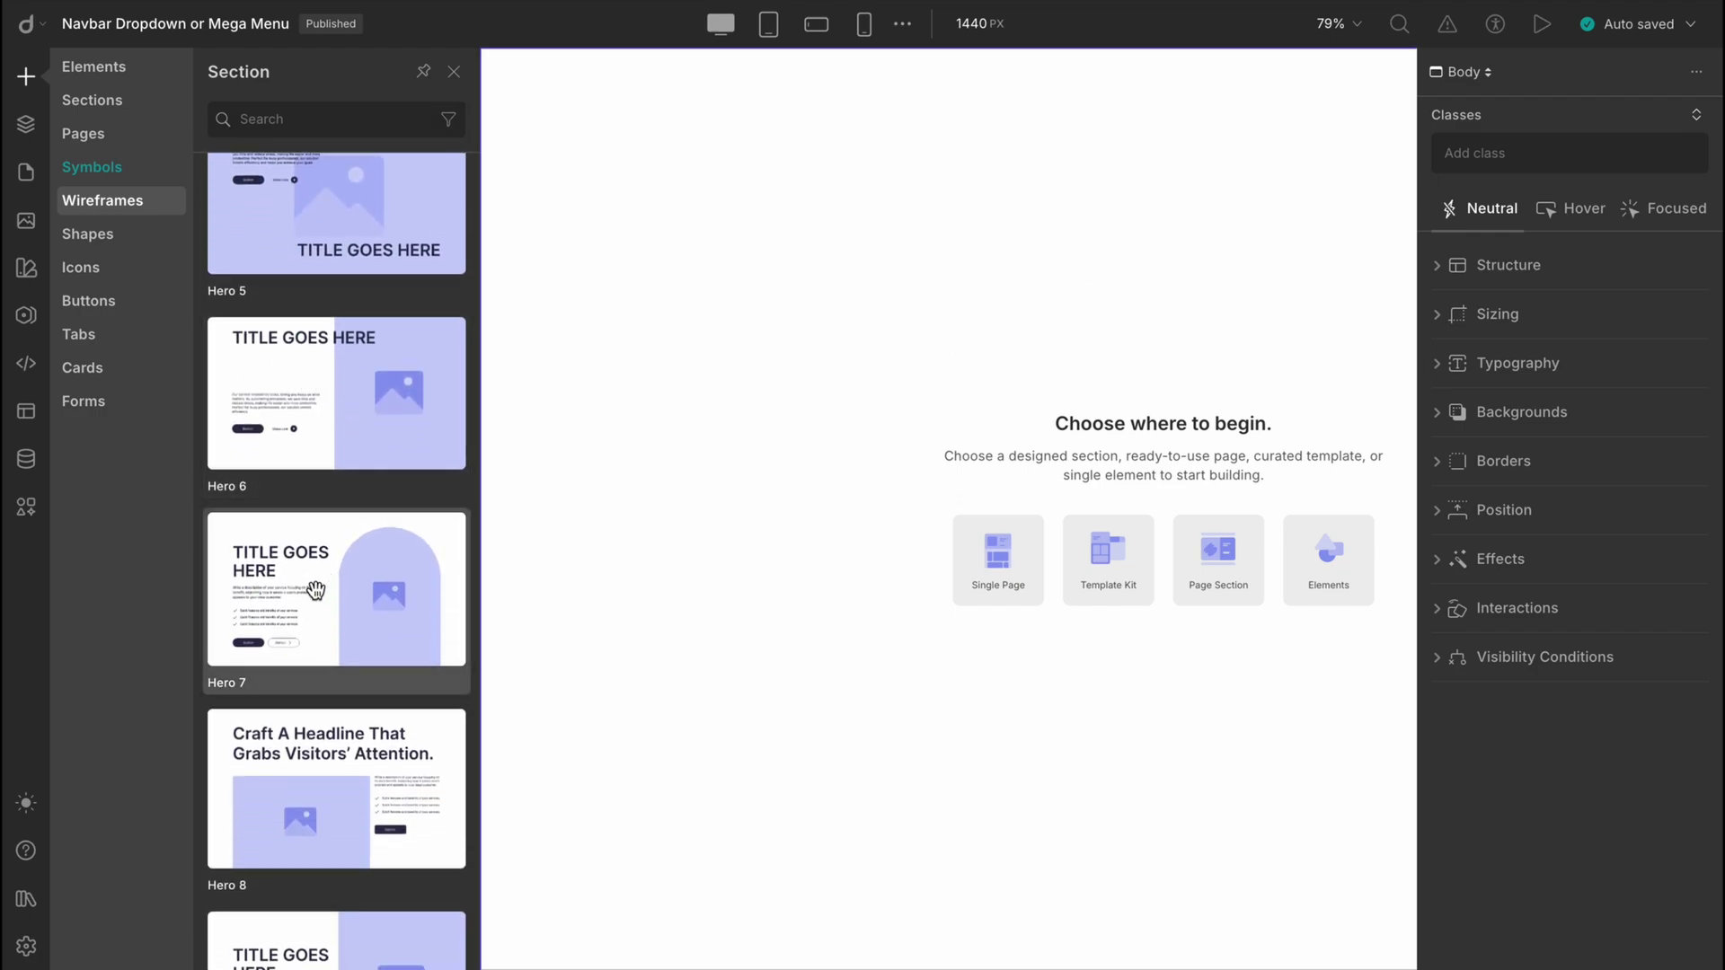
drag(315, 590, 602, 445)
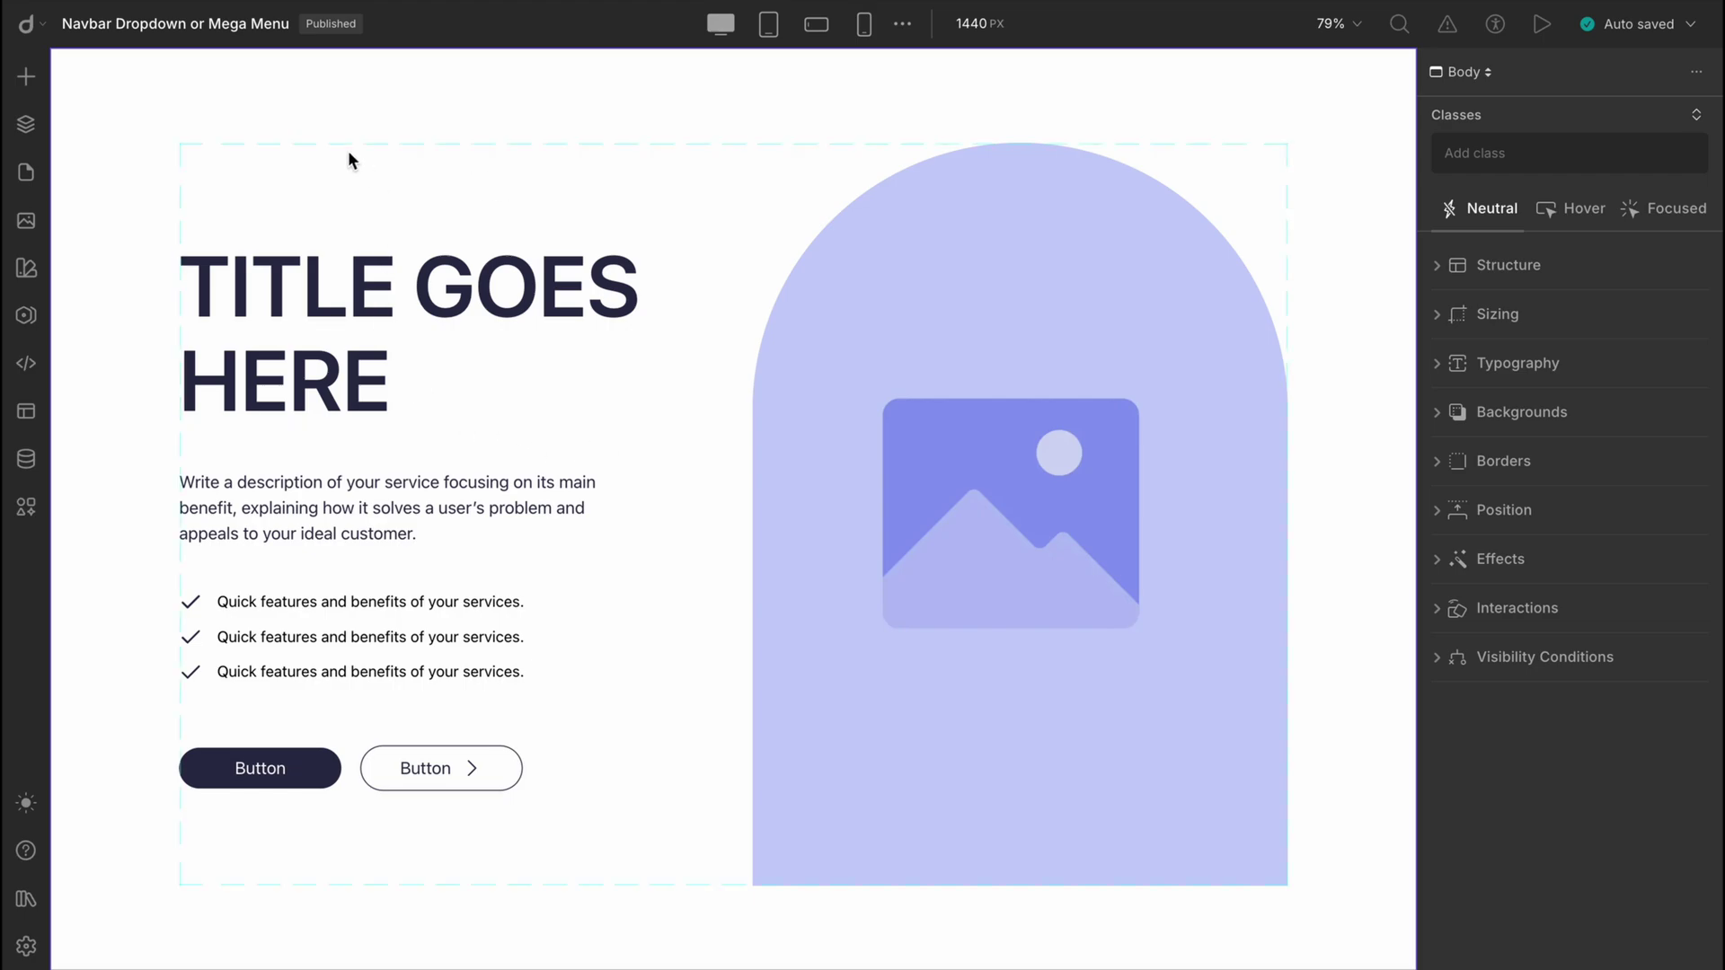
click(27, 78)
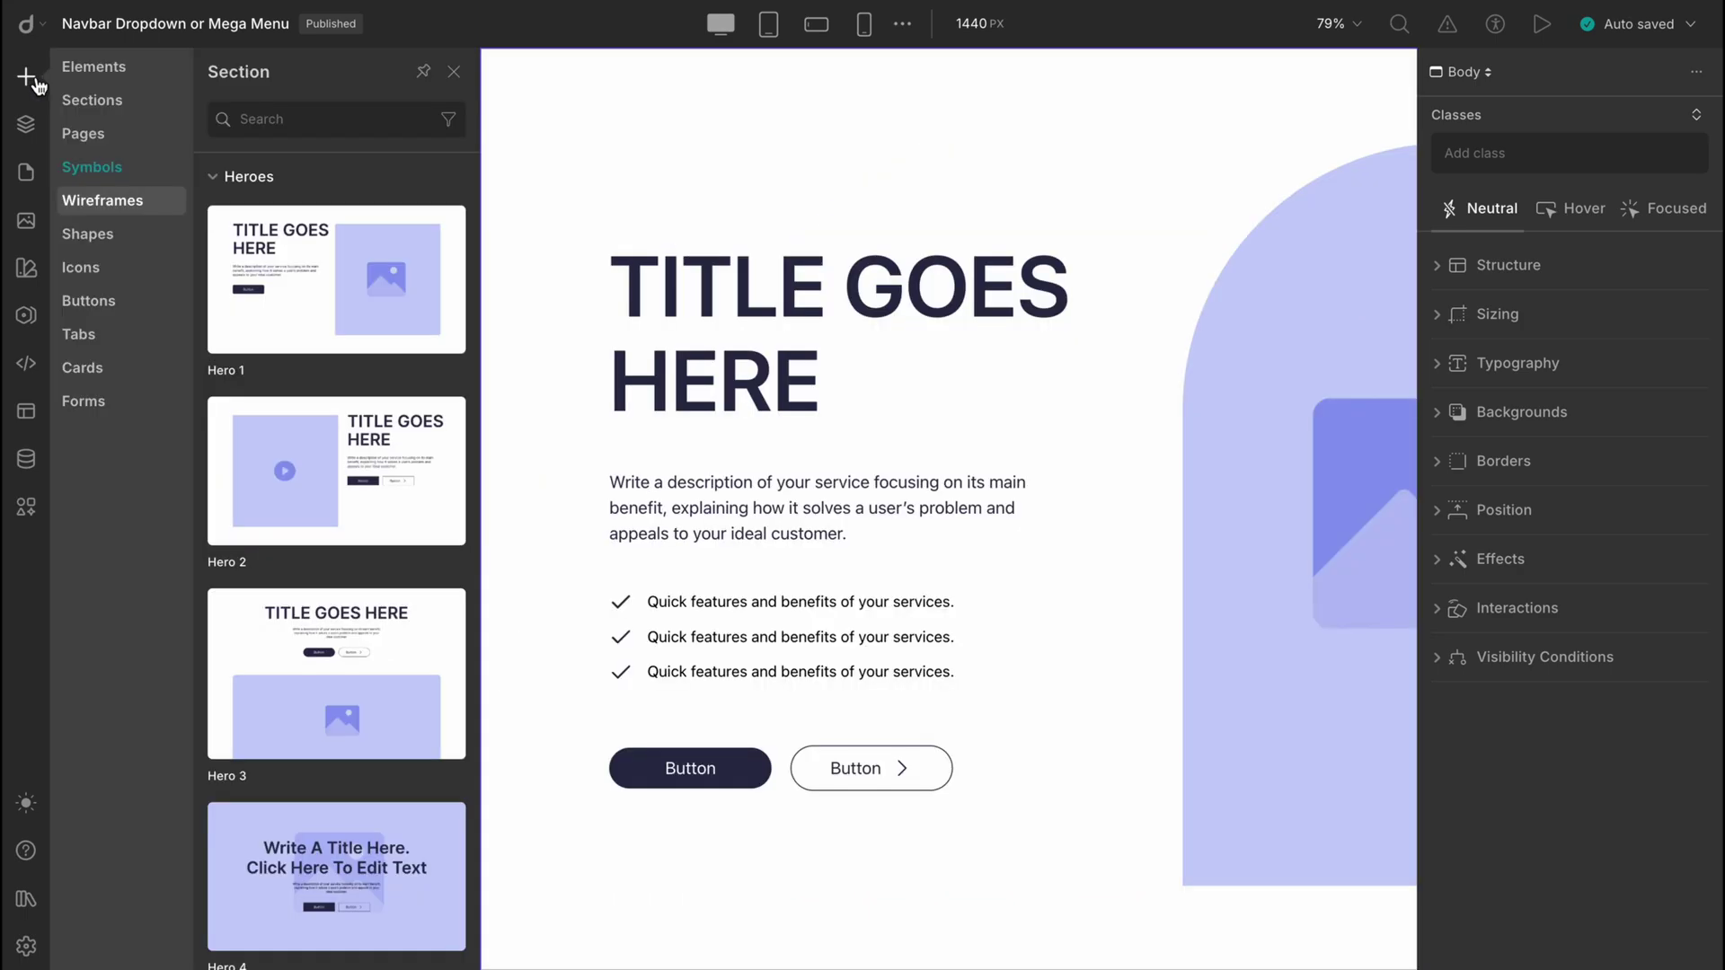
- Drag the Navigation element from Elements > Advanced to the top of the page, above the hero
click(111, 69)
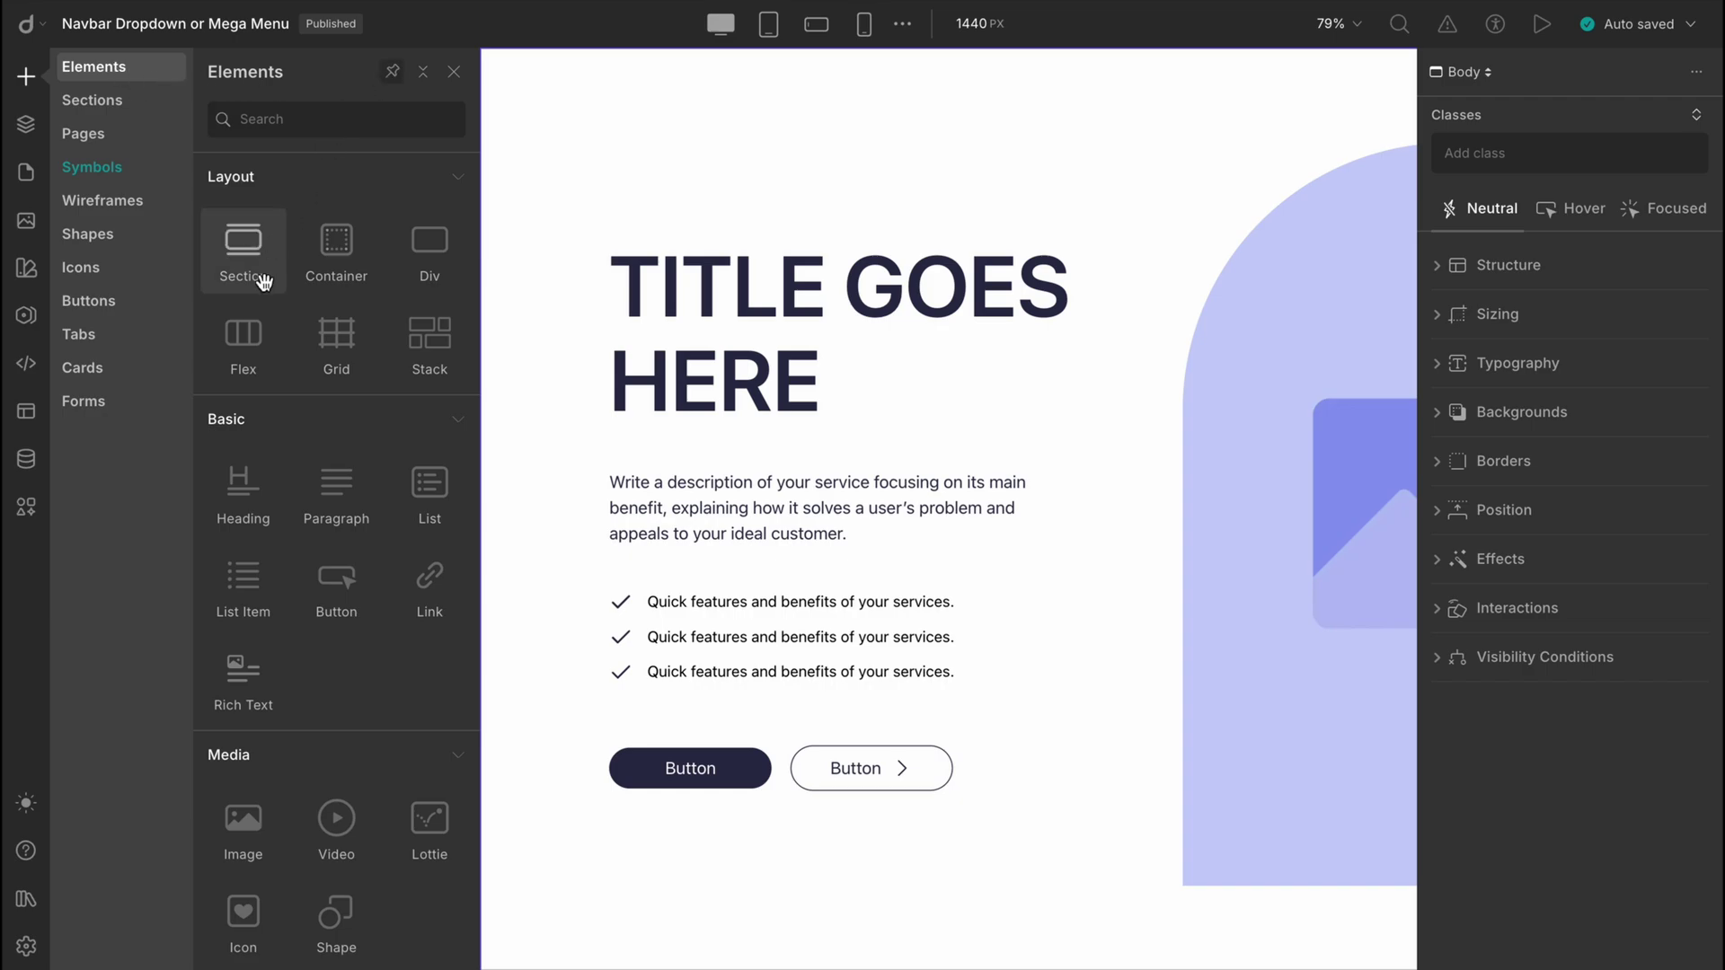
scroll(256, 279, down, 8)
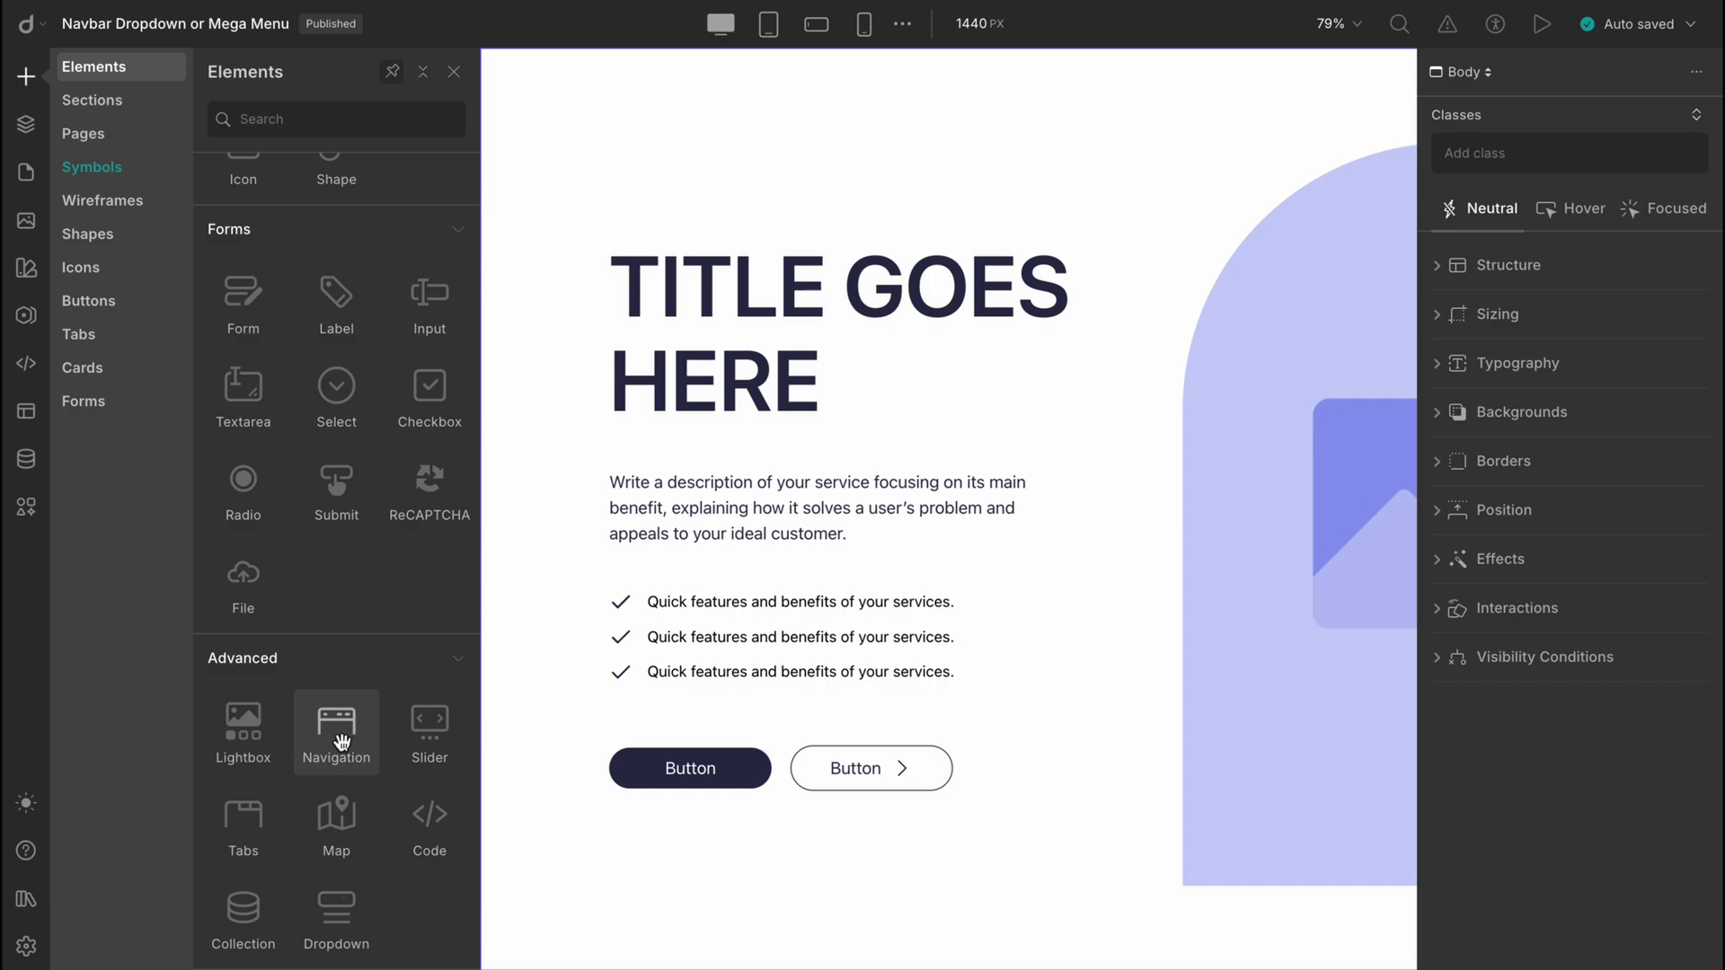
drag(341, 741, 593, 52)
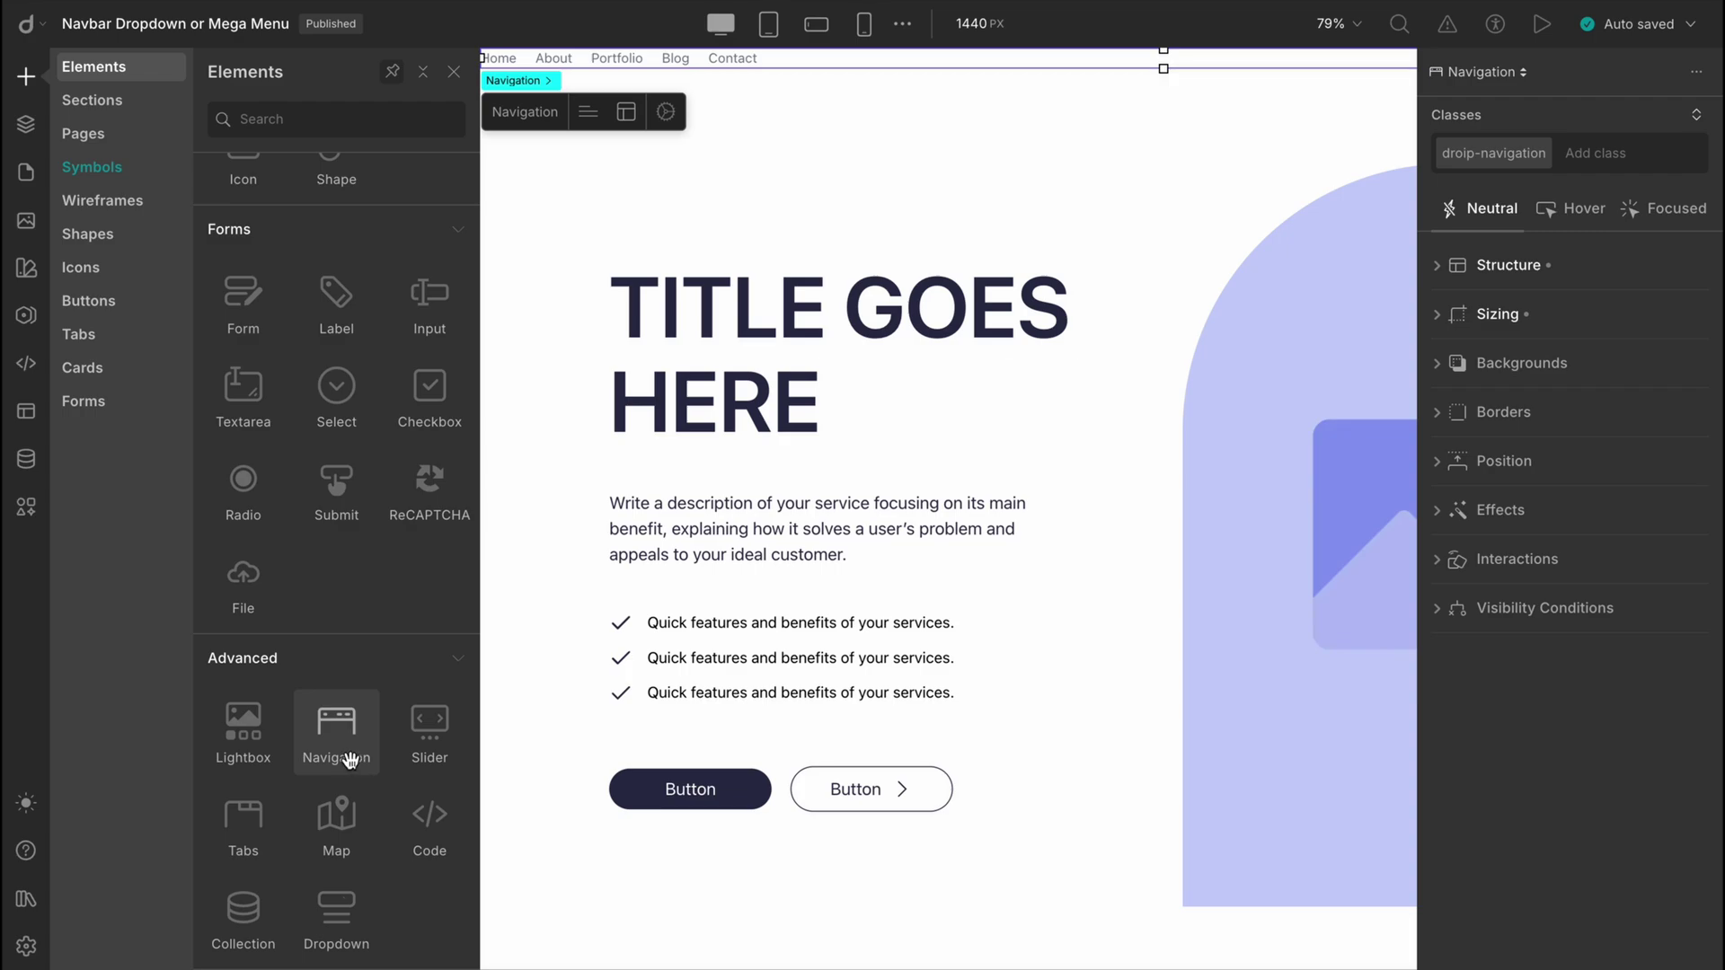
drag(338, 738, 528, 131)
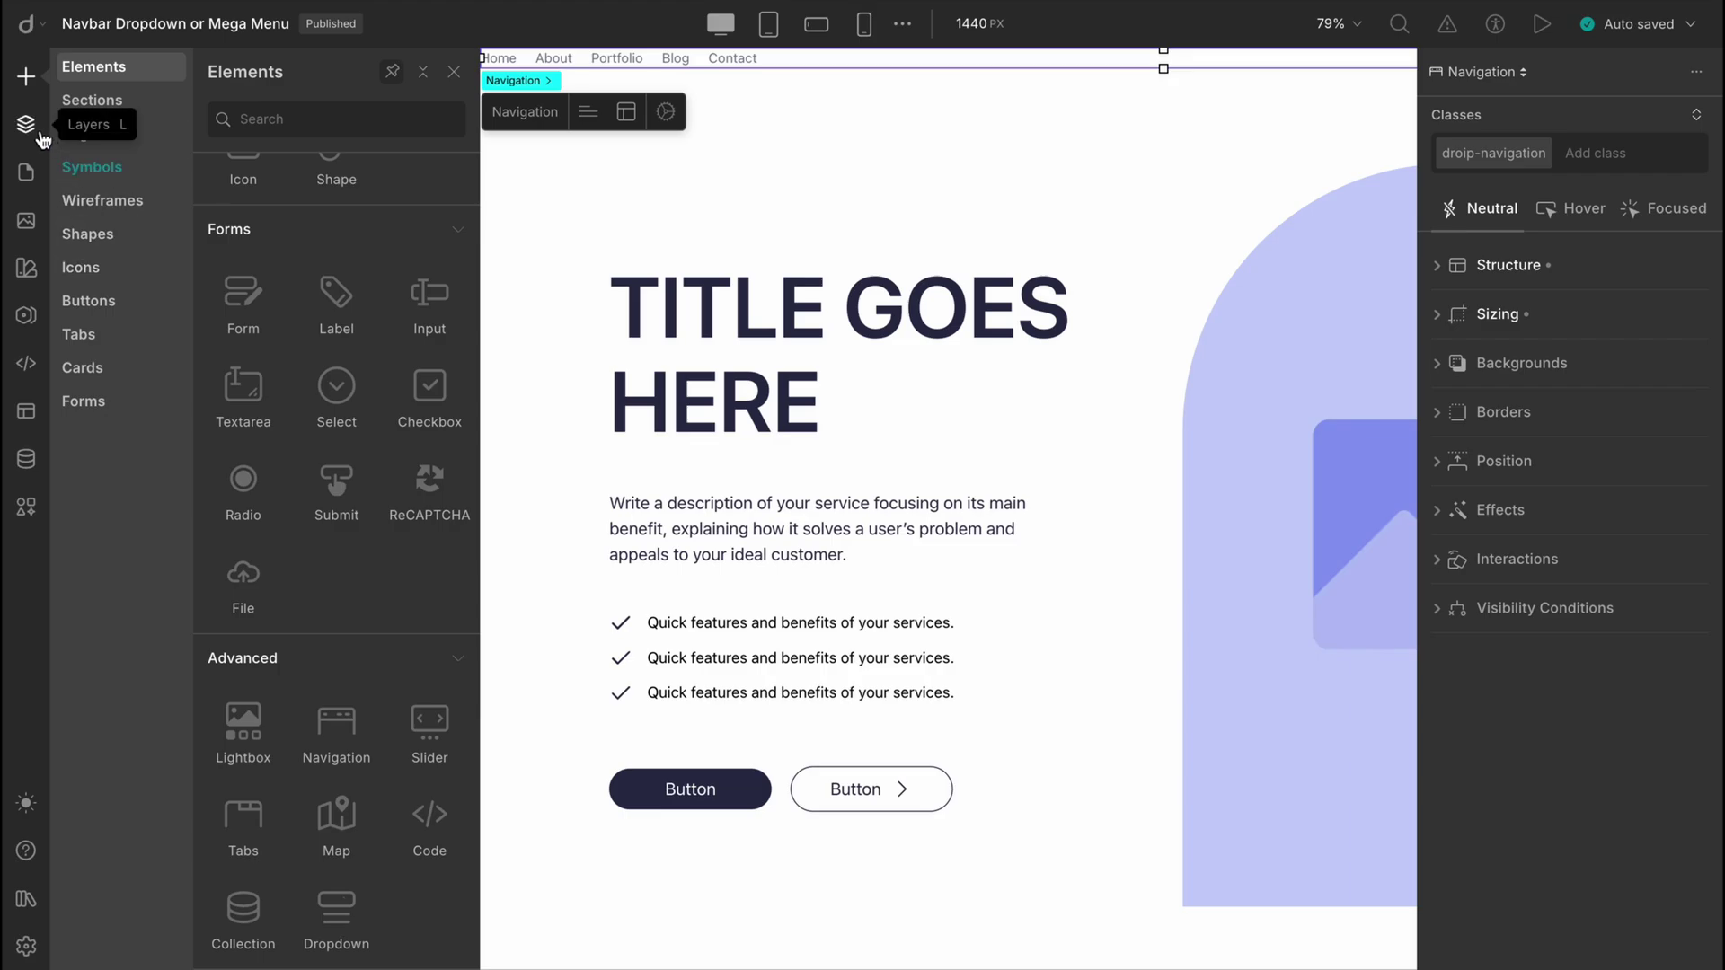
- Show the Layers panel with Navigation and Nav Items expanded, and select the Navigation Button layer
click(38, 133)
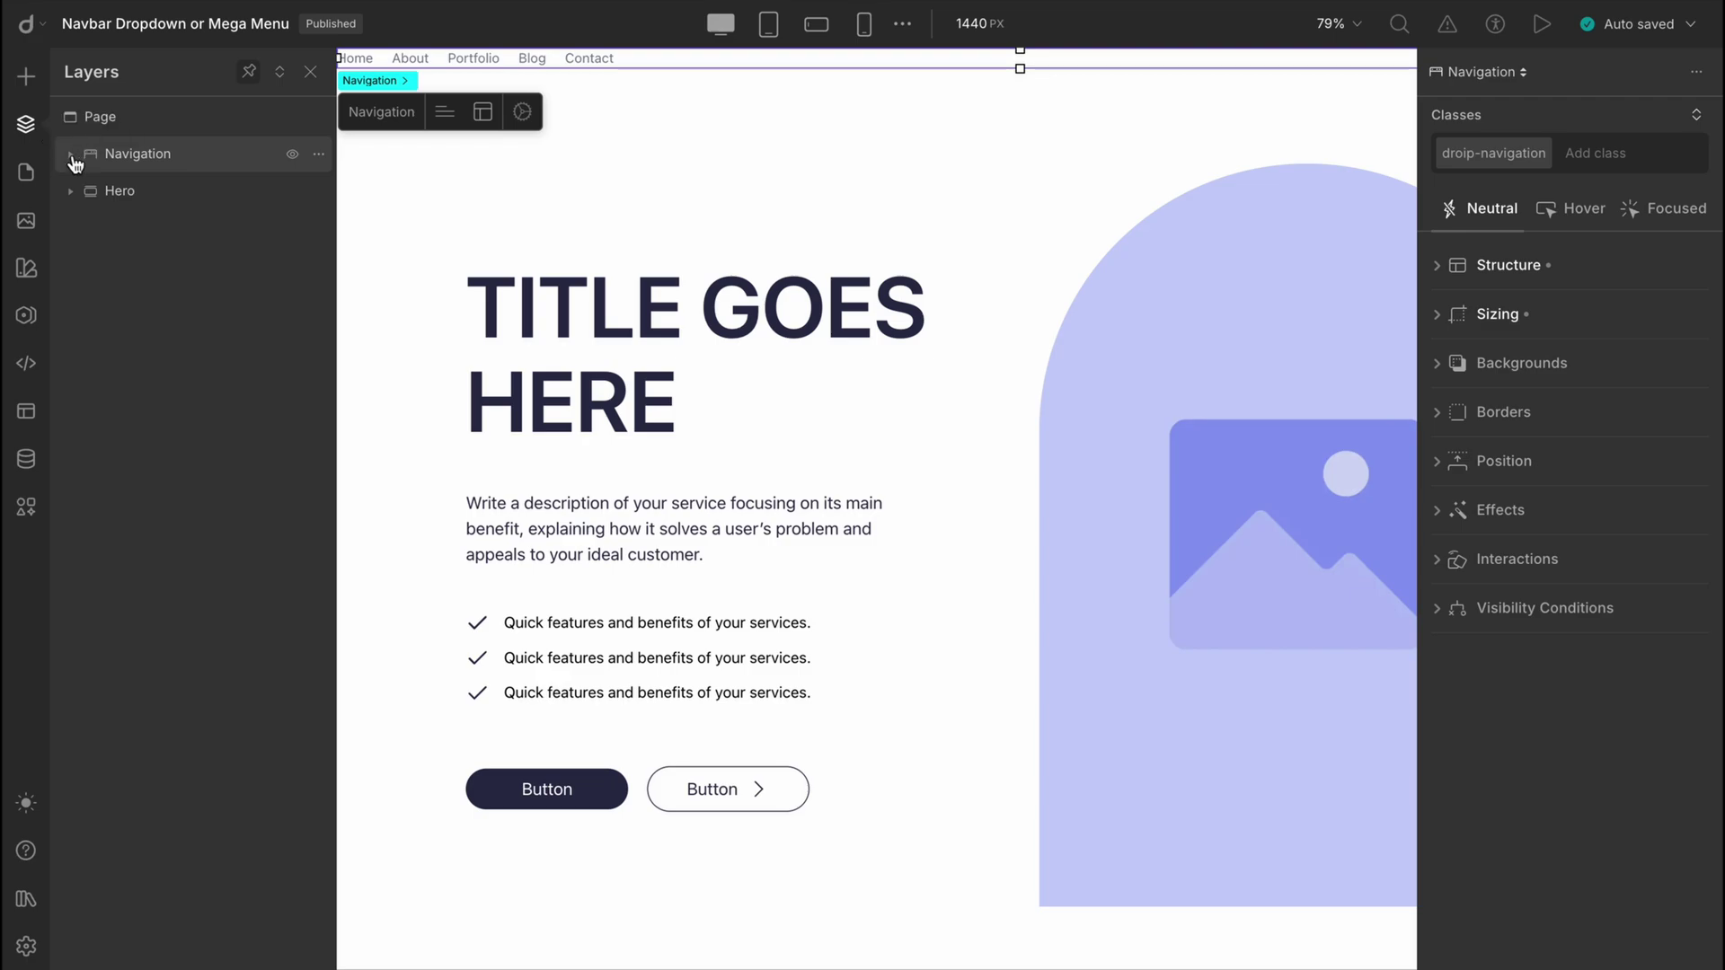
click(71, 154)
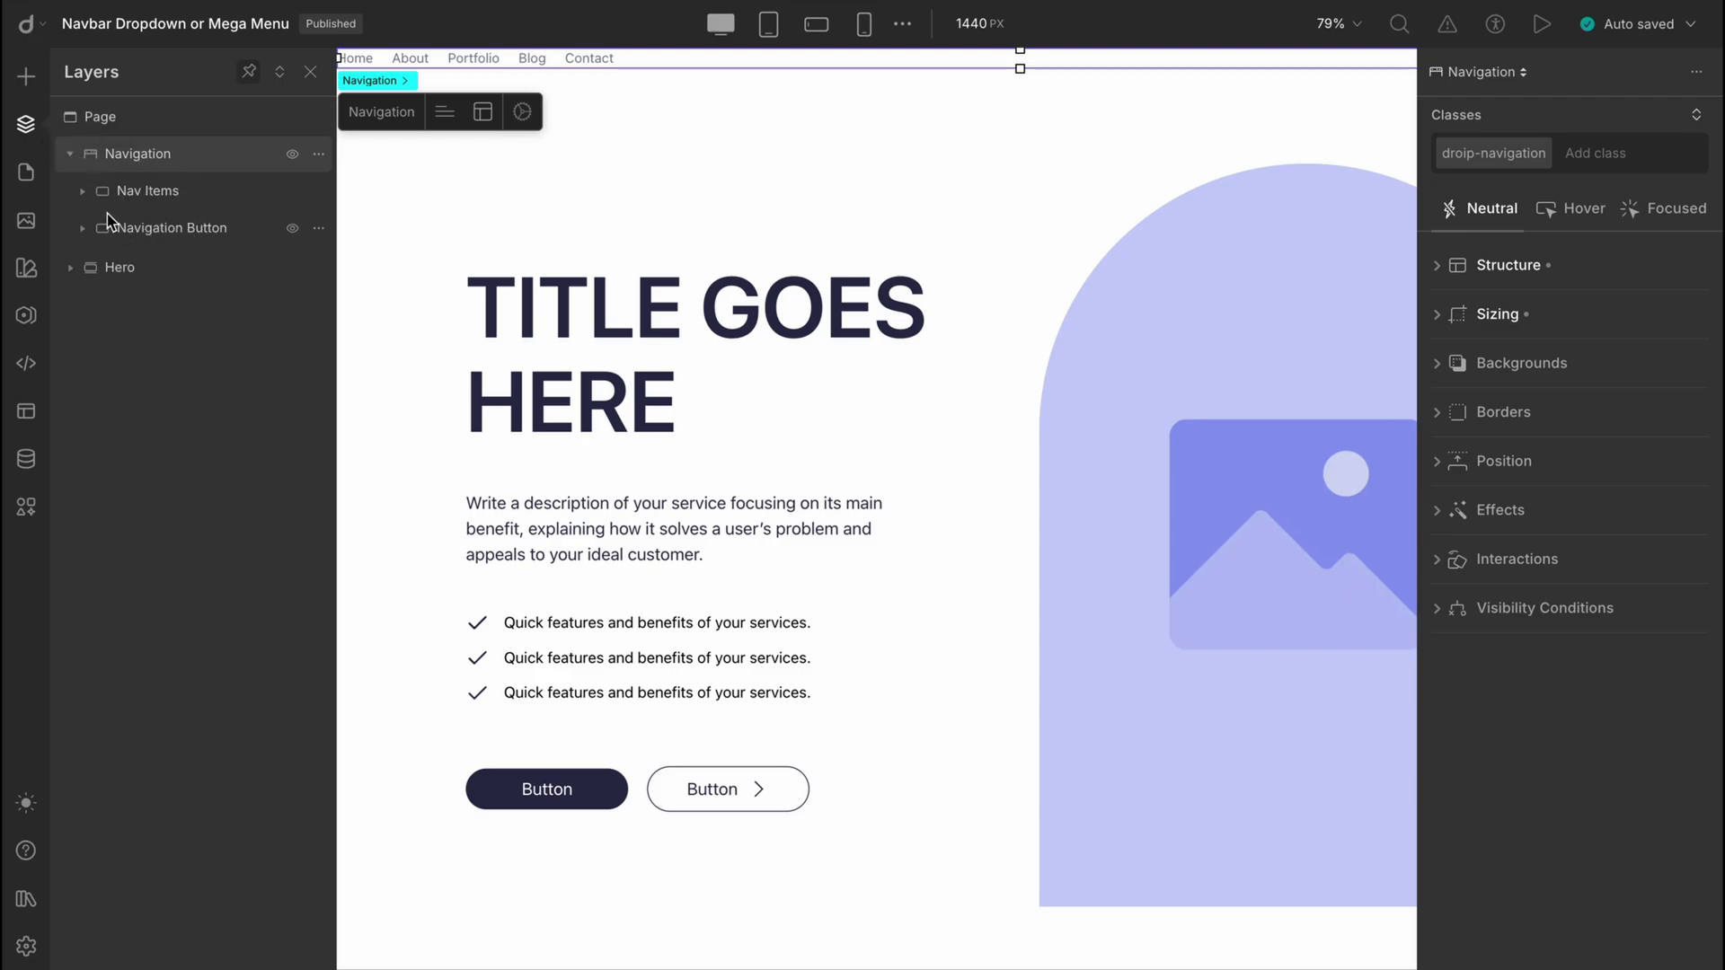
click(81, 193)
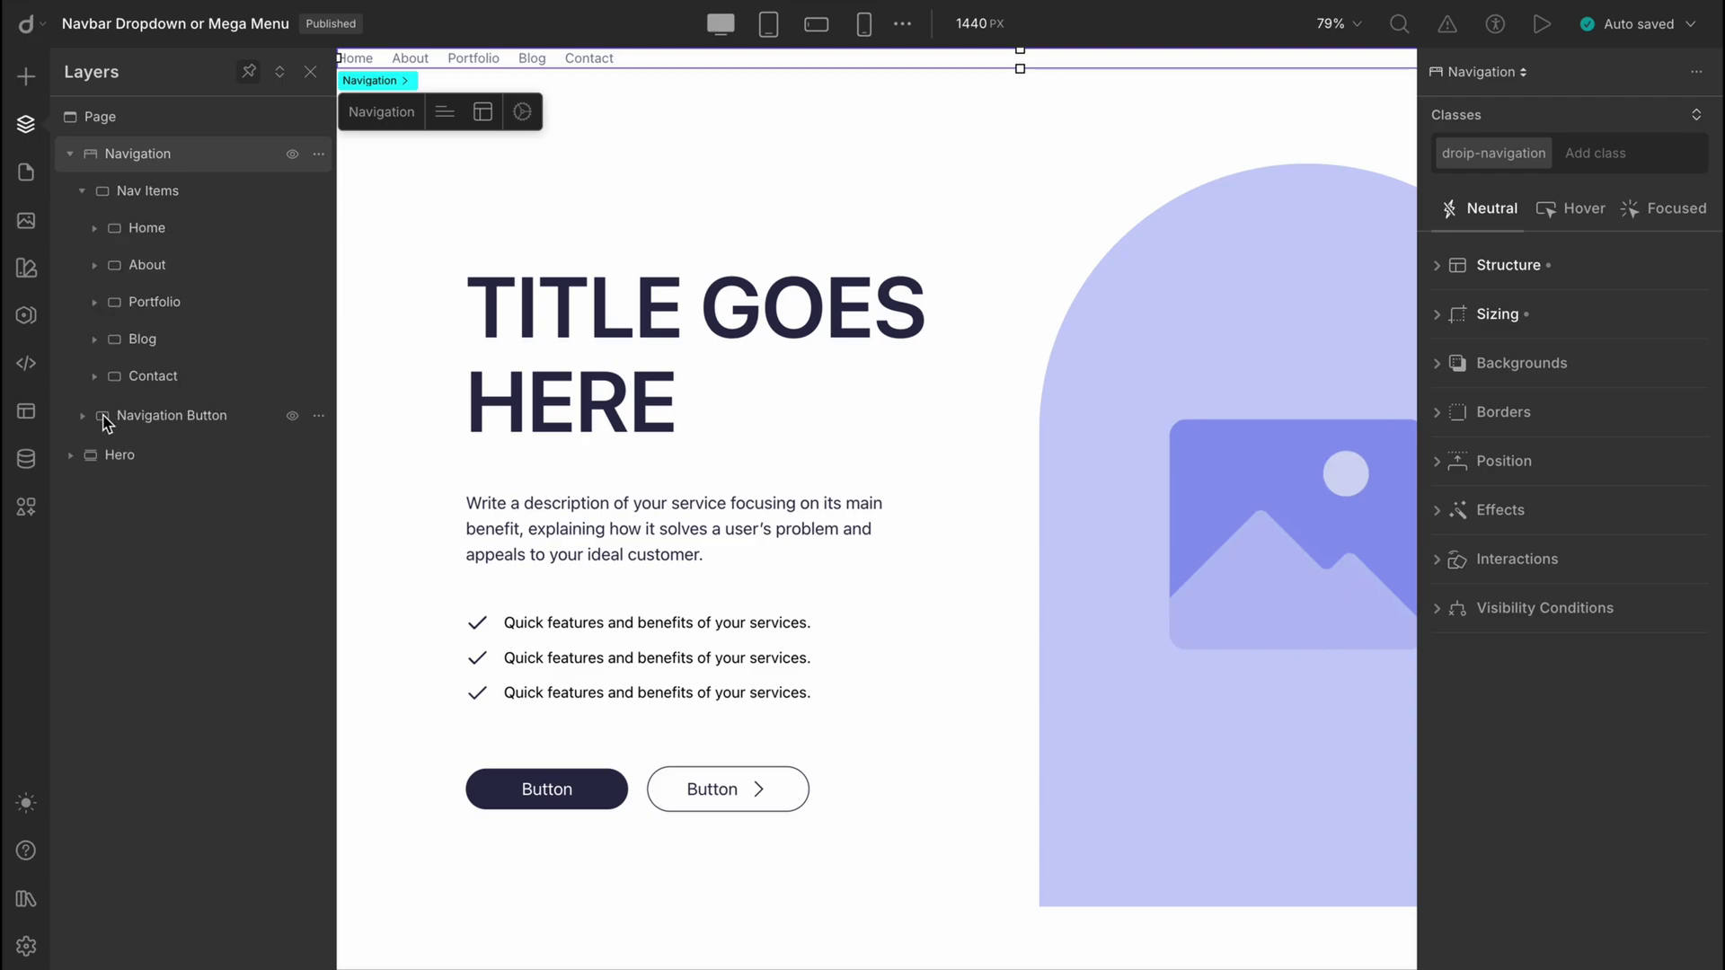
click(135, 420)
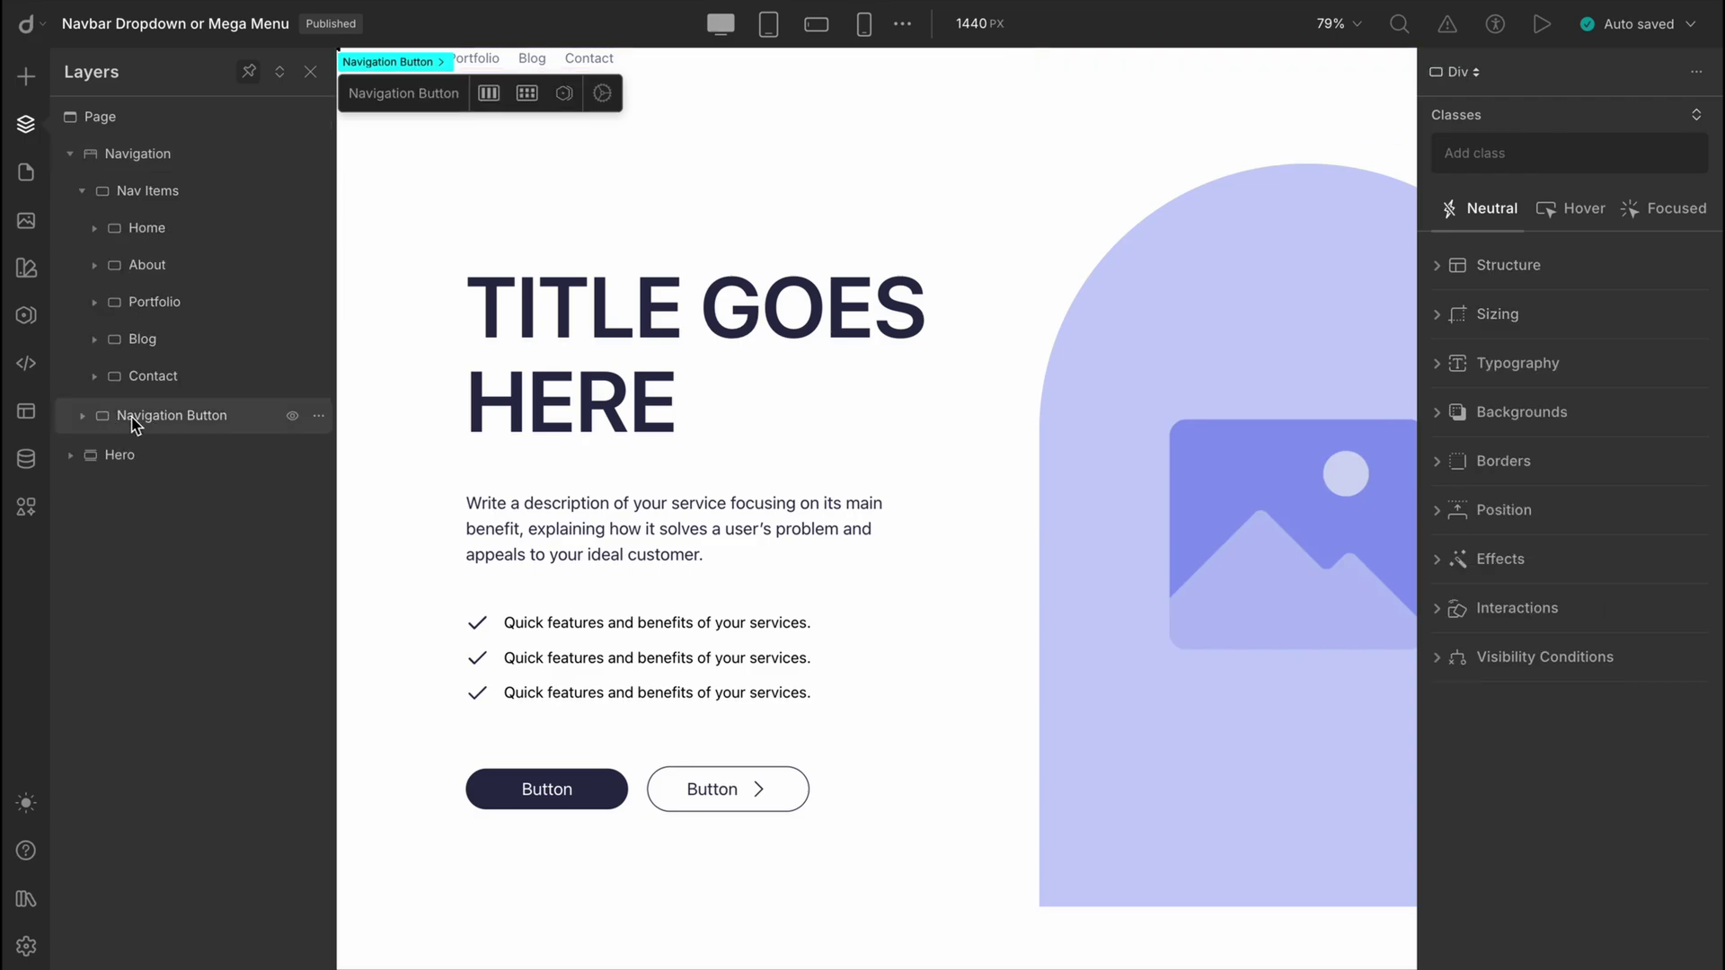
- Add a Shape and a Div into Navigation, renaming the Div 'Brand Name'
key(ctrl+k)
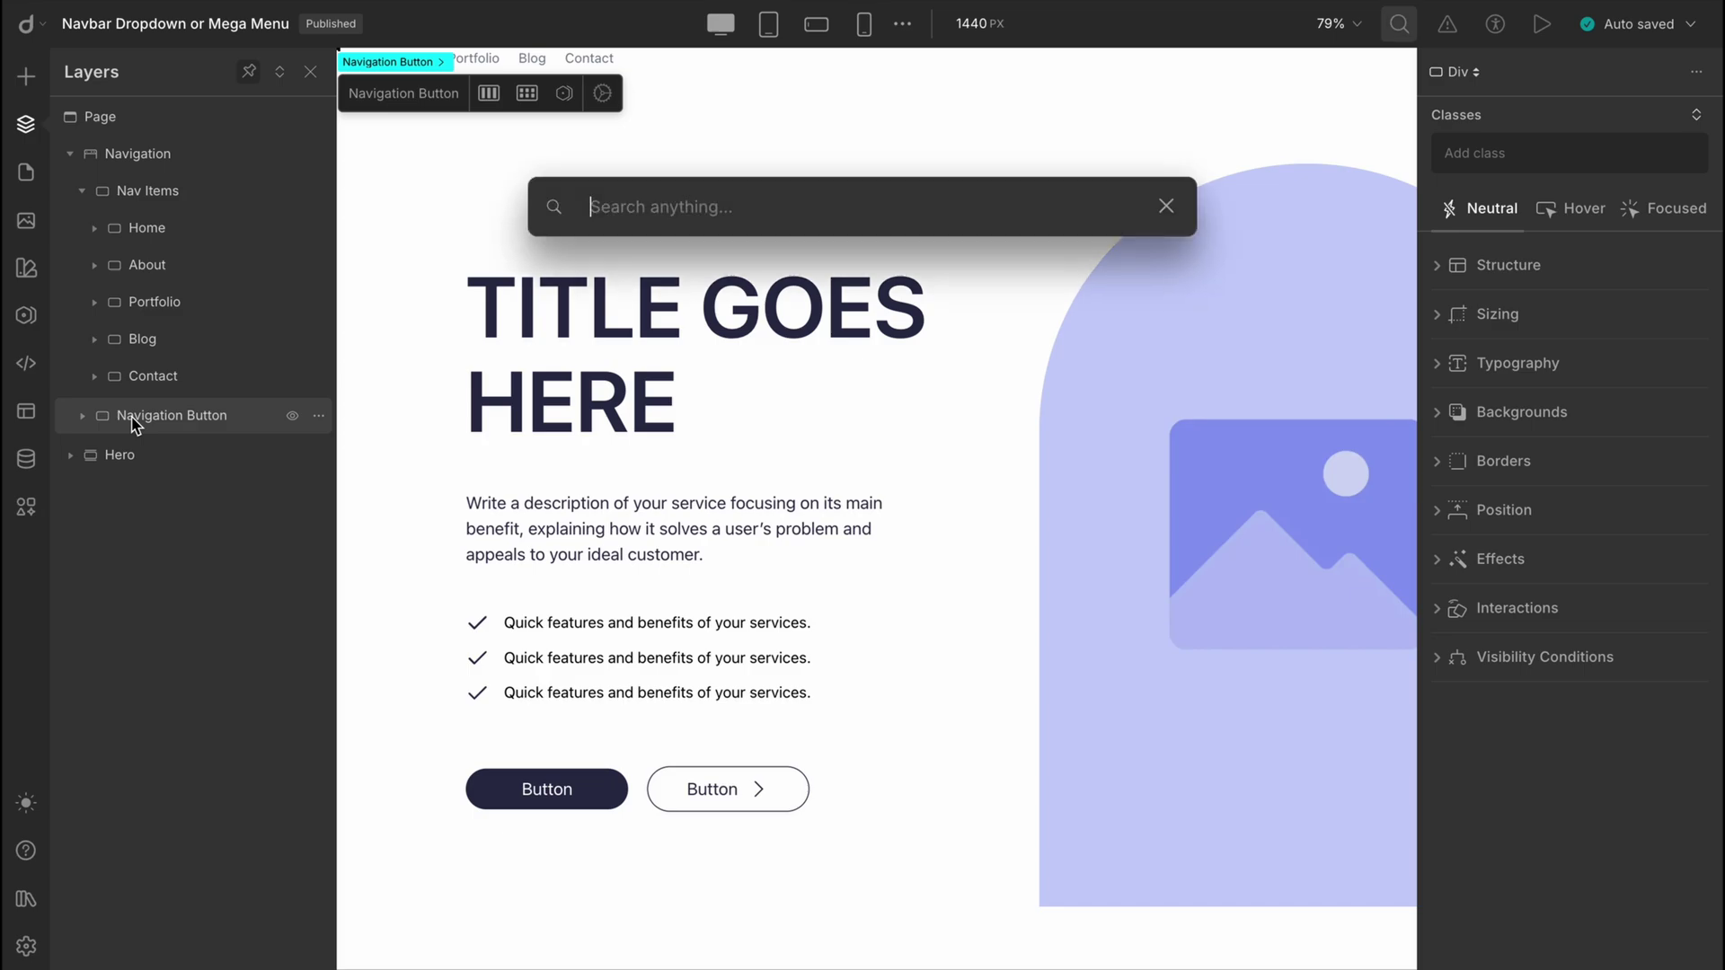
text(shape)
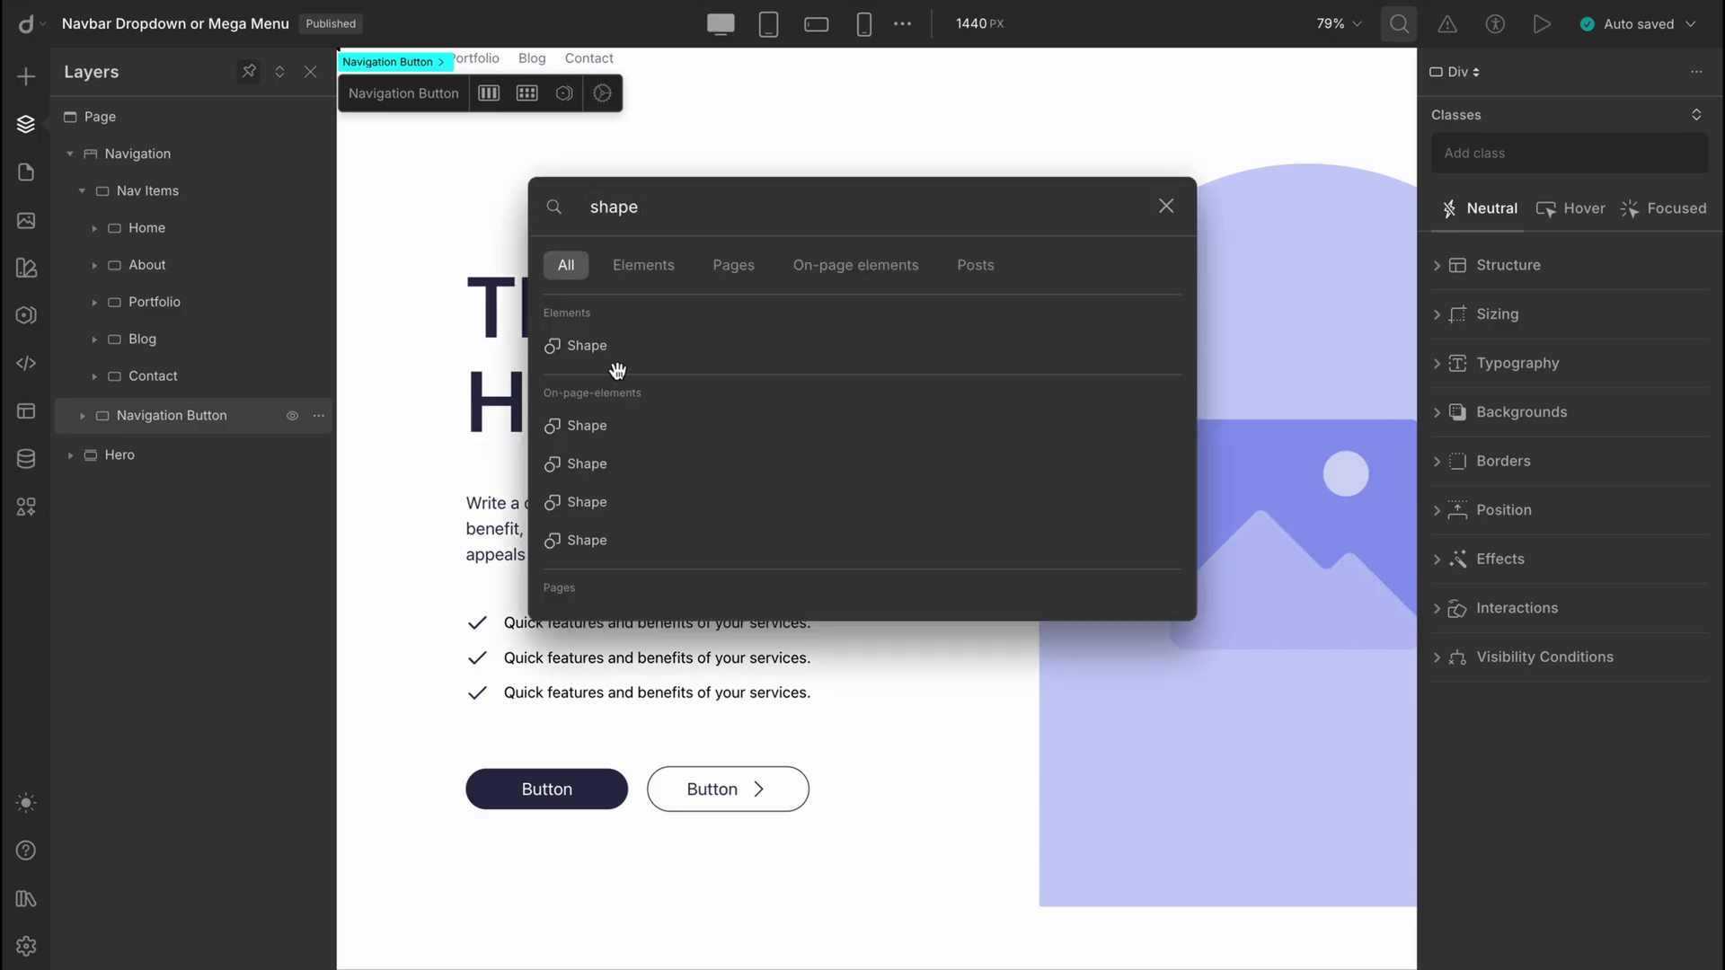
drag(608, 354, 235, 183)
key(ctrl+k)
text(div)
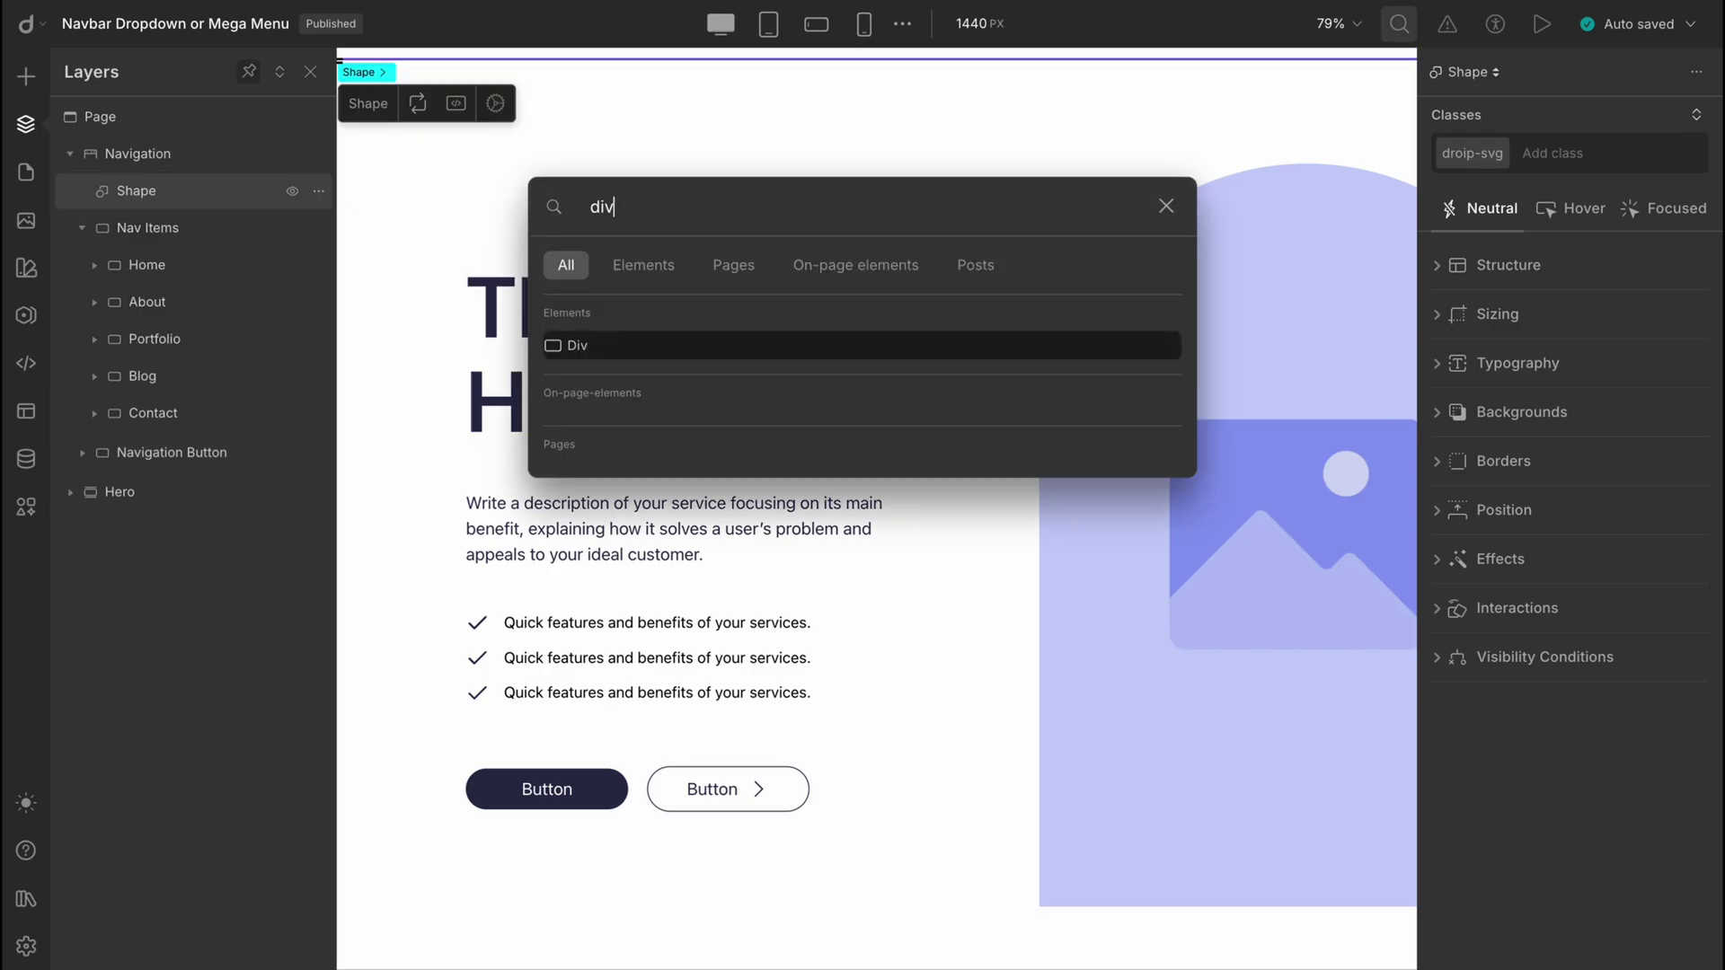
drag(575, 346, 169, 200)
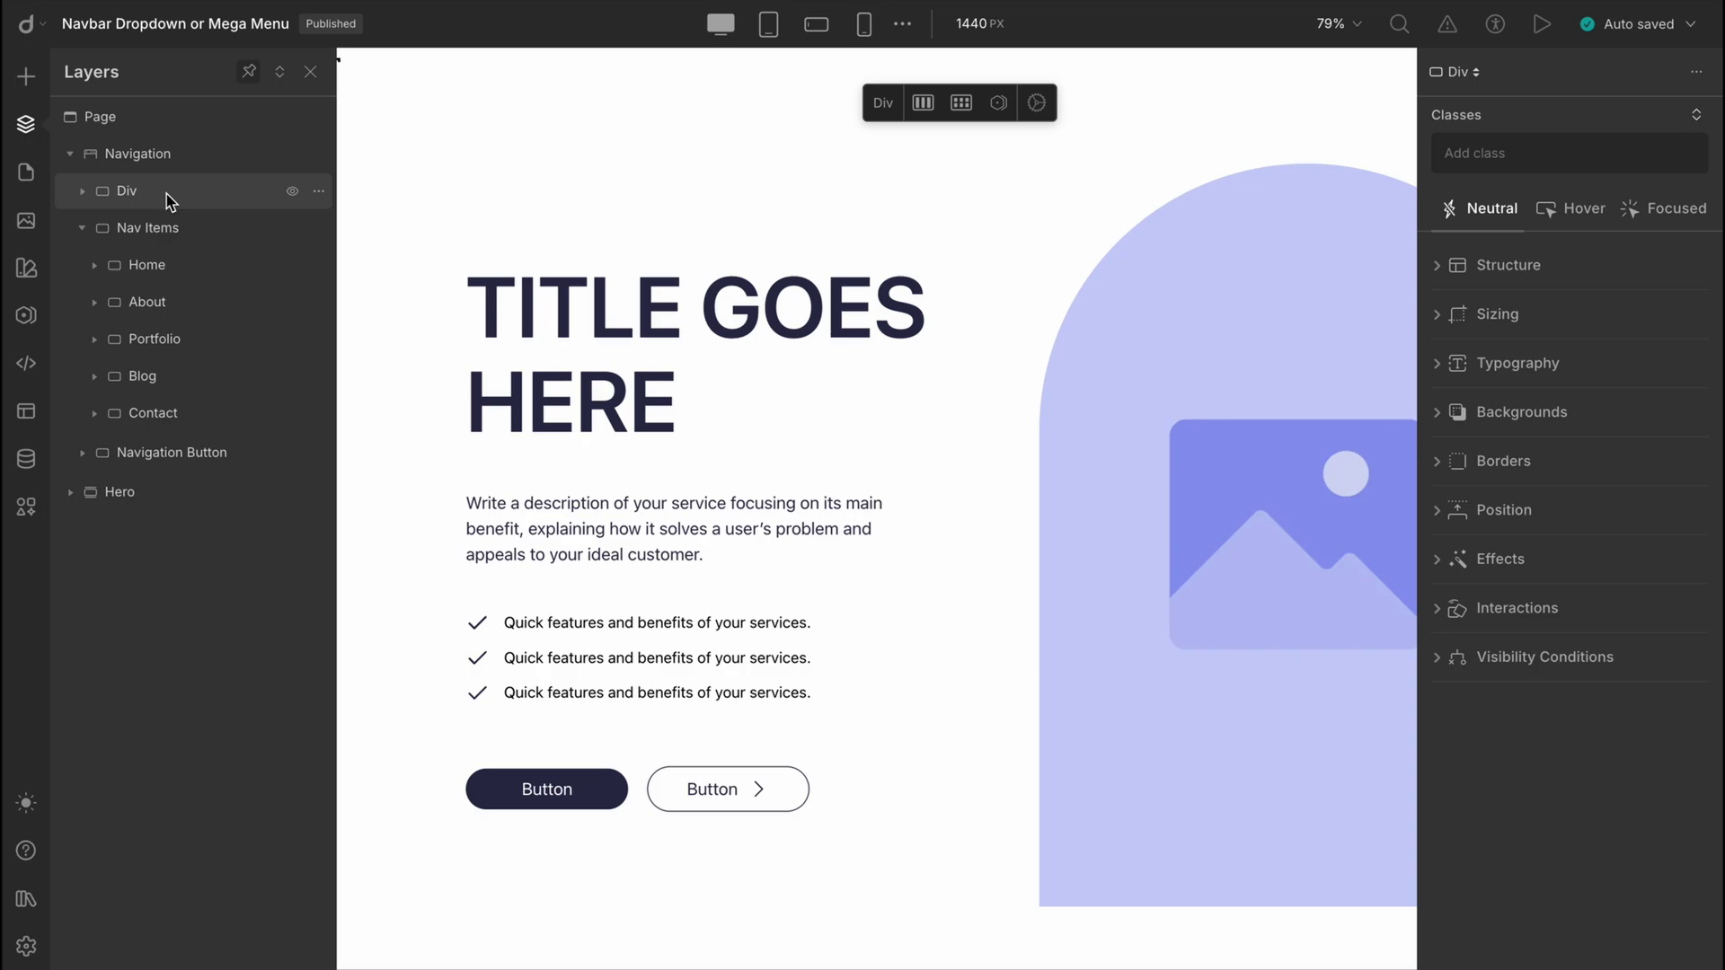
double_click(135, 191)
text(Brand Name)
key(Return)
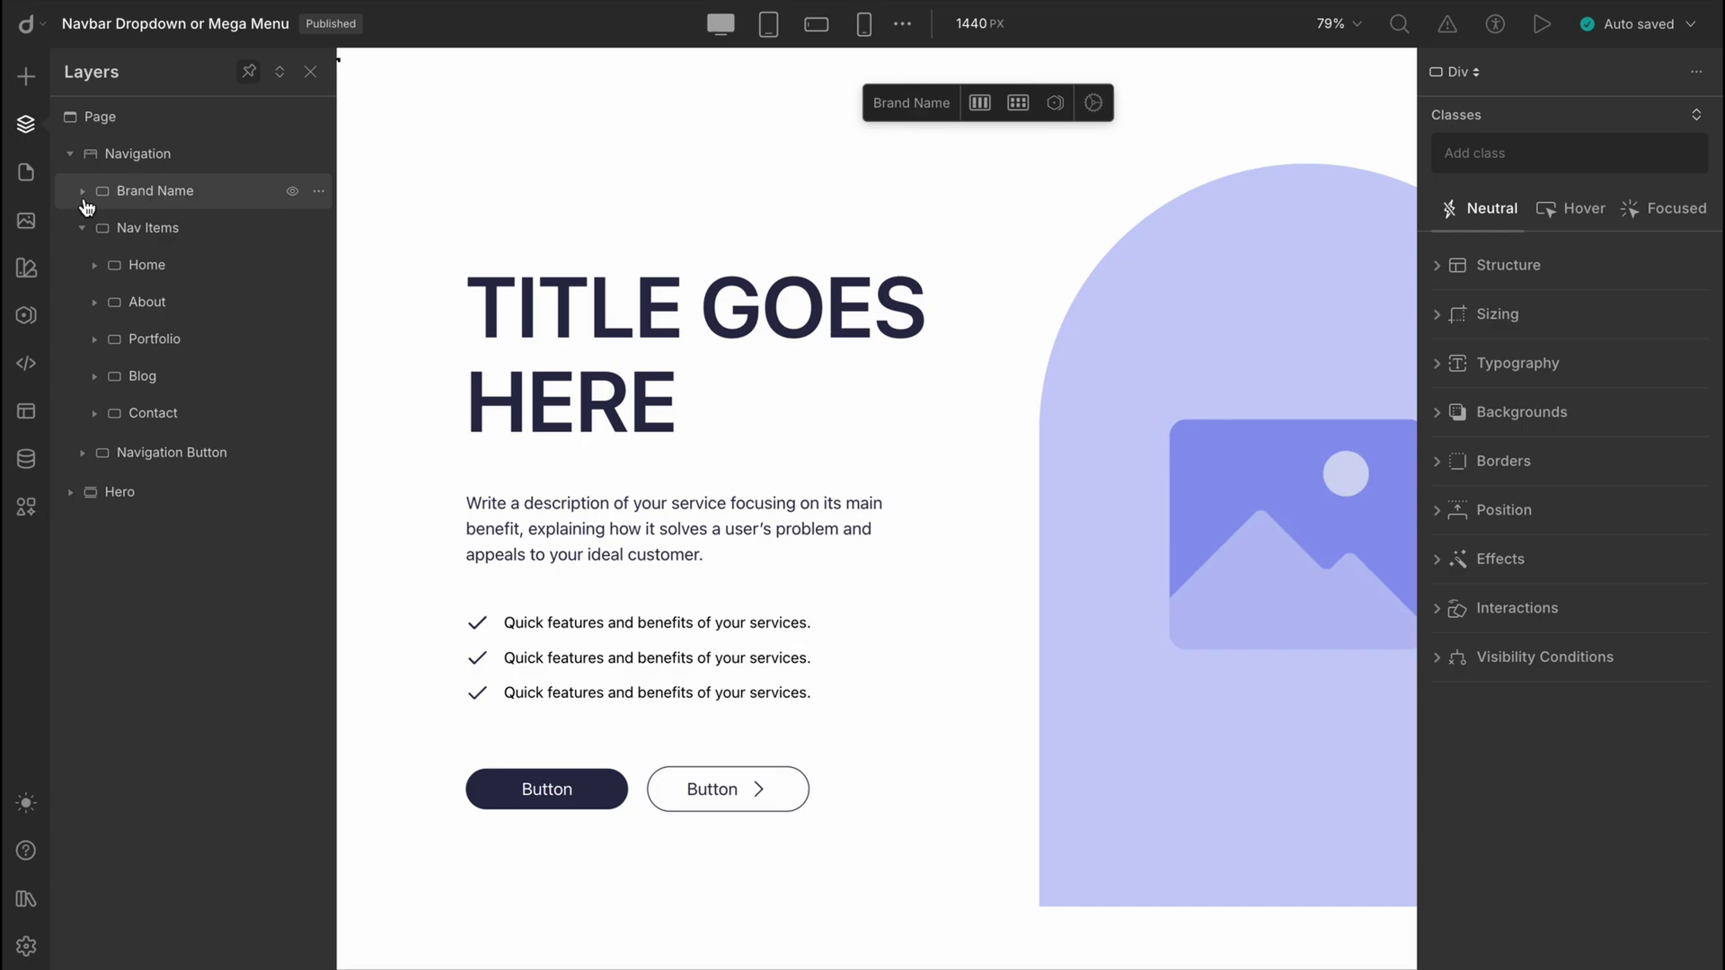
- Paste the Drillia logo SVG code into the Shape inside Brand Name and apply it
click(82, 190)
click(126, 227)
click(456, 102)
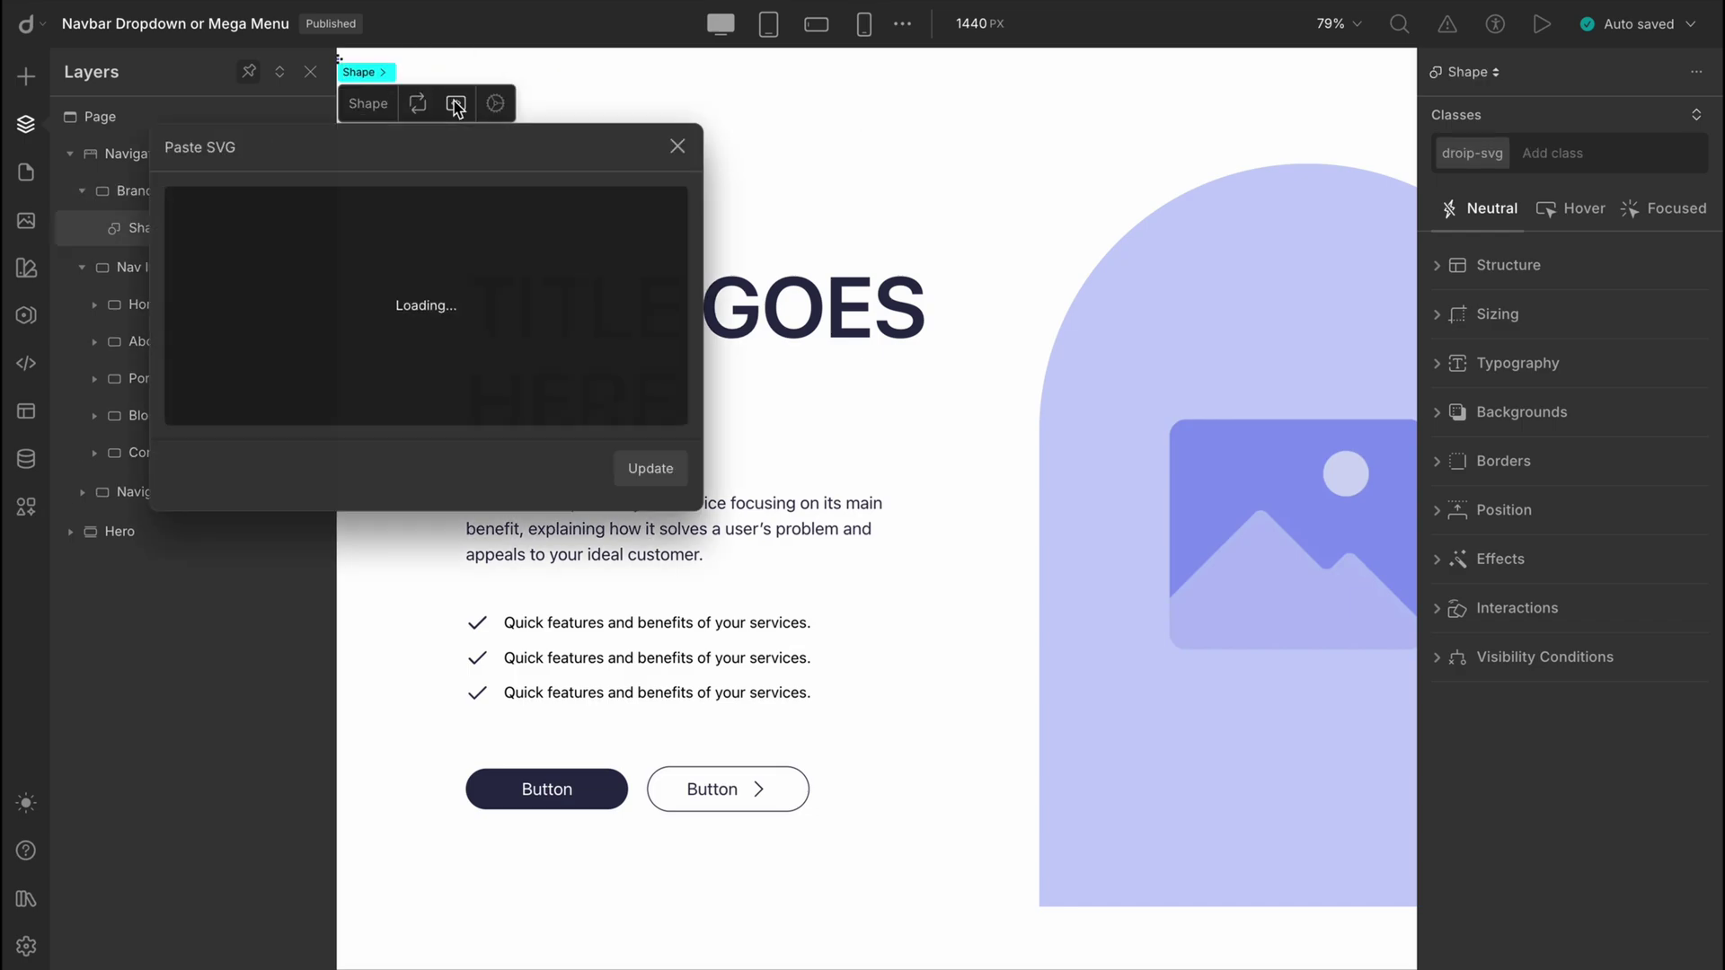
click(446, 256)
key(ctrl+v)
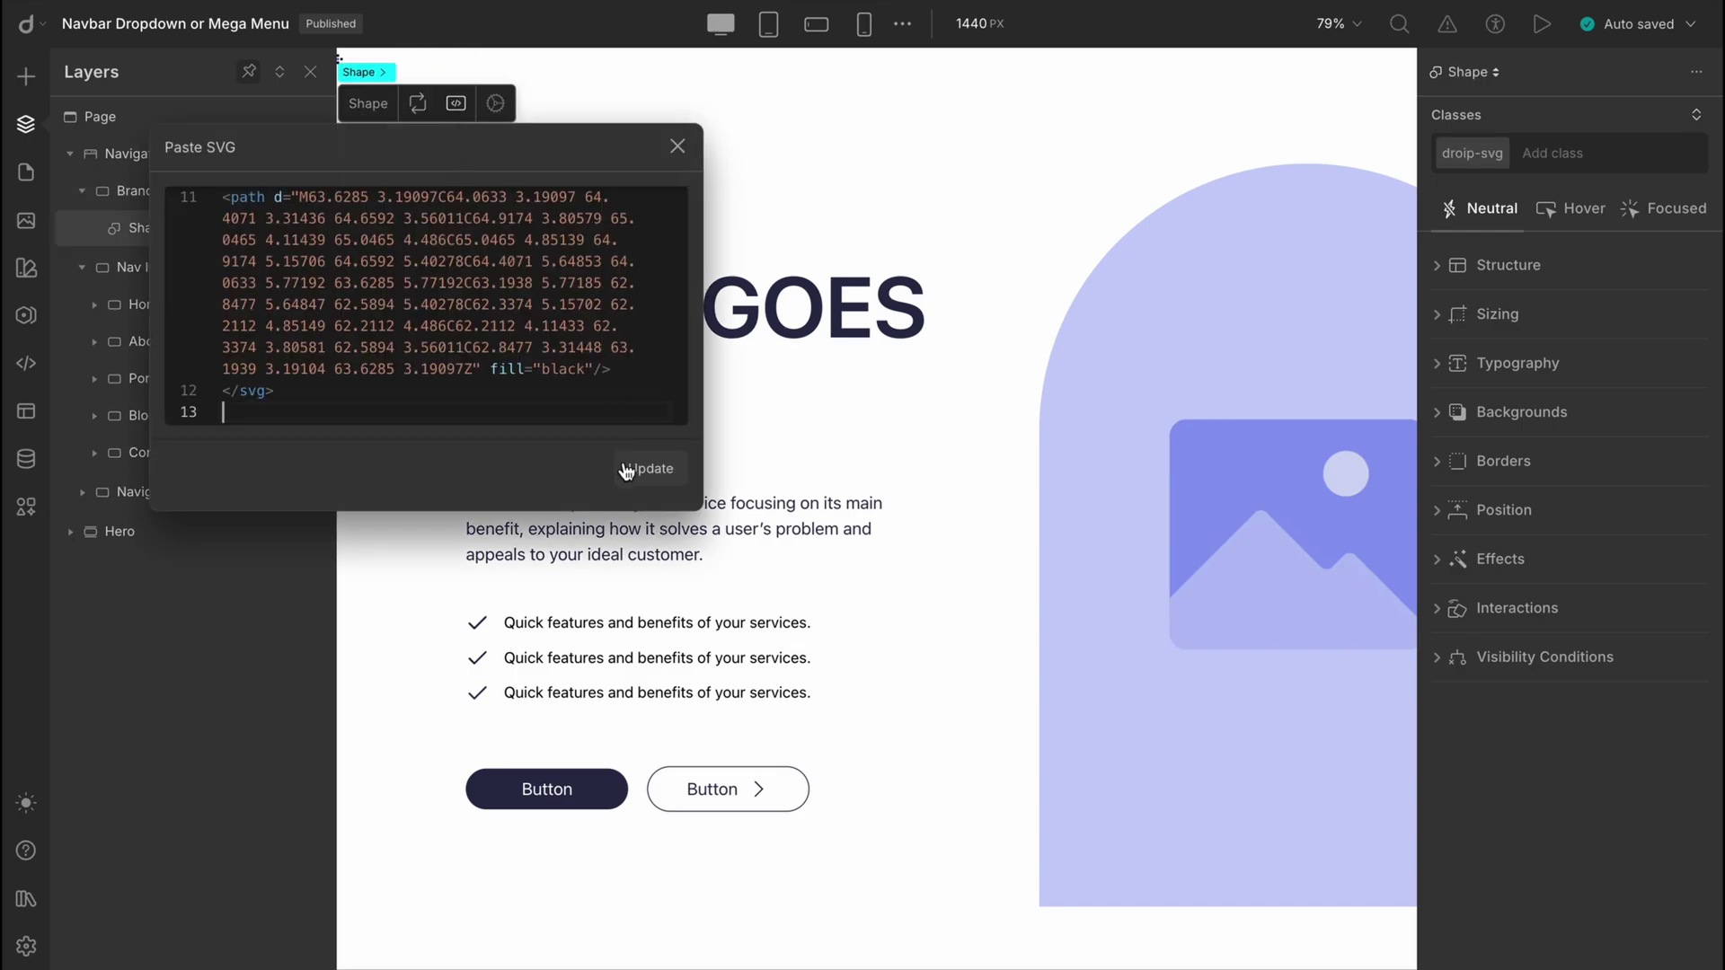
click(627, 469)
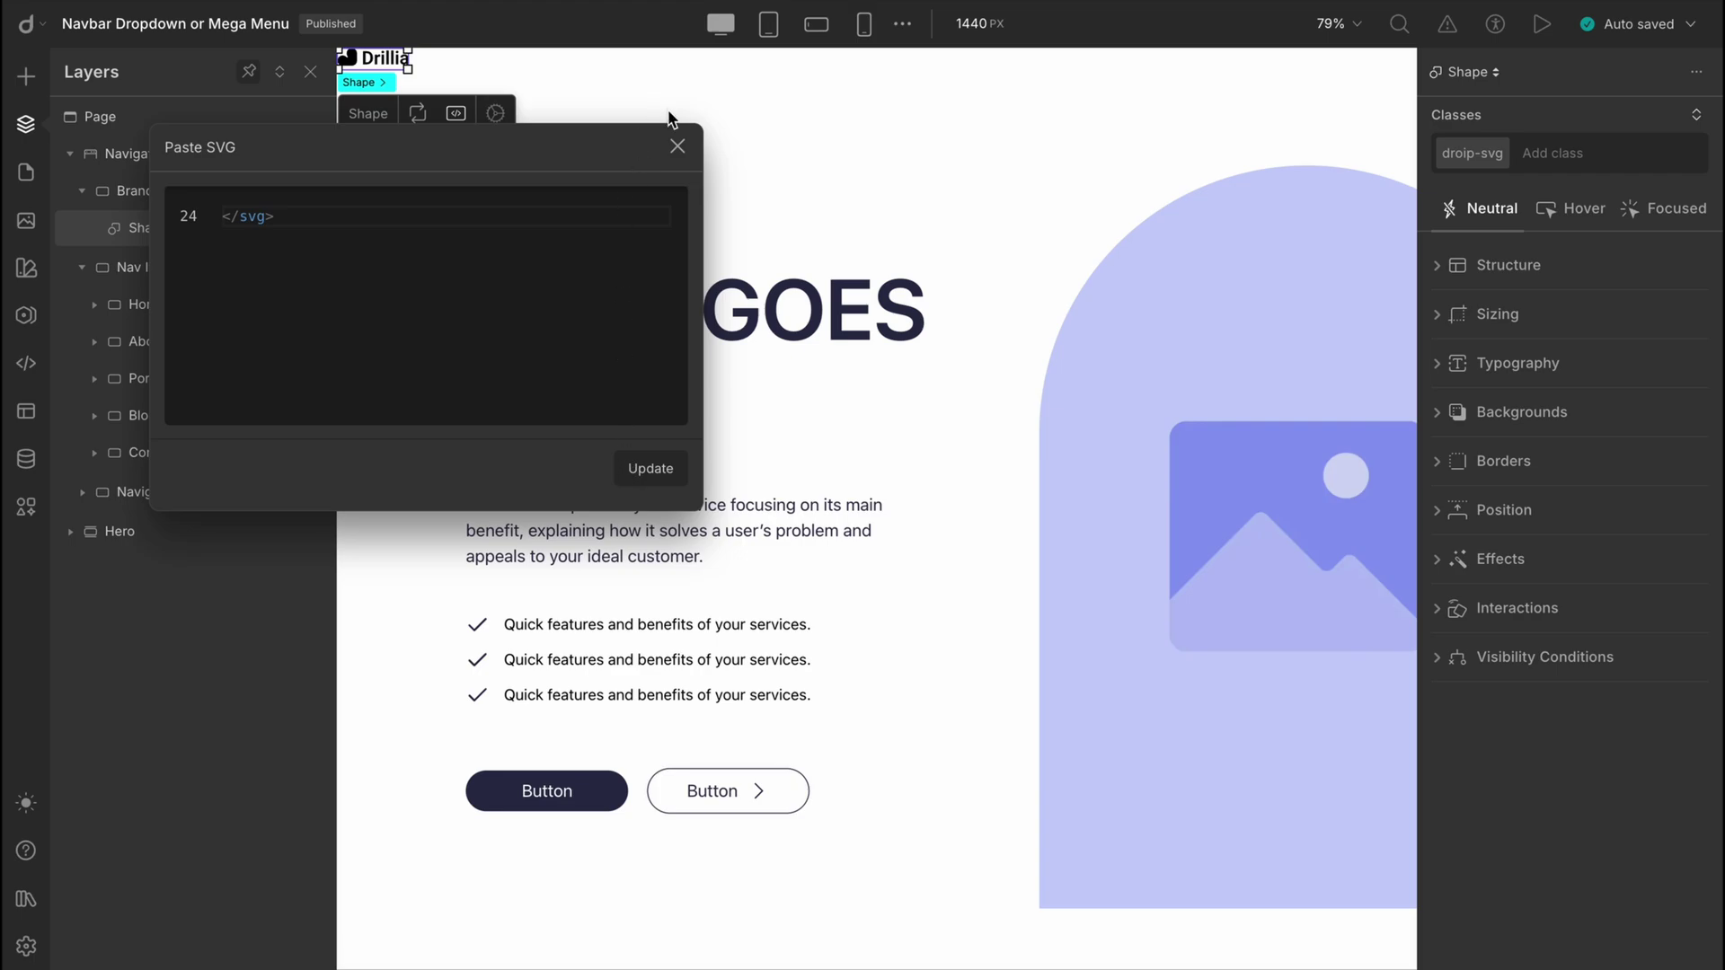
click(677, 145)
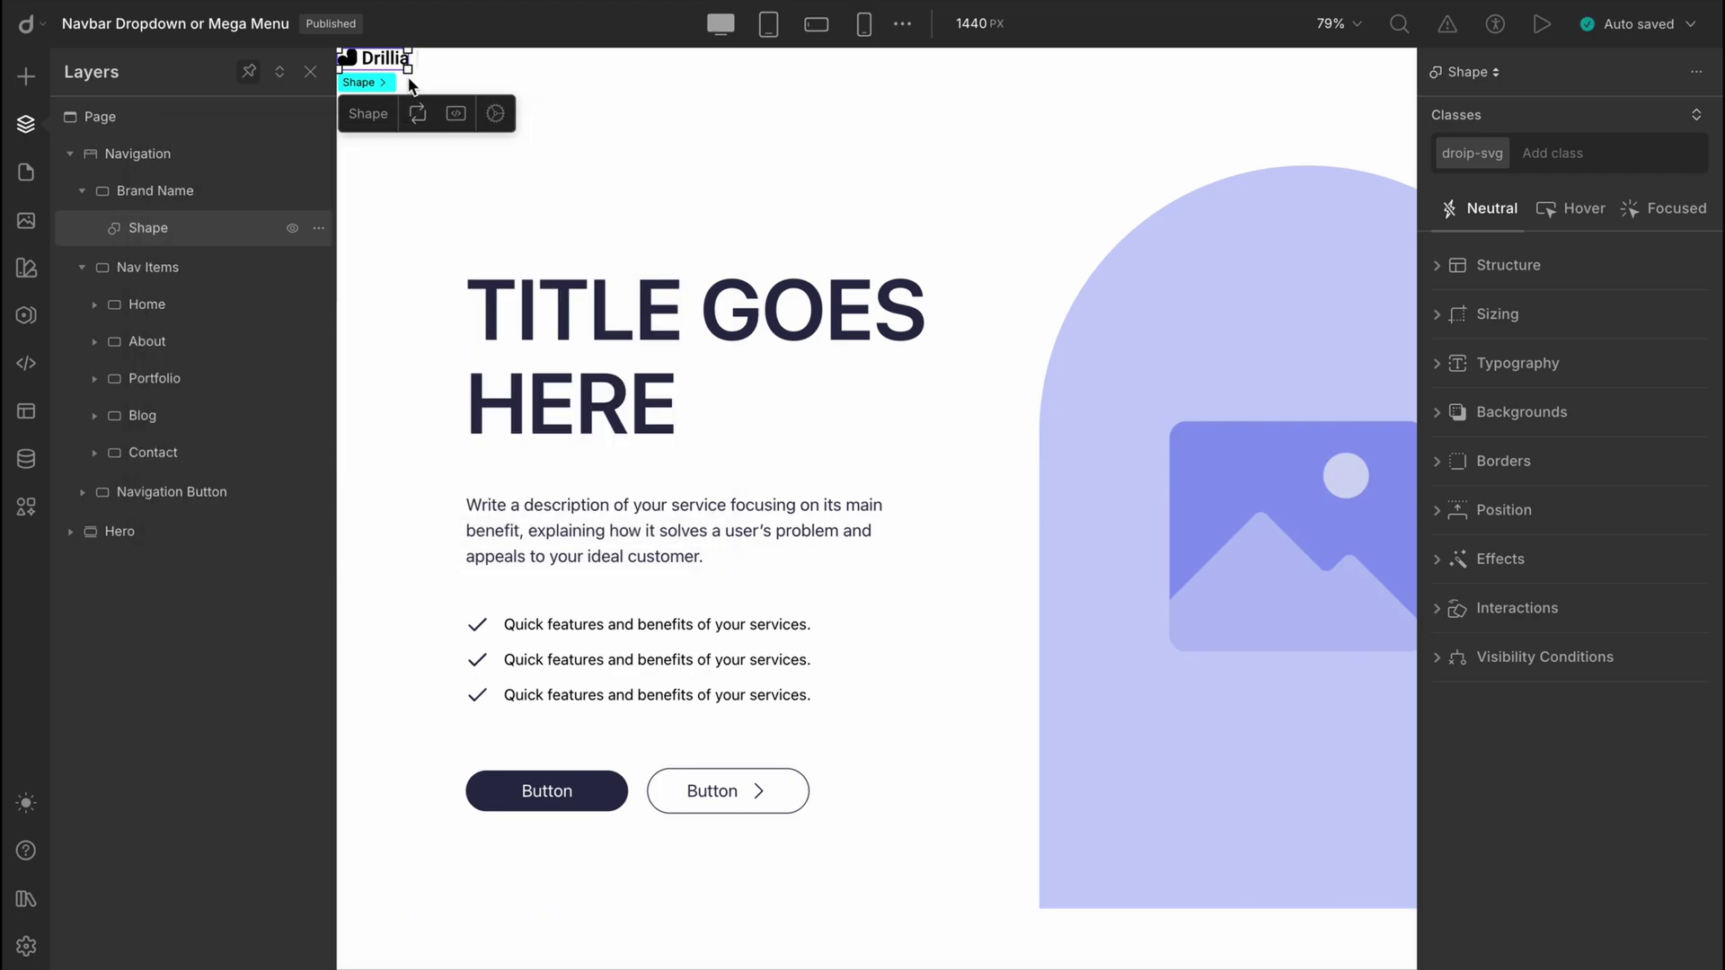
- Abandon an image search and enlarge the Drillia logo shape
key(ctrl+k)
text(image)
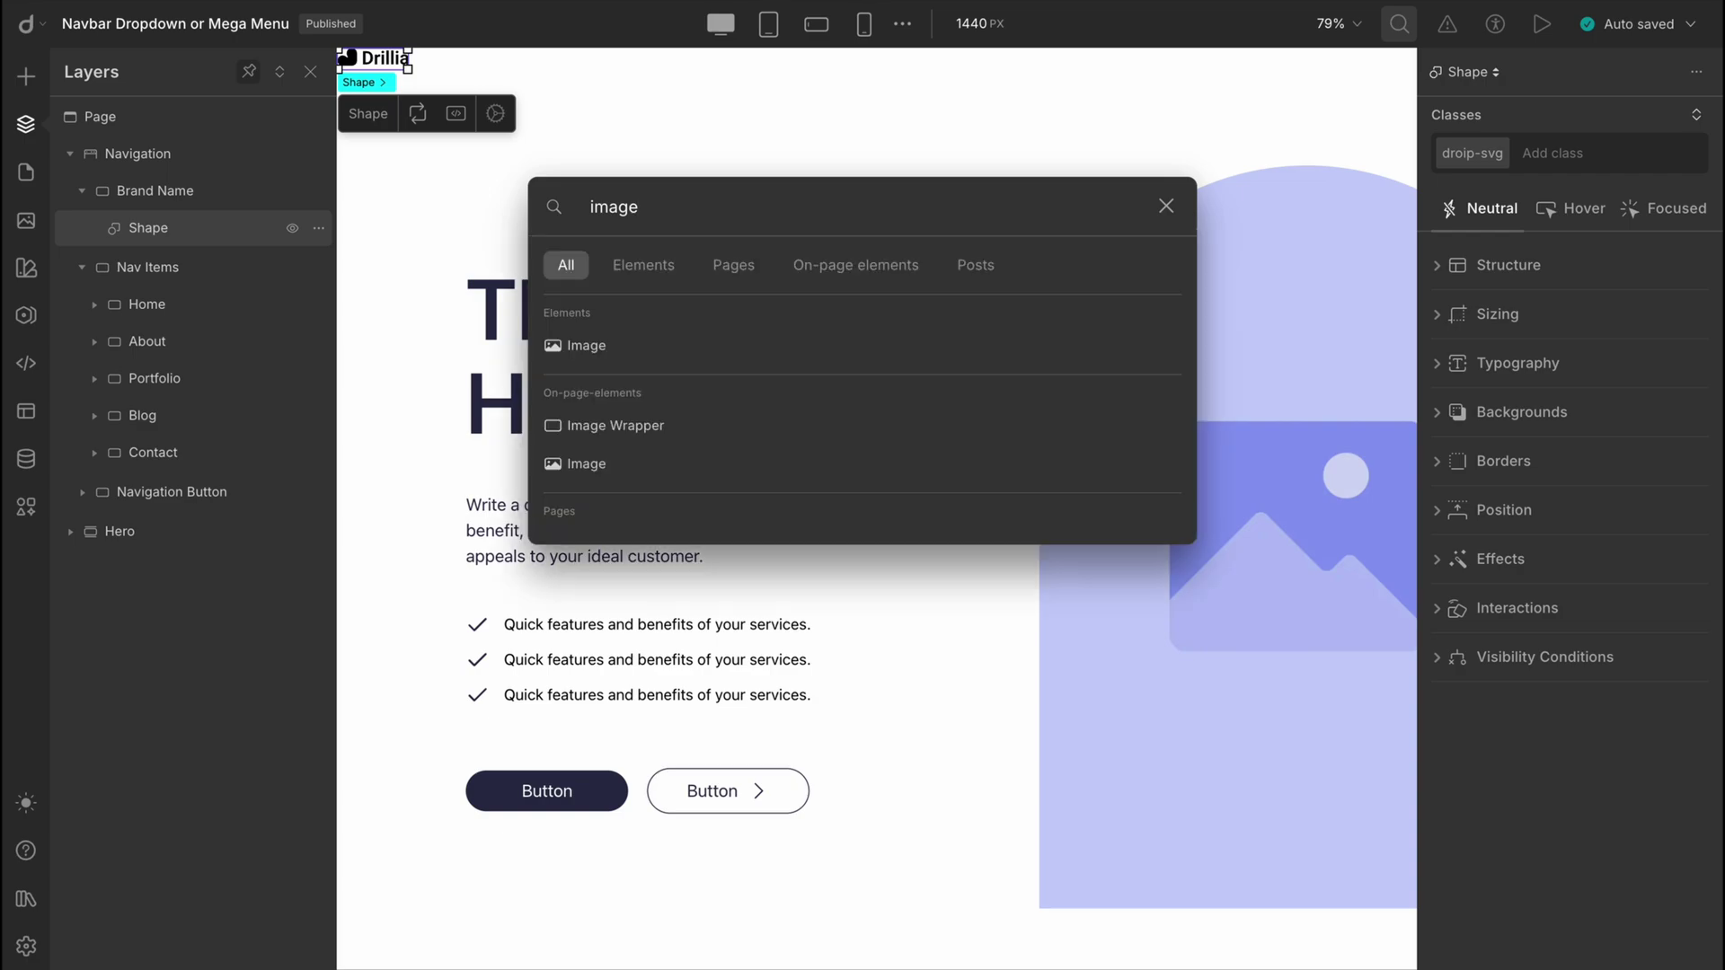
key(BackSpace)
key(BackSpace)
key(BackSpace)
key(BackSpace)
key(BackSpace)
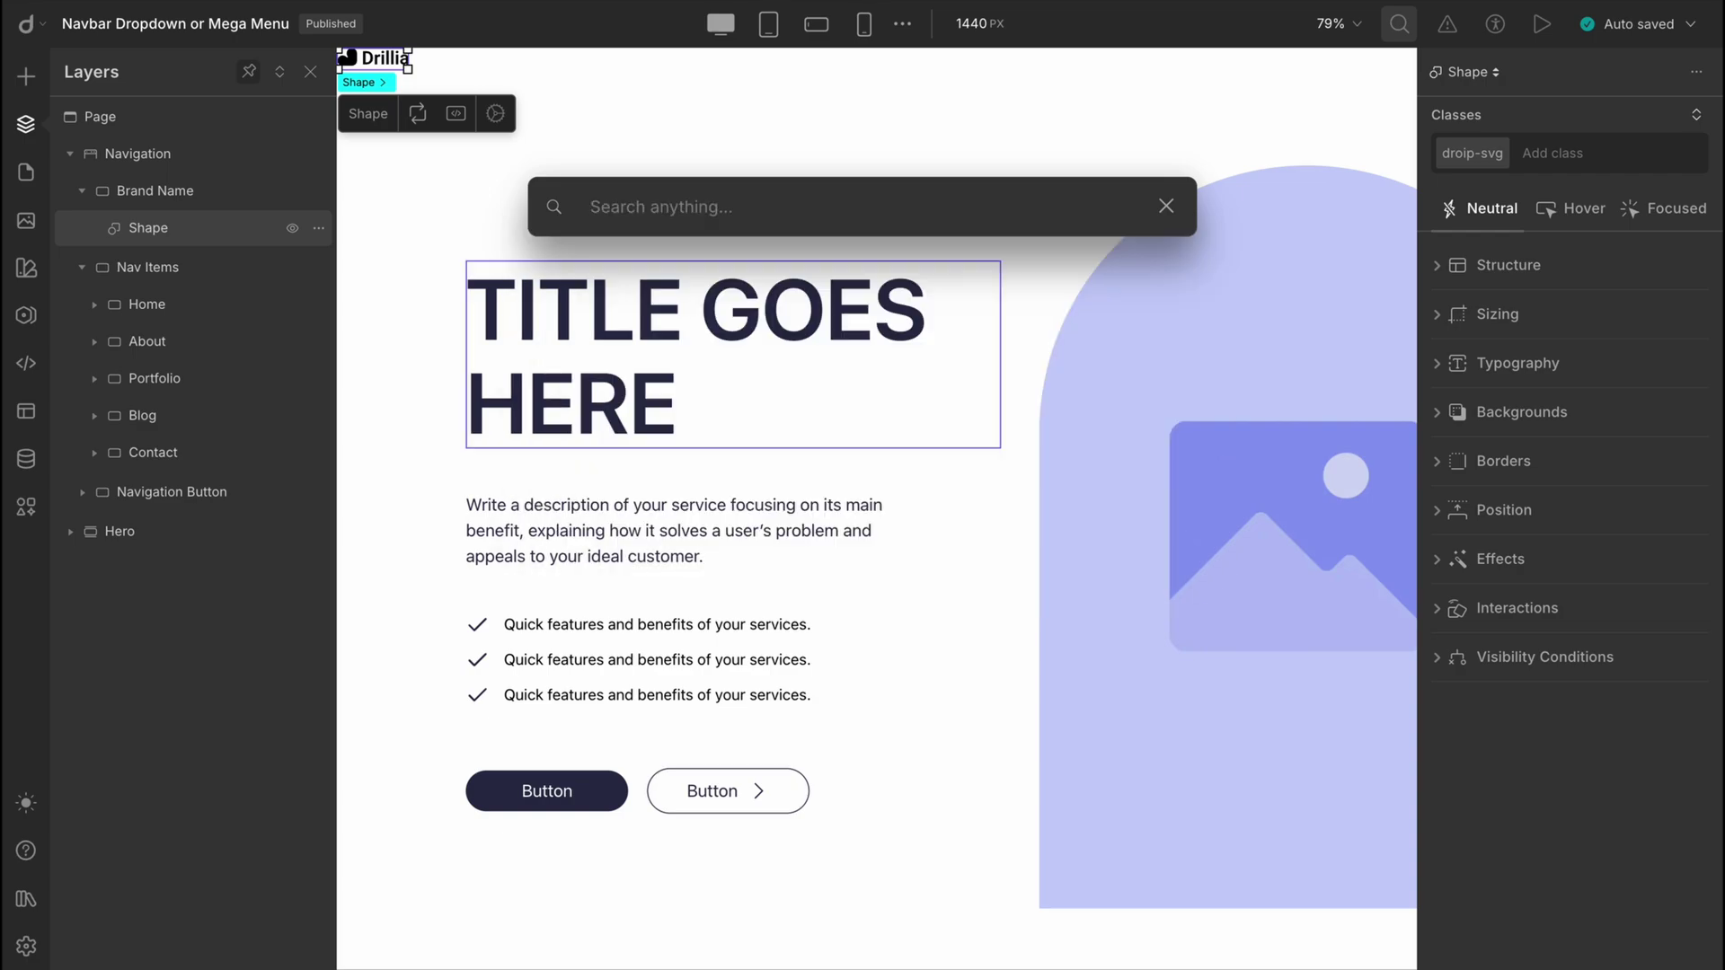
click(1167, 209)
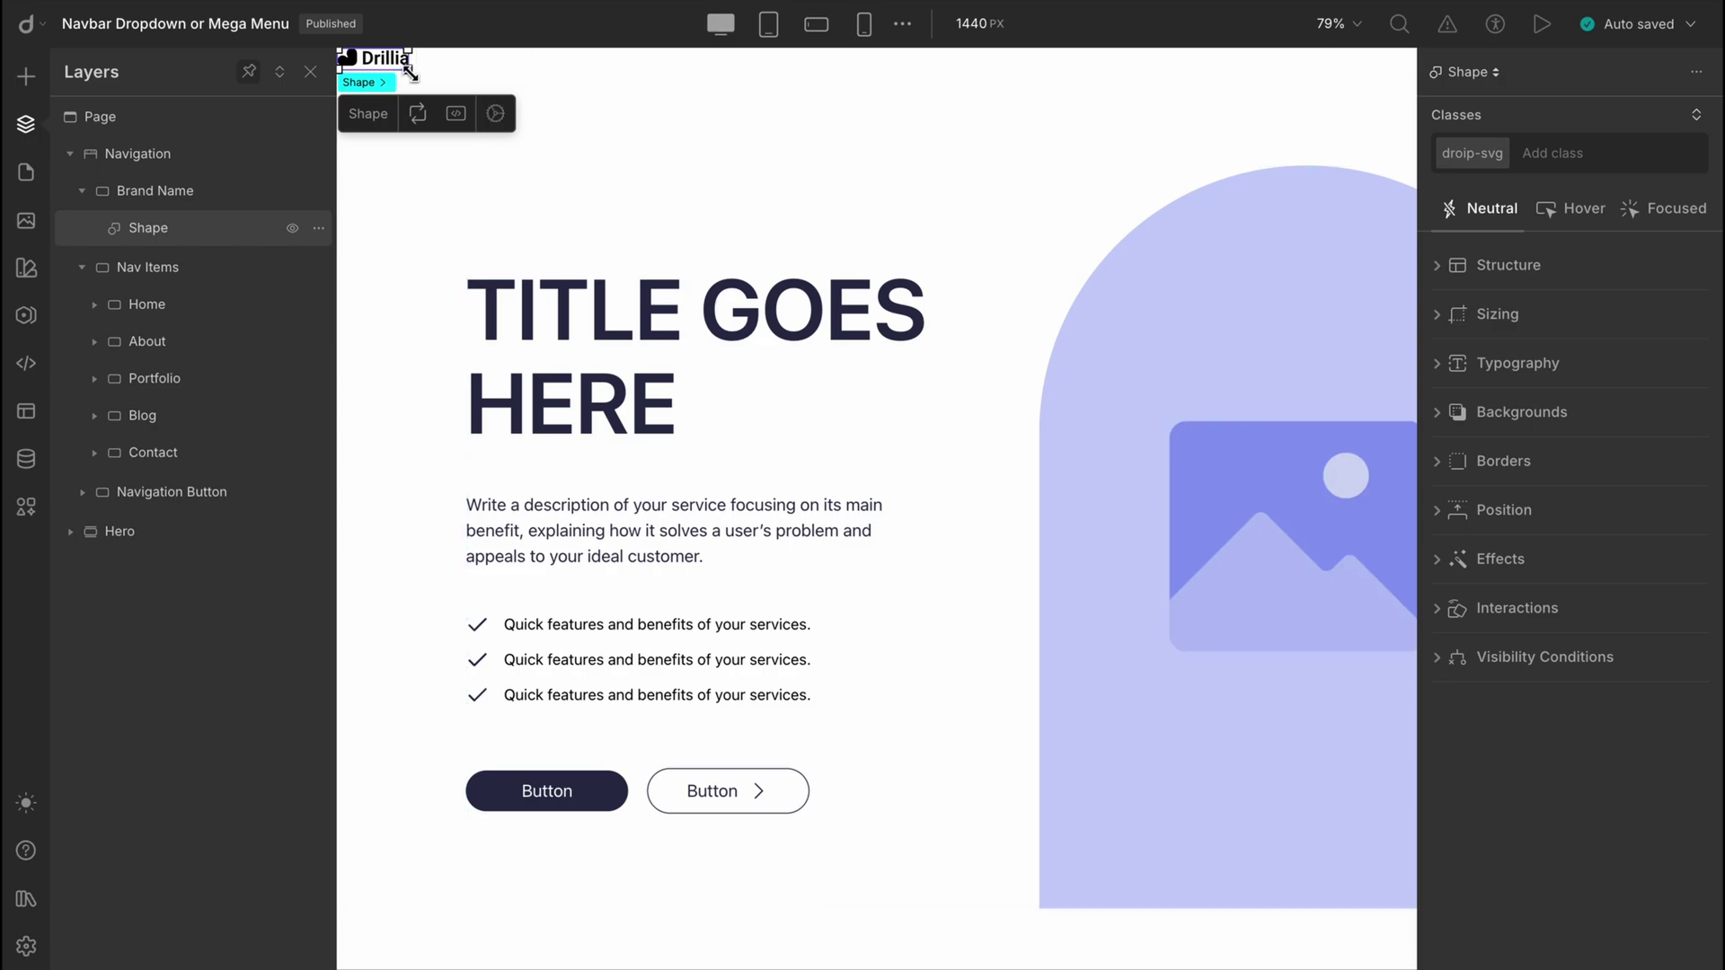
drag(411, 71, 931, 143)
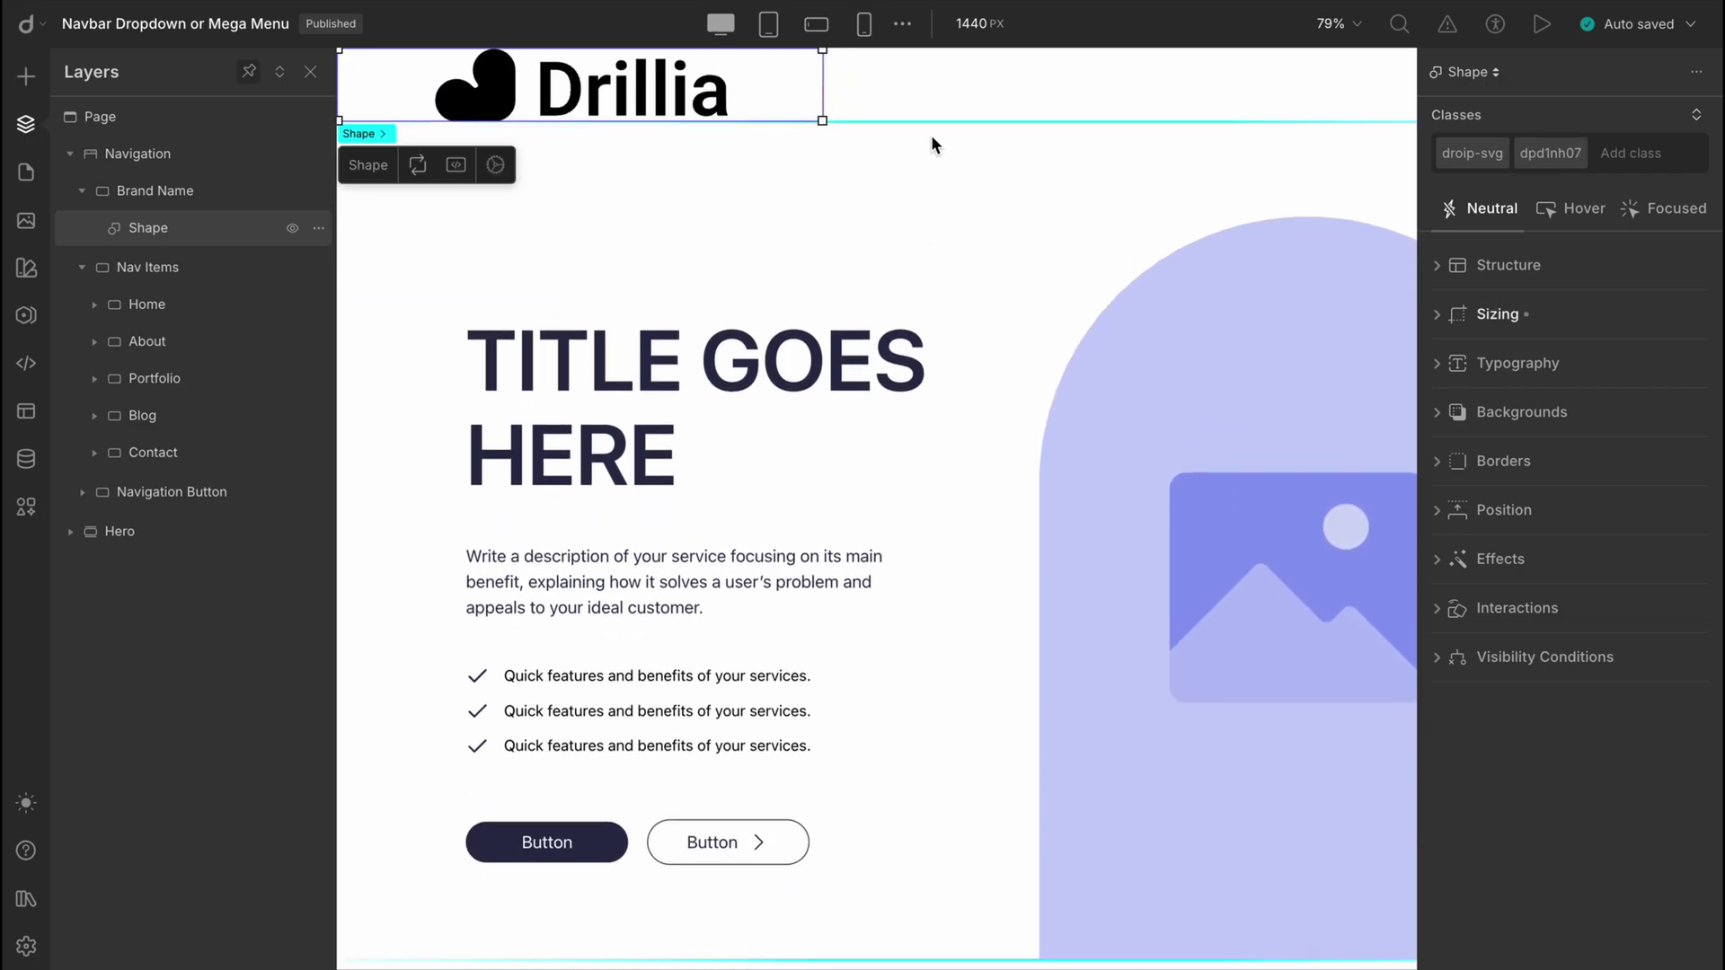
- Undo both logo resizes and reset the canvas to its default scale
key(ctrl+z)
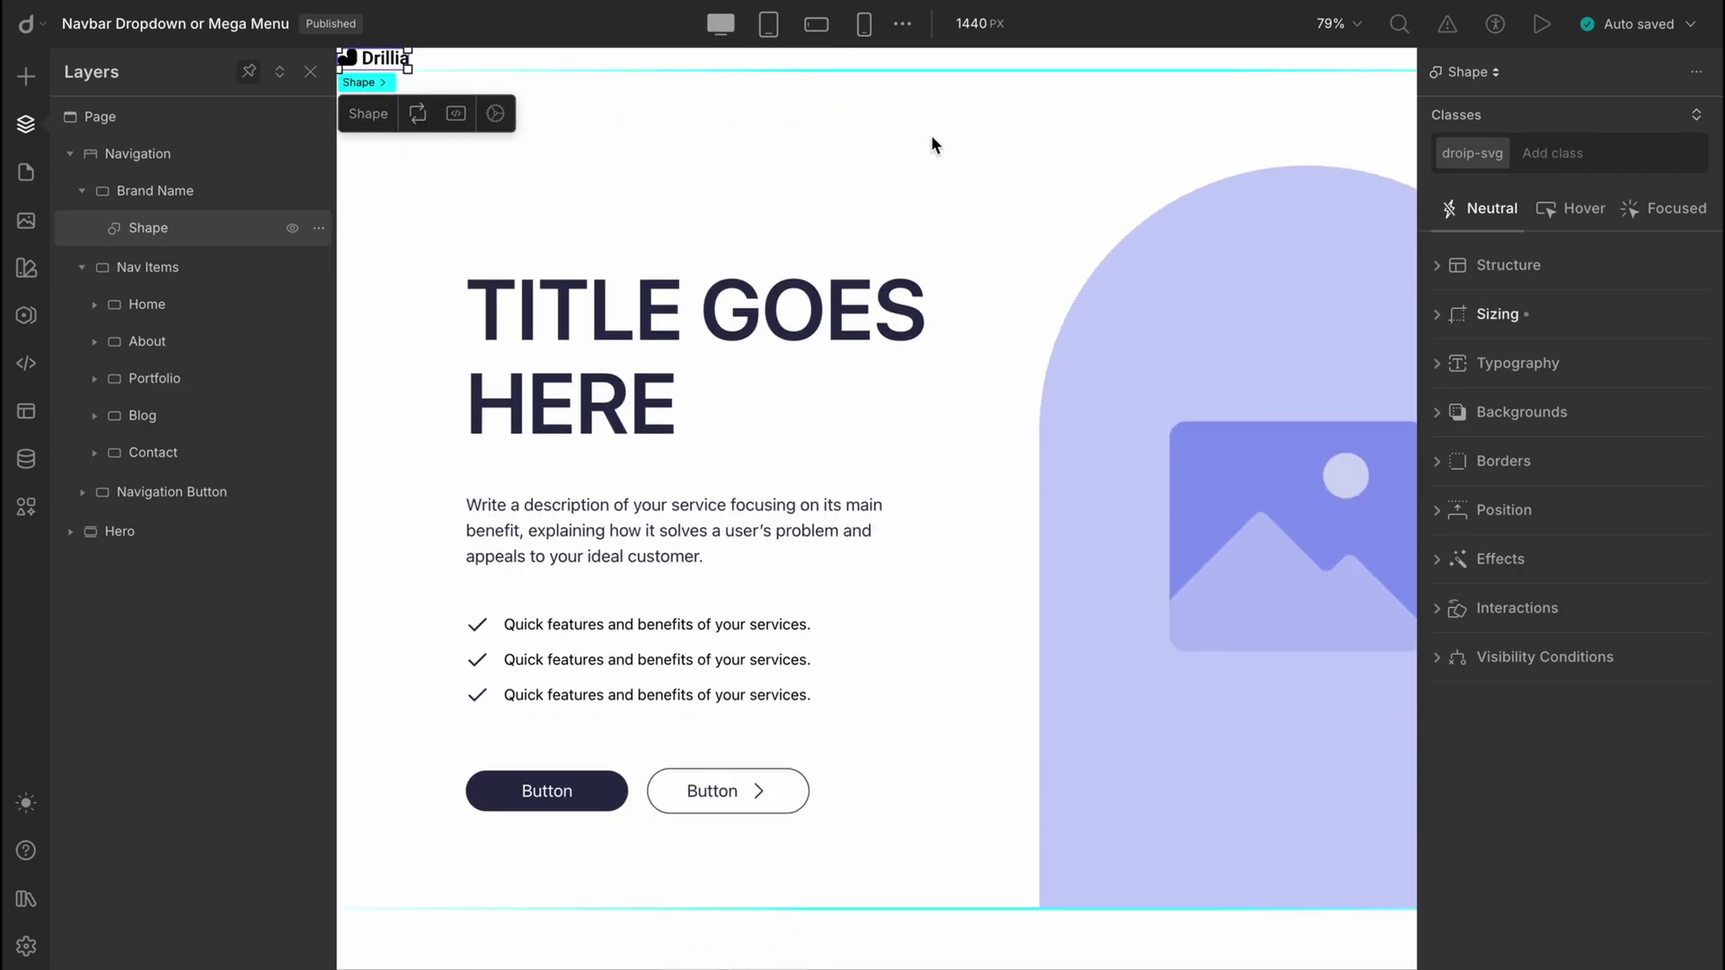
key(ctrl+z)
scroll(677, 133, right, 4)
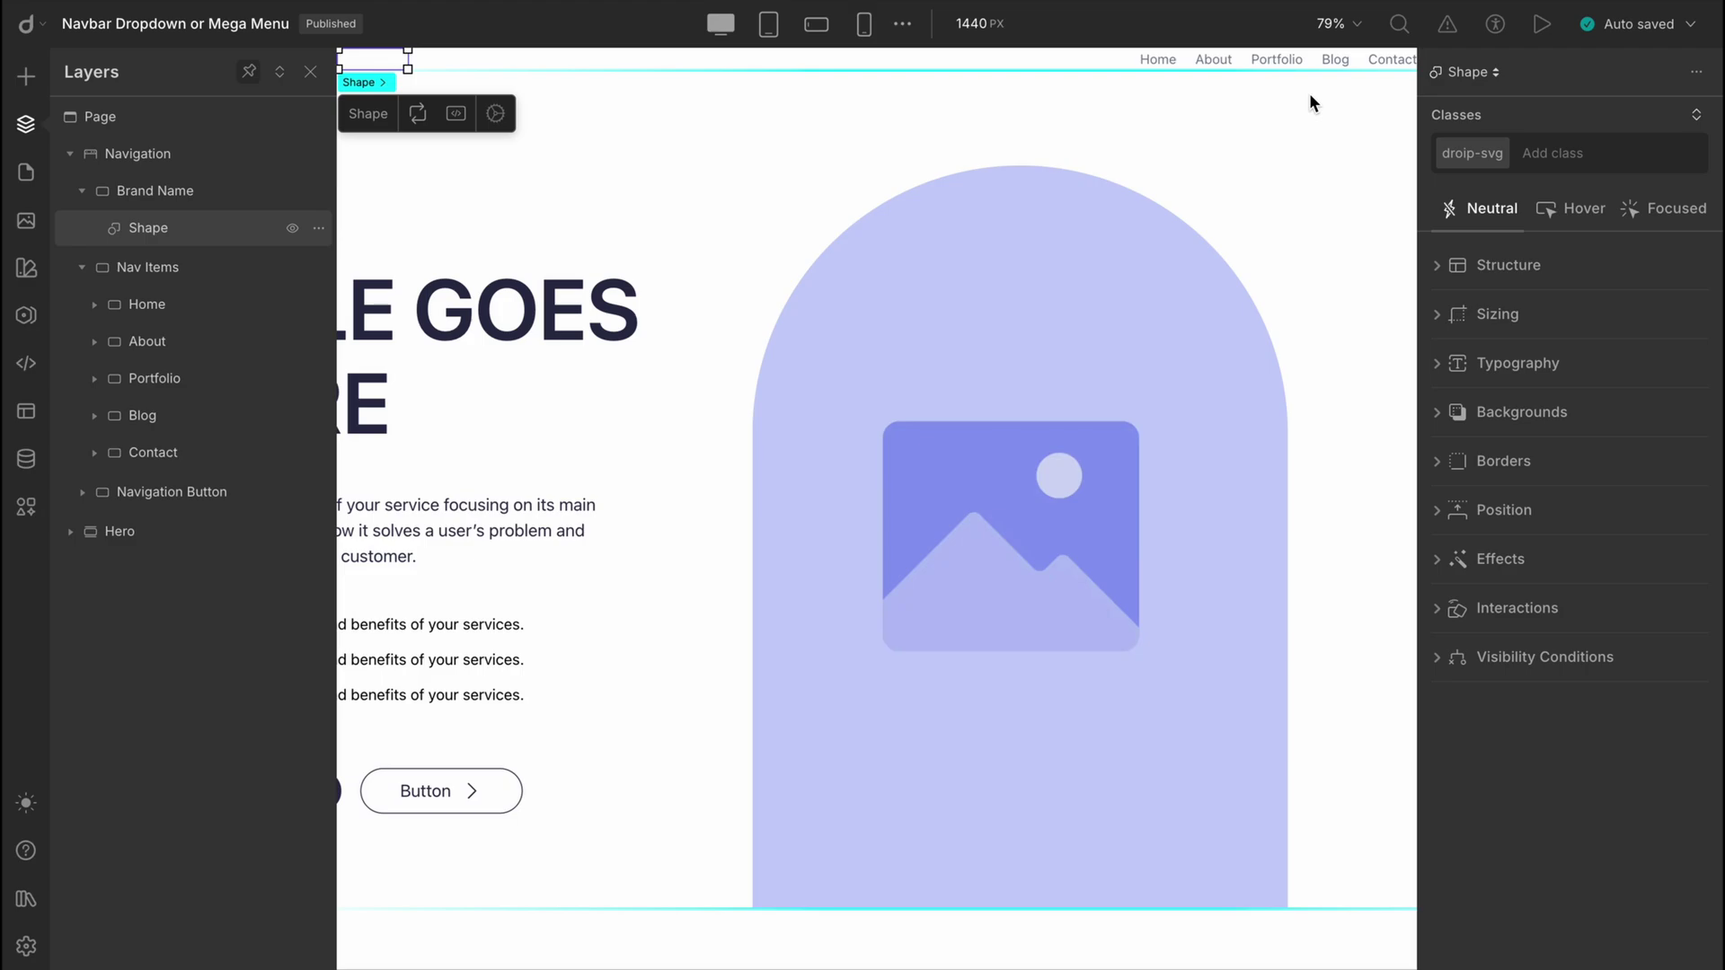
click(1339, 32)
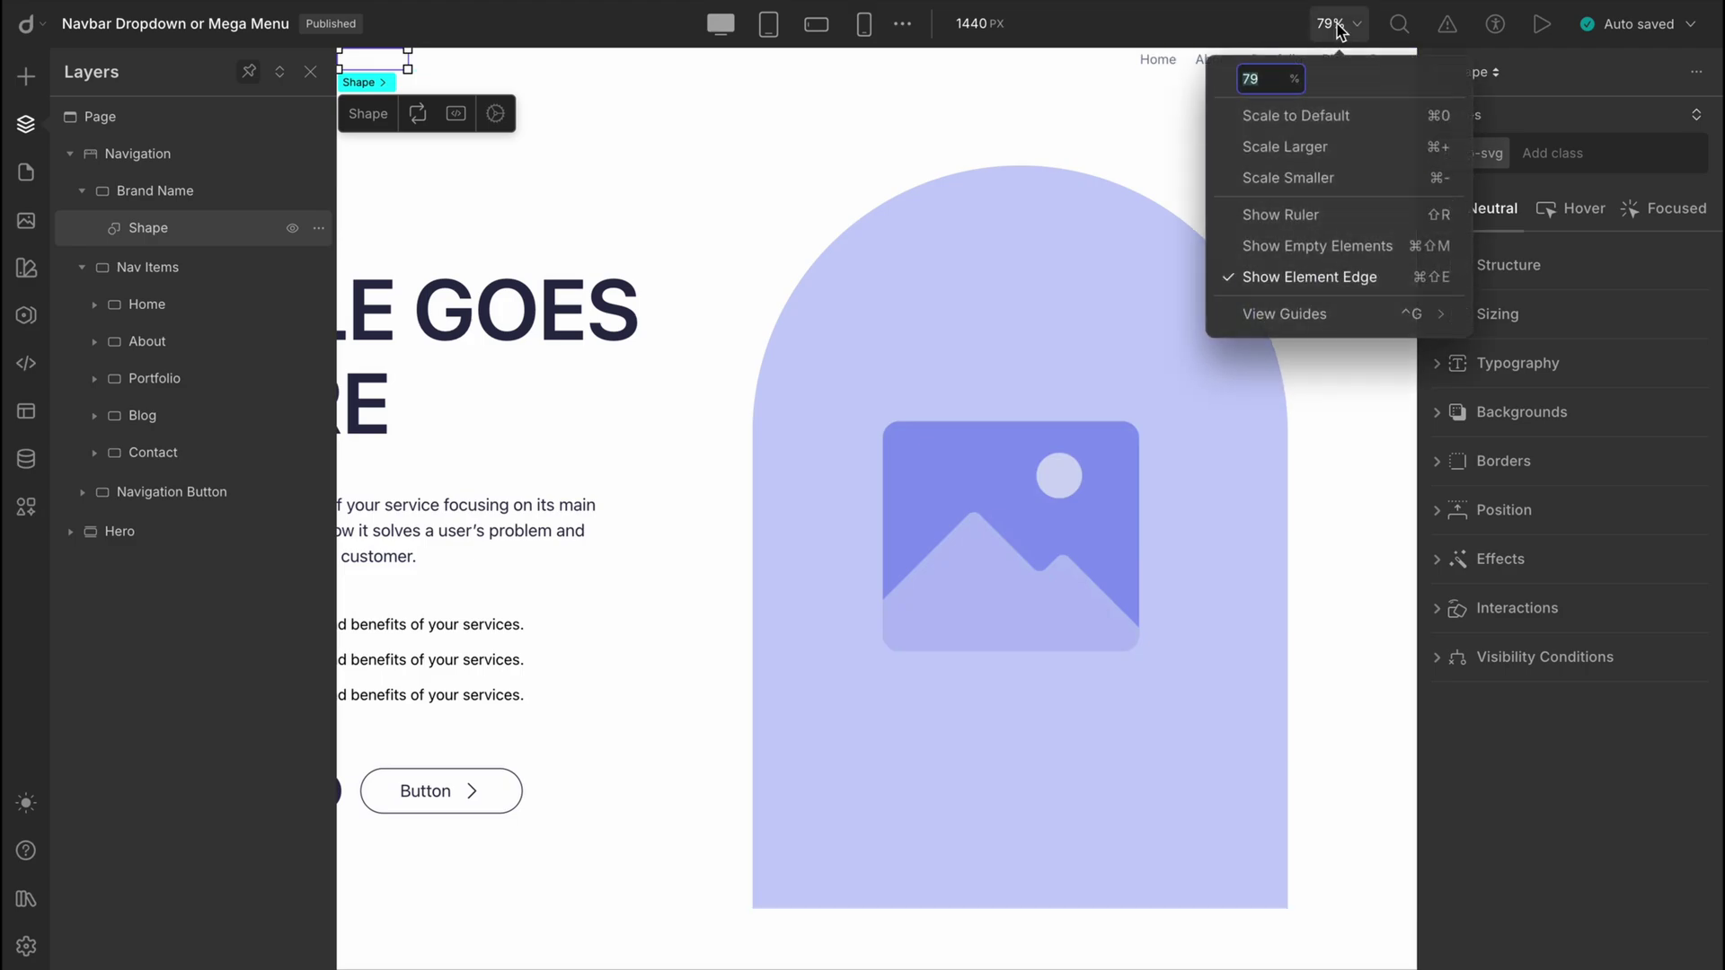
click(1357, 116)
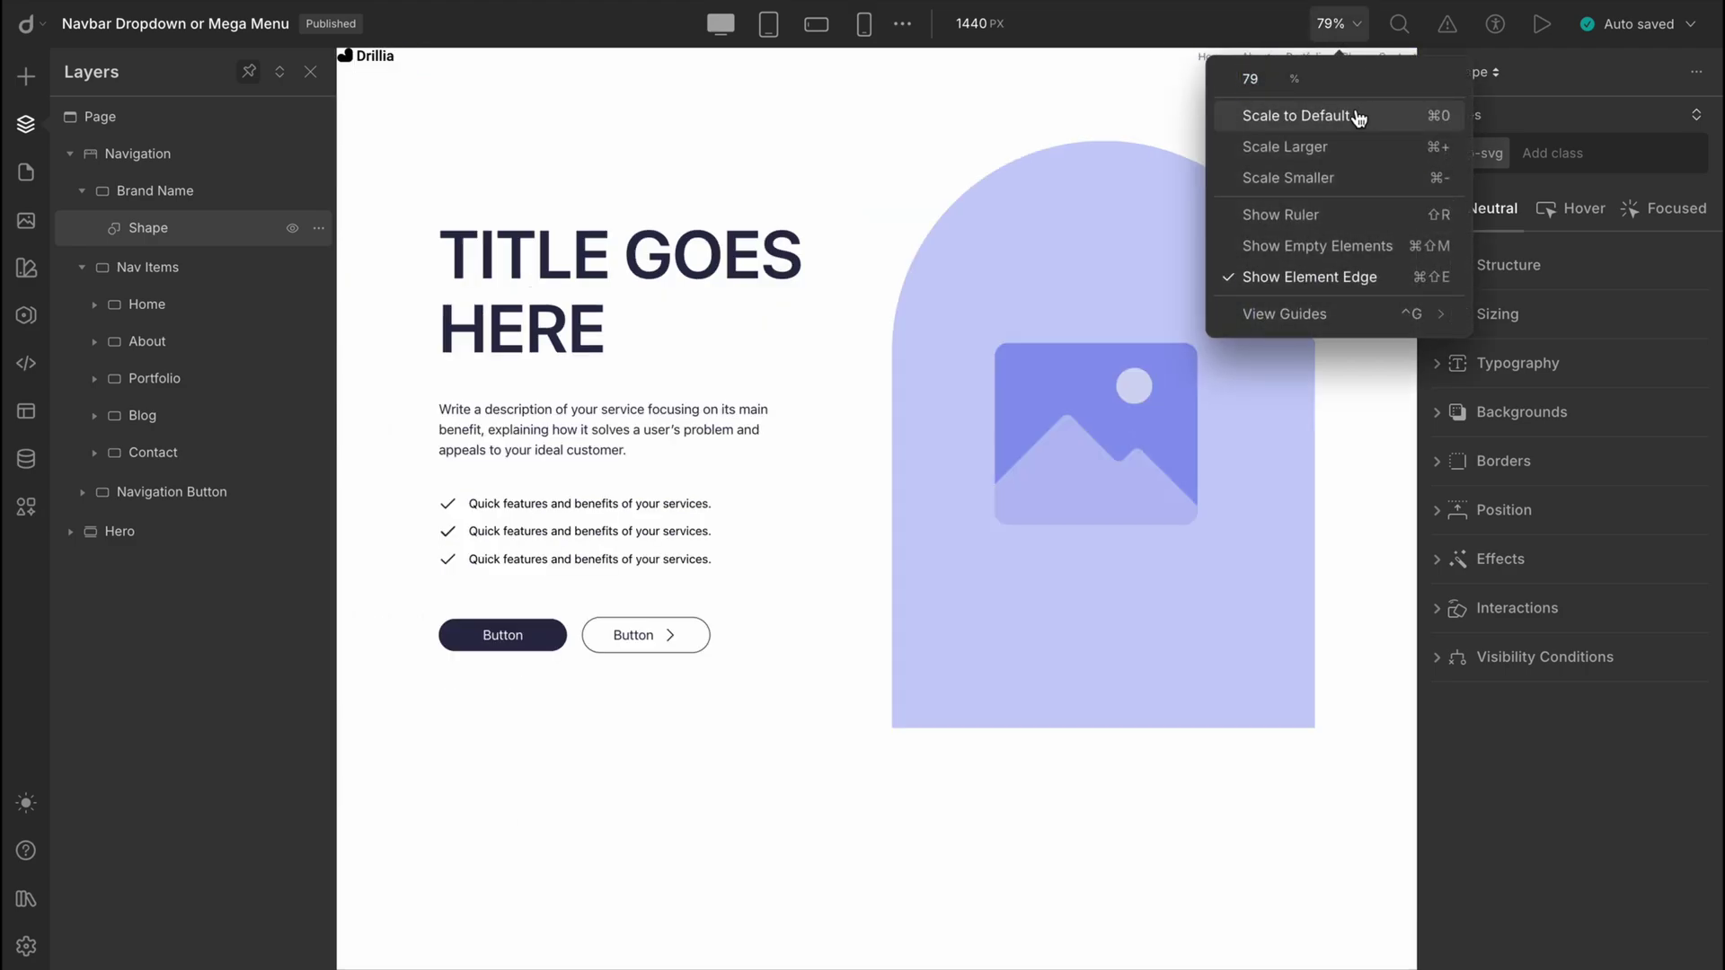
click(894, 80)
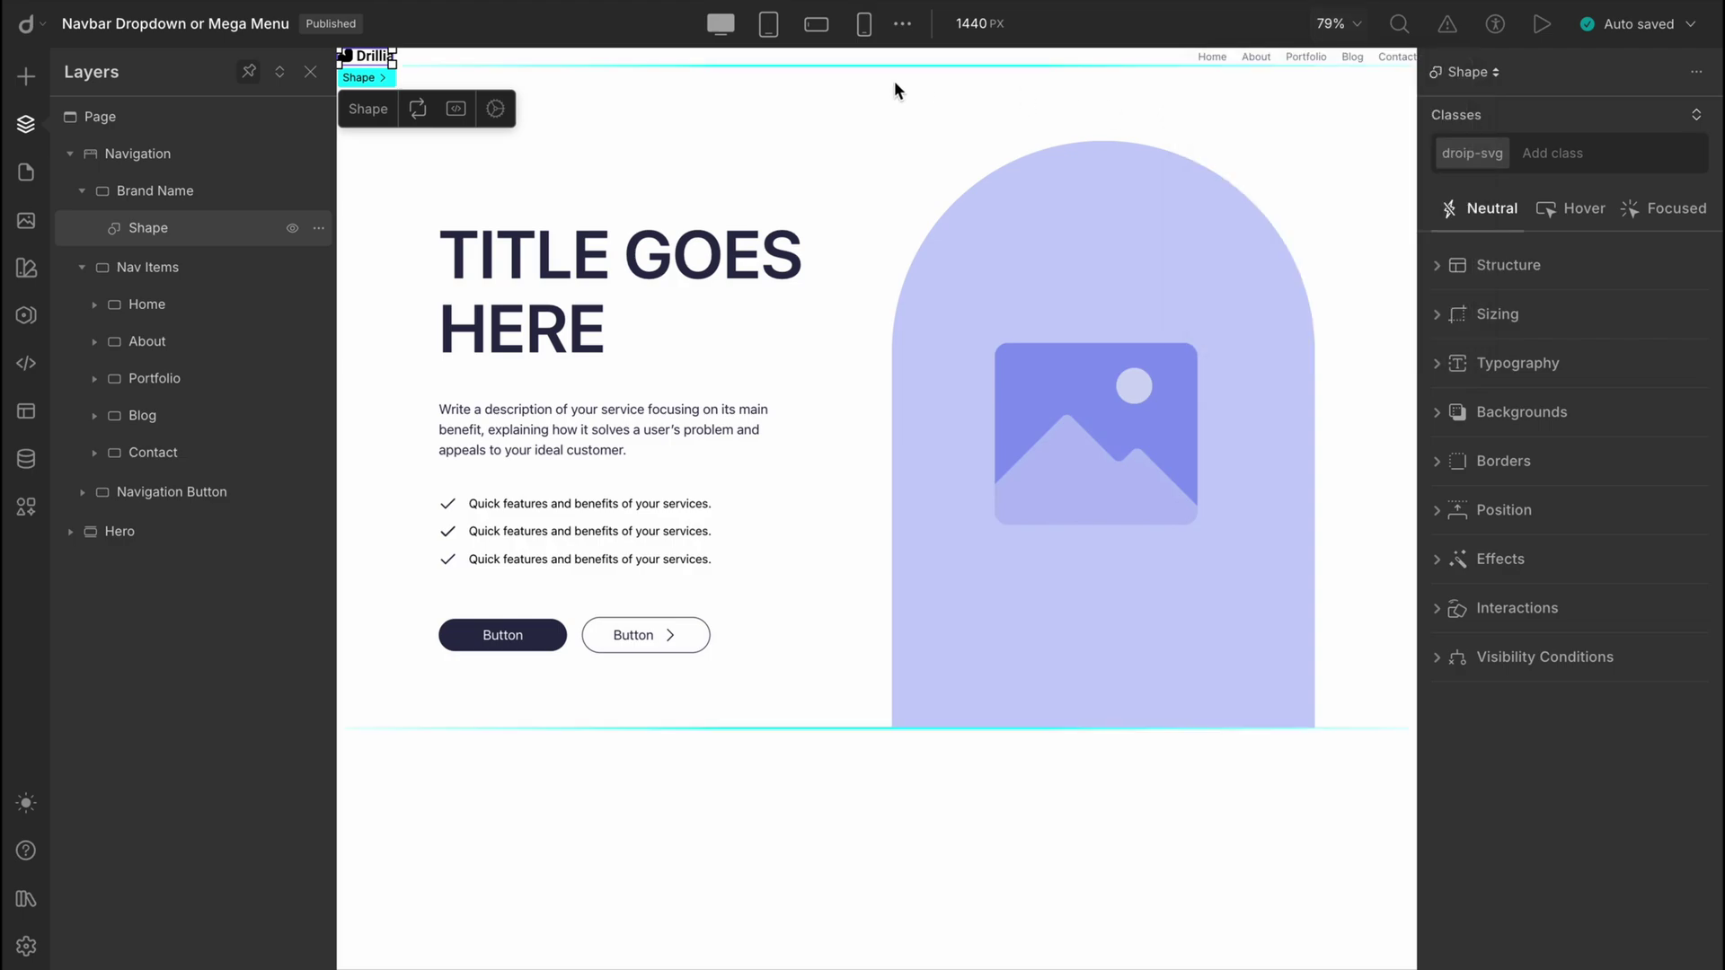
- Show the Navigation bar's Structure layout settings and open its right padding editor
click(192, 162)
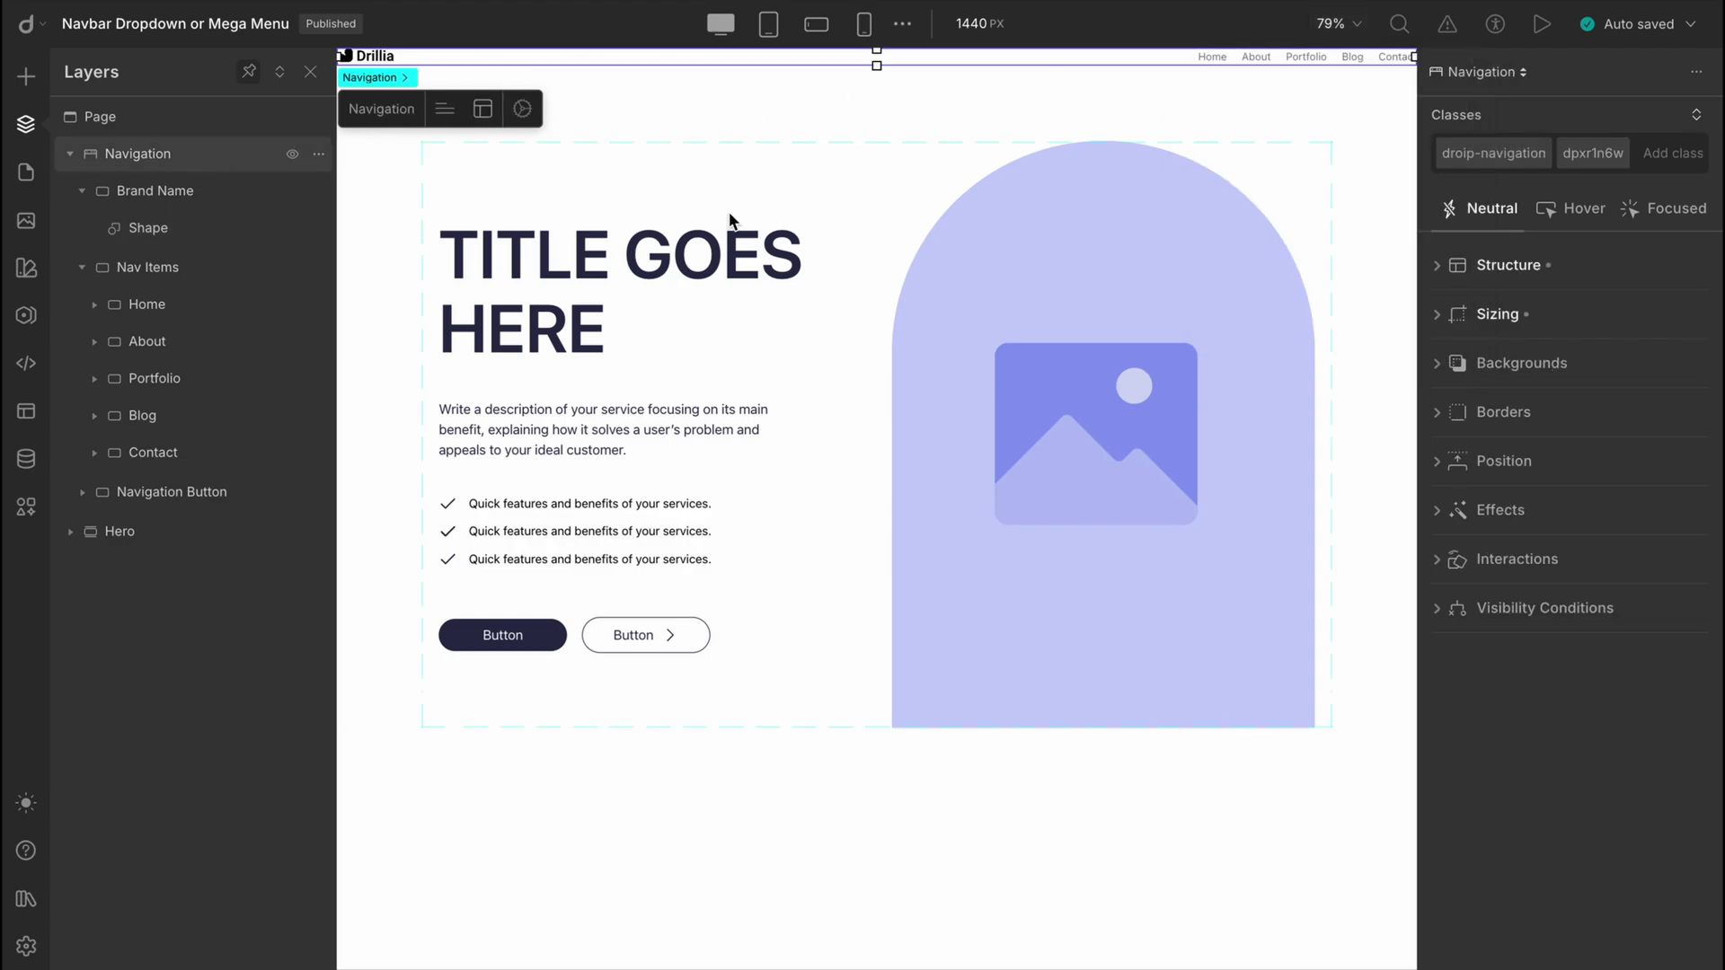
click(1571, 274)
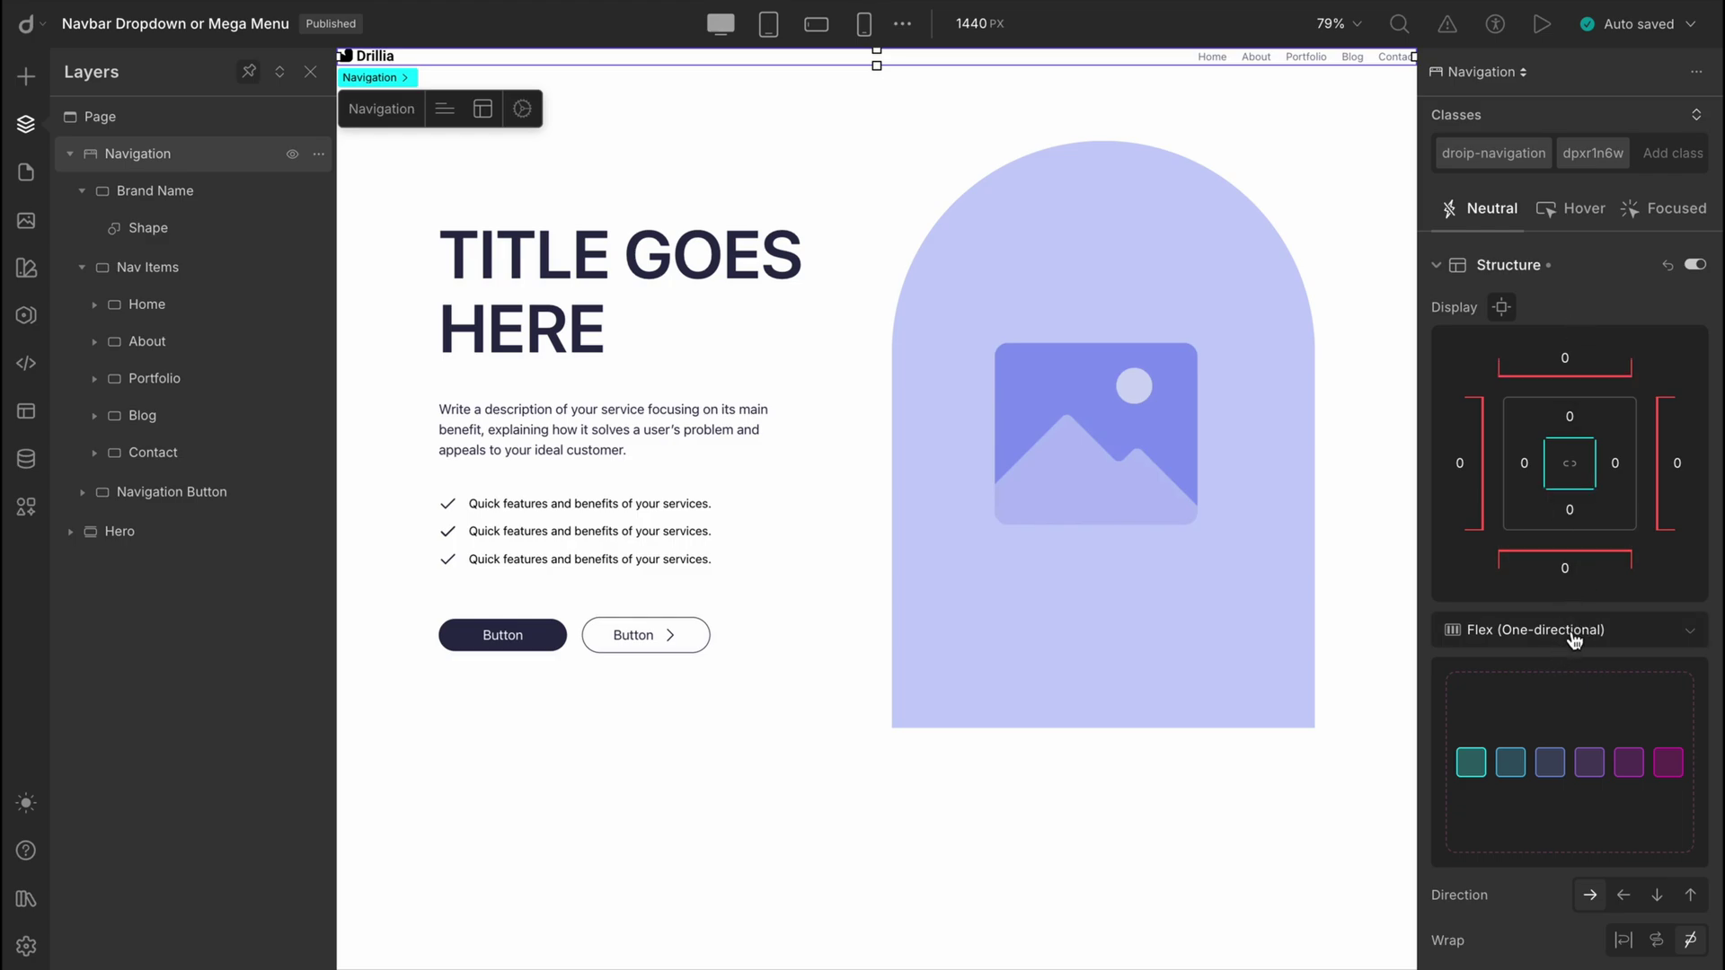
scroll(1571, 640, down, 4)
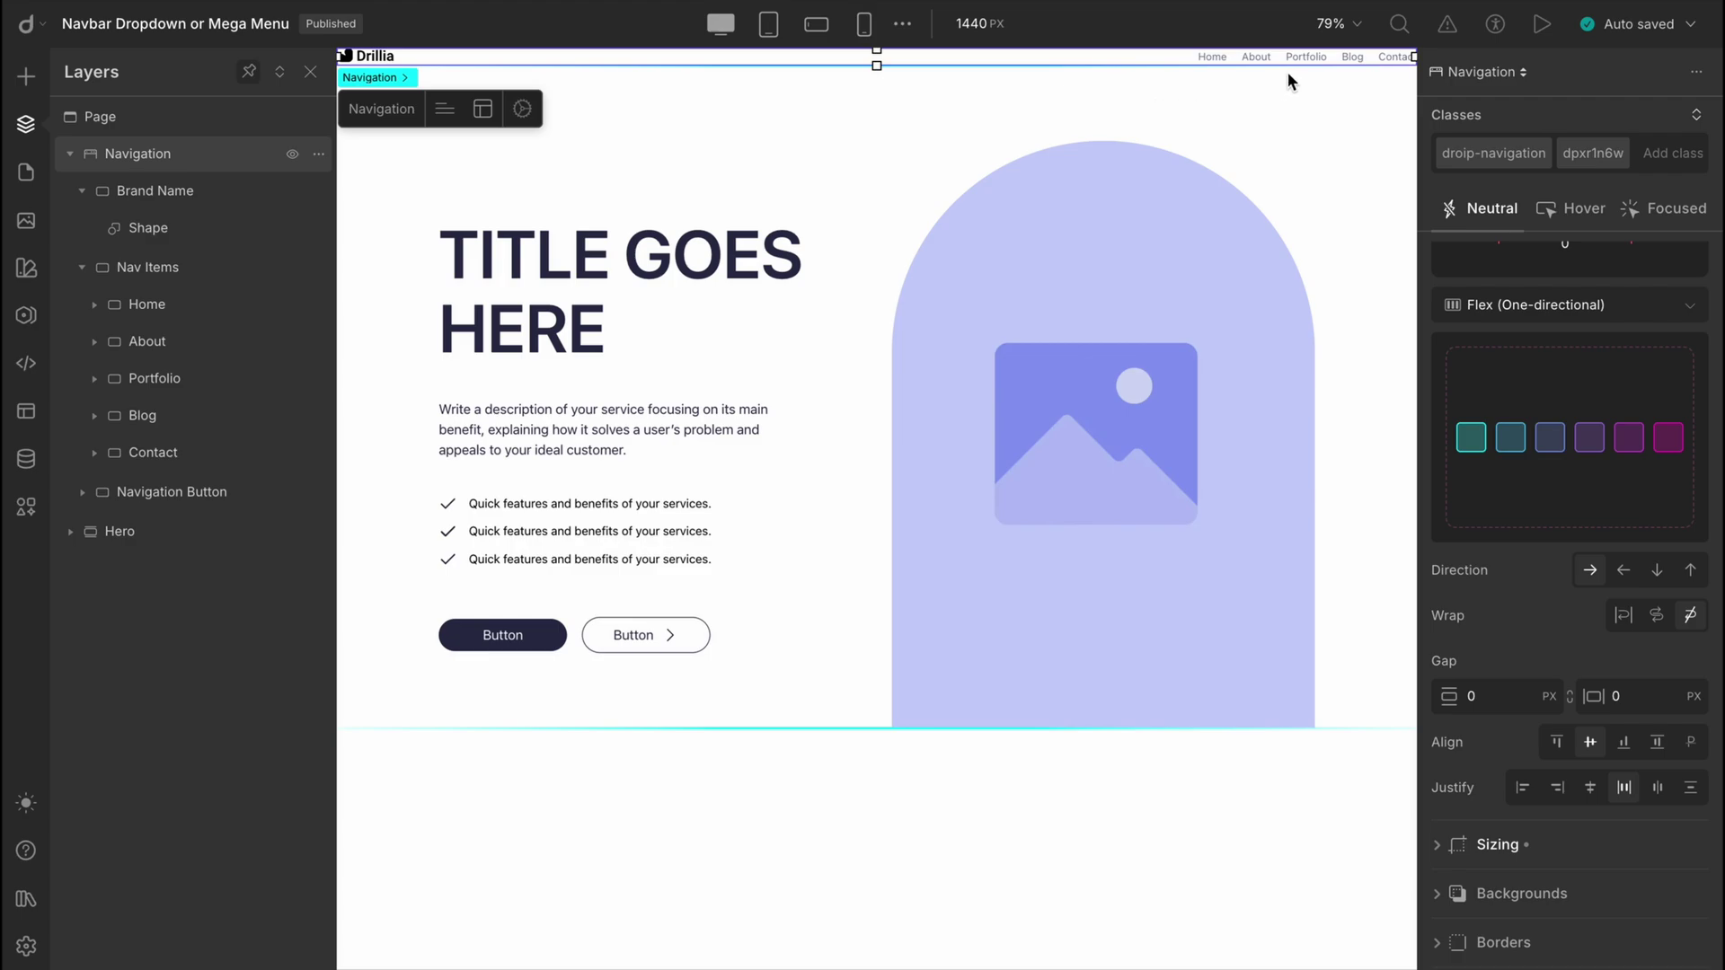
scroll(1473, 306, up, 4)
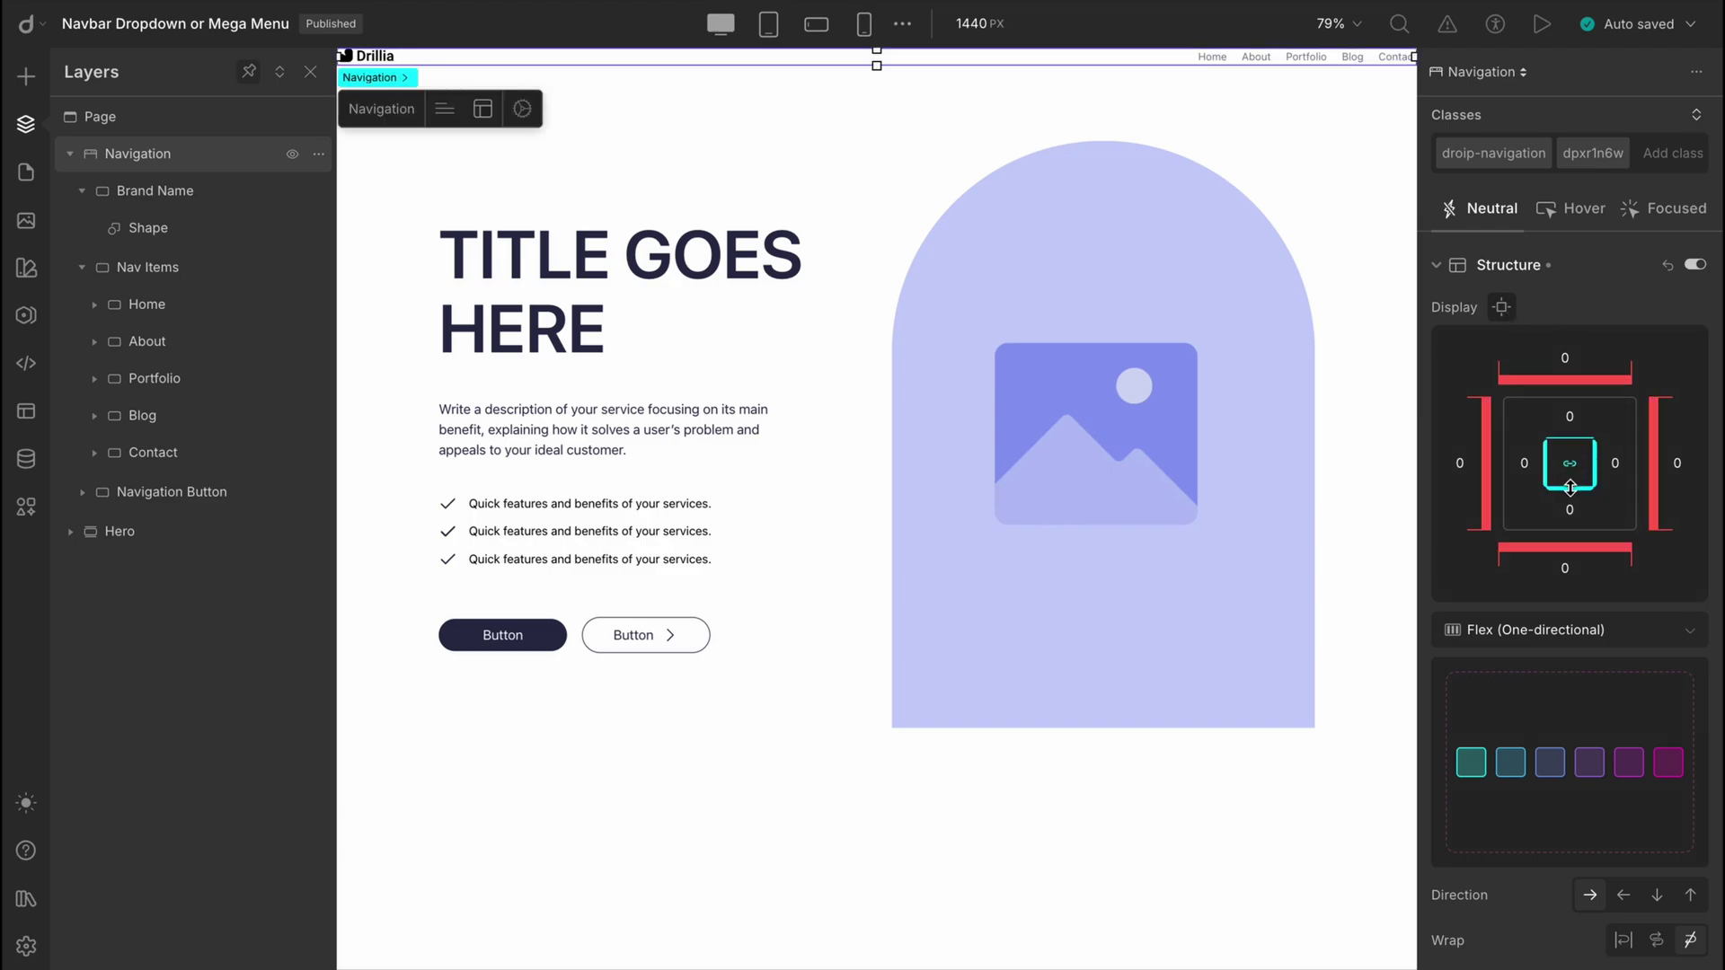
click(1613, 465)
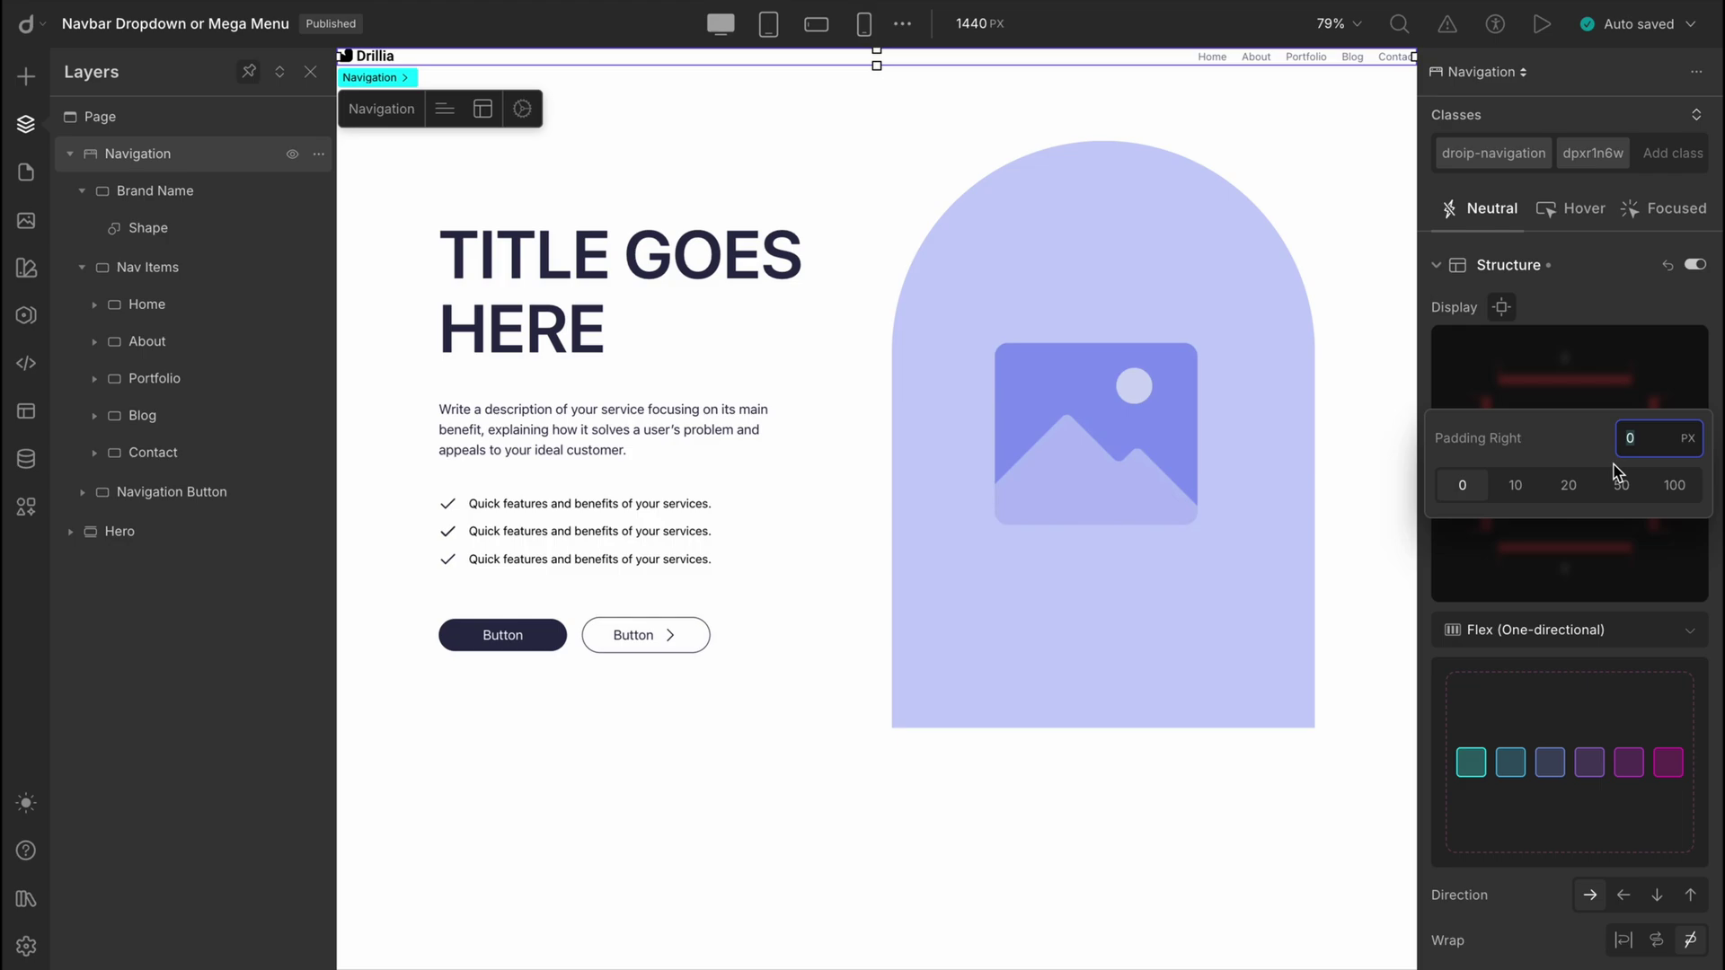
- Give the Navigation bar 100 px padding and a fixed 60px height
click(1673, 487)
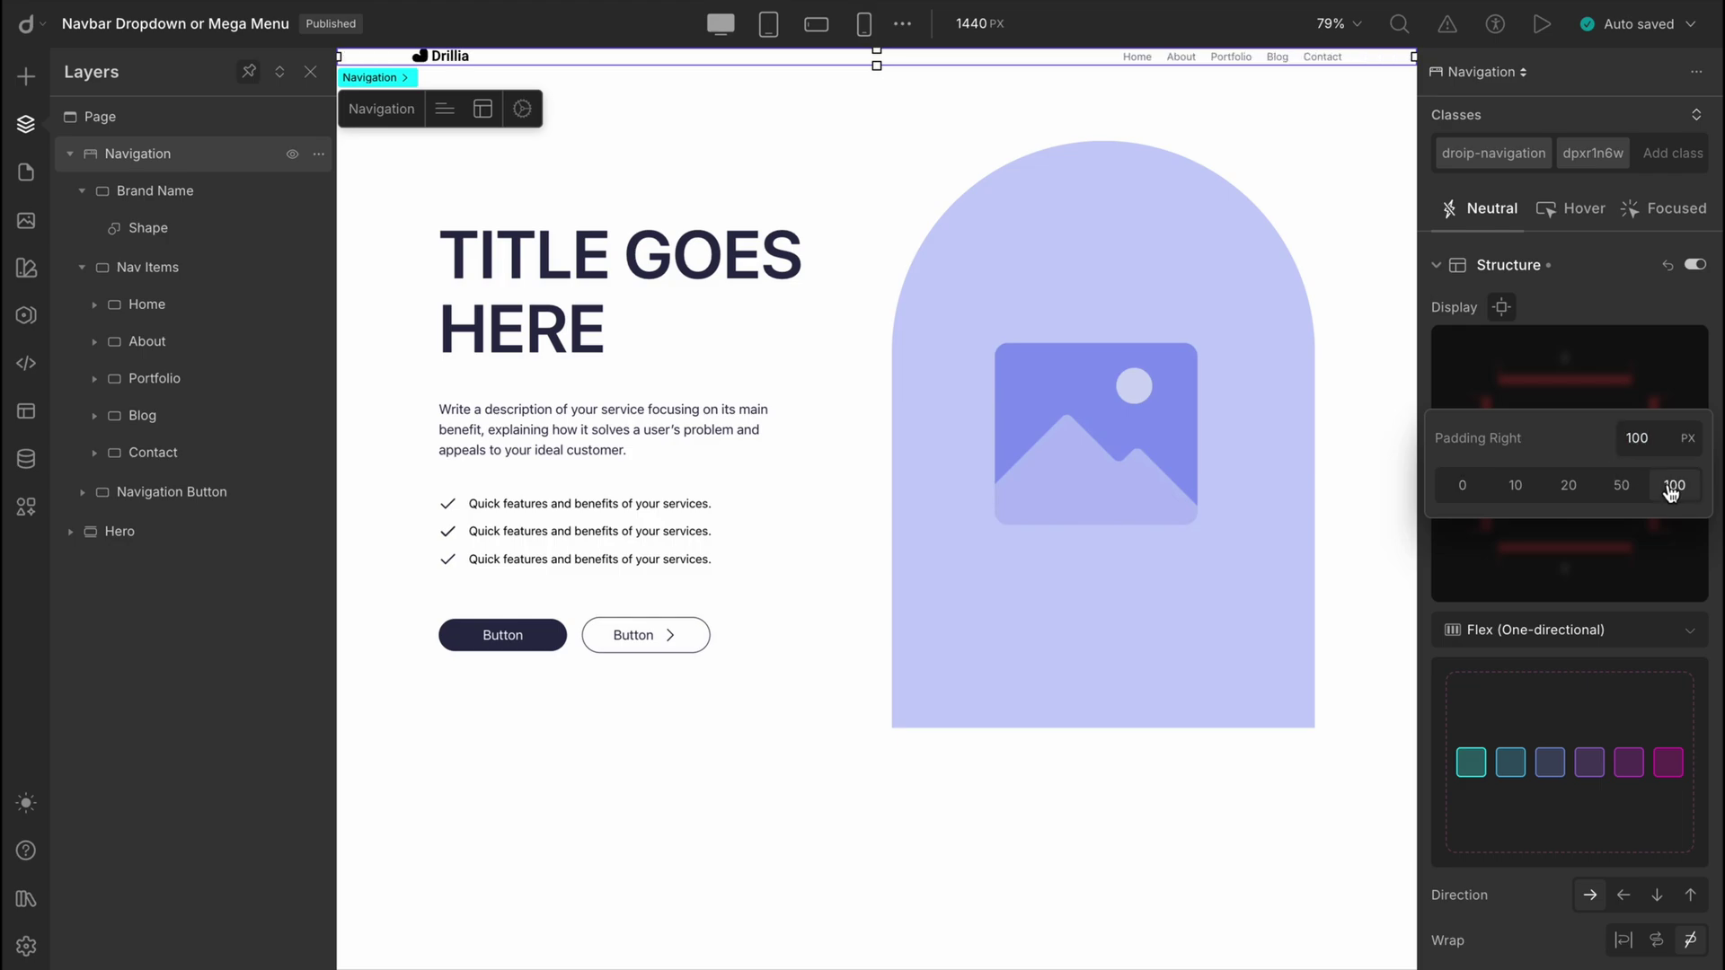
click(1543, 270)
click(1543, 317)
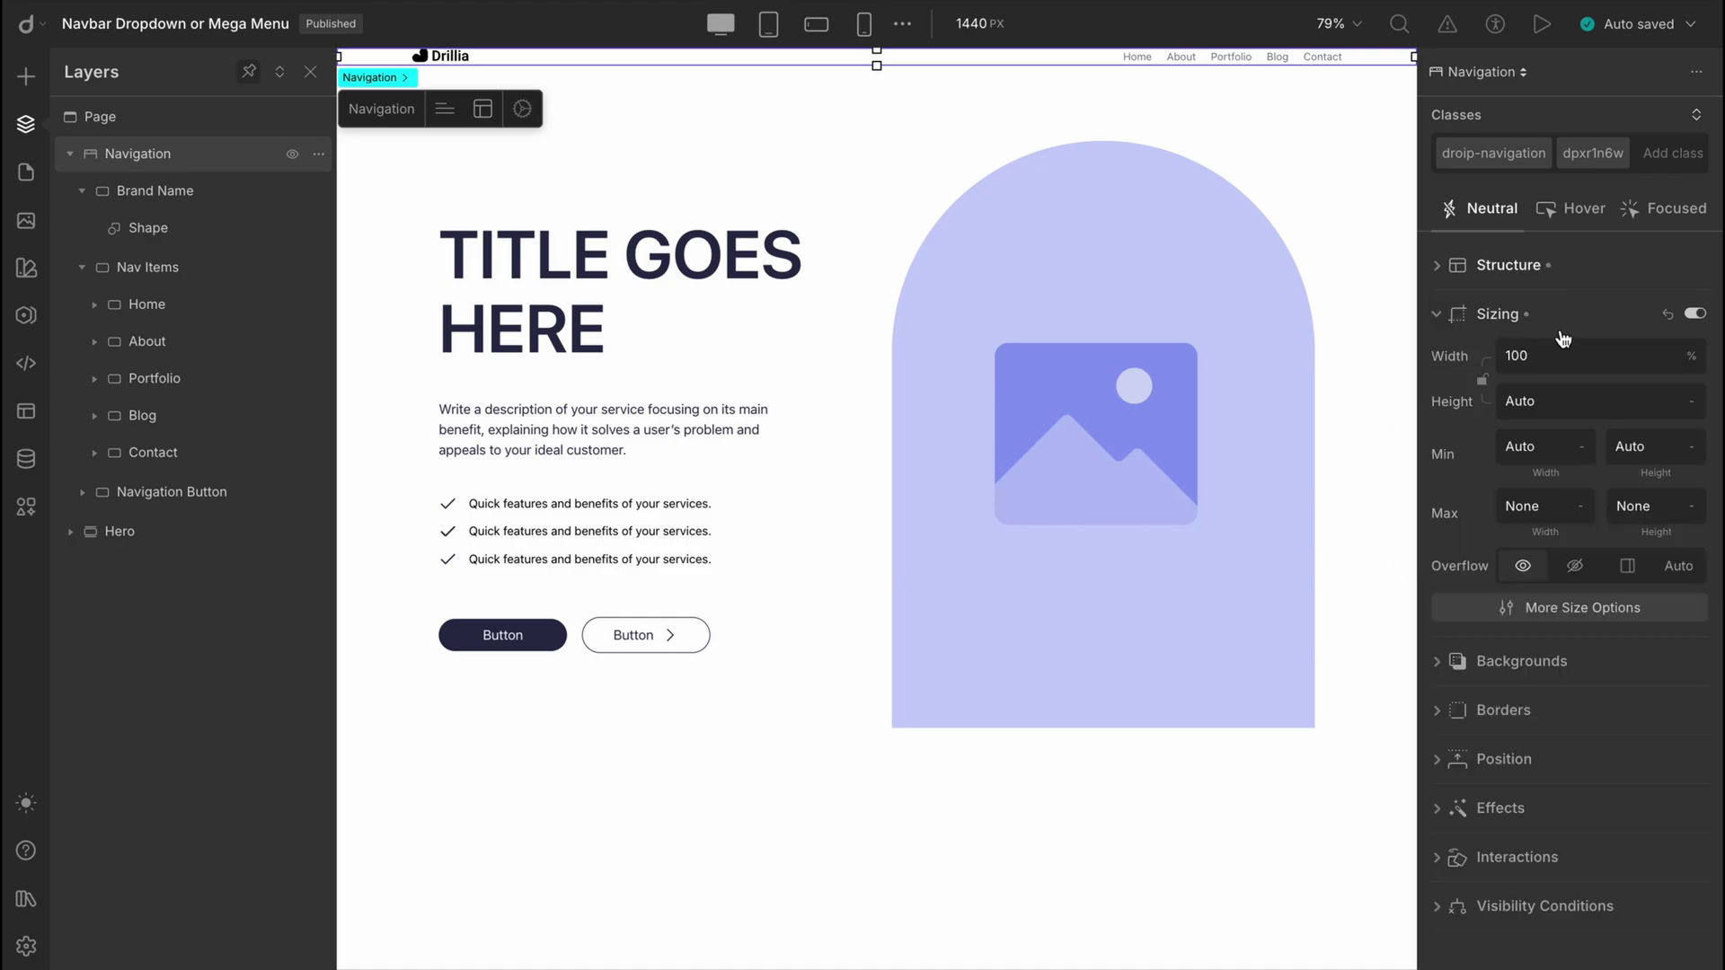
click(1568, 398)
text(60px)
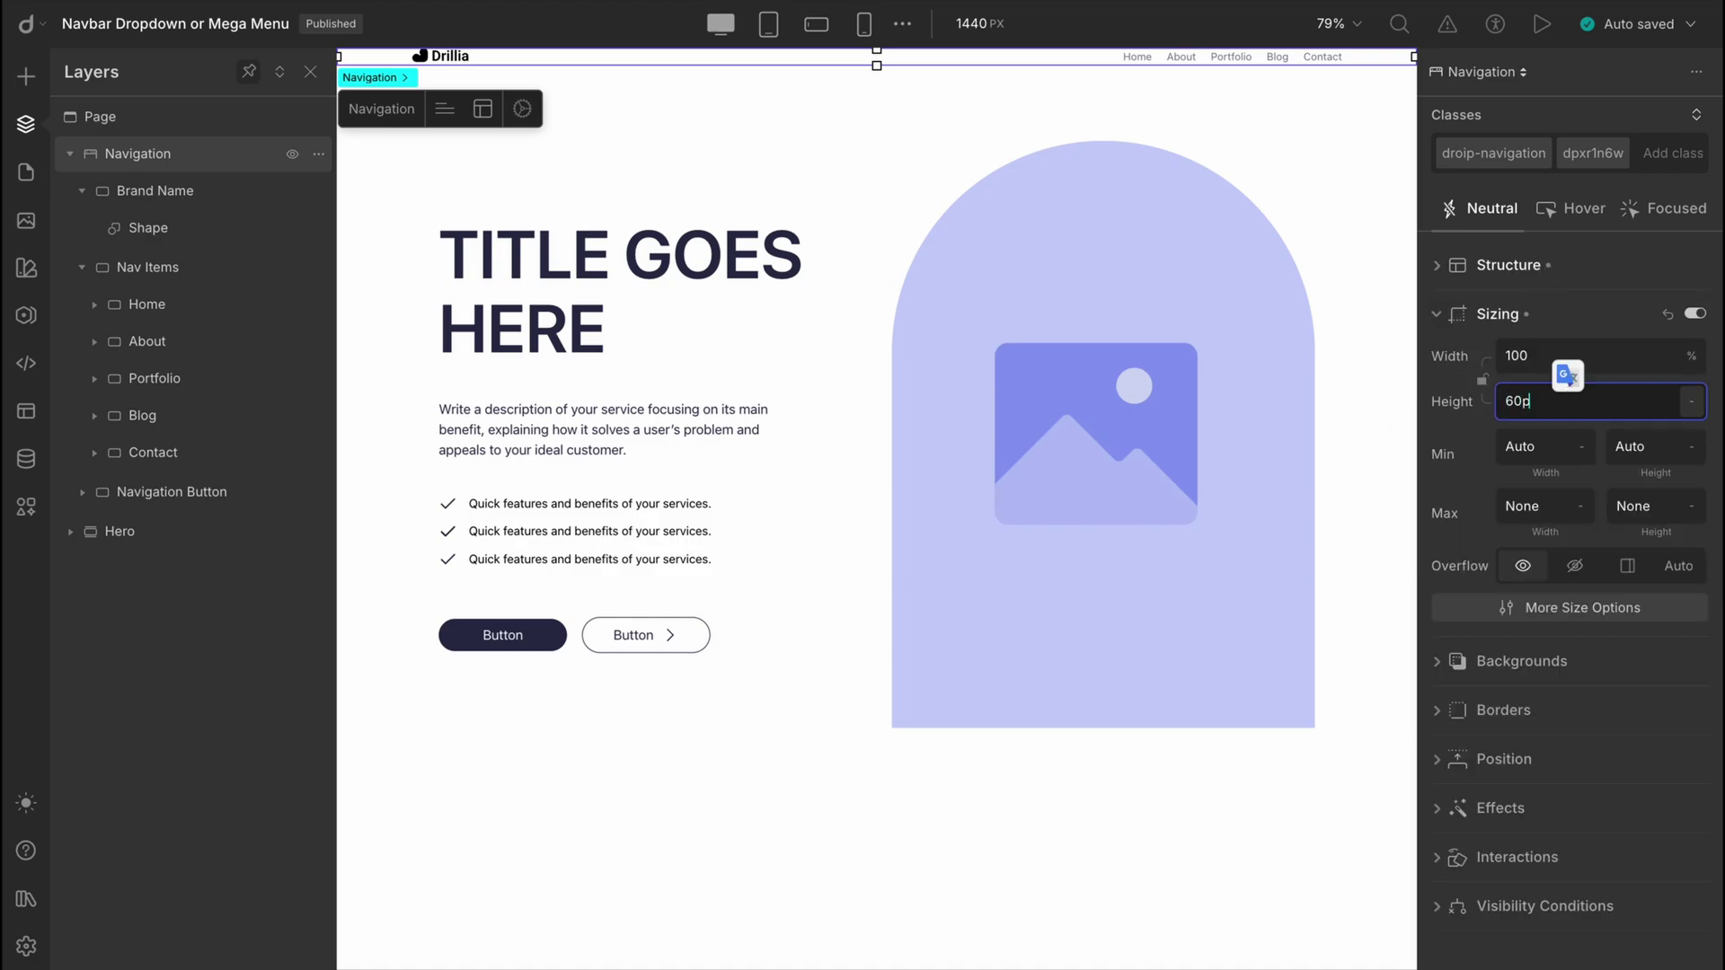
key(Return)
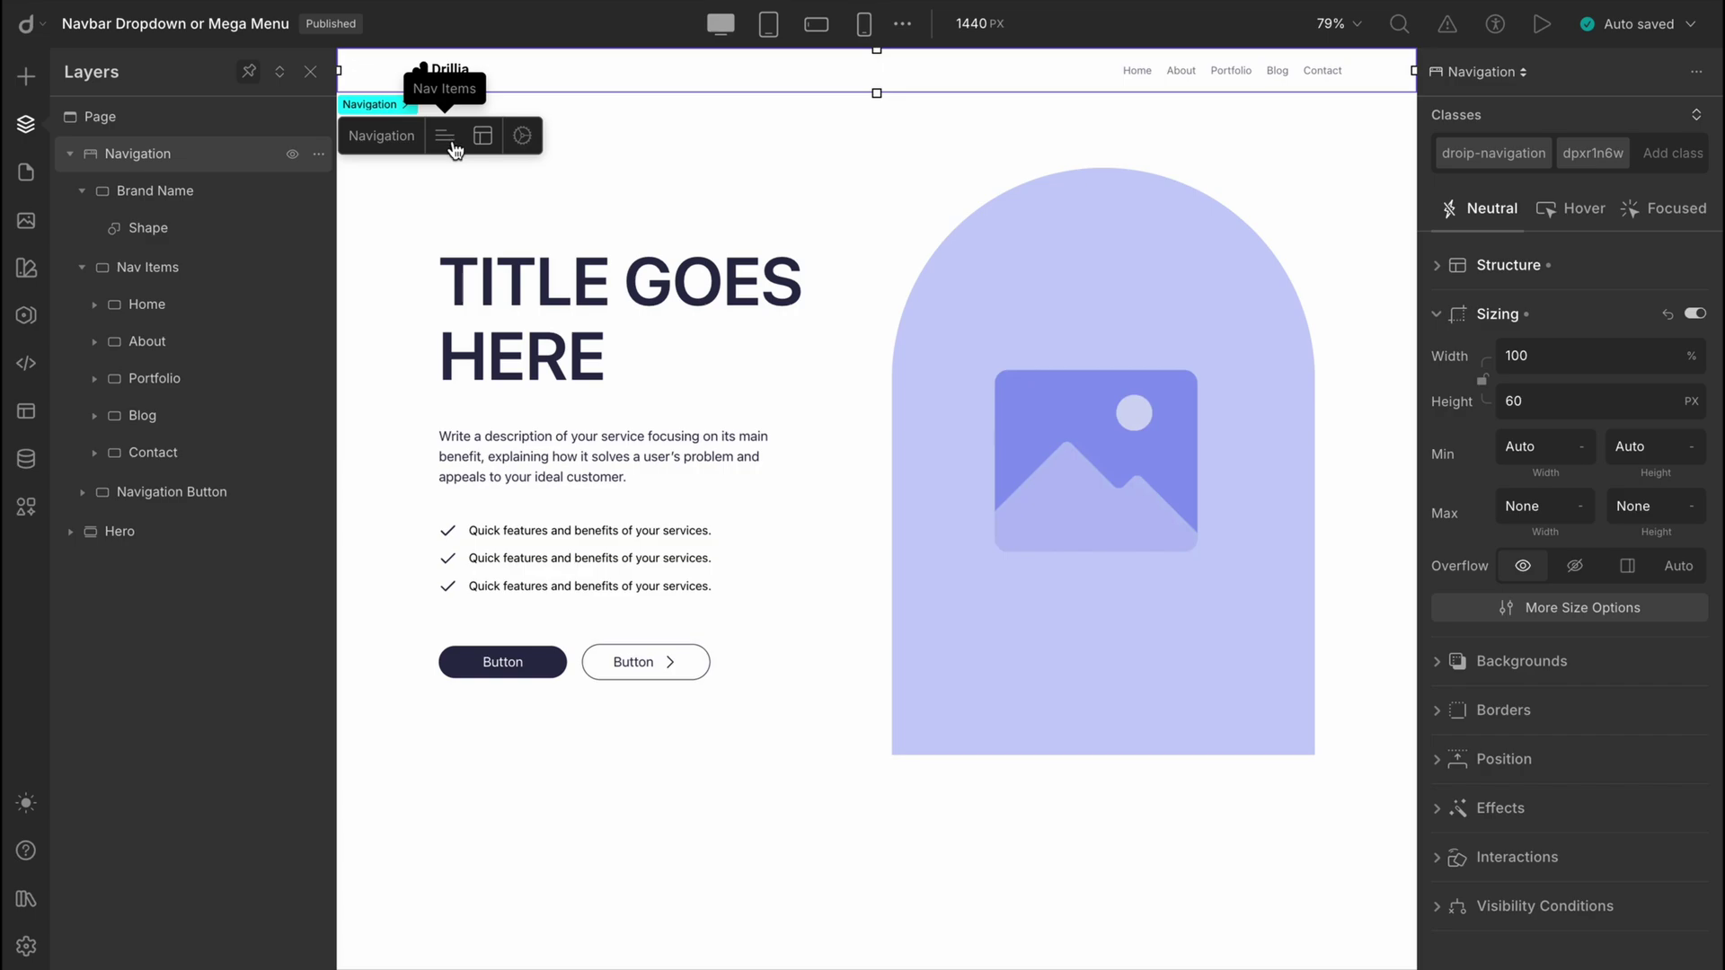
- Open the Nav Items editor listing Home, About, Portfolio, Blog and Contact
click(446, 136)
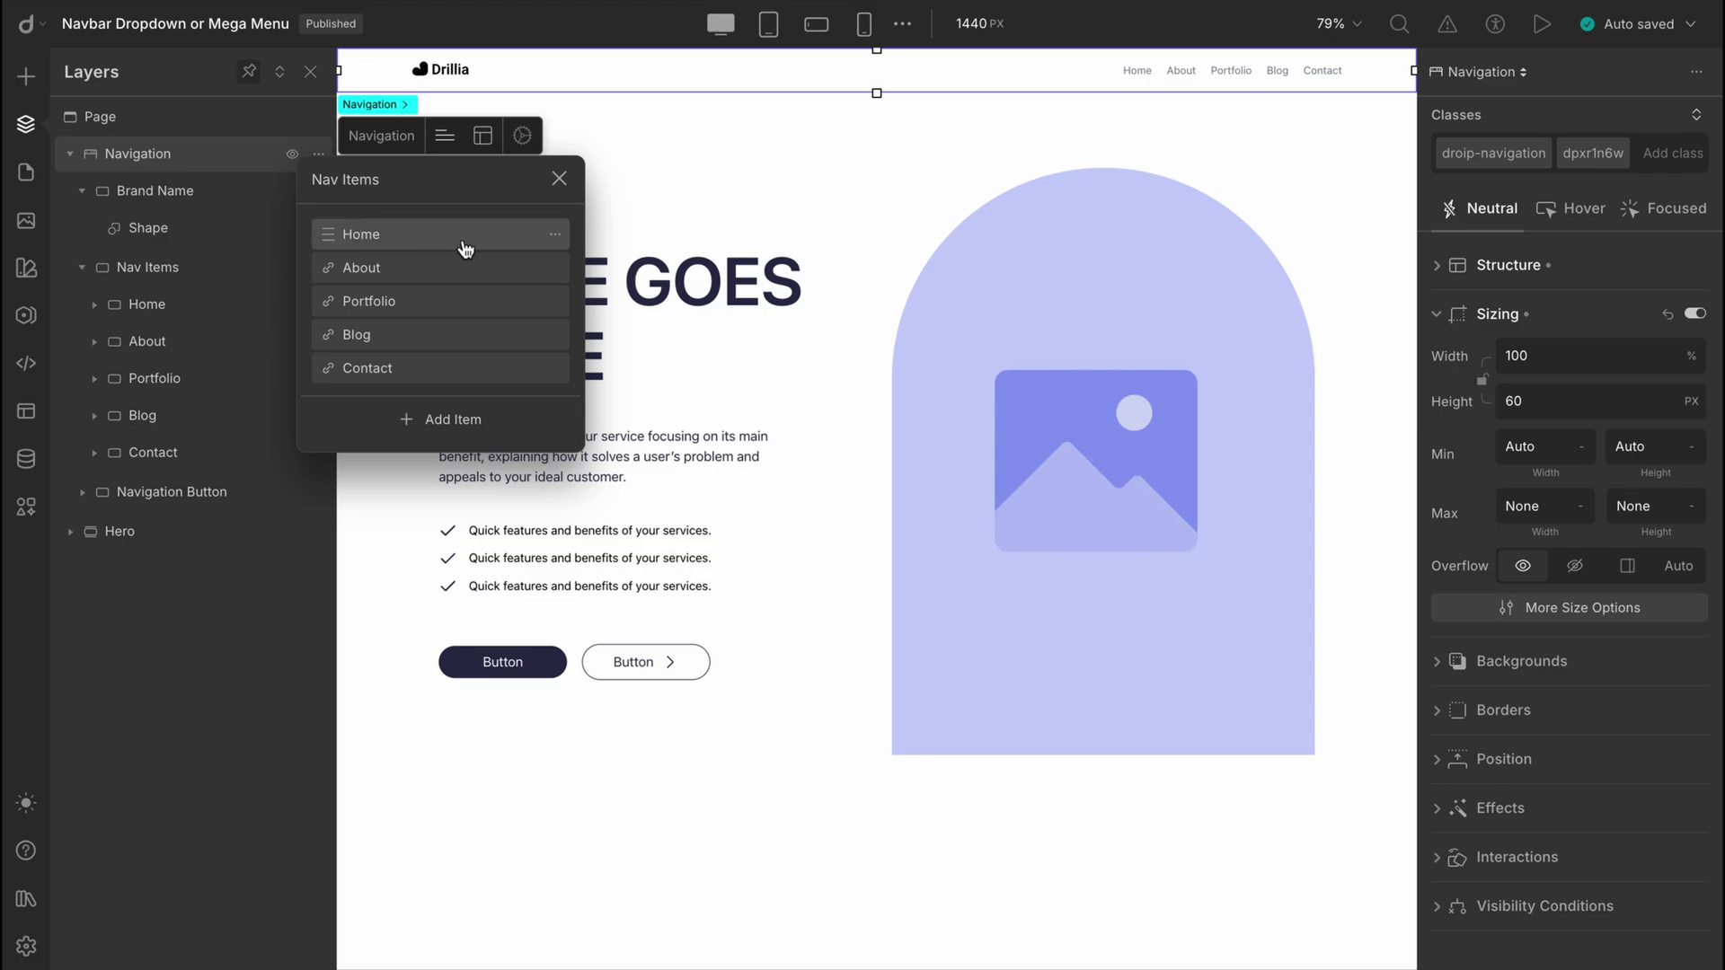
- Inspect the Home item's options menu and link settings without changing anything
click(554, 235)
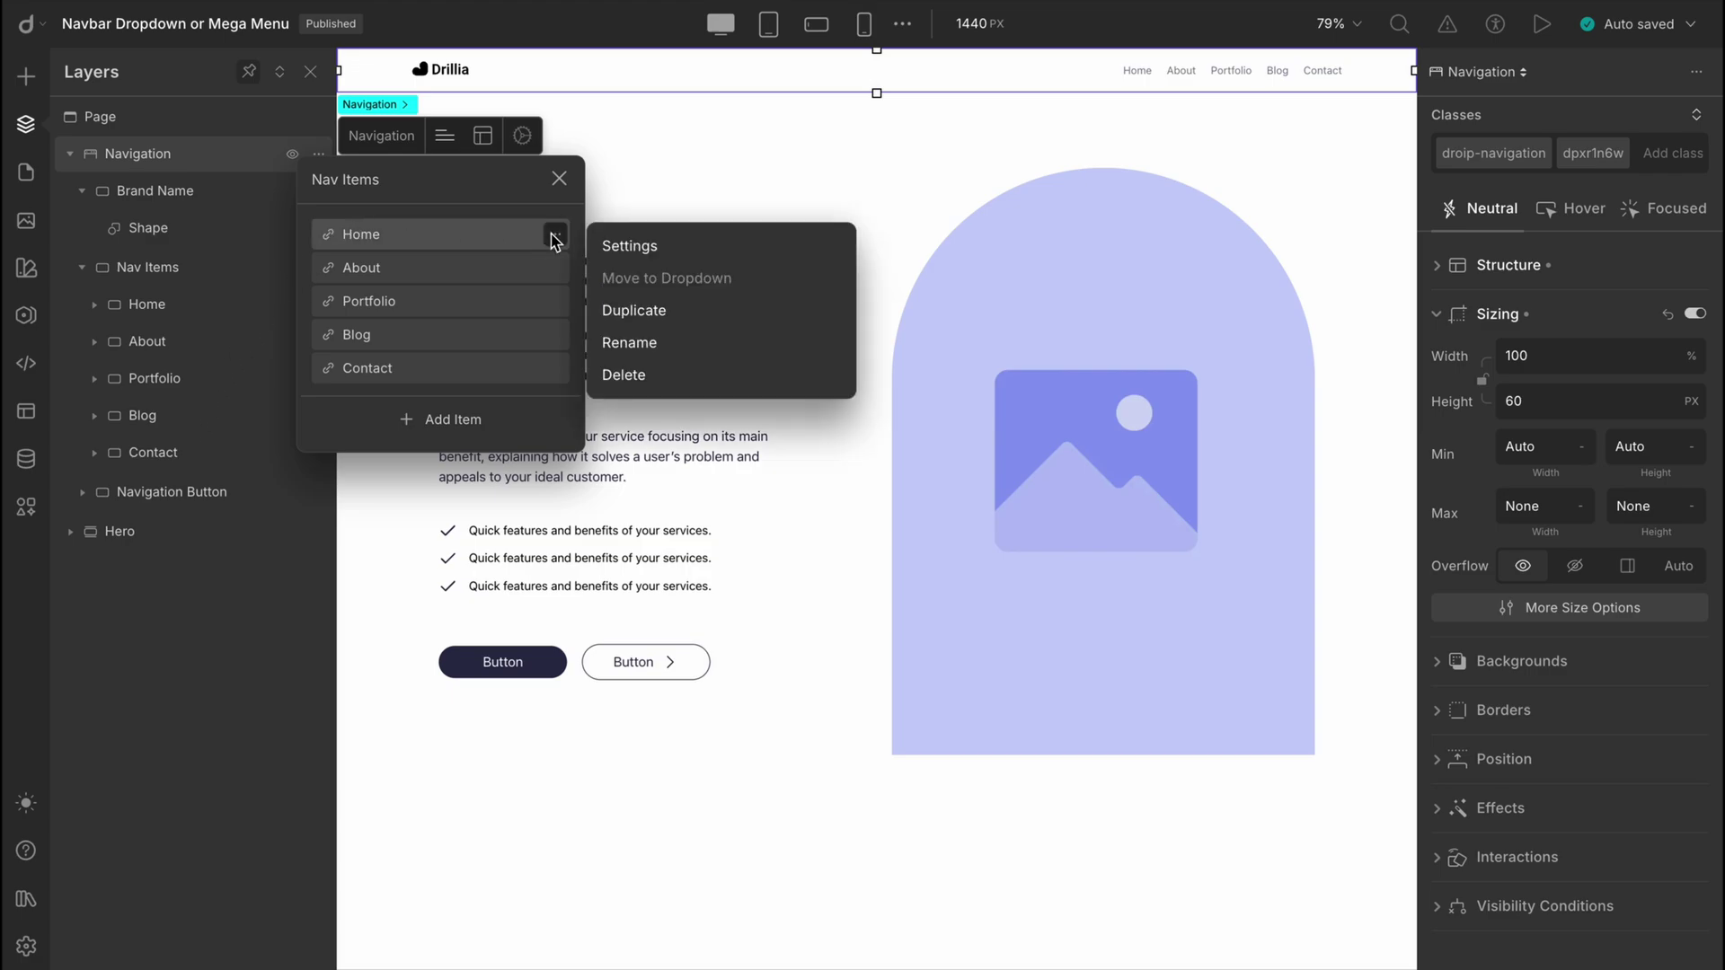
click(635, 252)
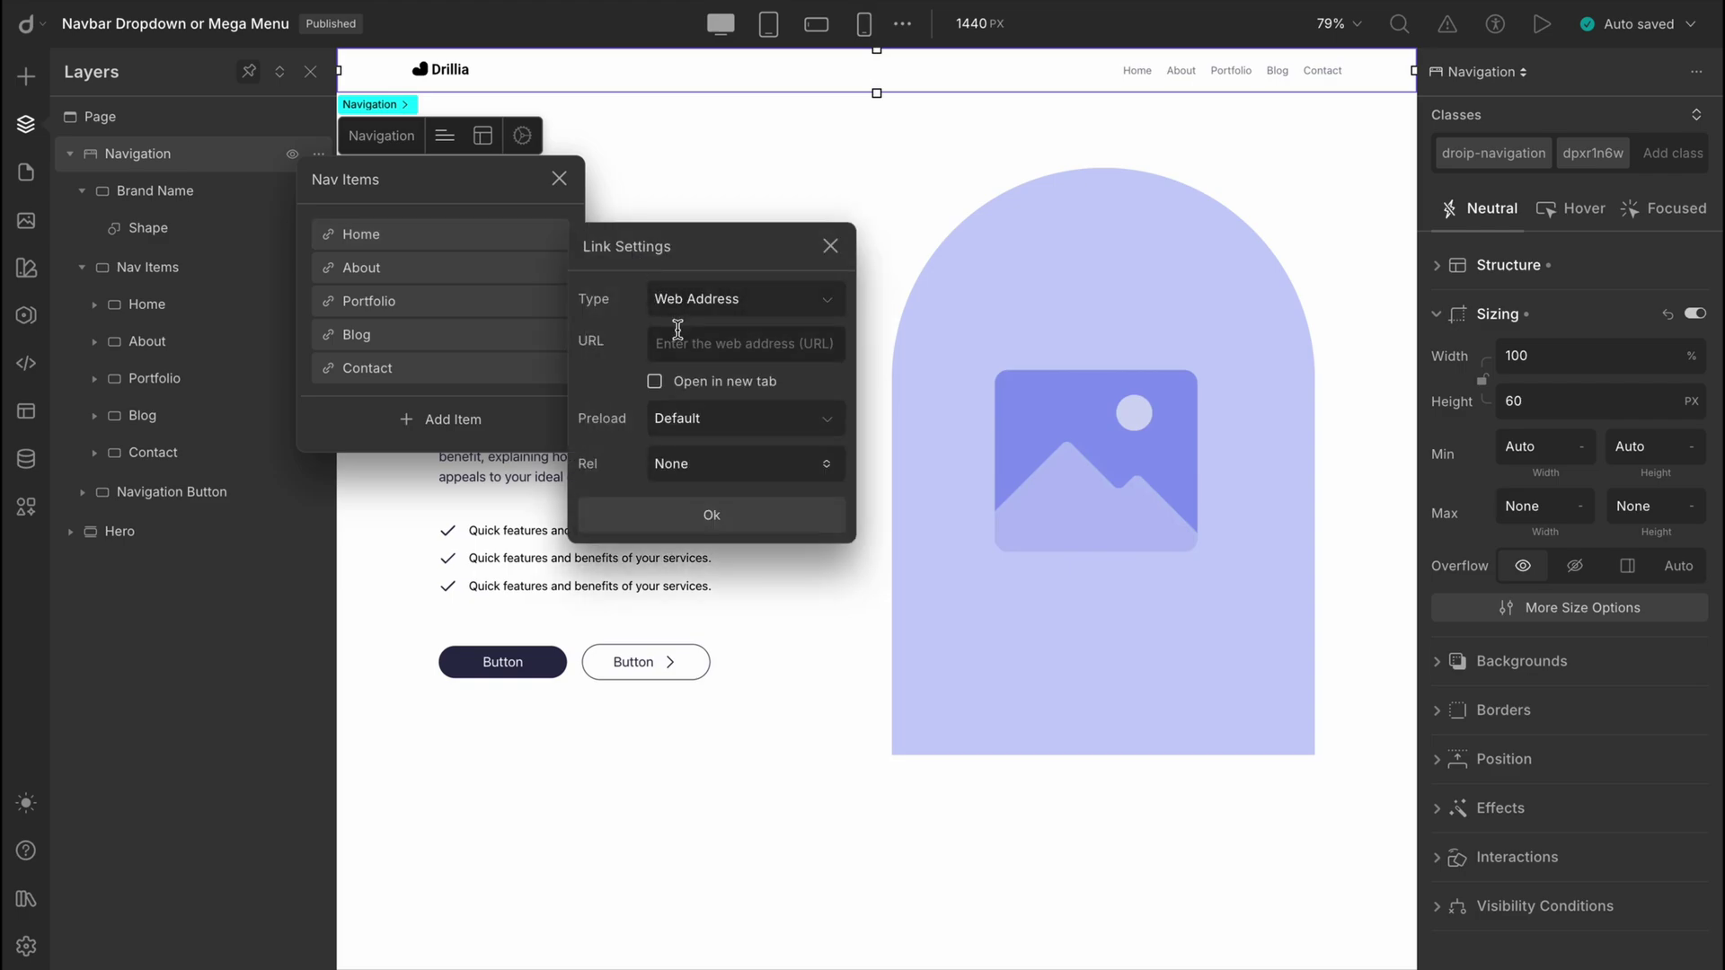
click(825, 249)
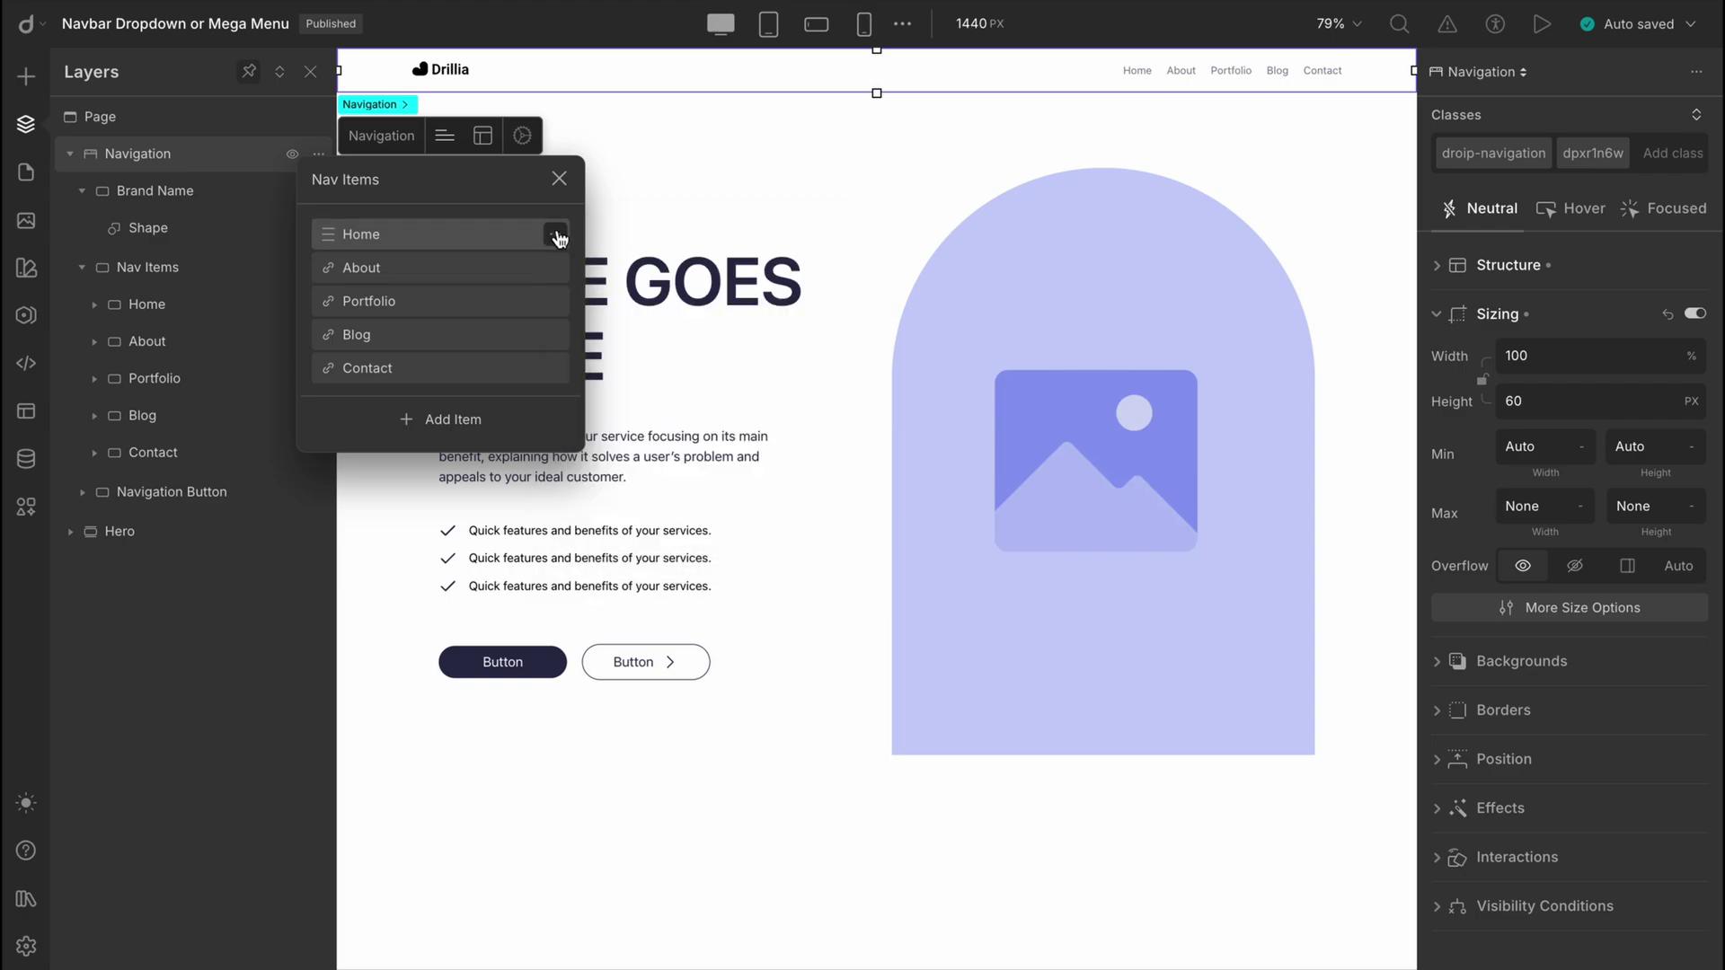
click(555, 234)
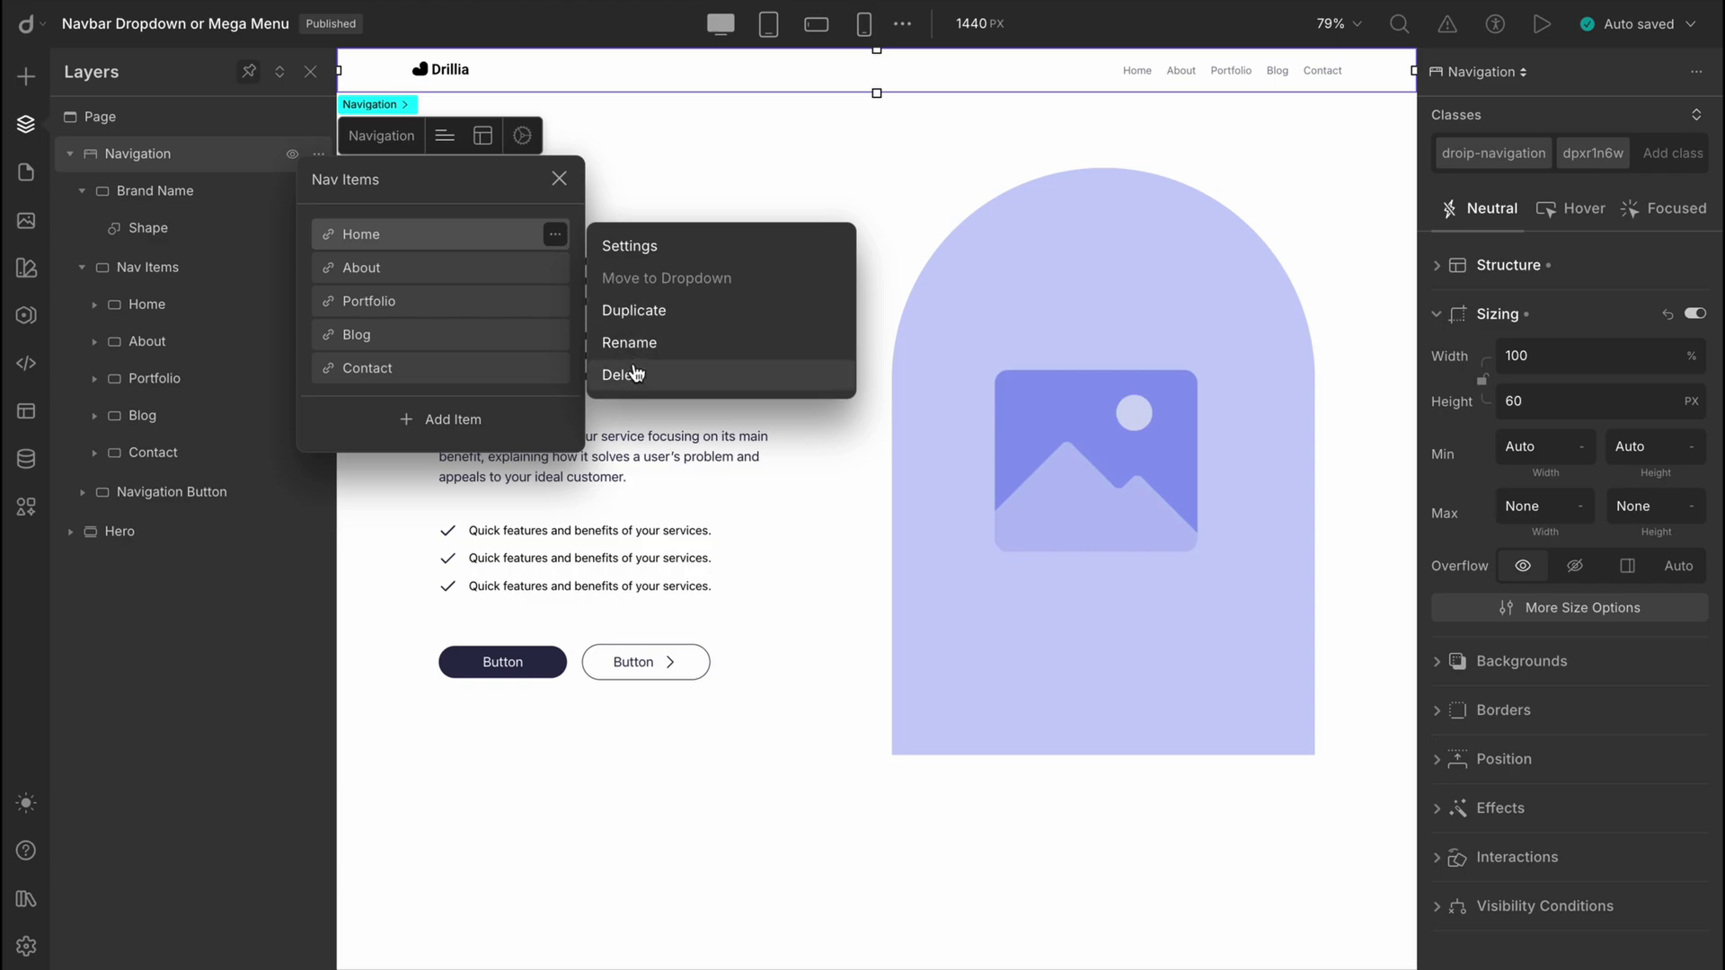
click(465, 254)
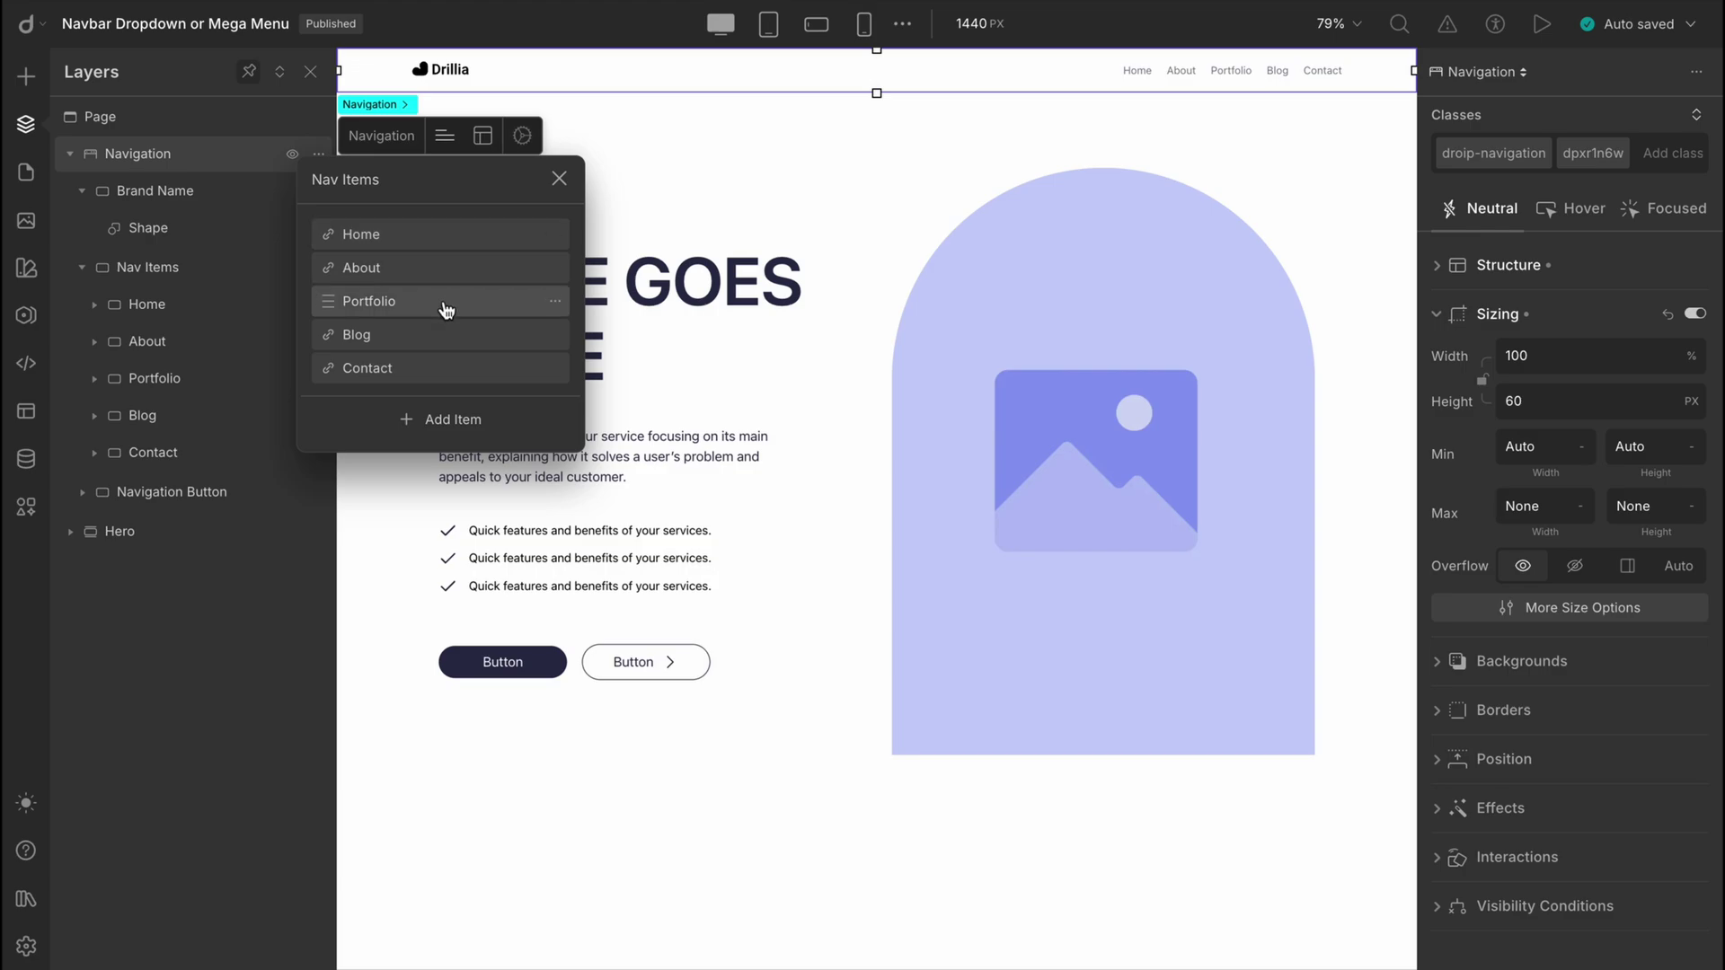
- Try reordering and nesting nav items, restore the original order, then show the new item types
drag(447, 308, 443, 277)
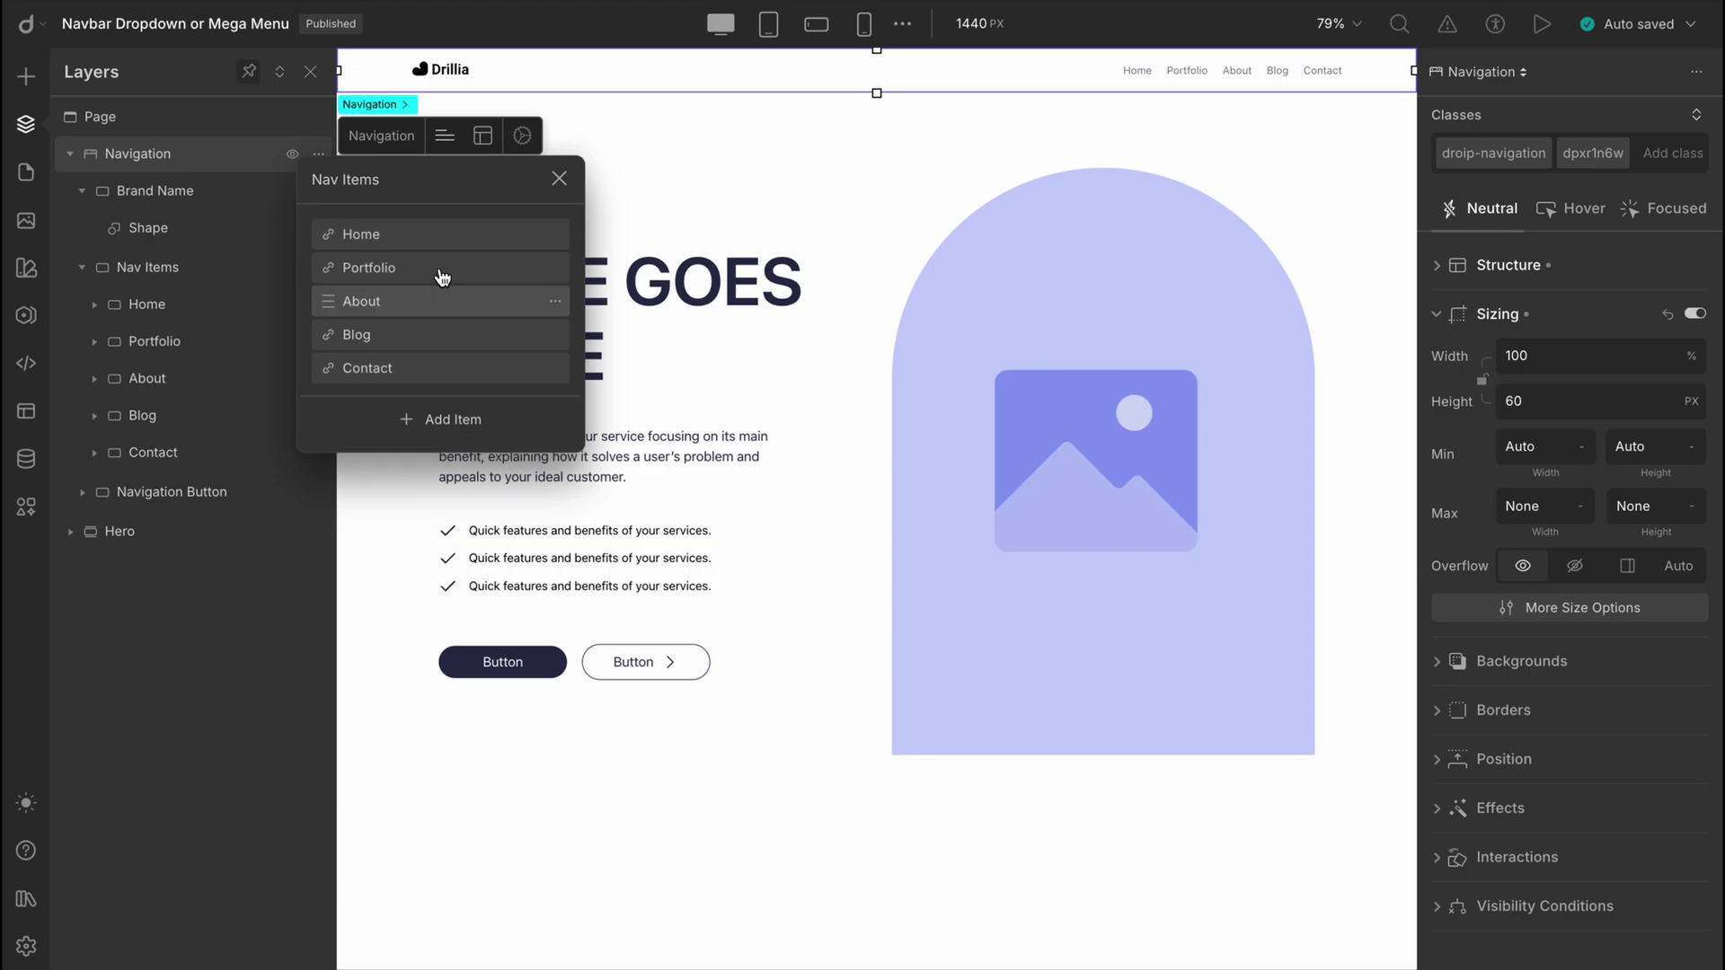
drag(447, 300, 443, 263)
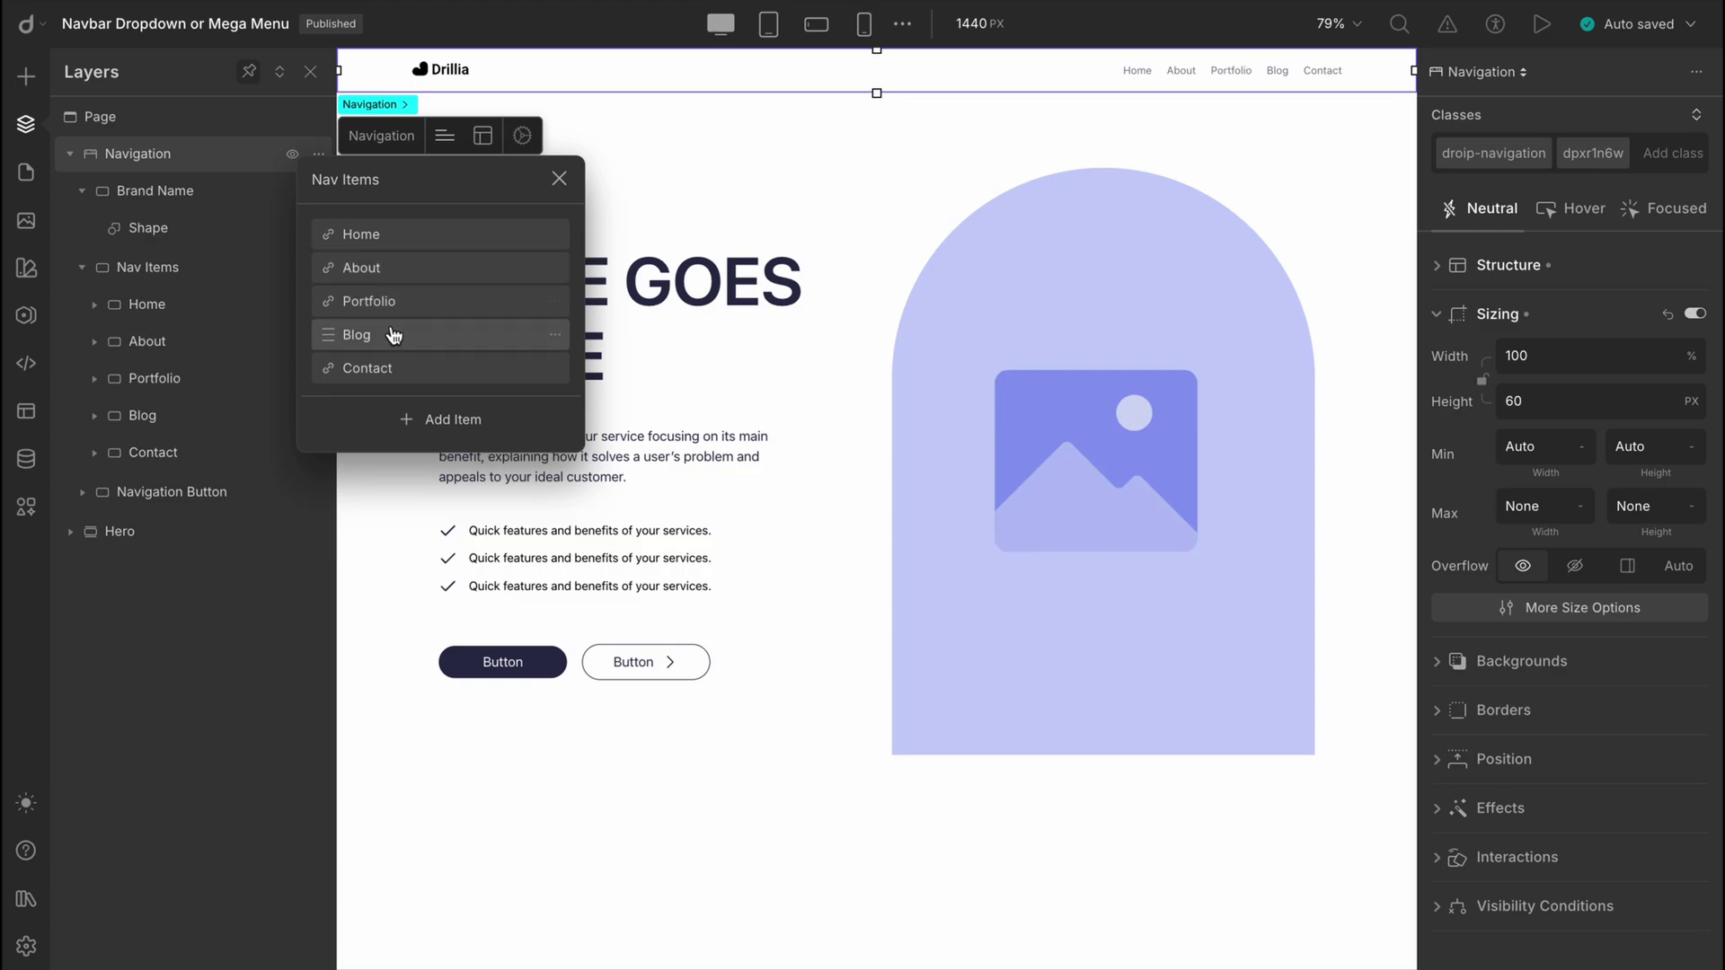
drag(389, 338, 417, 337)
mouse_move(418, 337)
mouse_down()
mouse_move(359, 336)
mouse_move(385, 335)
mouse_up()
click(449, 420)
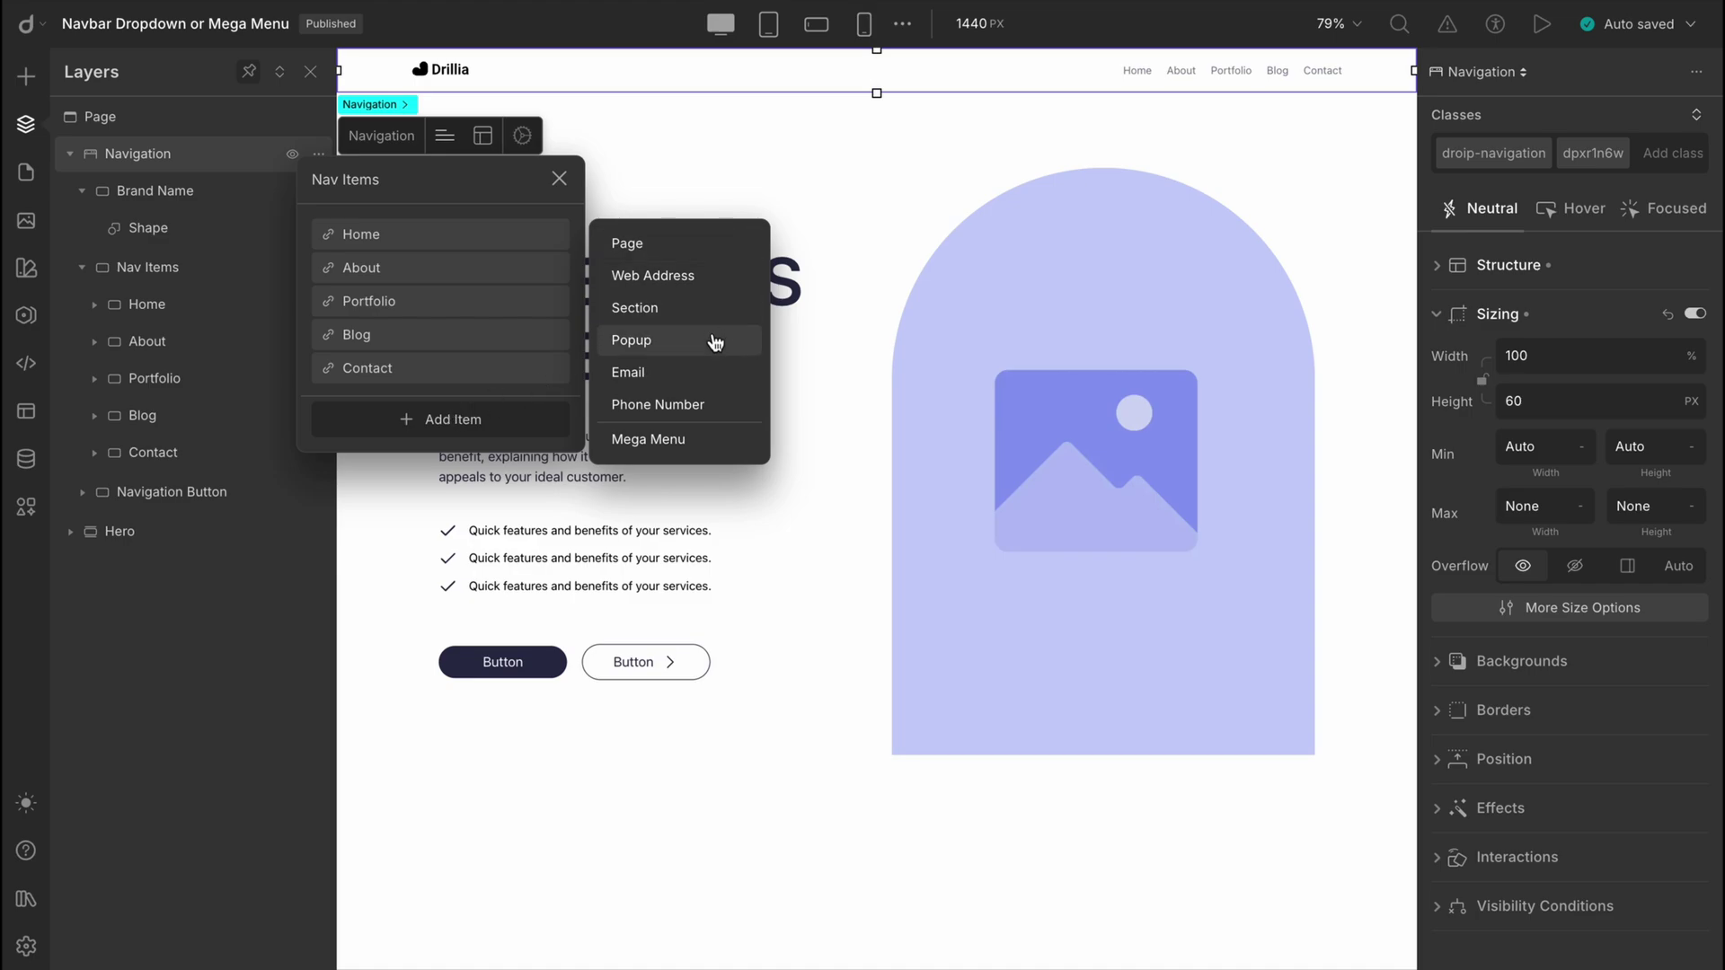
- Add a Mega Menu item after Contact in the navigation items list
click(675, 441)
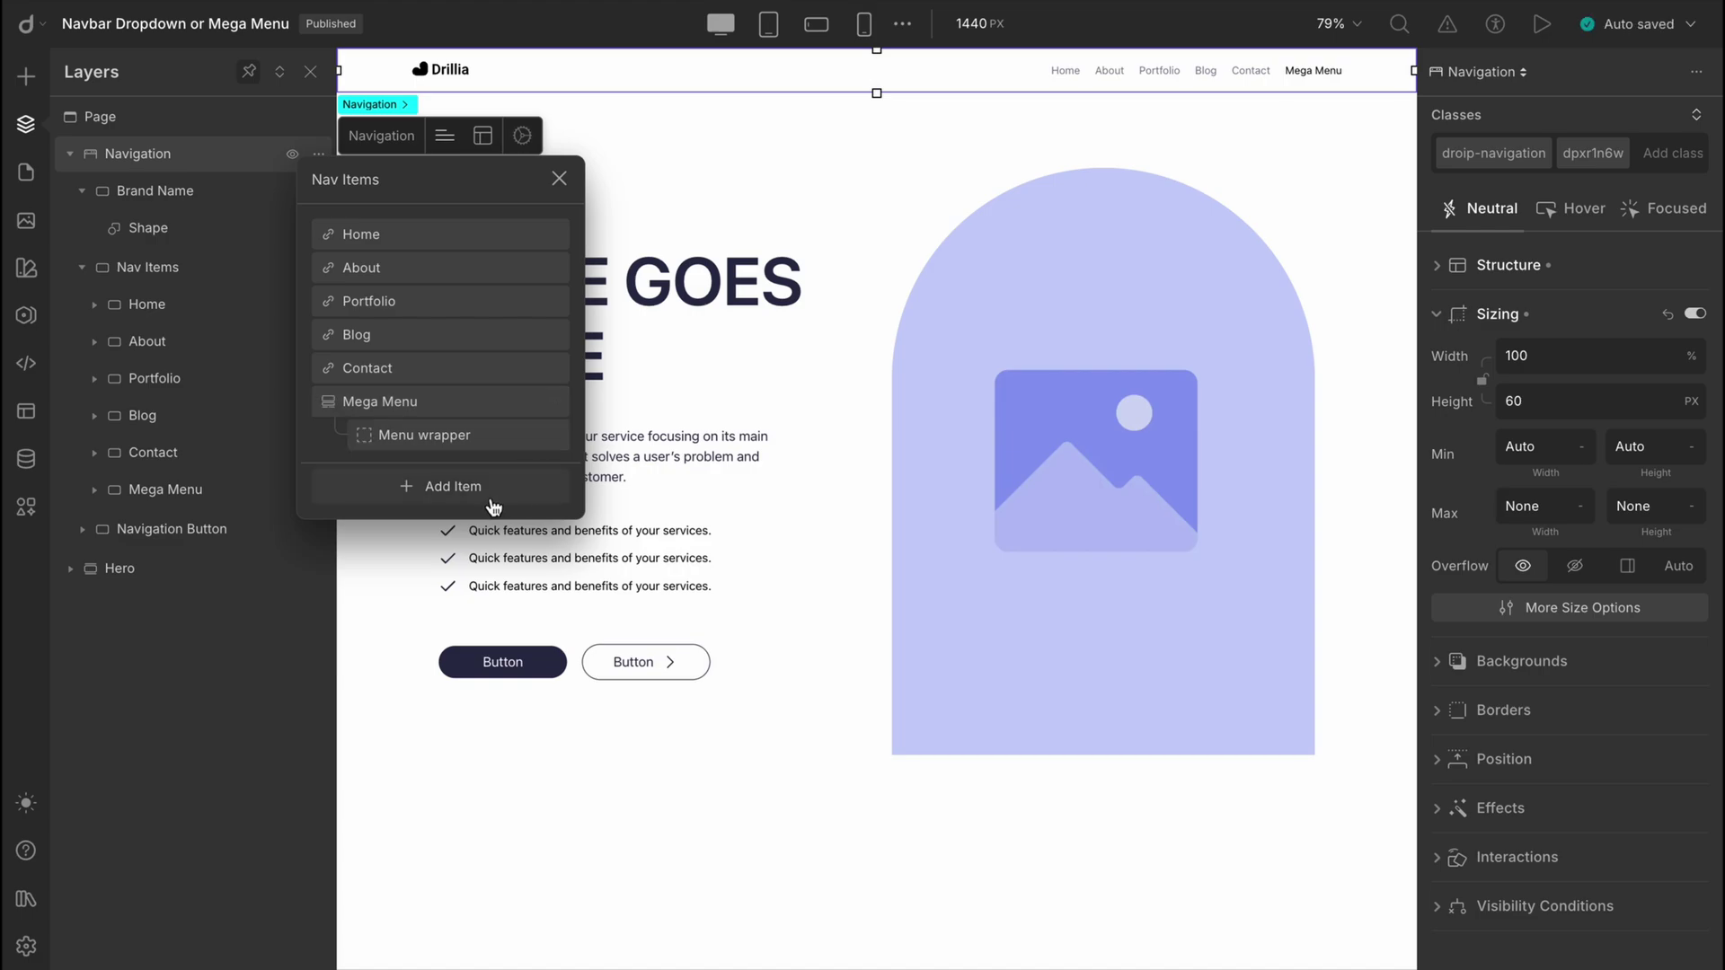
click(551, 182)
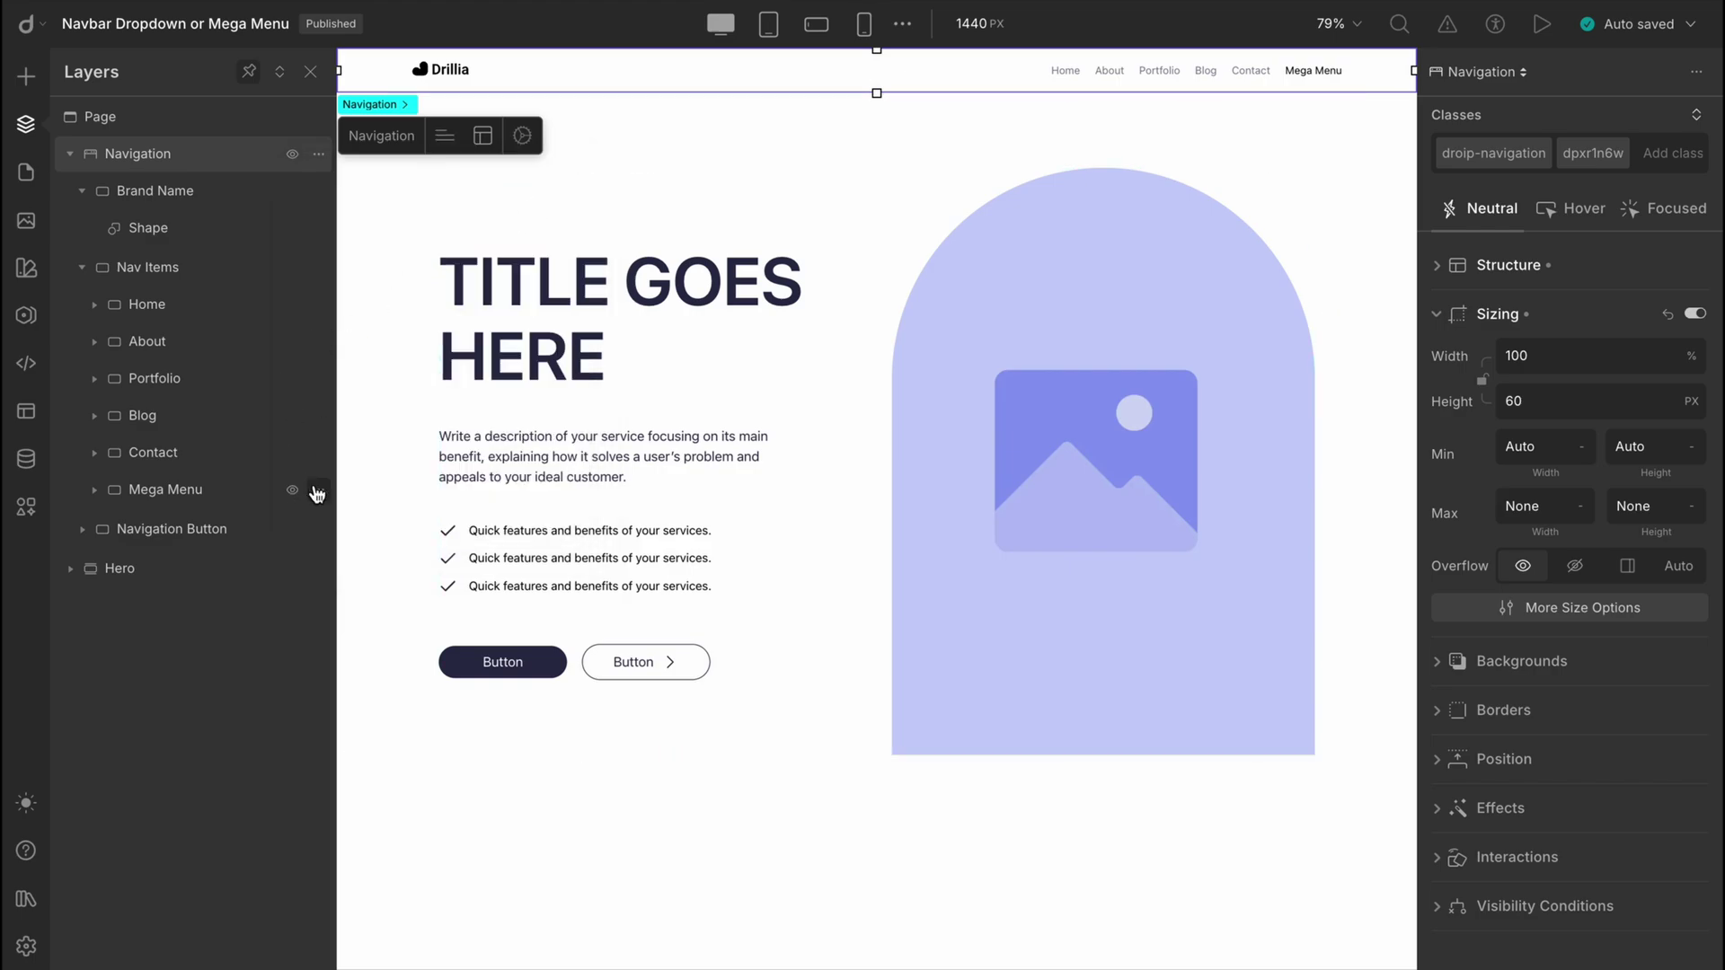
- Expand the Mega Menu layer and insert a Link element into its Menu wrapper
click(319, 490)
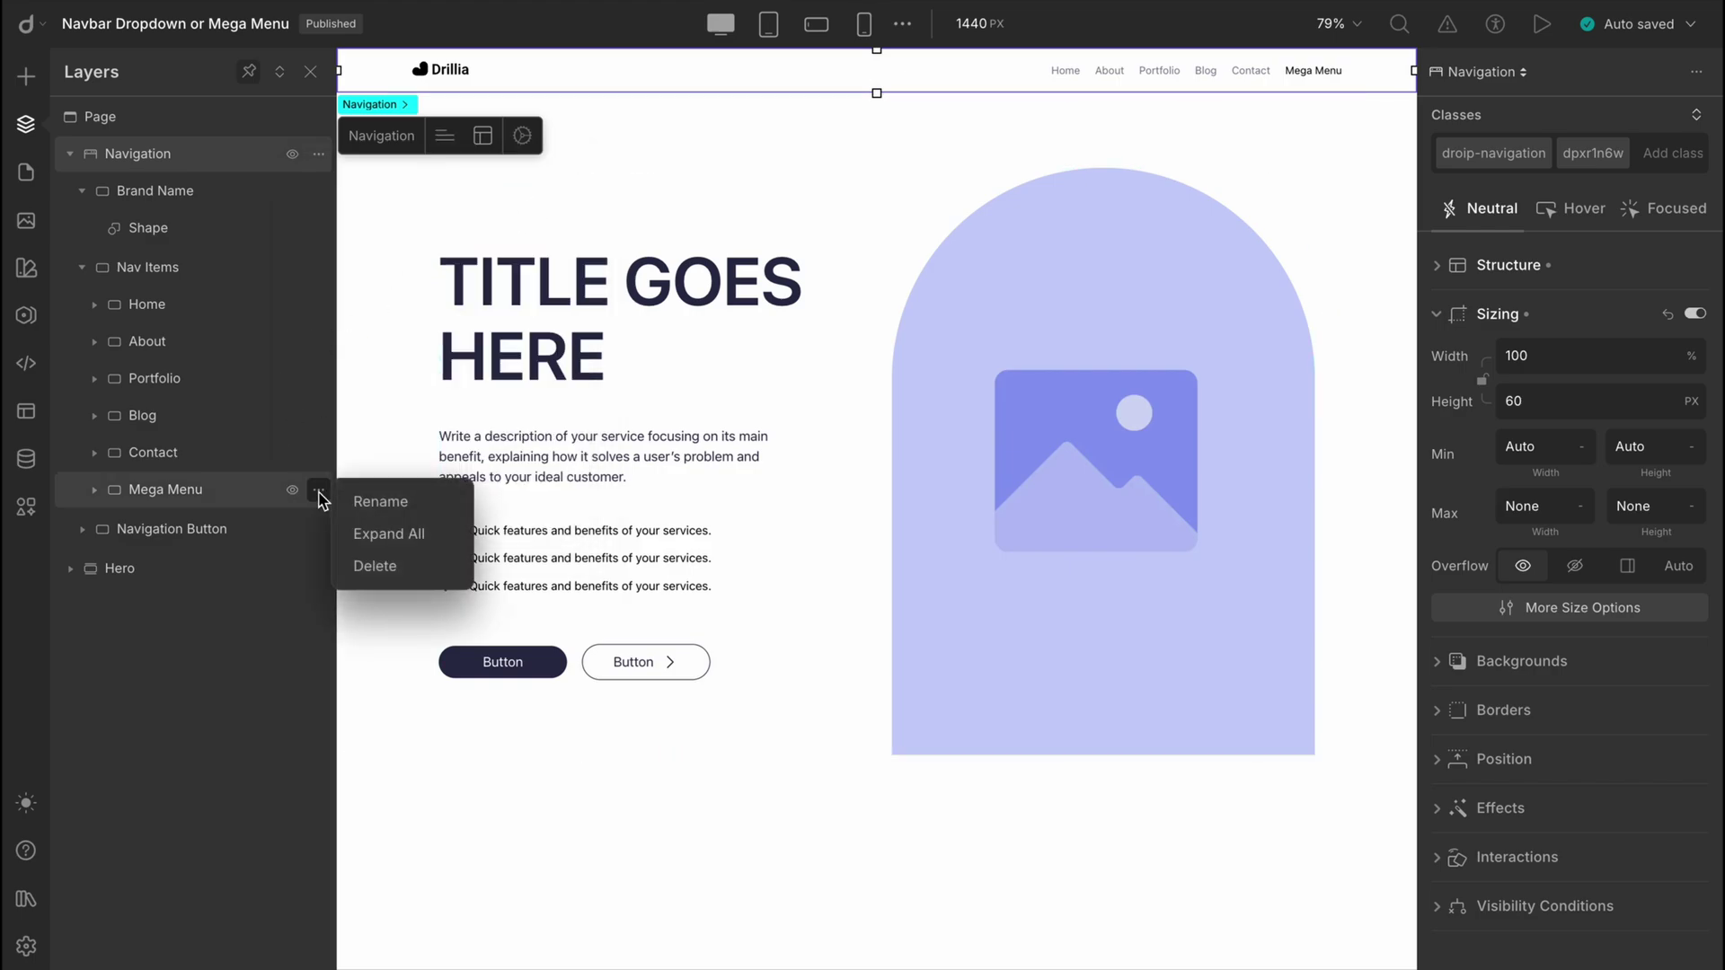
click(376, 534)
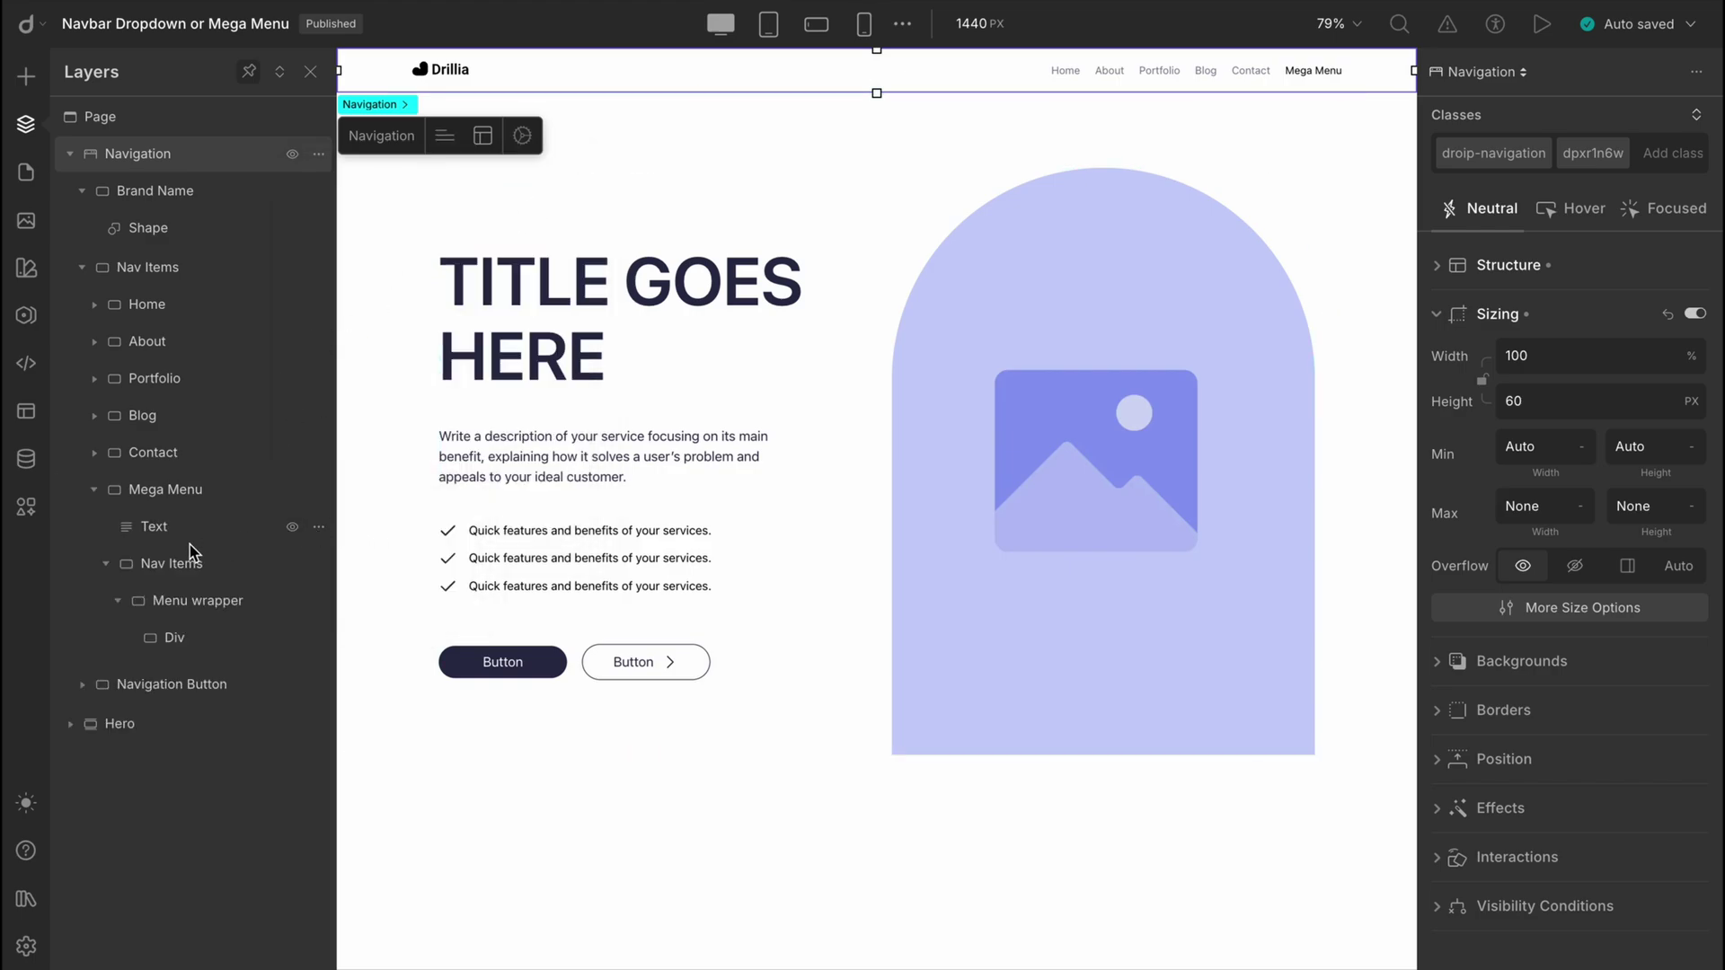
click(208, 607)
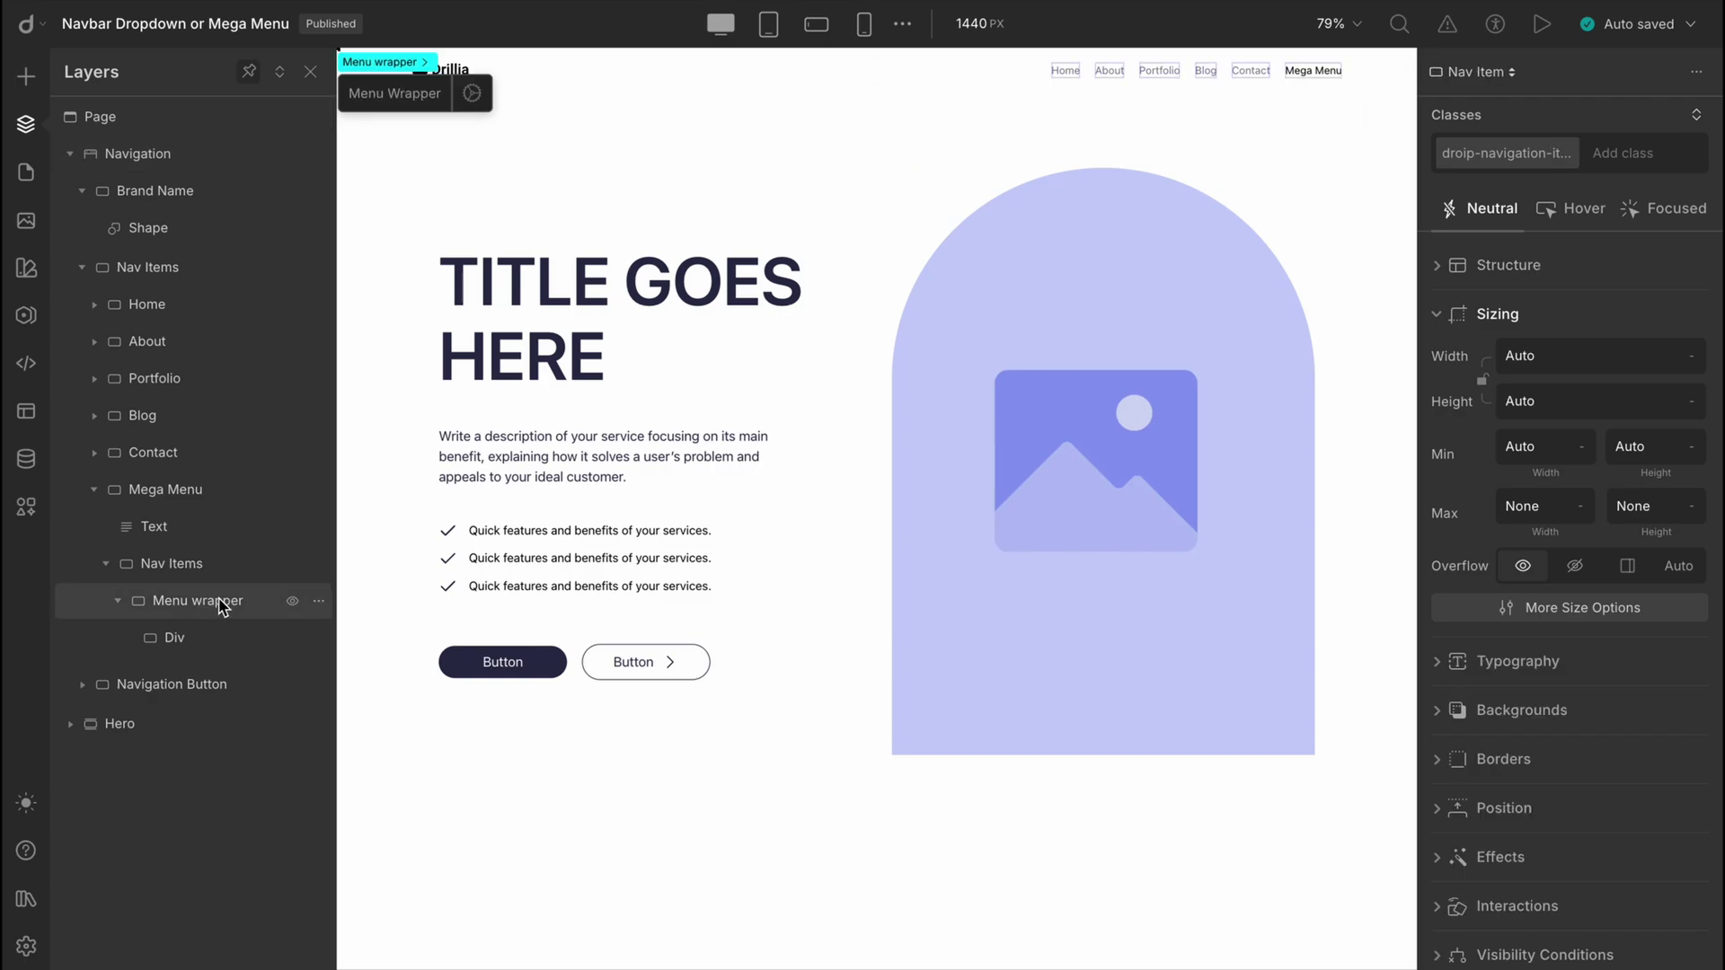
key(ctrl+k)
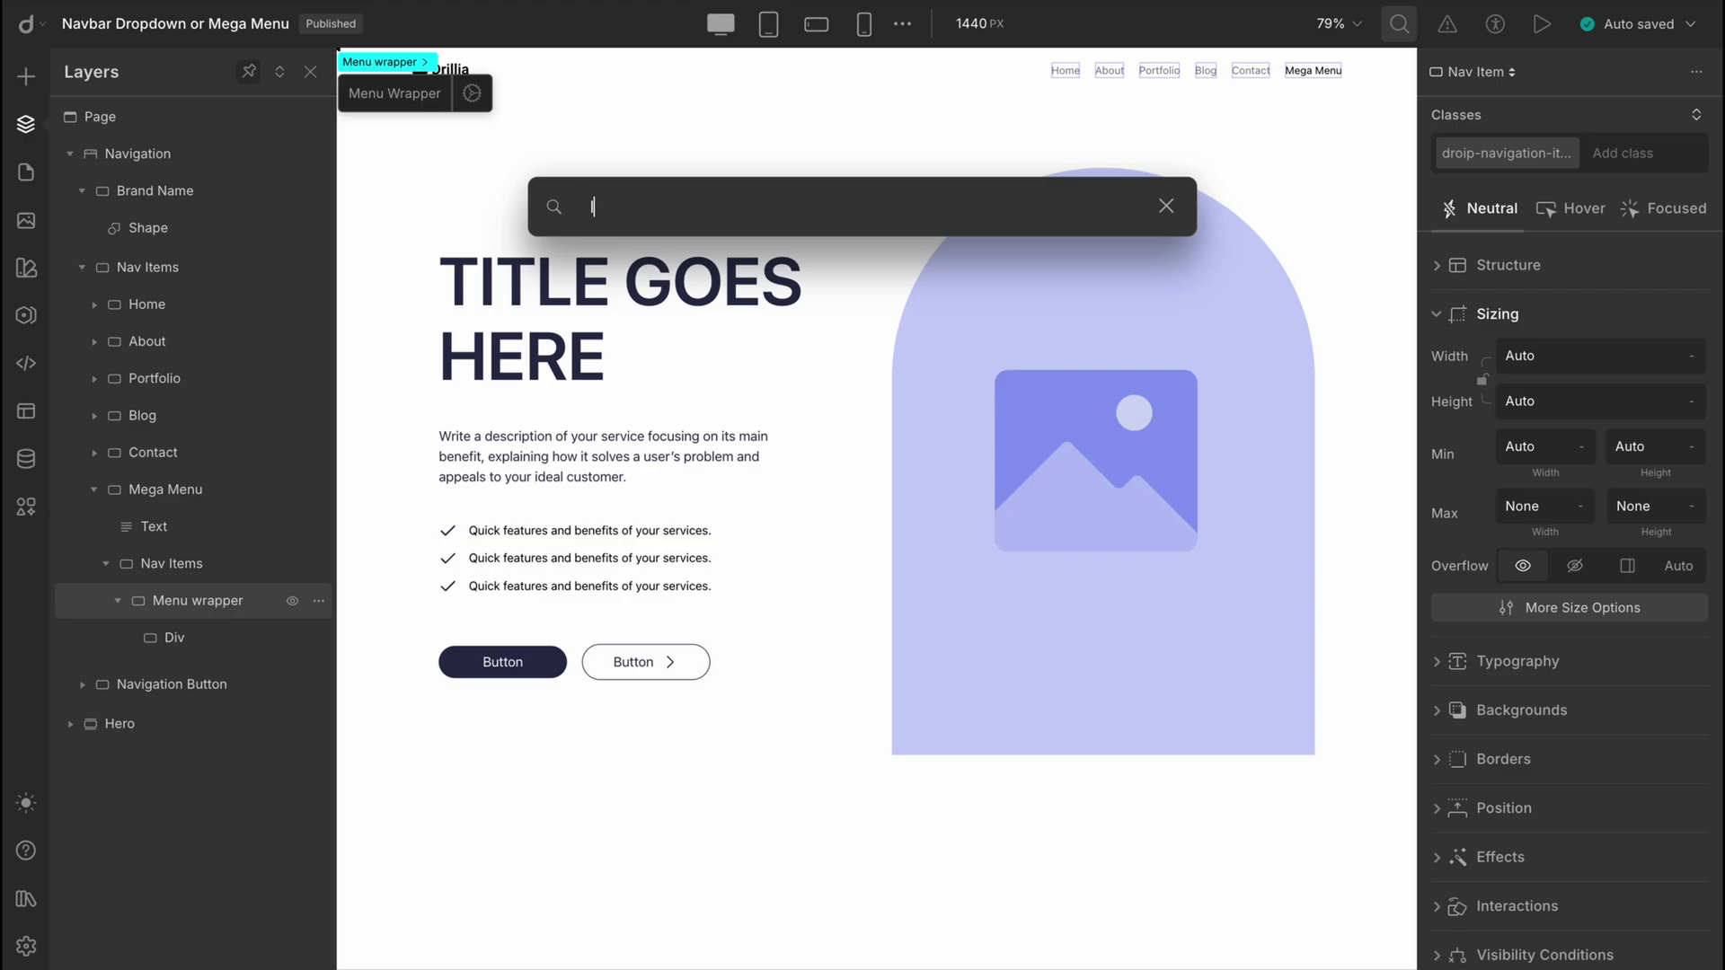
text(link)
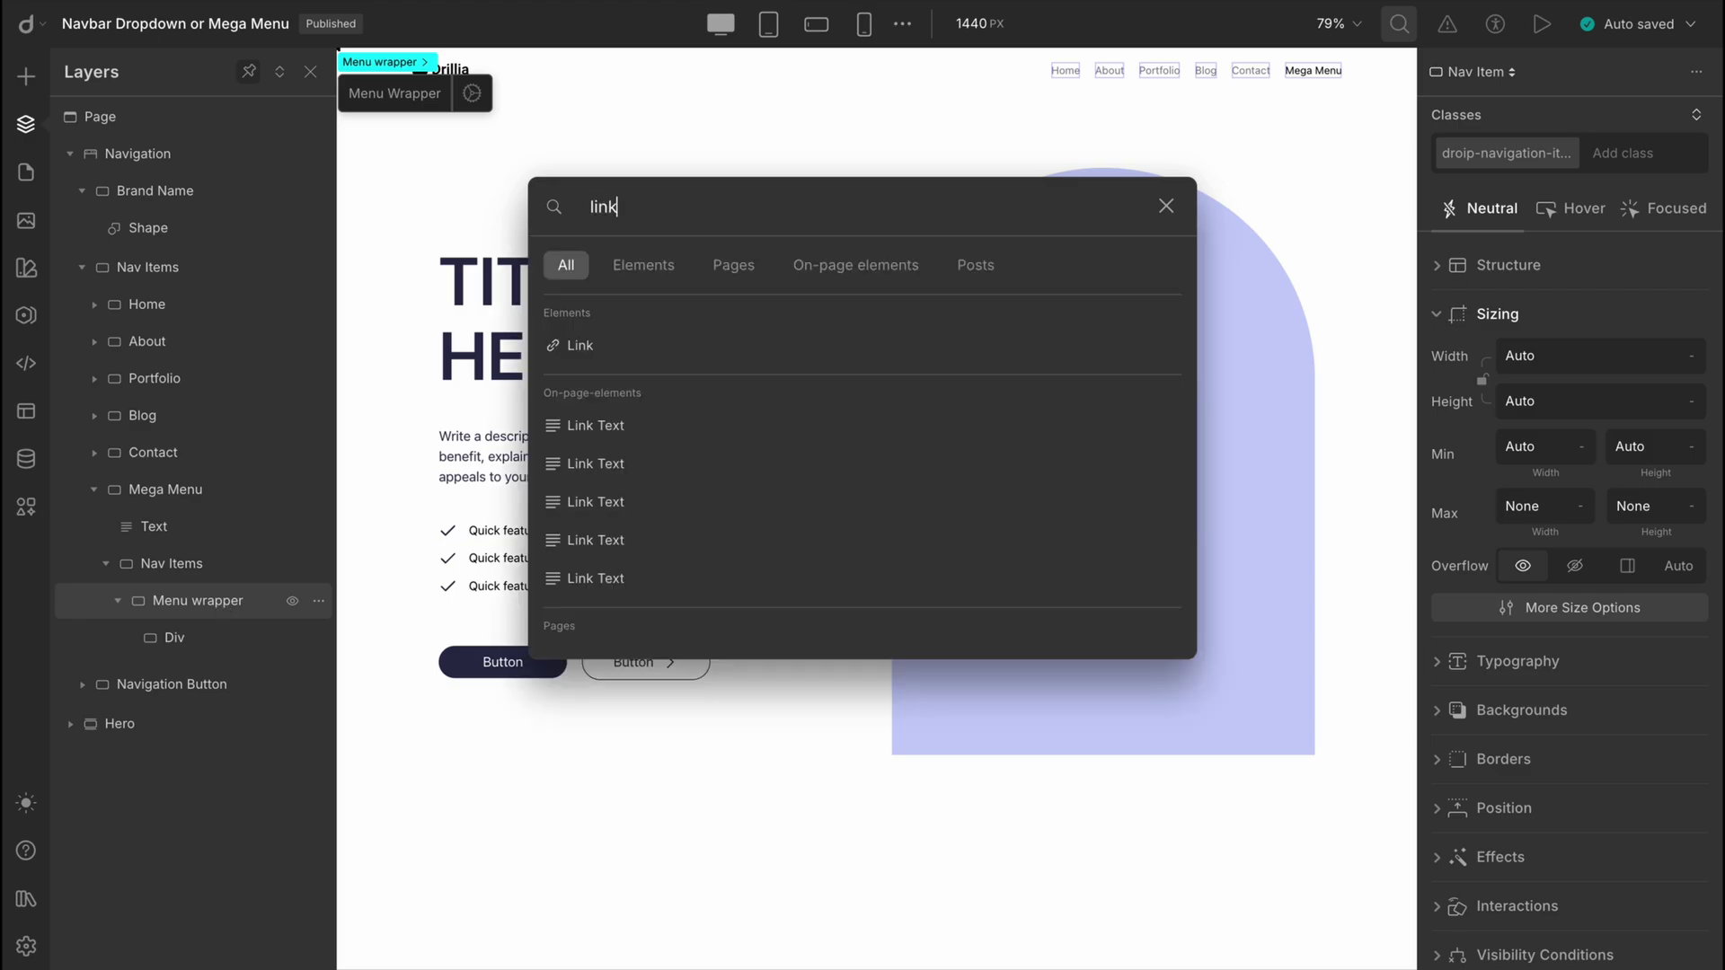
click(595, 353)
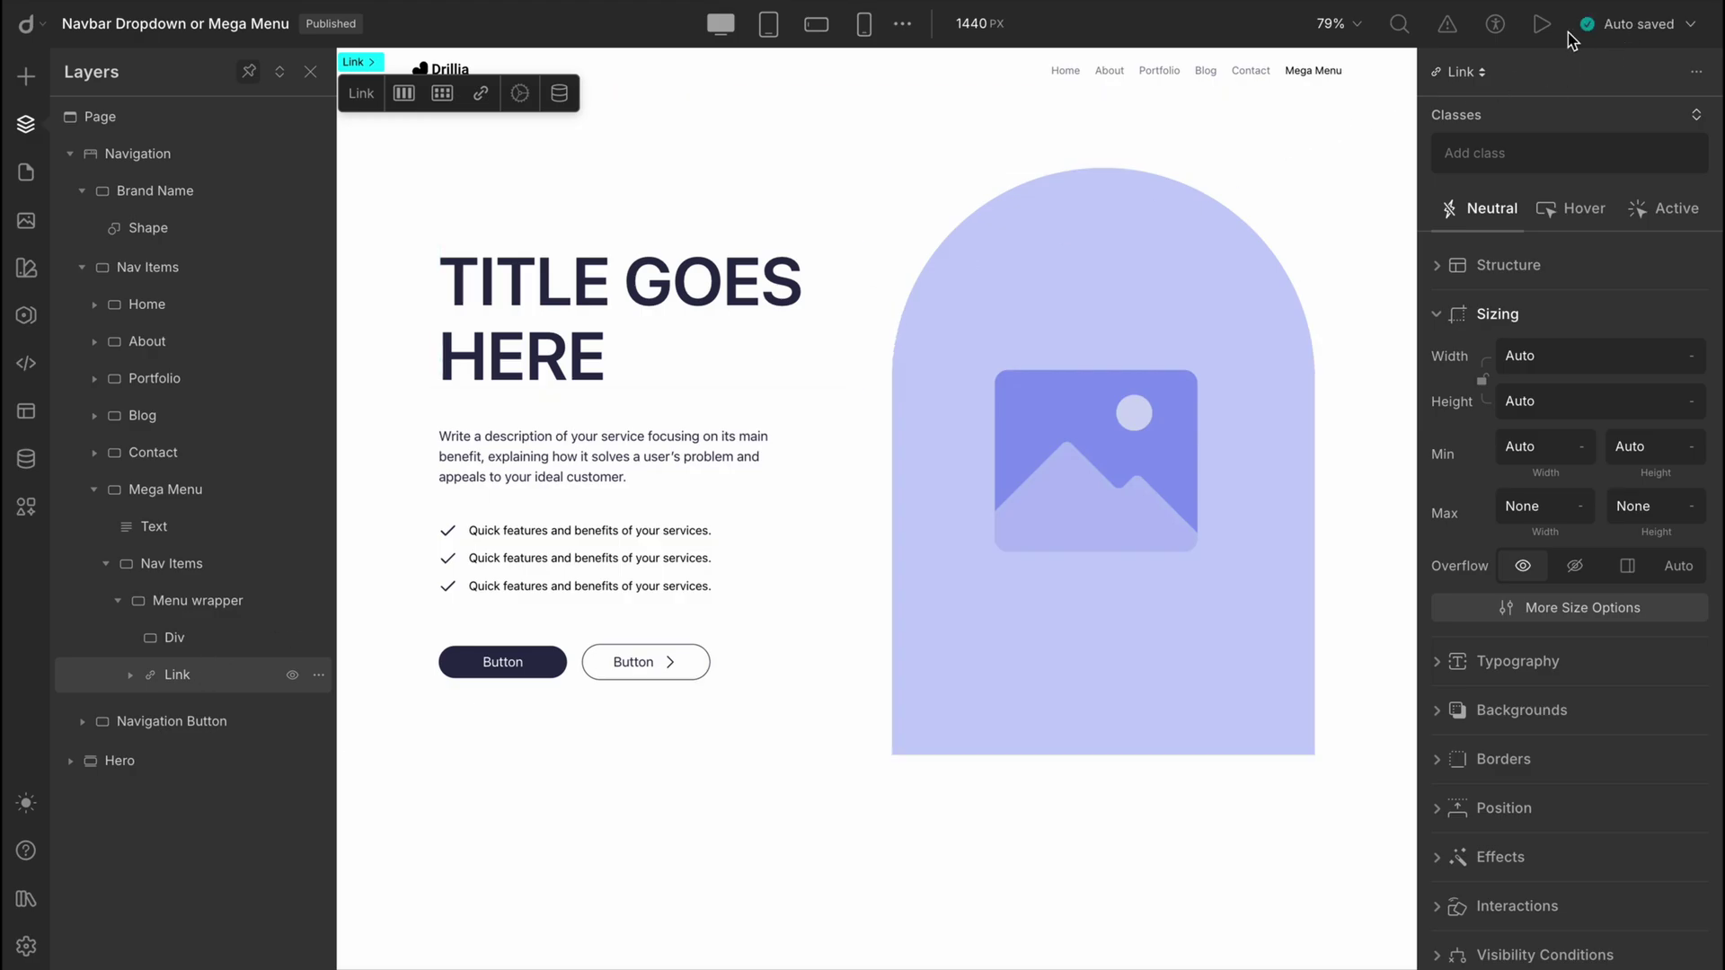
click(1542, 24)
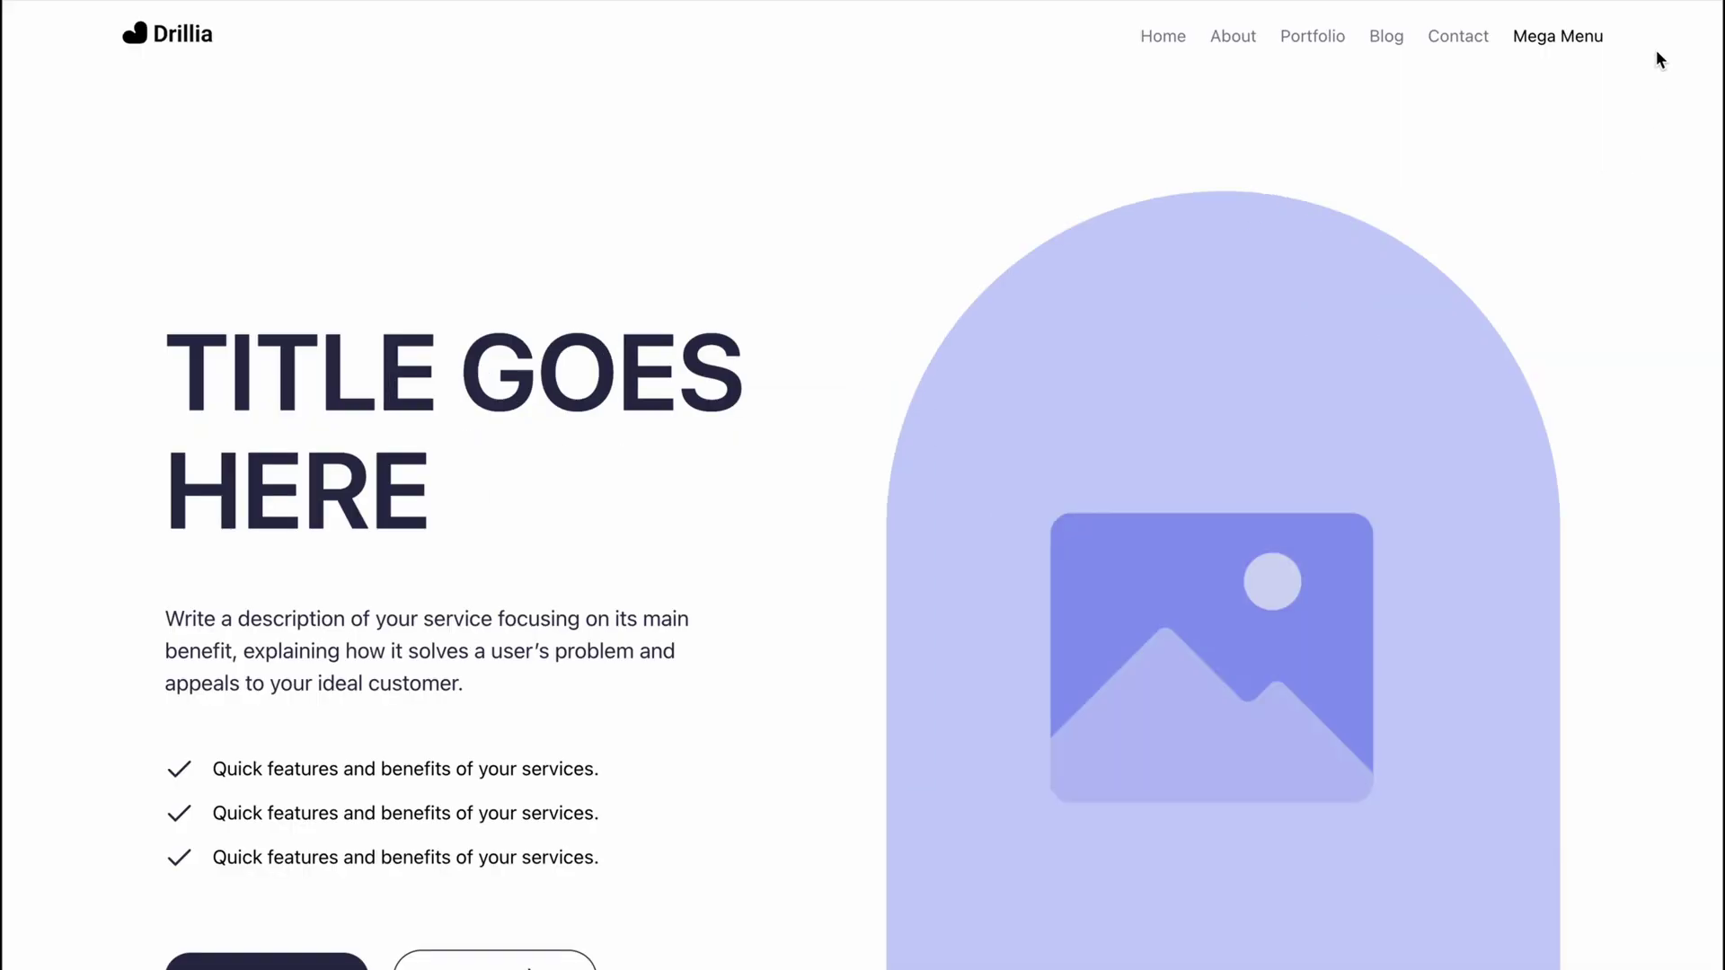
mouse_move(1589, 43)
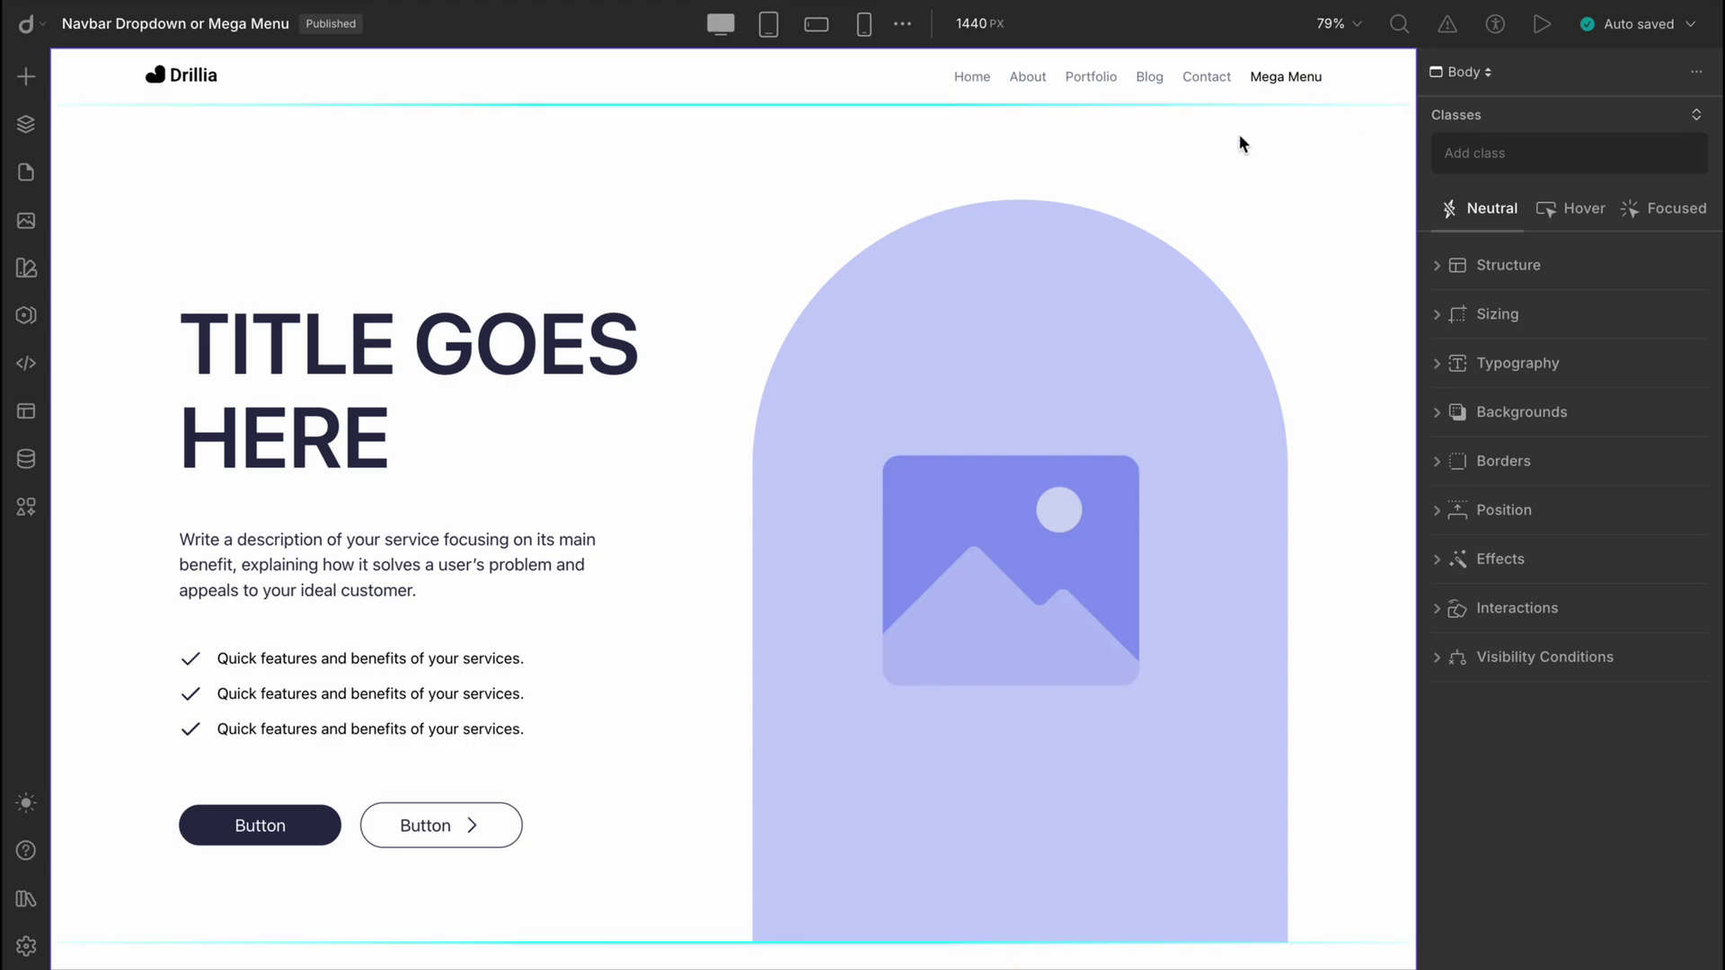
- Turn on Show Menu for the Mega Menu item so its dropdown appears on the canvas
click(779, 88)
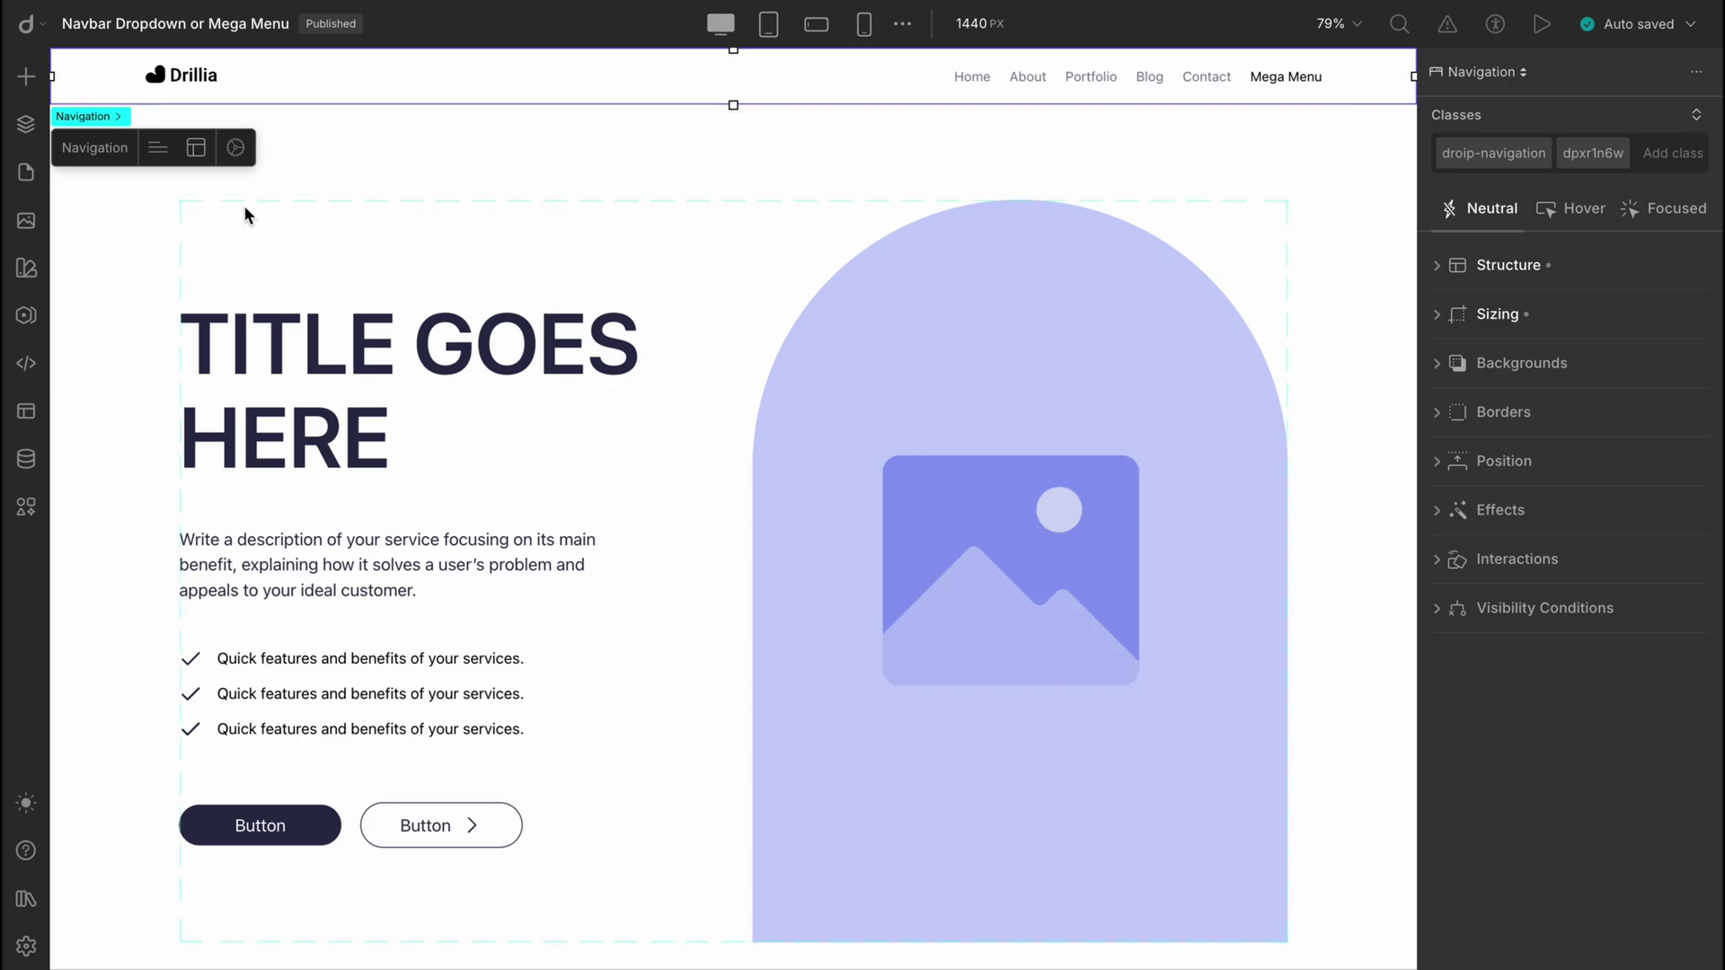
click(158, 148)
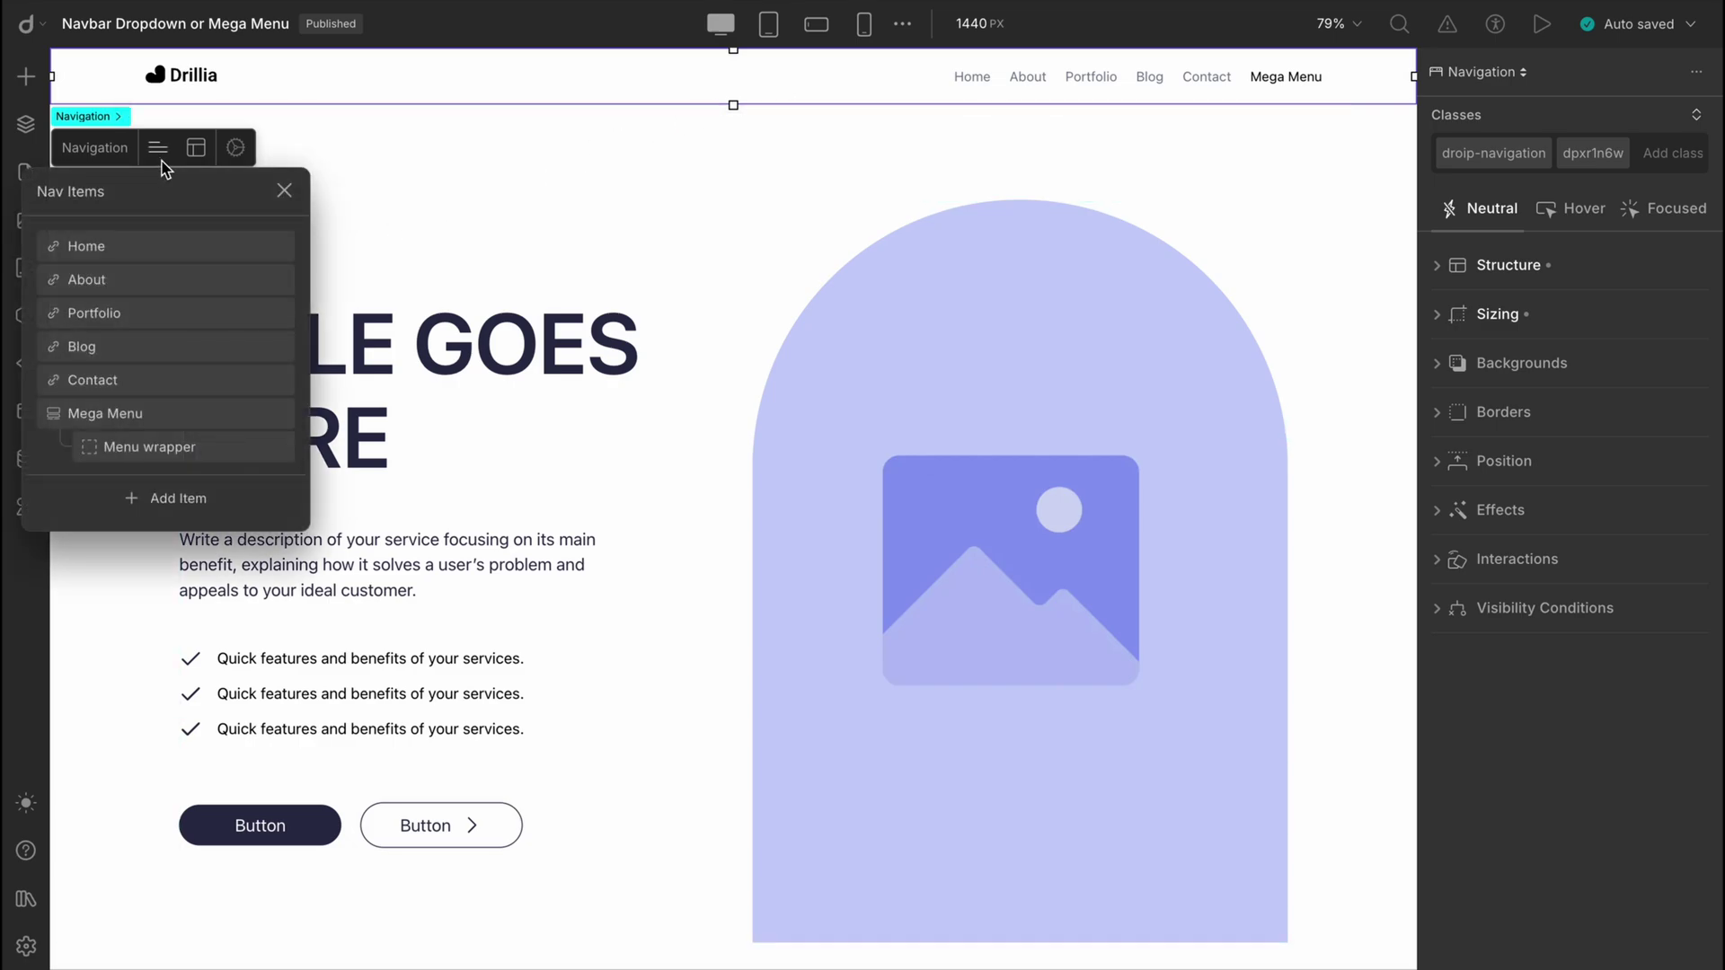
mouse_move(286, 421)
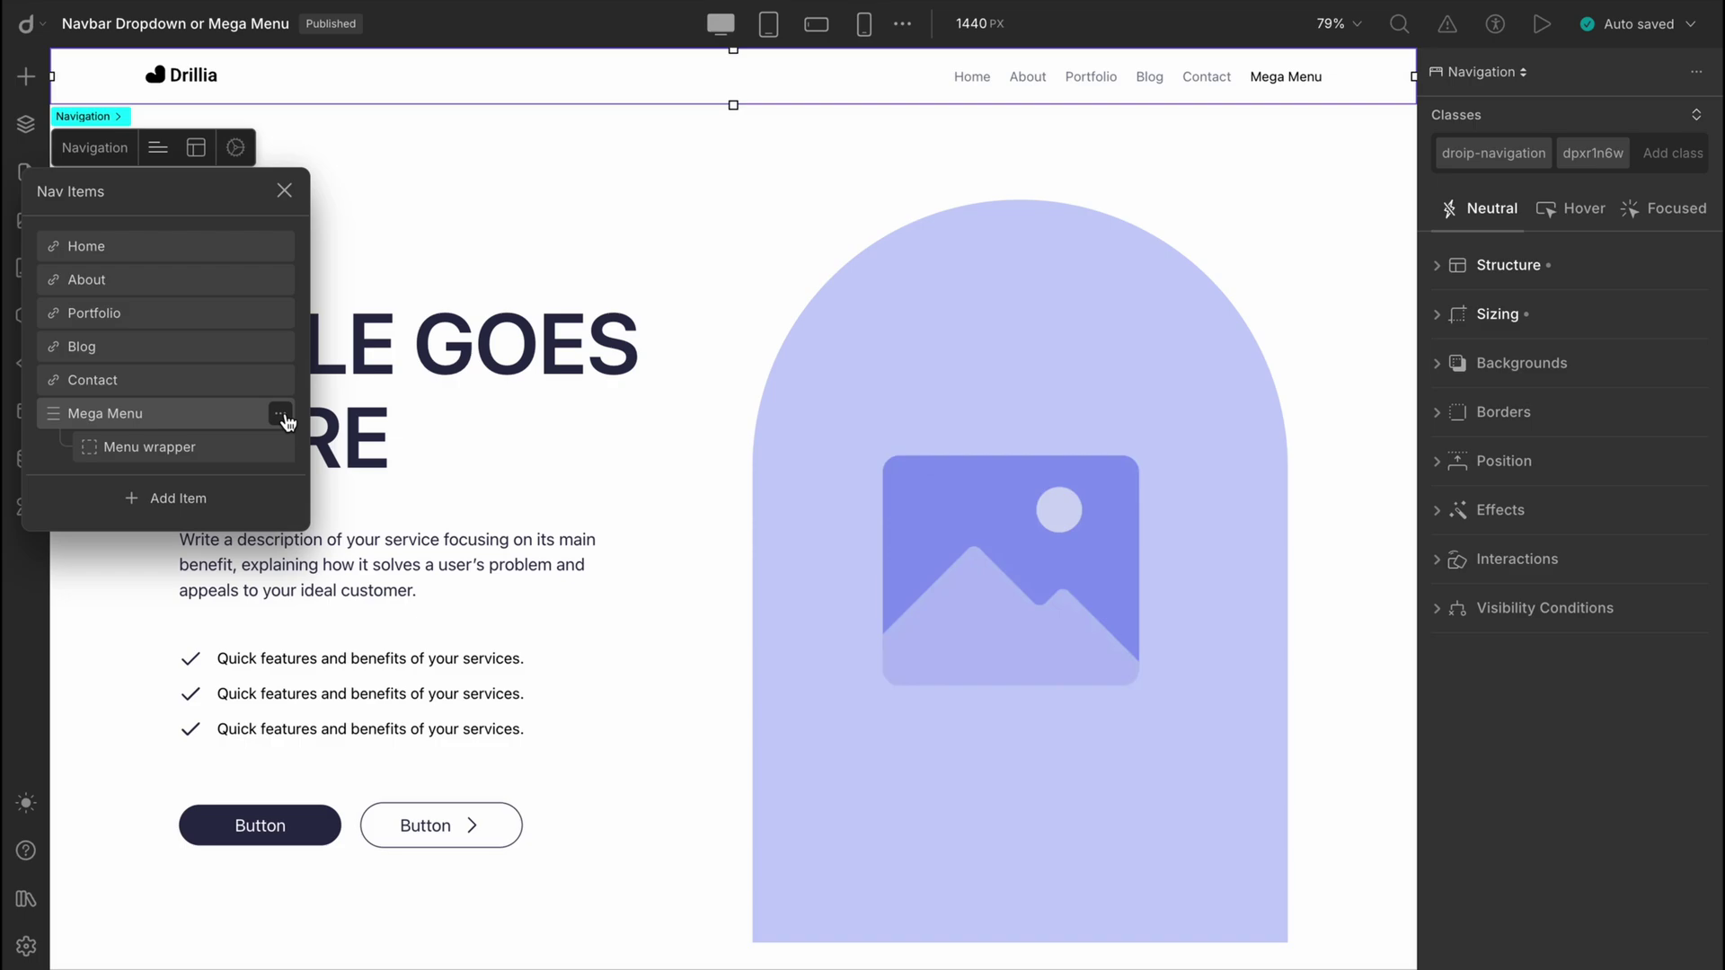
click(282, 415)
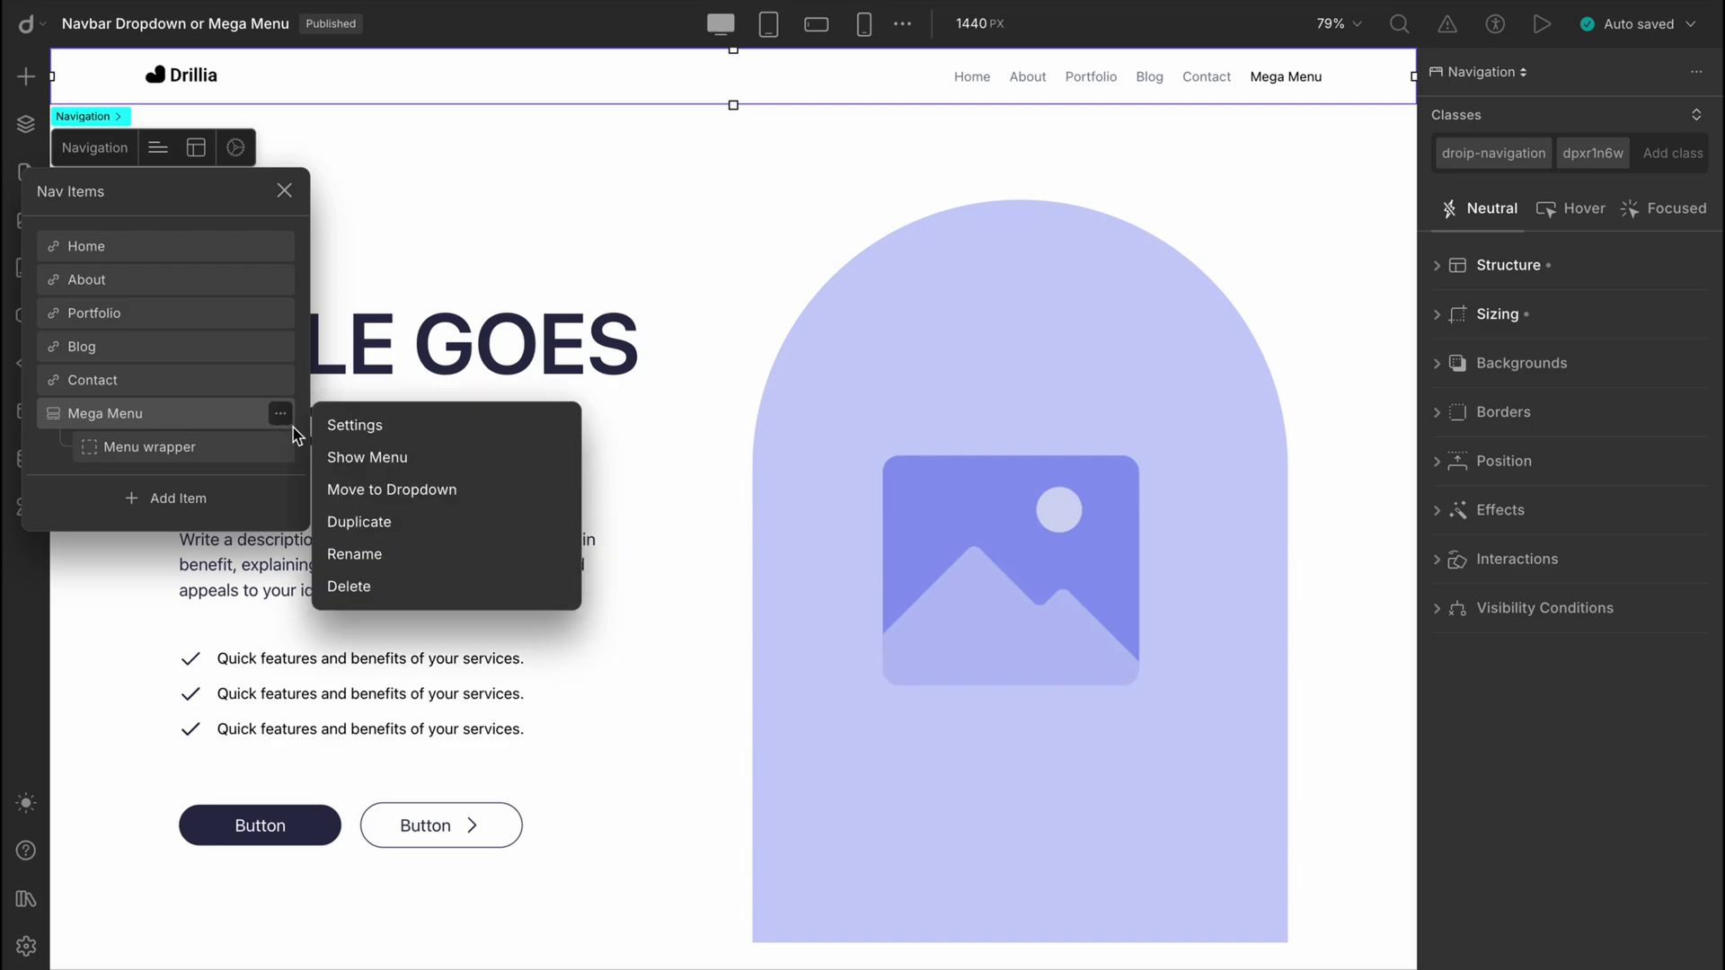
click(360, 459)
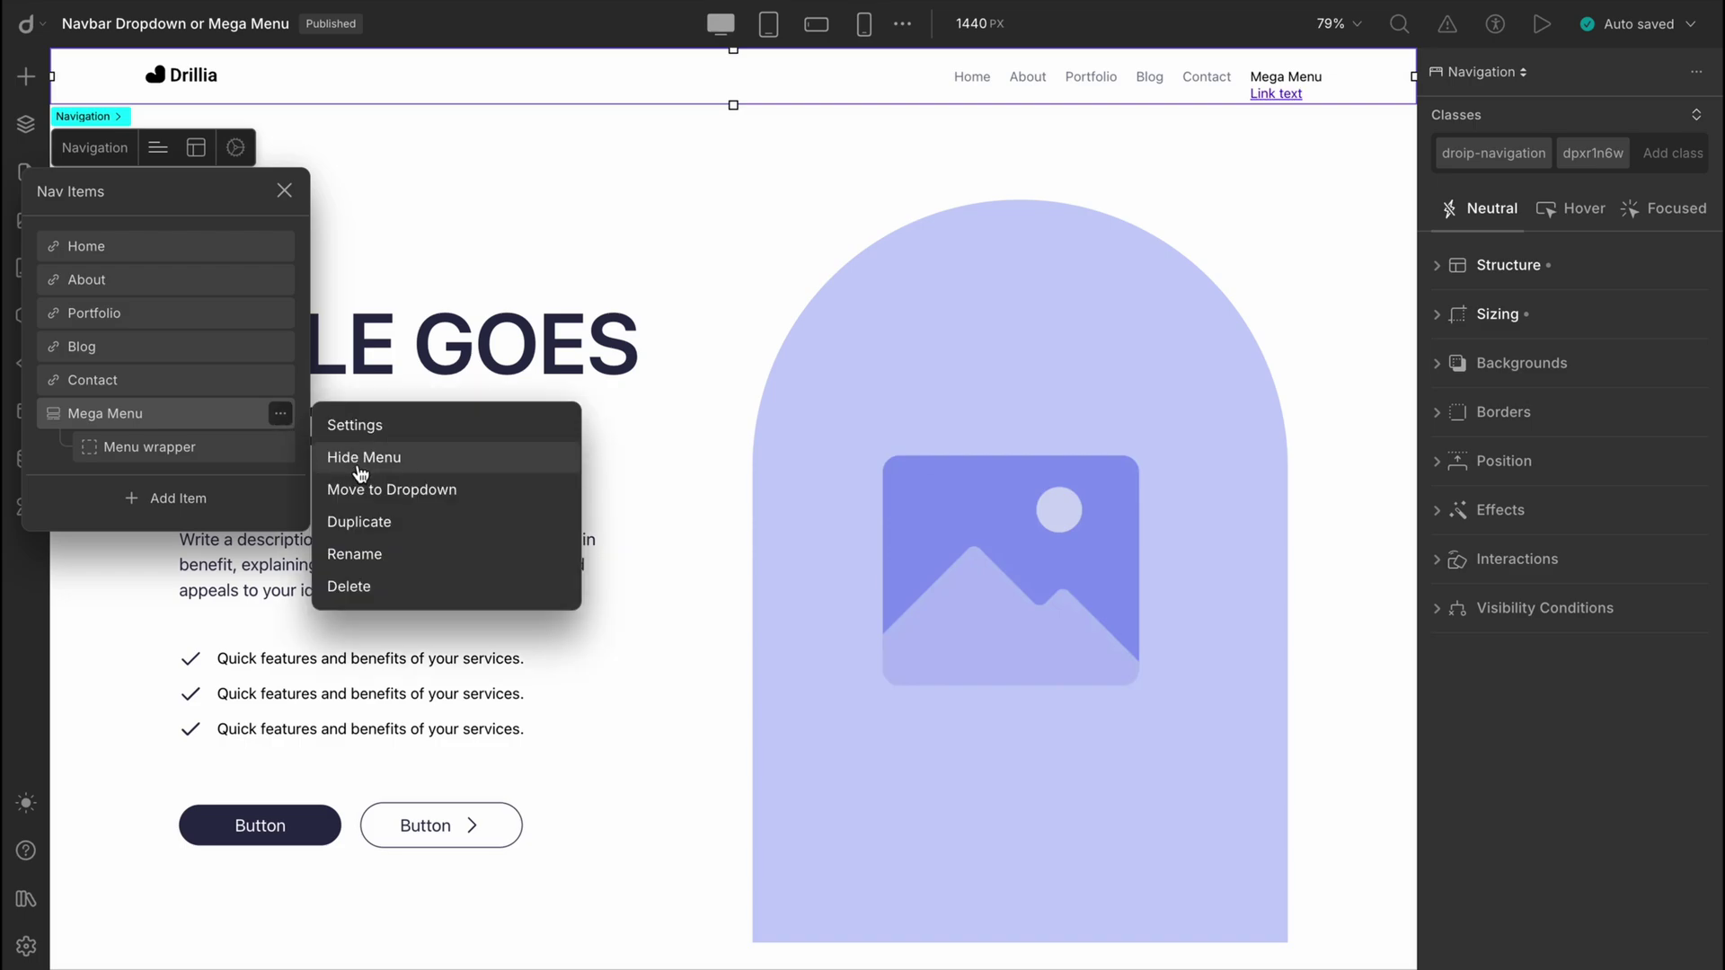
click(450, 268)
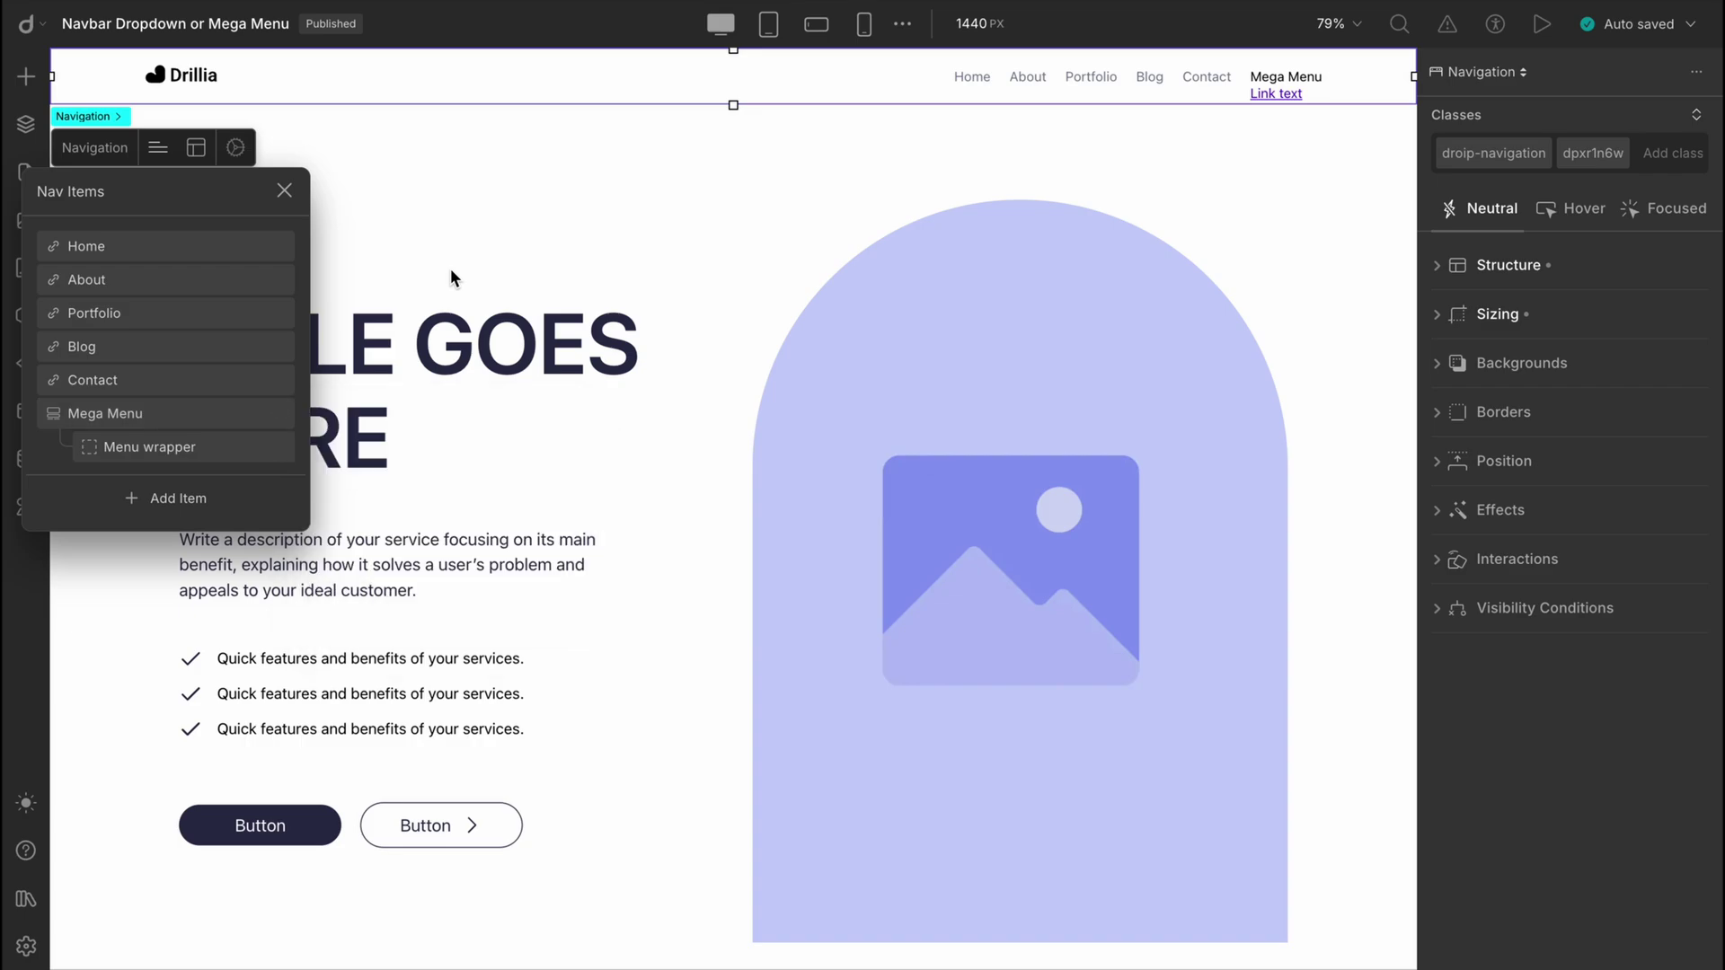
click(450, 267)
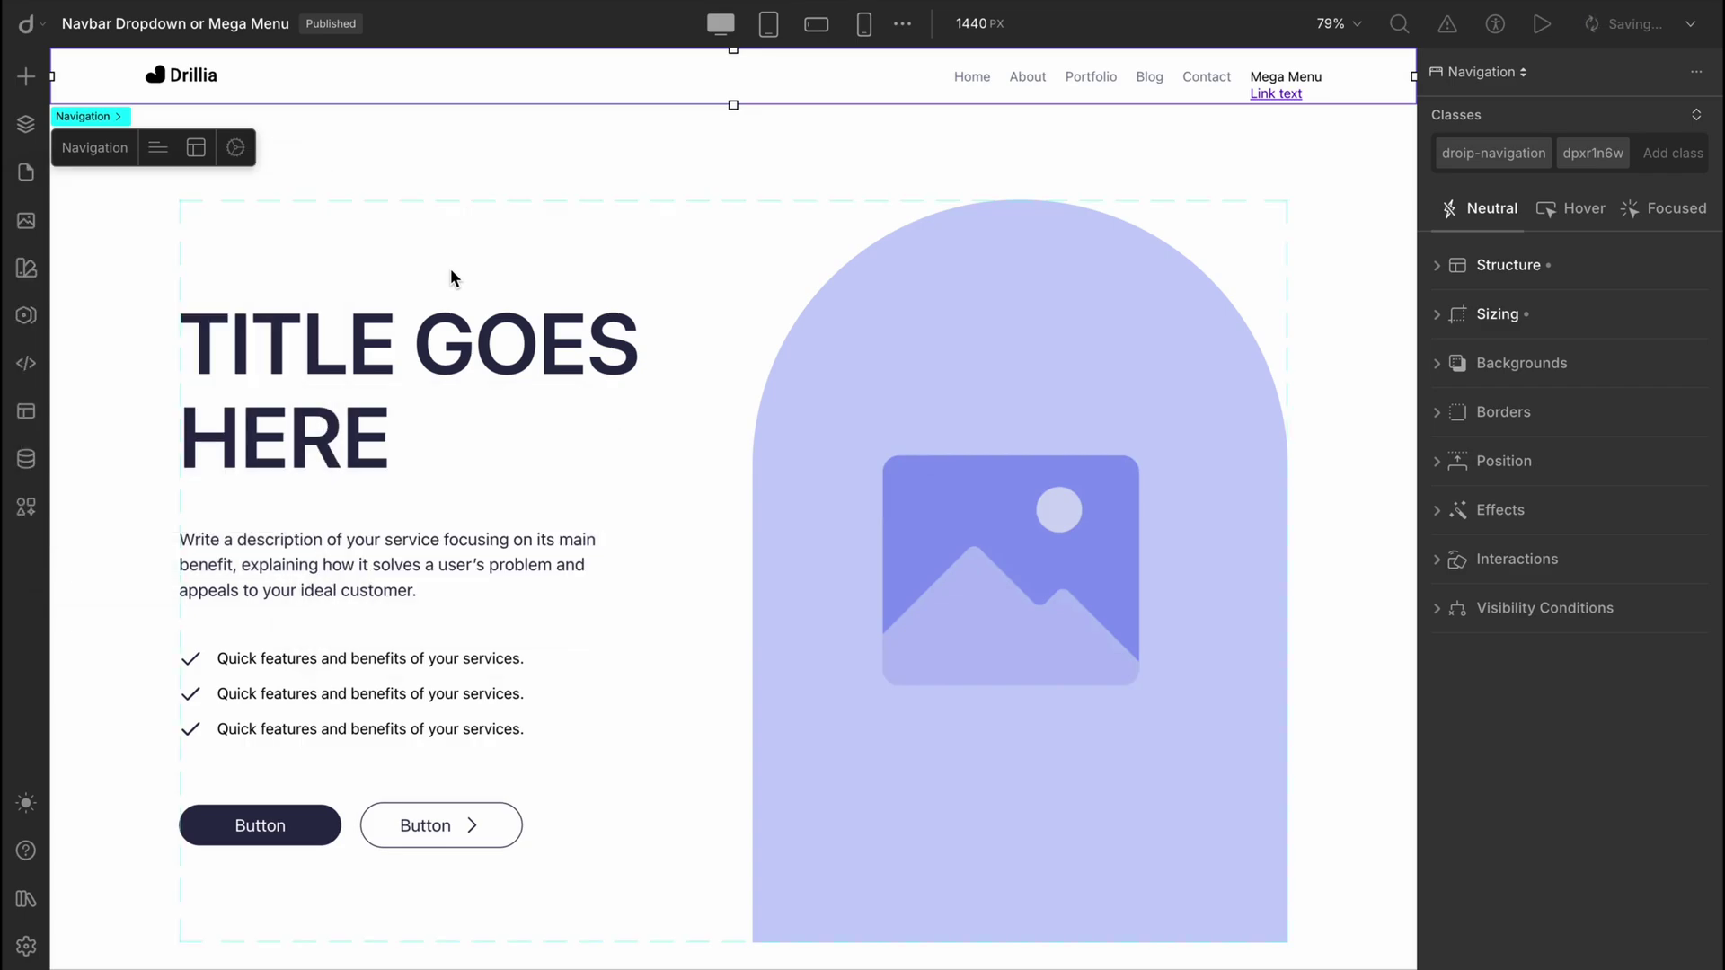
- Try a 36 px font size on the dropdown's Link text, then shrink it back to normal
click(1292, 99)
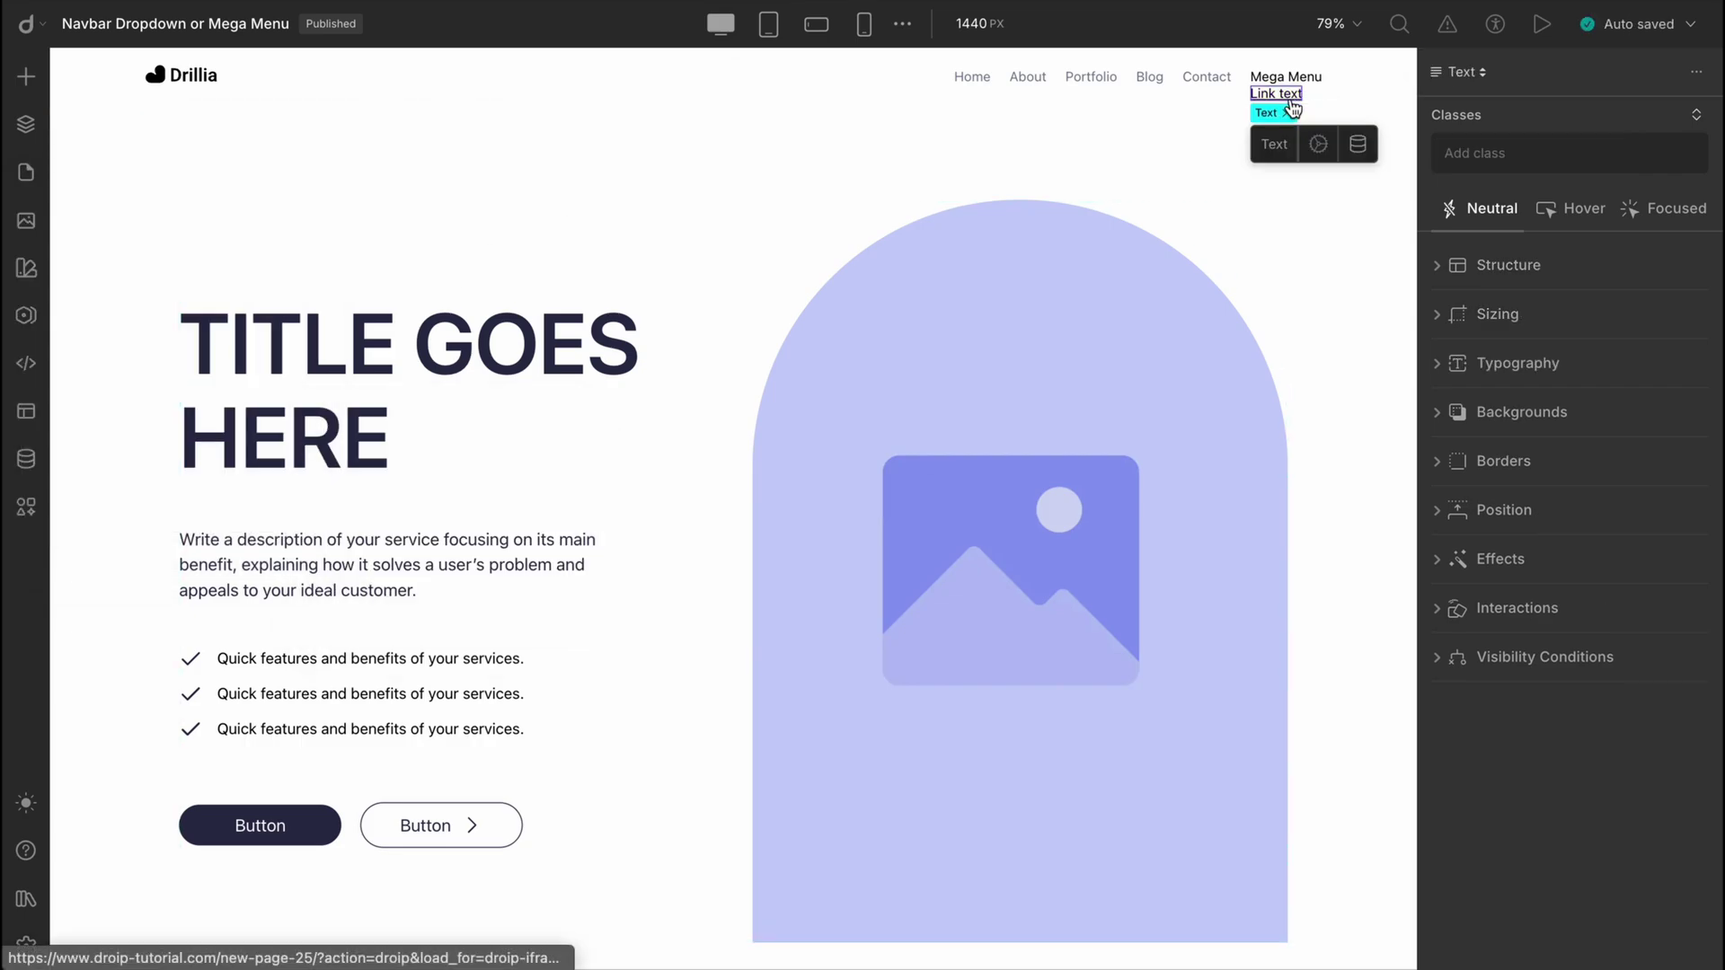
click(1542, 364)
click(1477, 451)
text(36)
key(Return)
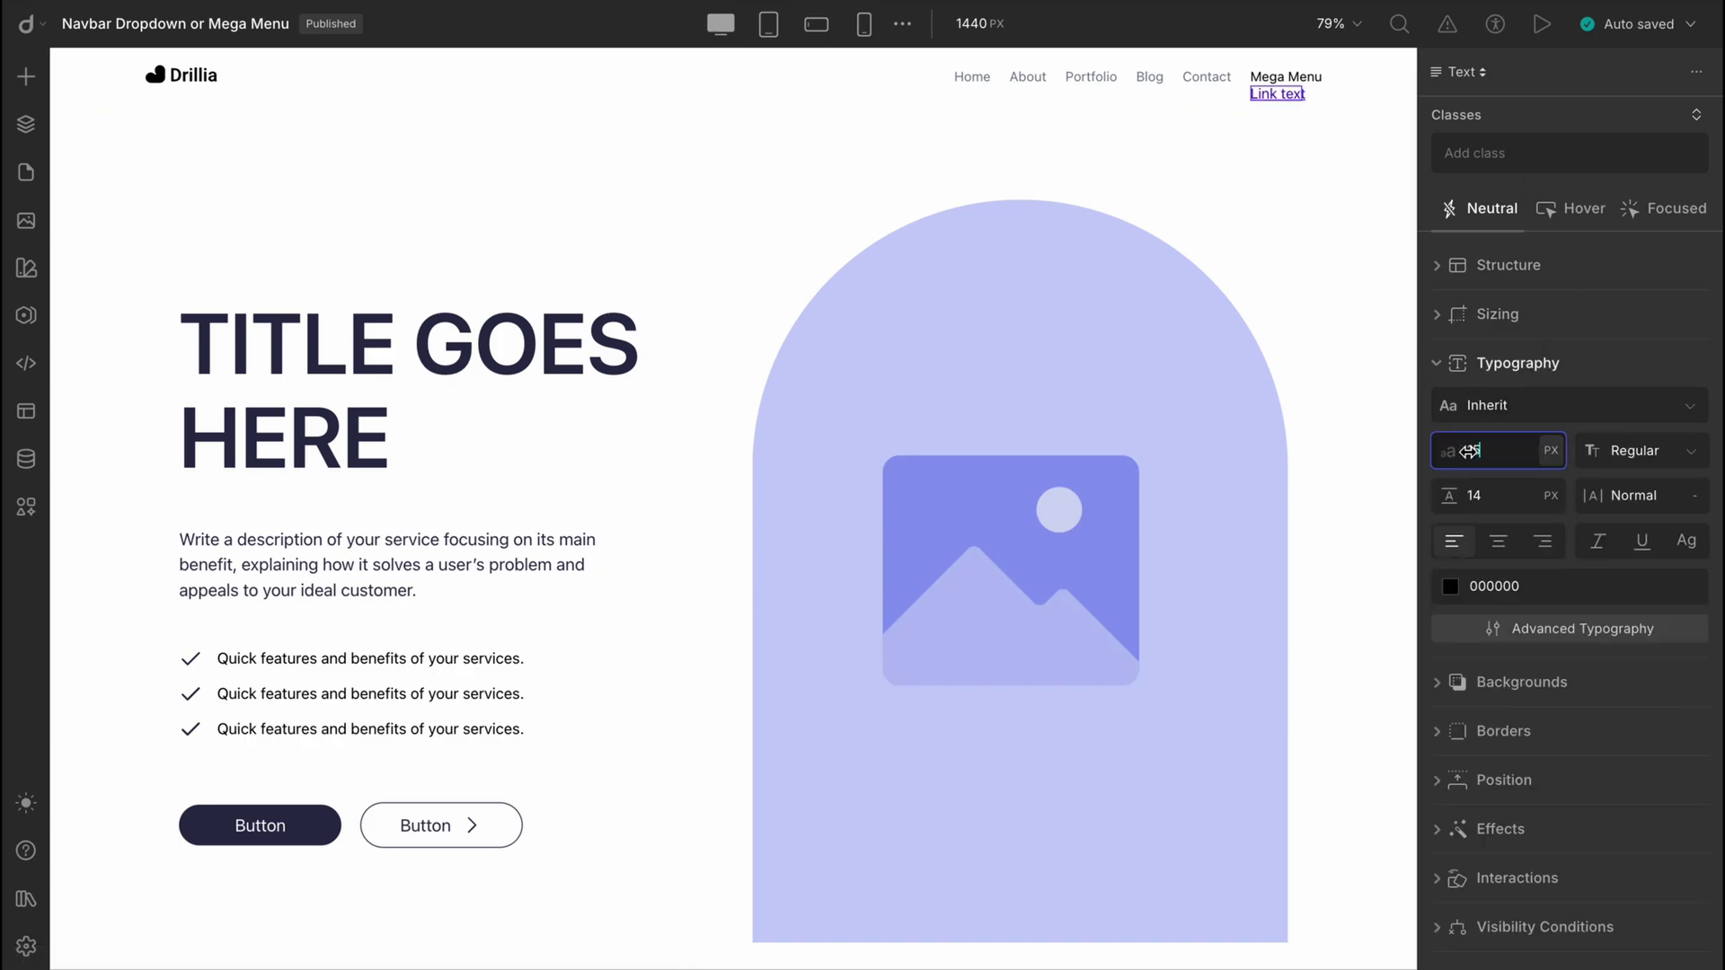
drag(1483, 453, 1454, 453)
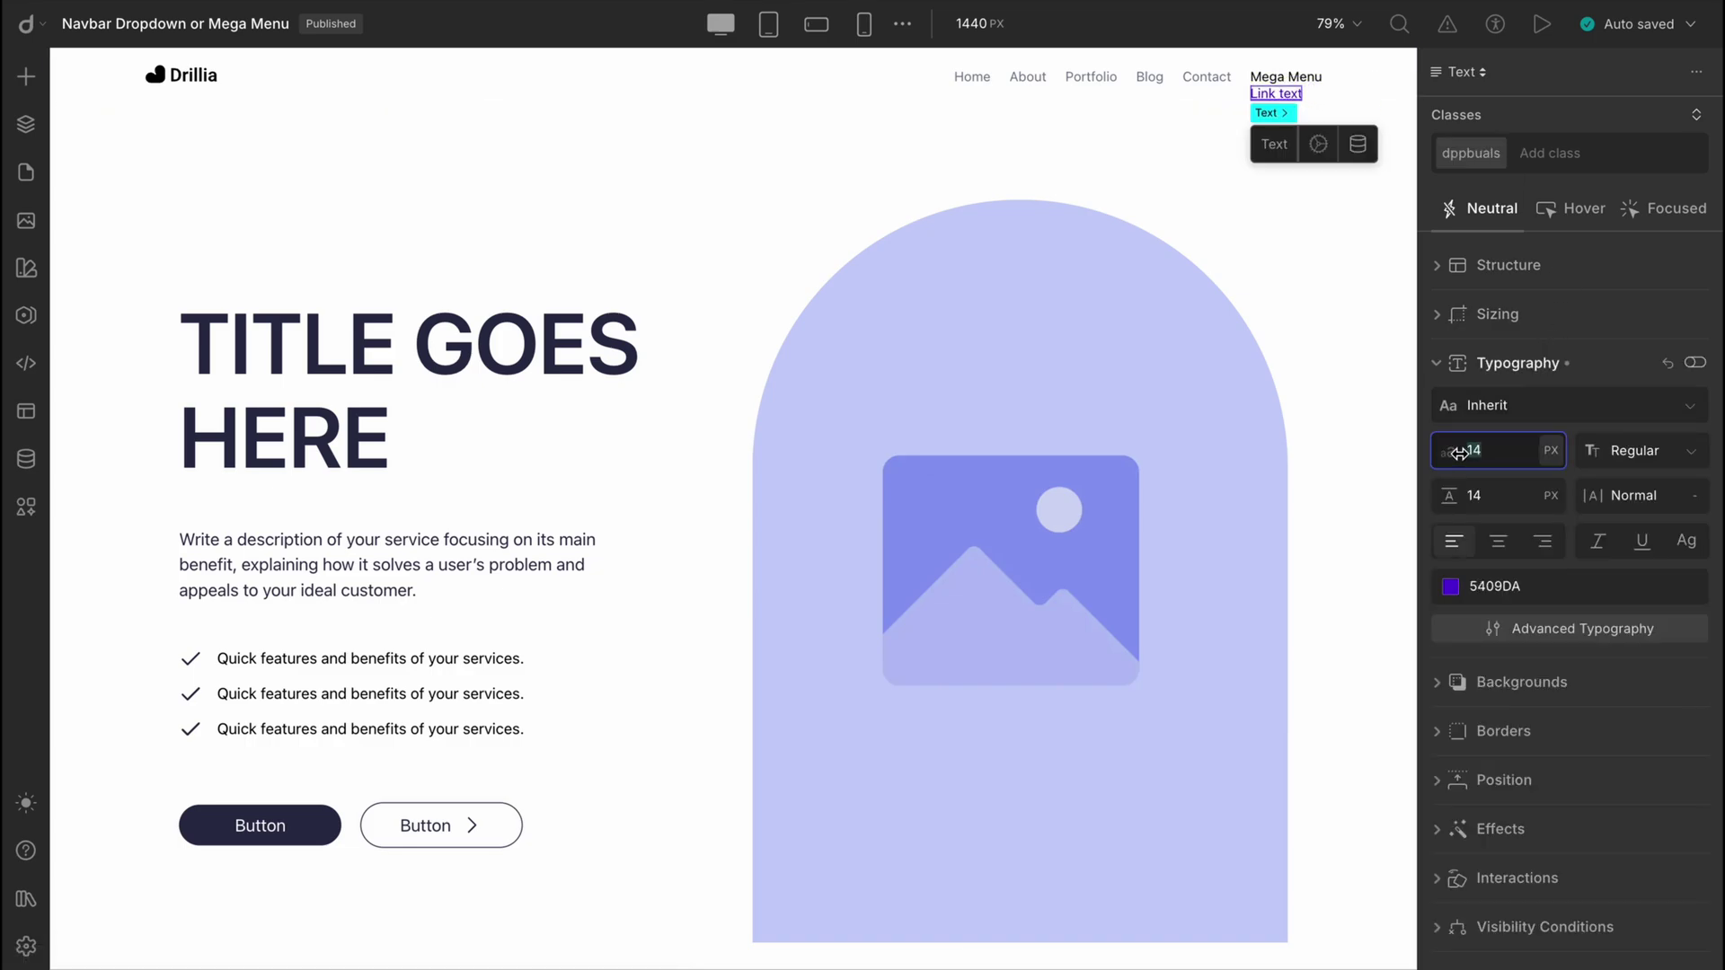
click(1356, 286)
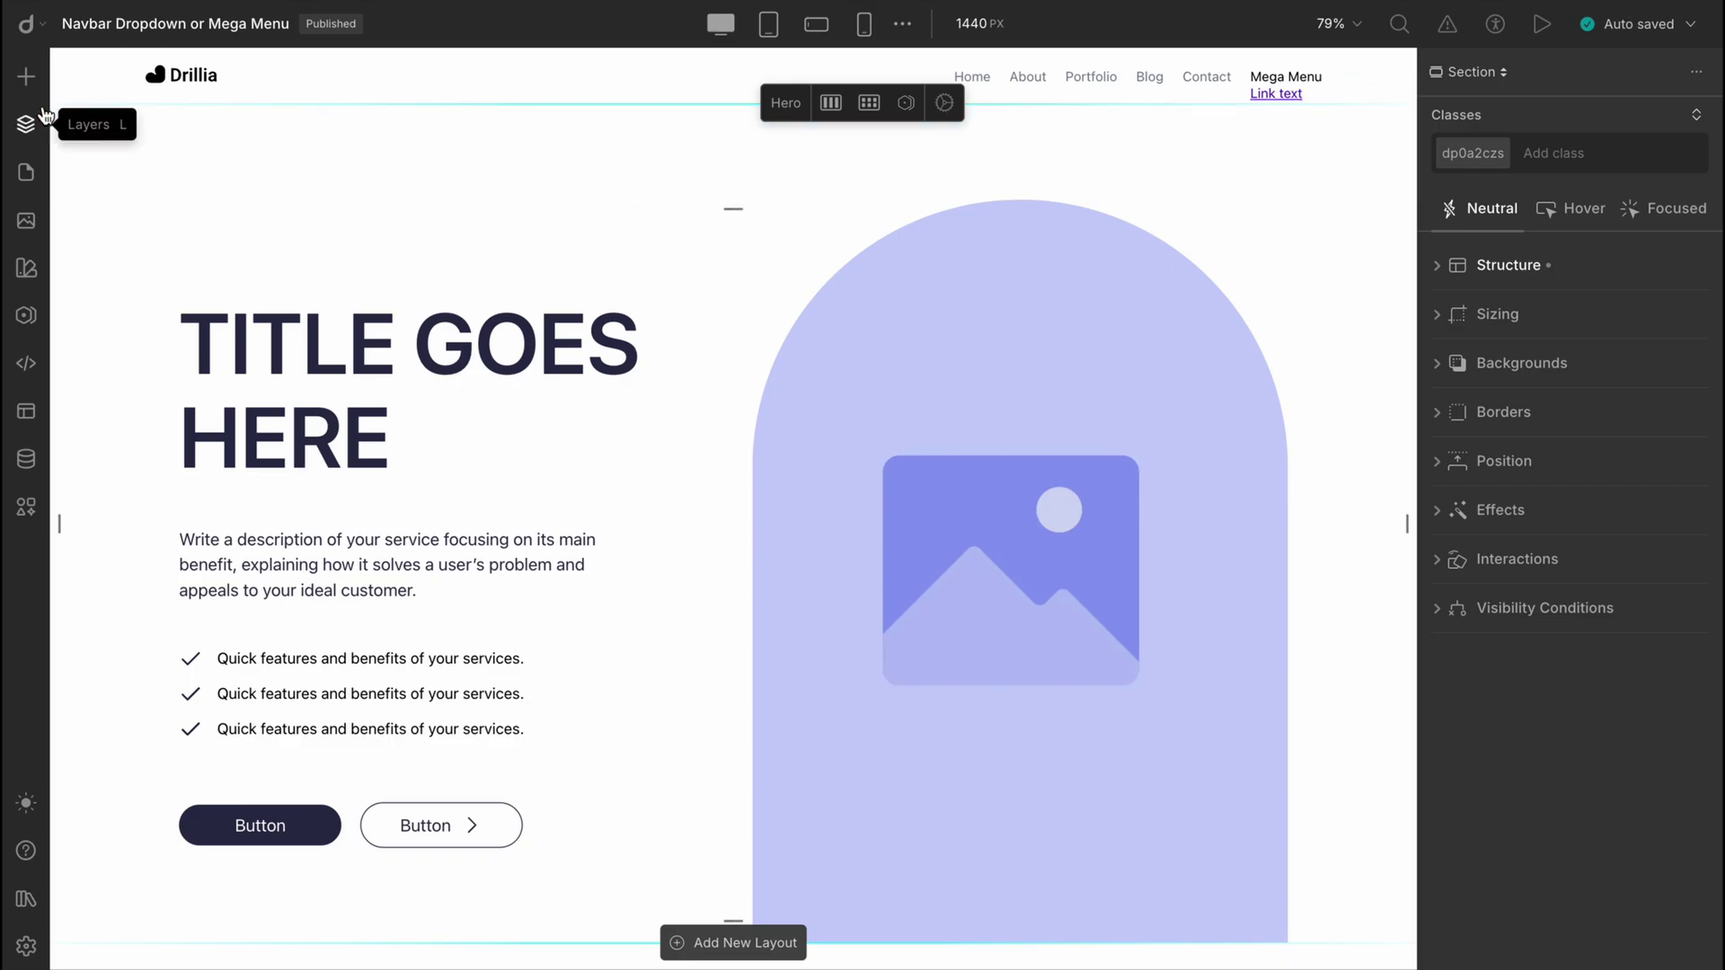
click(26, 76)
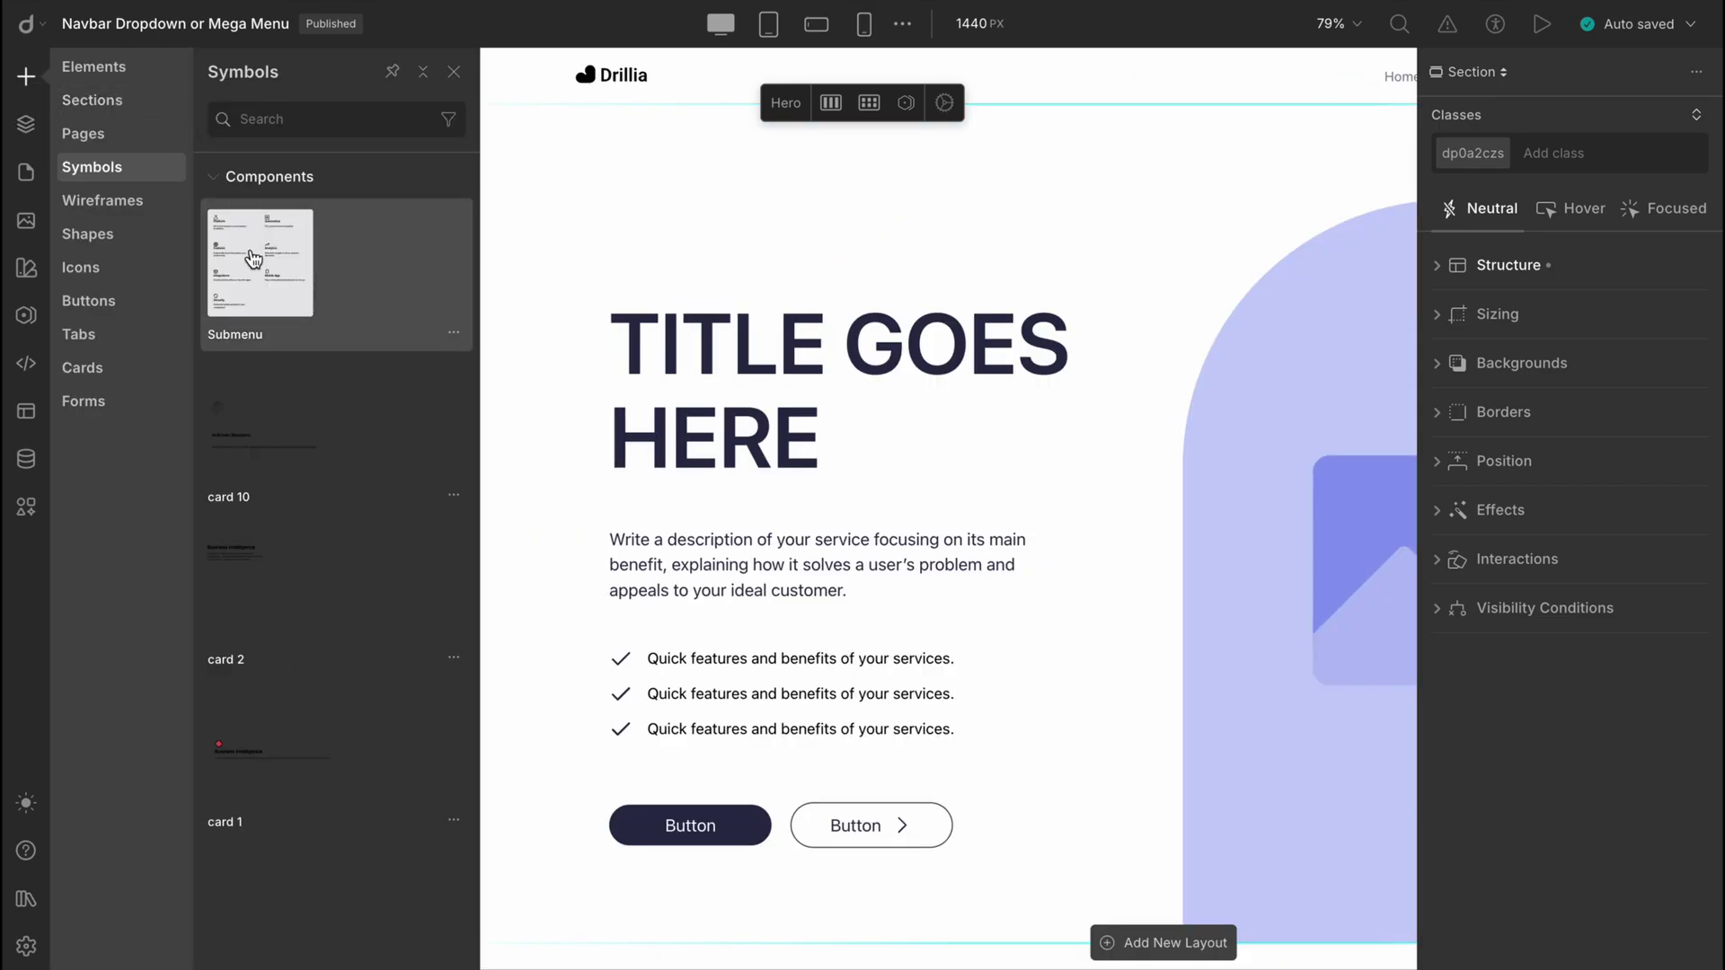
- Place the Submenu symbol on the page and move it into the Mega Menu's Menu wrapper
scroll(664, 209, right, 5)
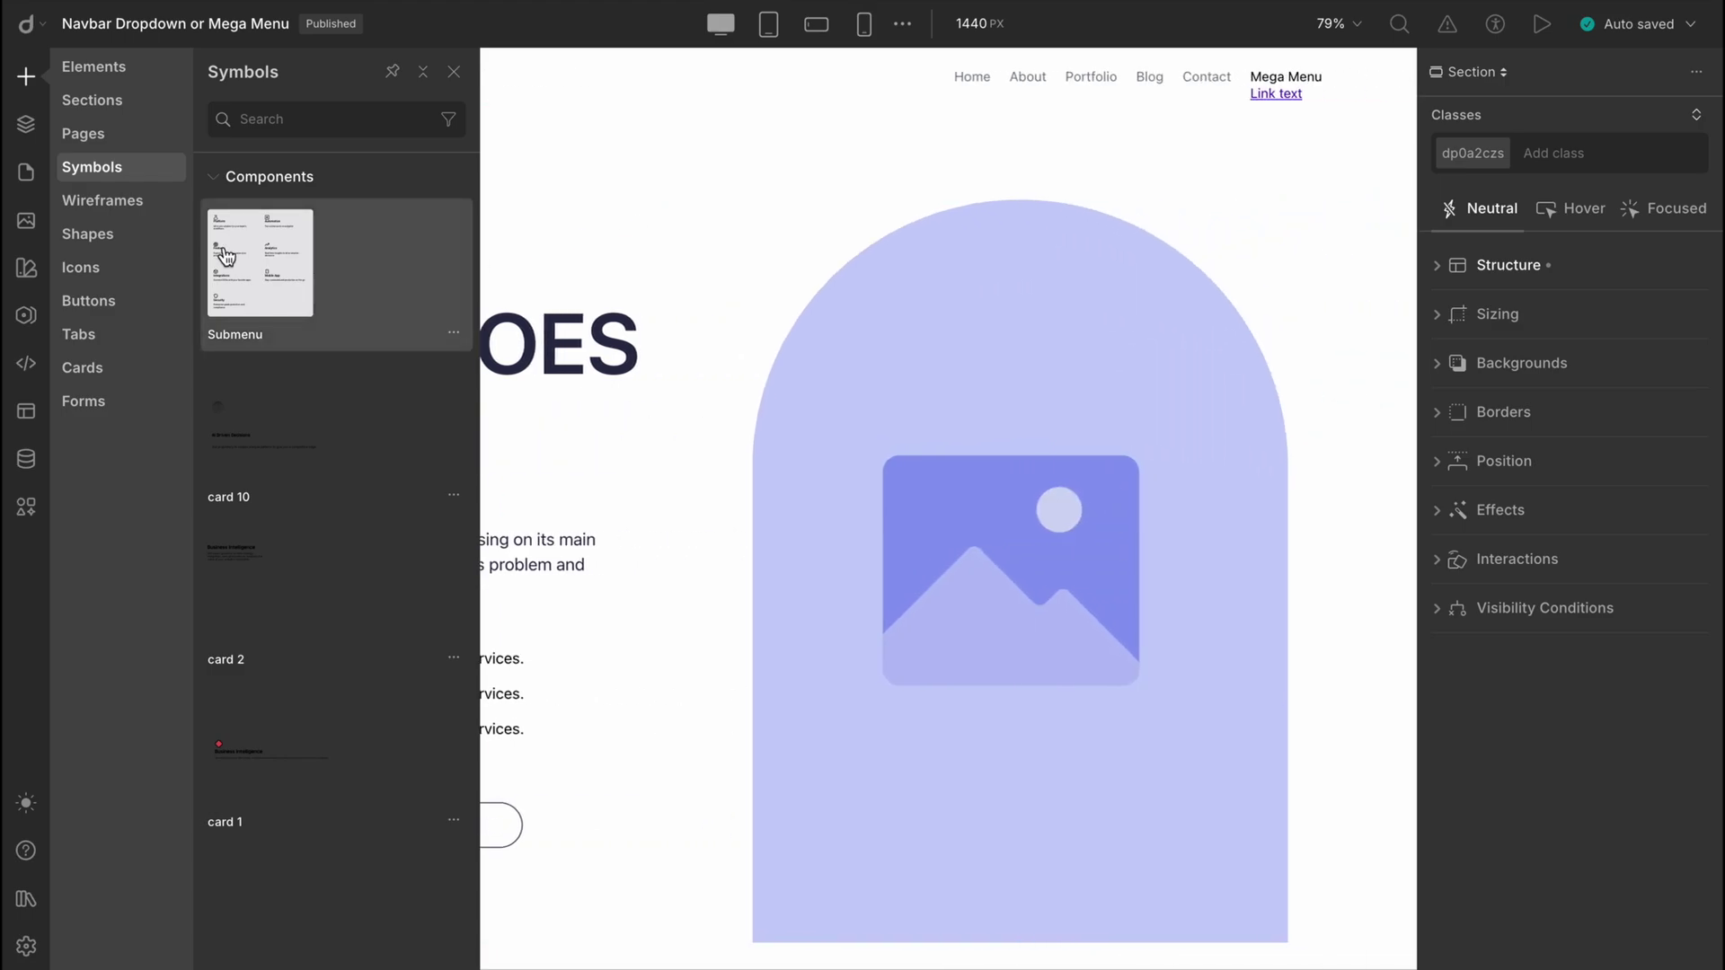
drag(226, 258, 1267, 79)
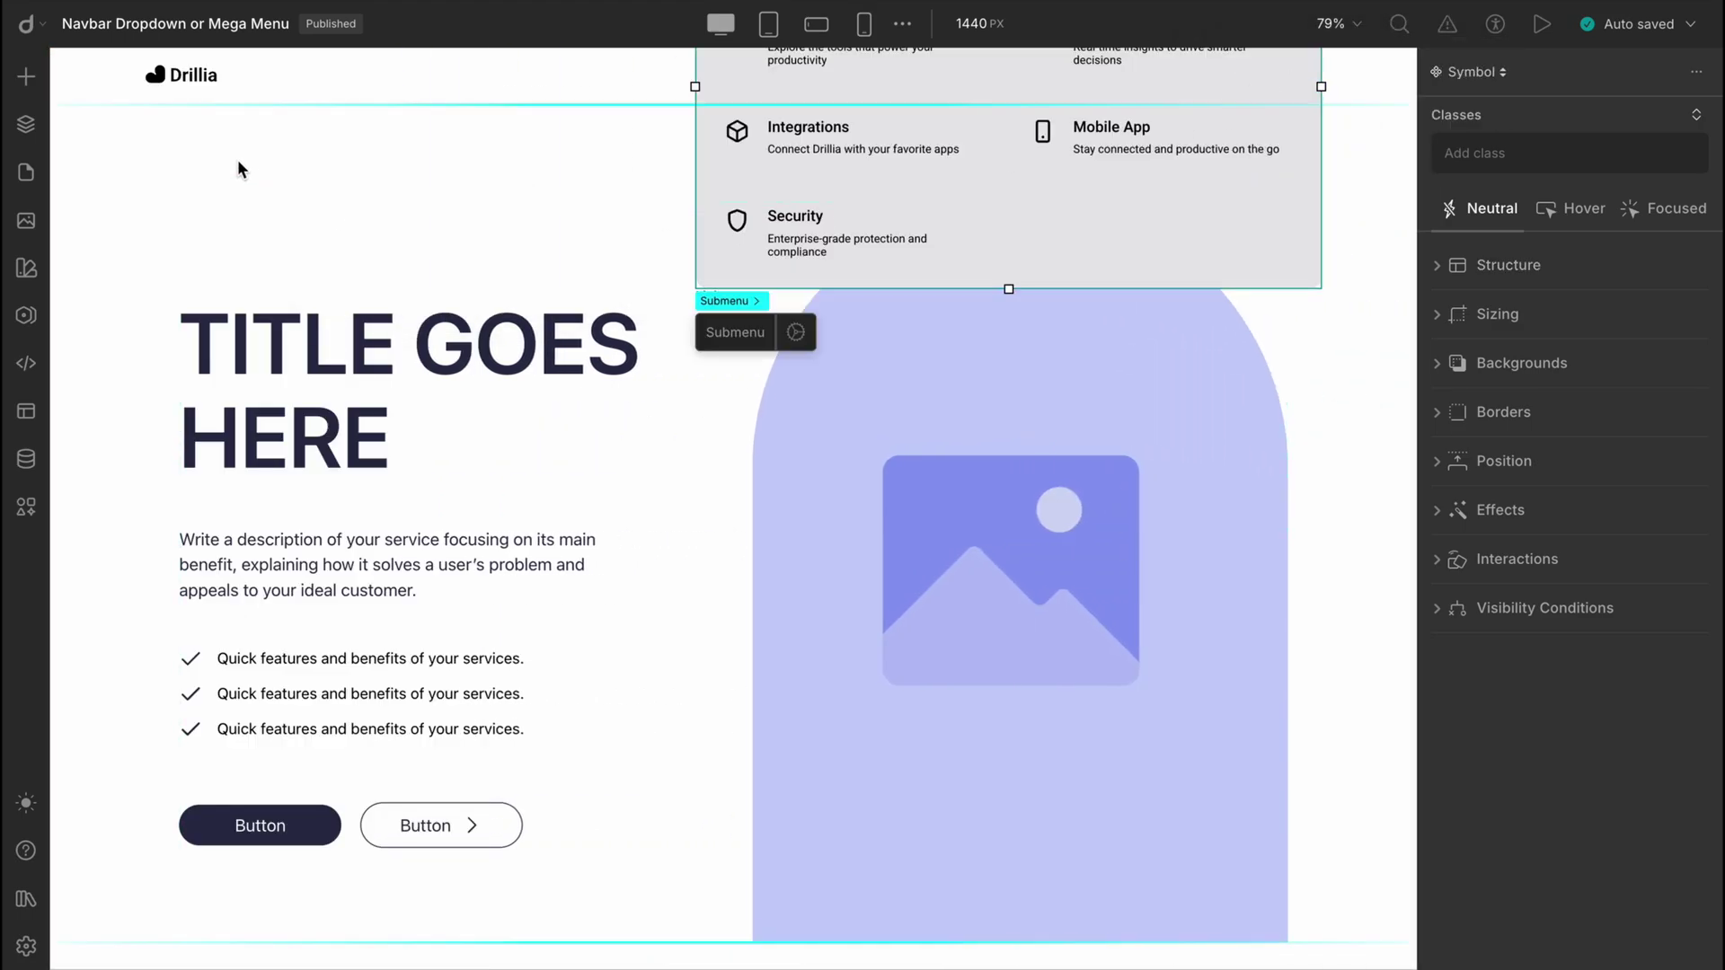
click(26, 124)
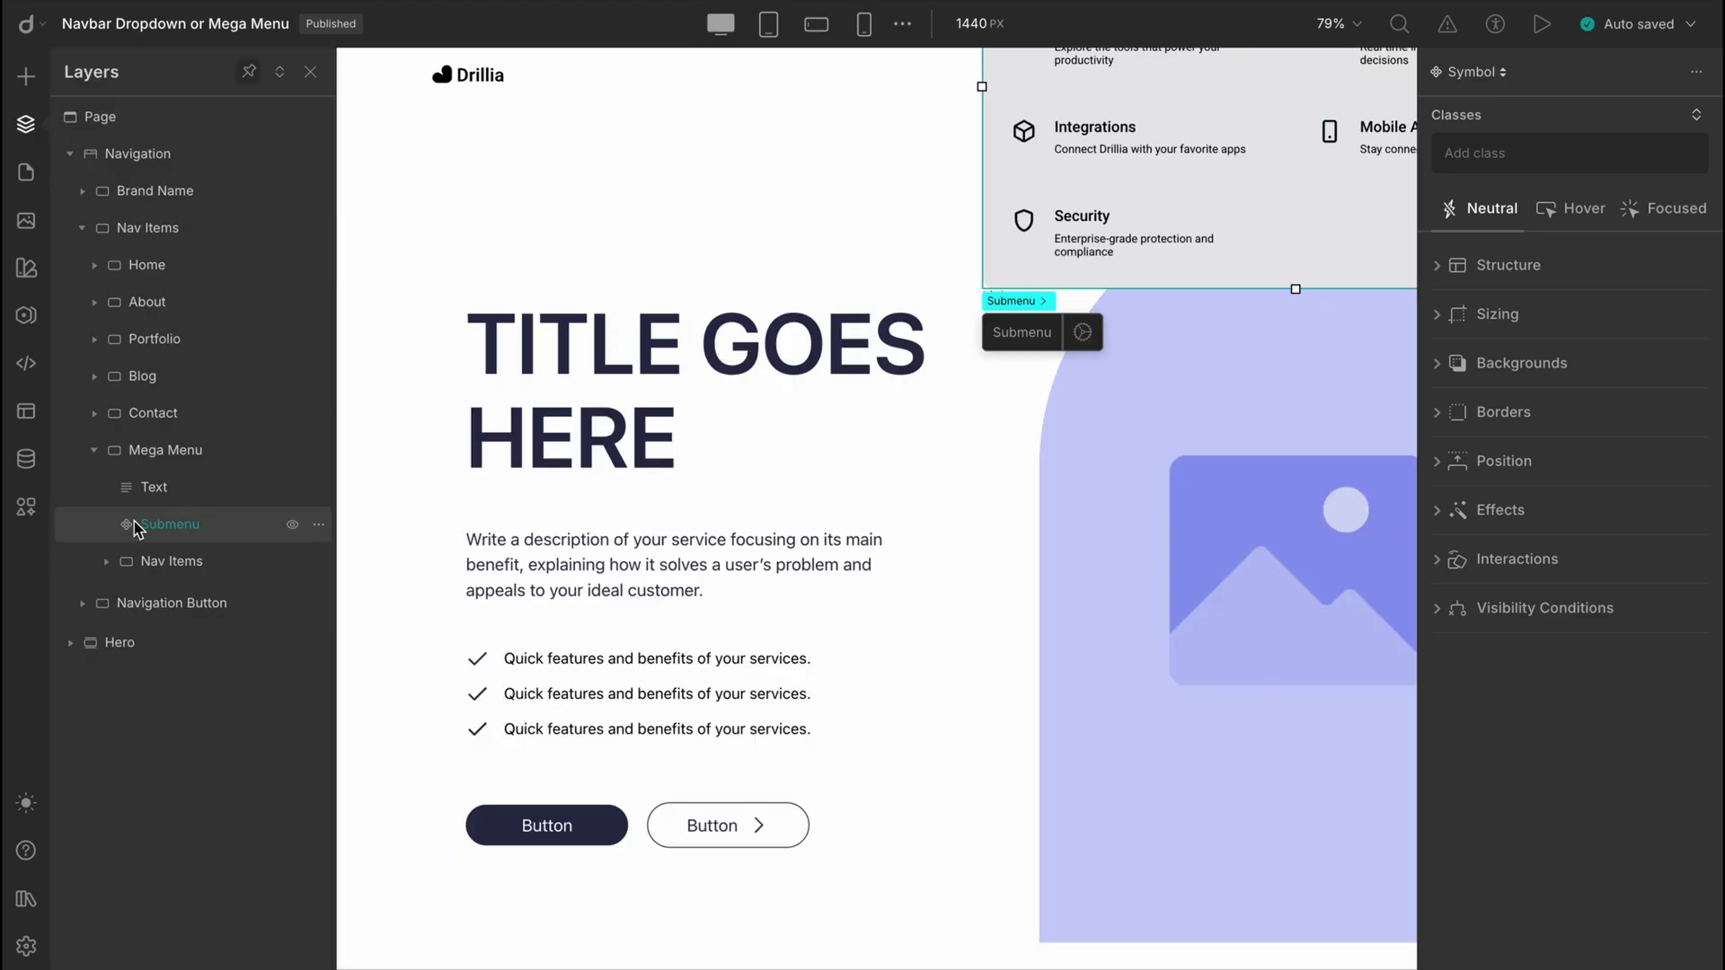
click(107, 562)
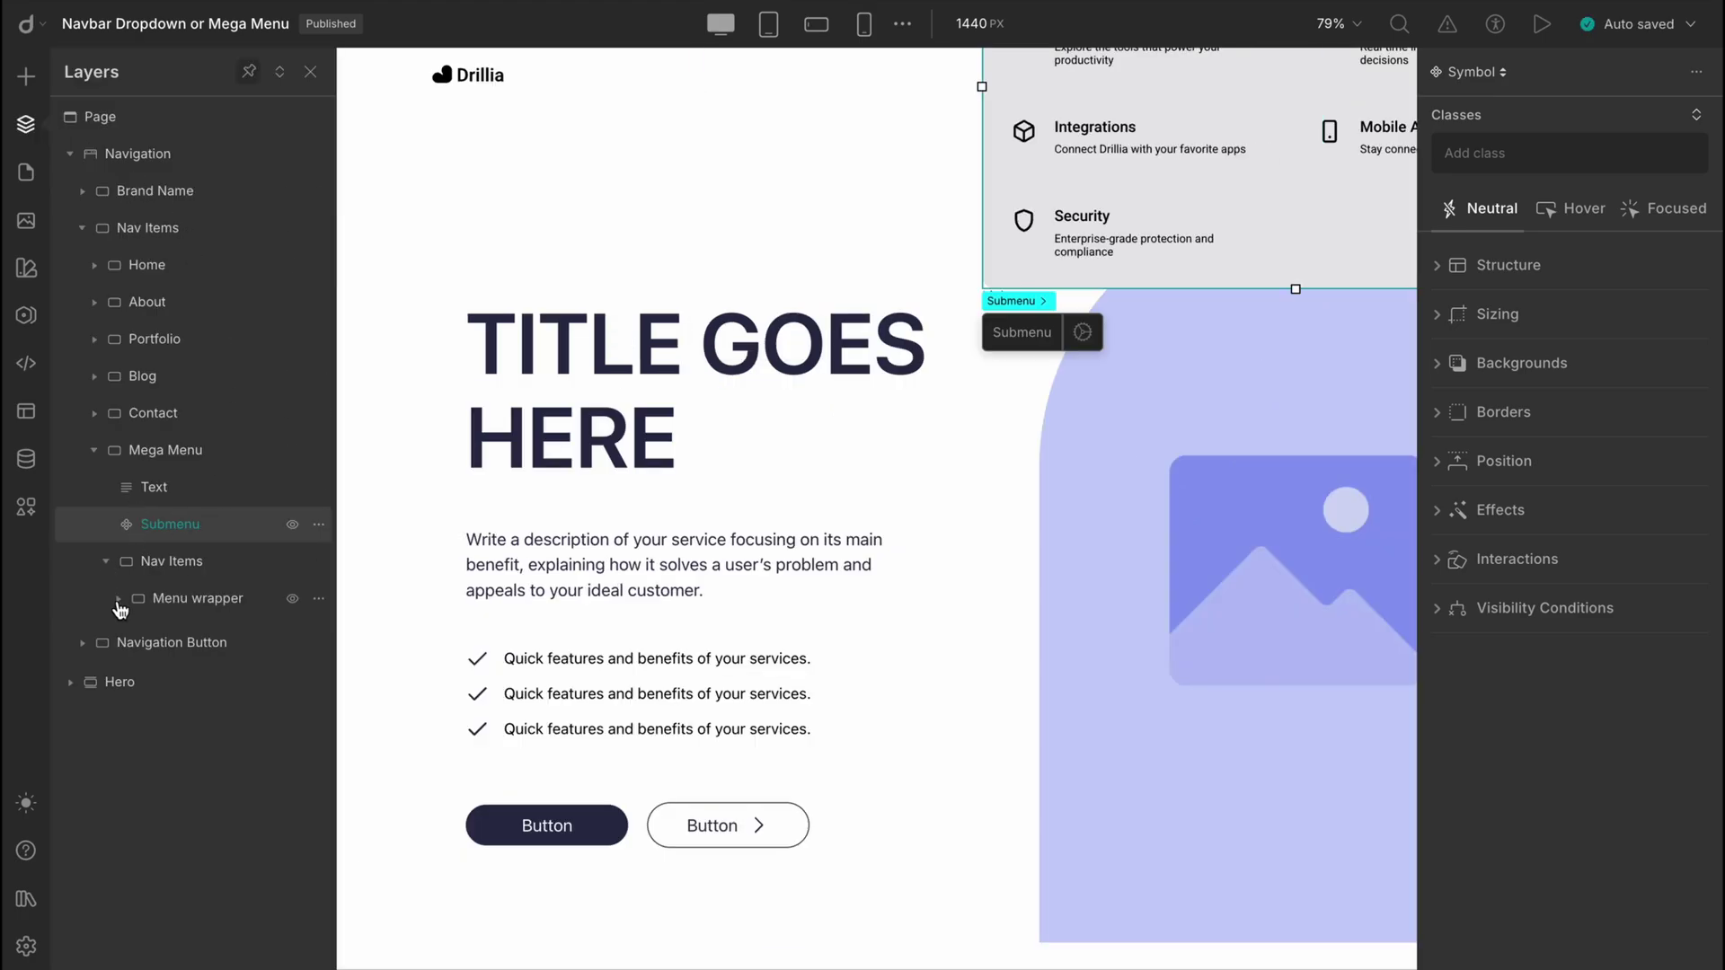
click(118, 600)
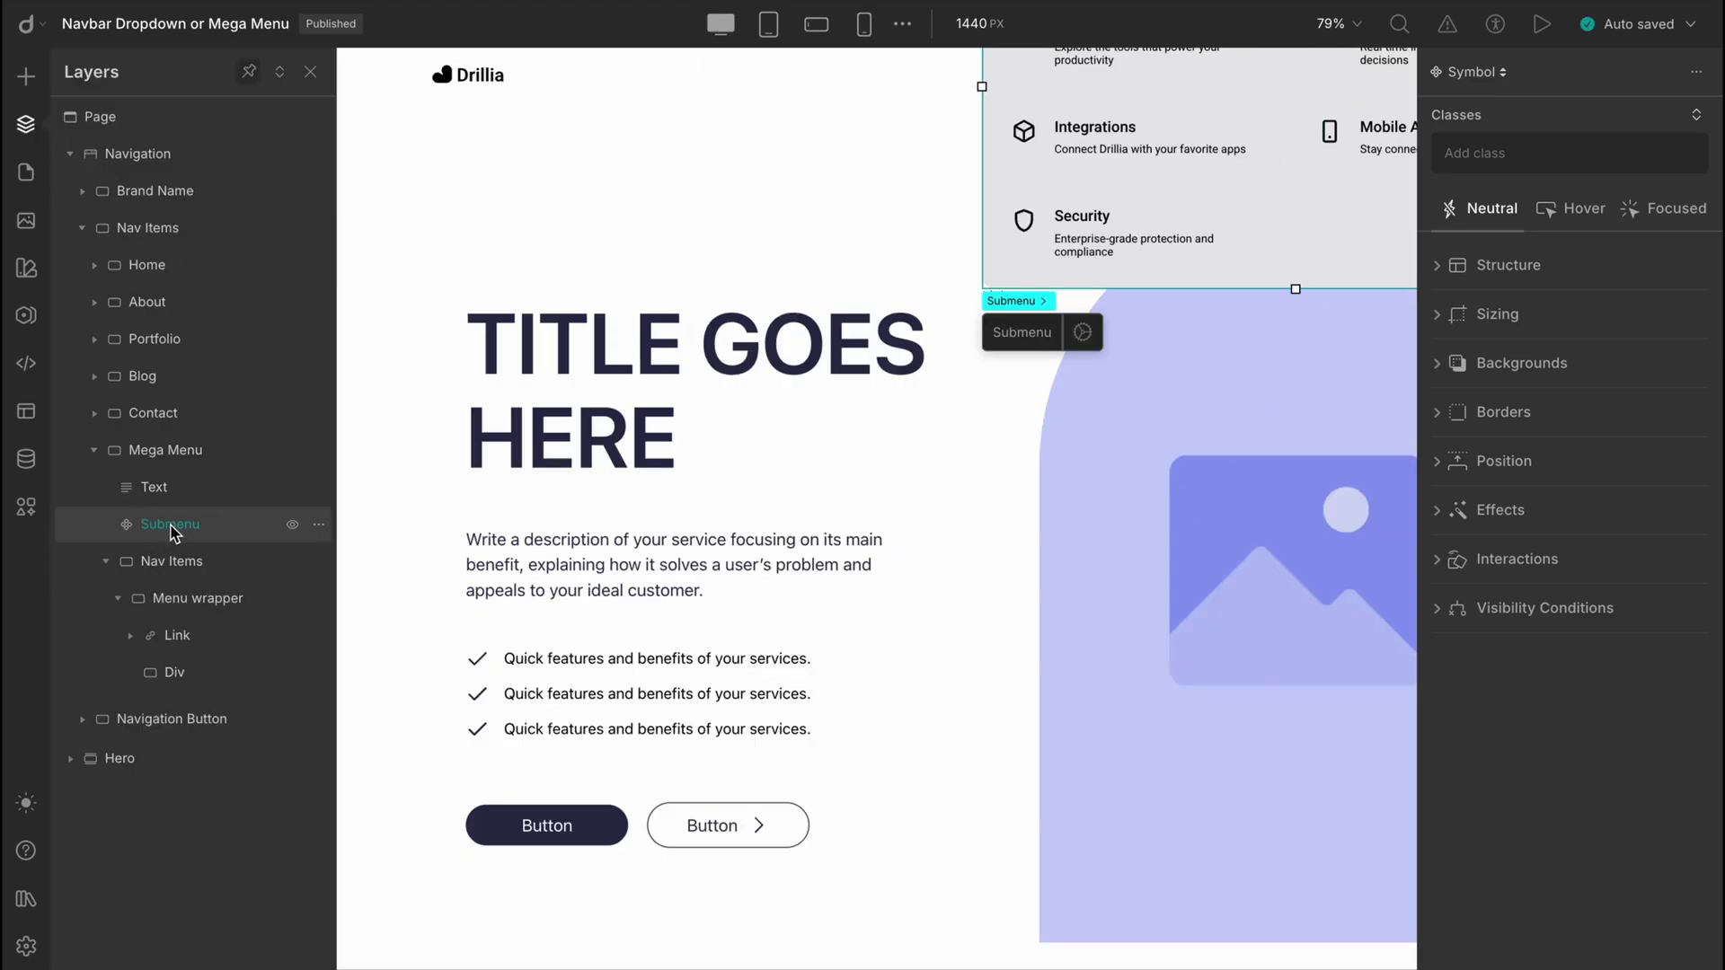
drag(173, 527, 197, 665)
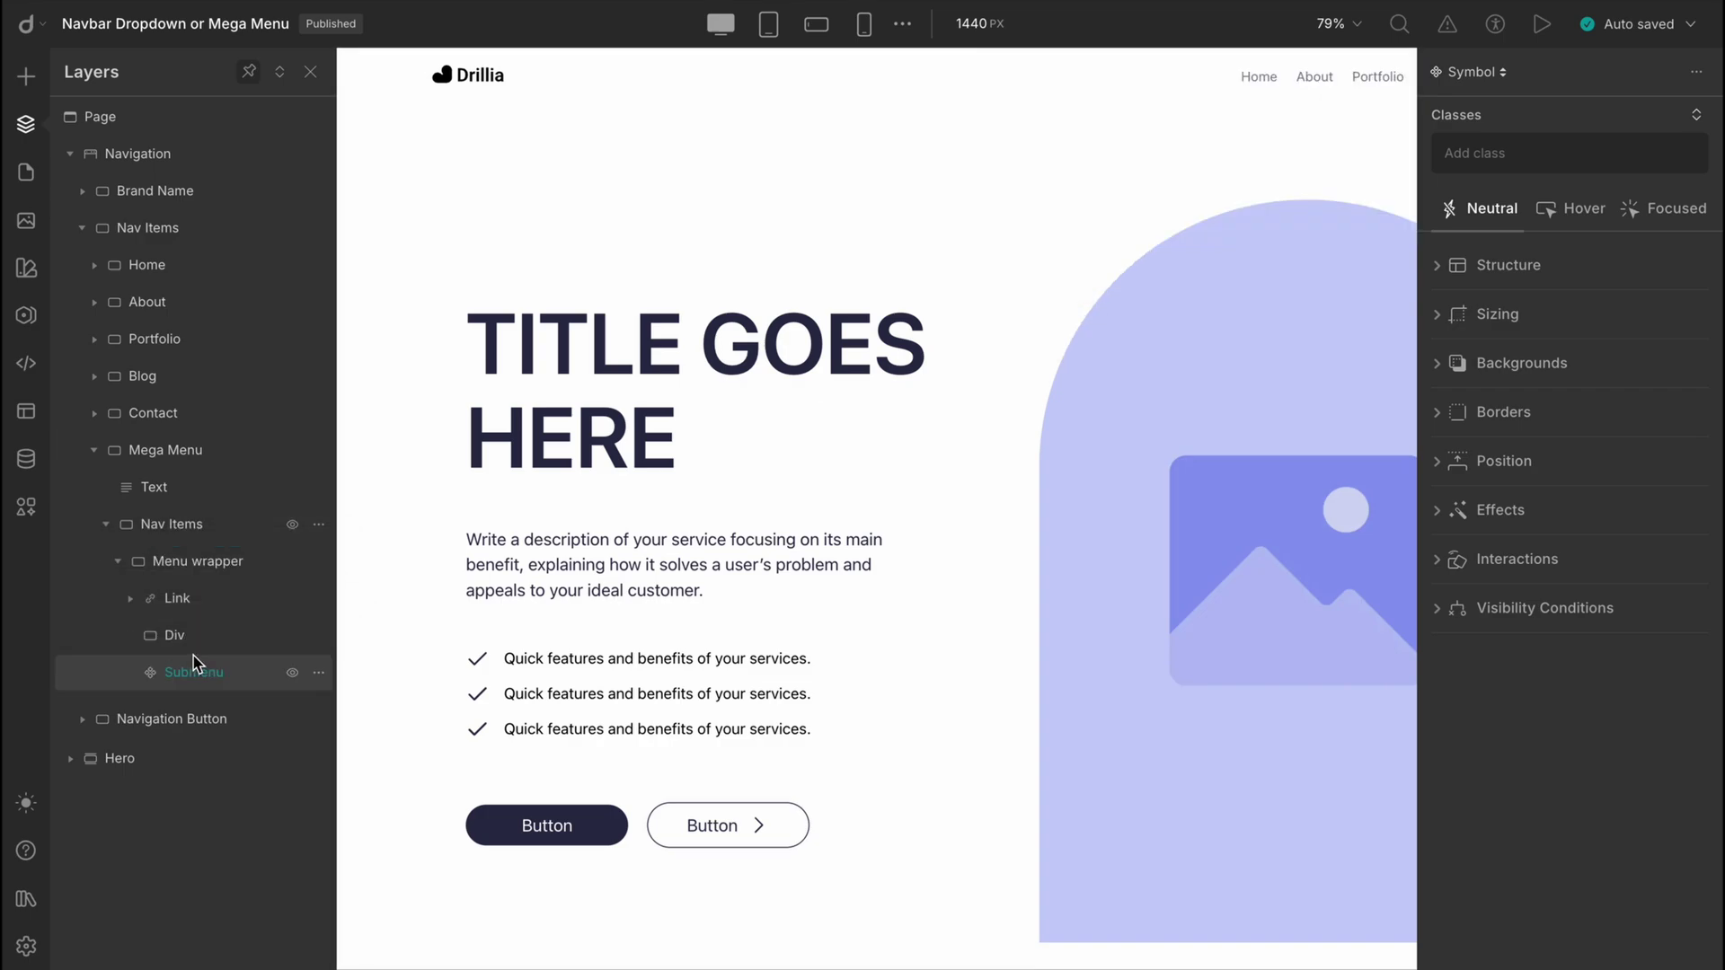
- Delete the Link placeholder layer and reset the canvas view scale
click(198, 601)
scroll(444, 537, right, 5)
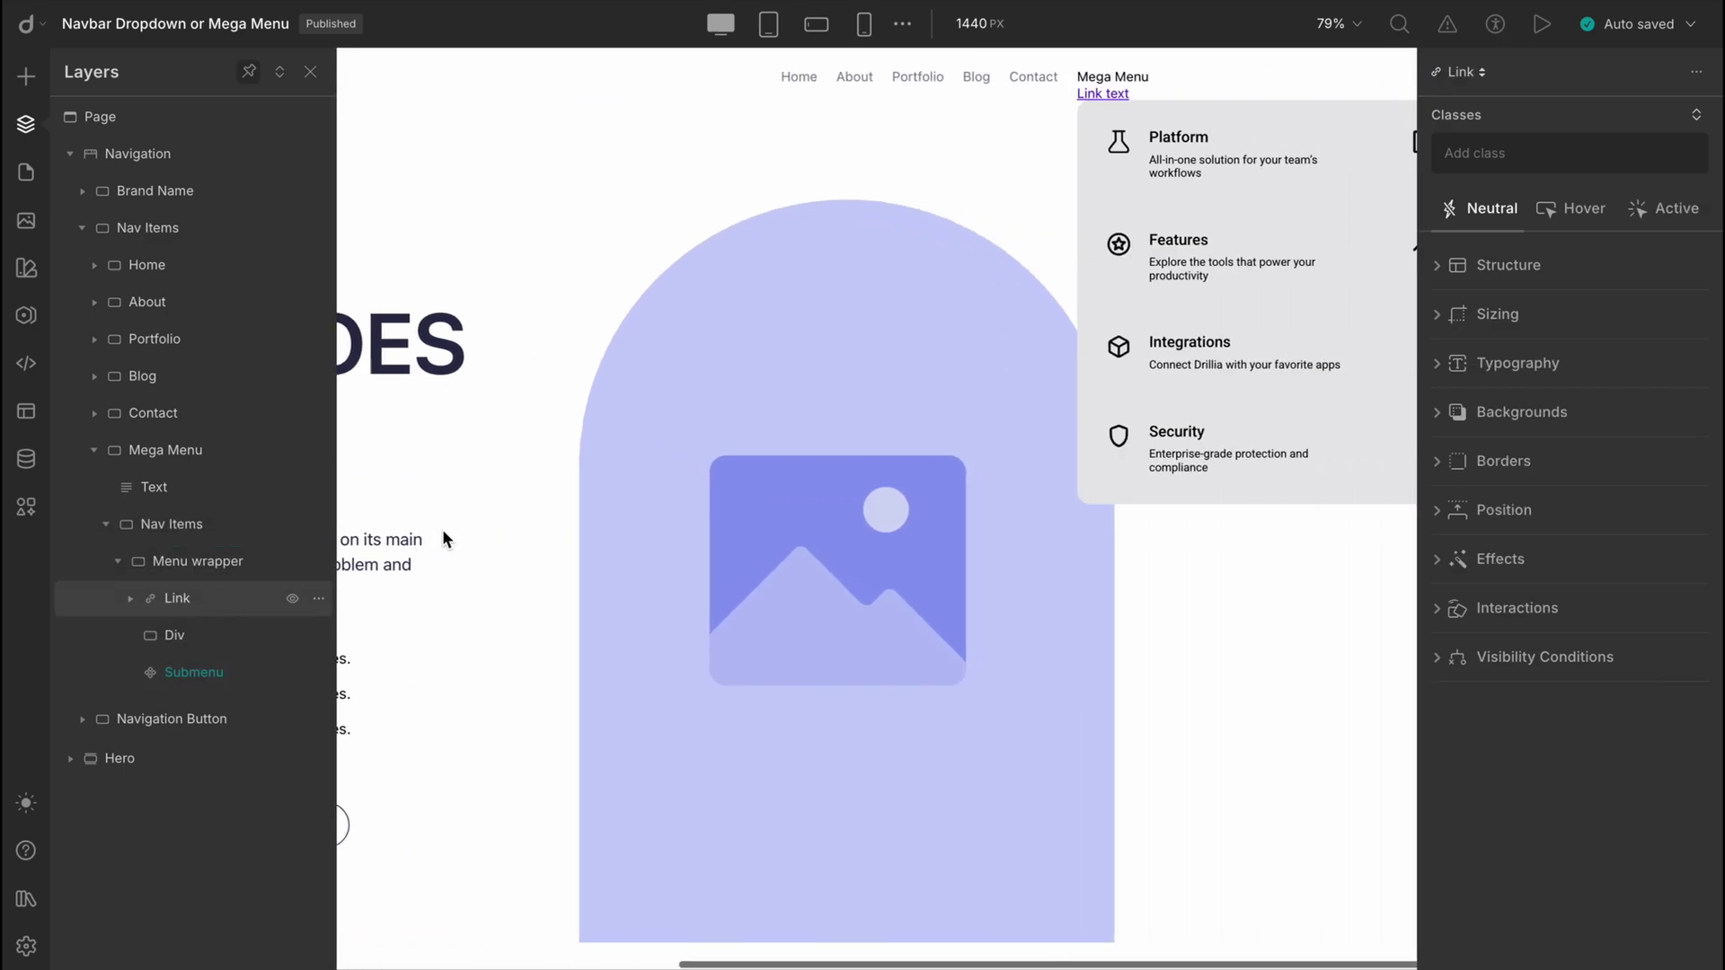
click(173, 615)
key(Delete)
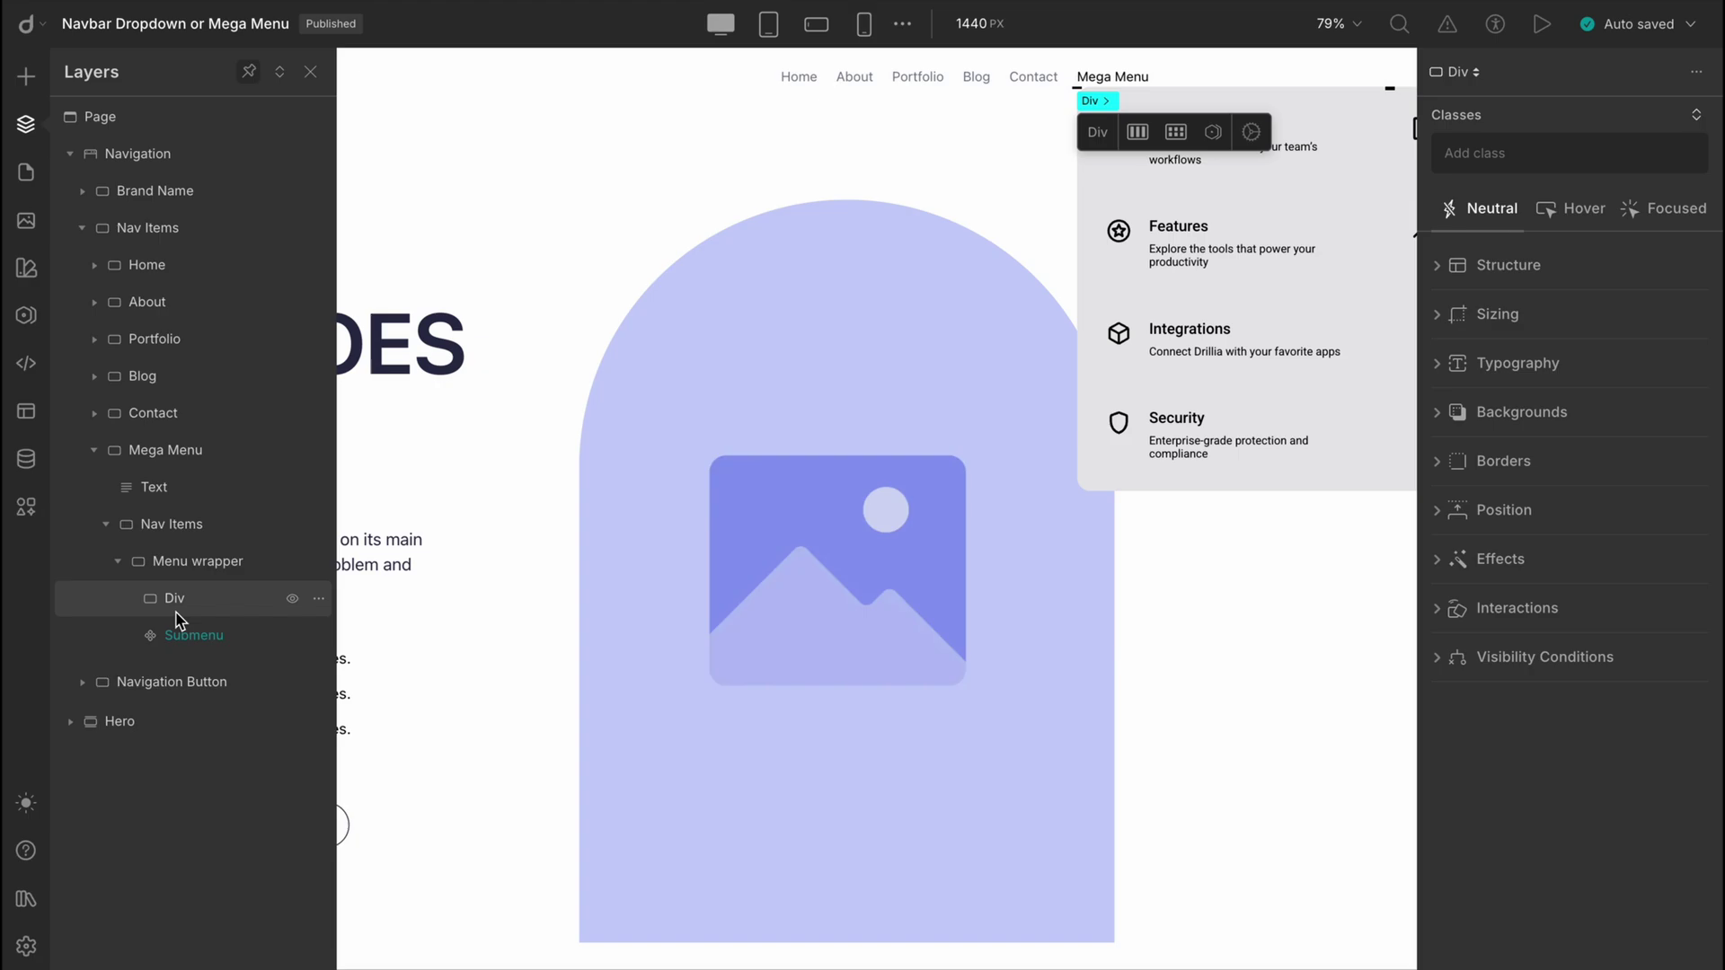
click(1335, 45)
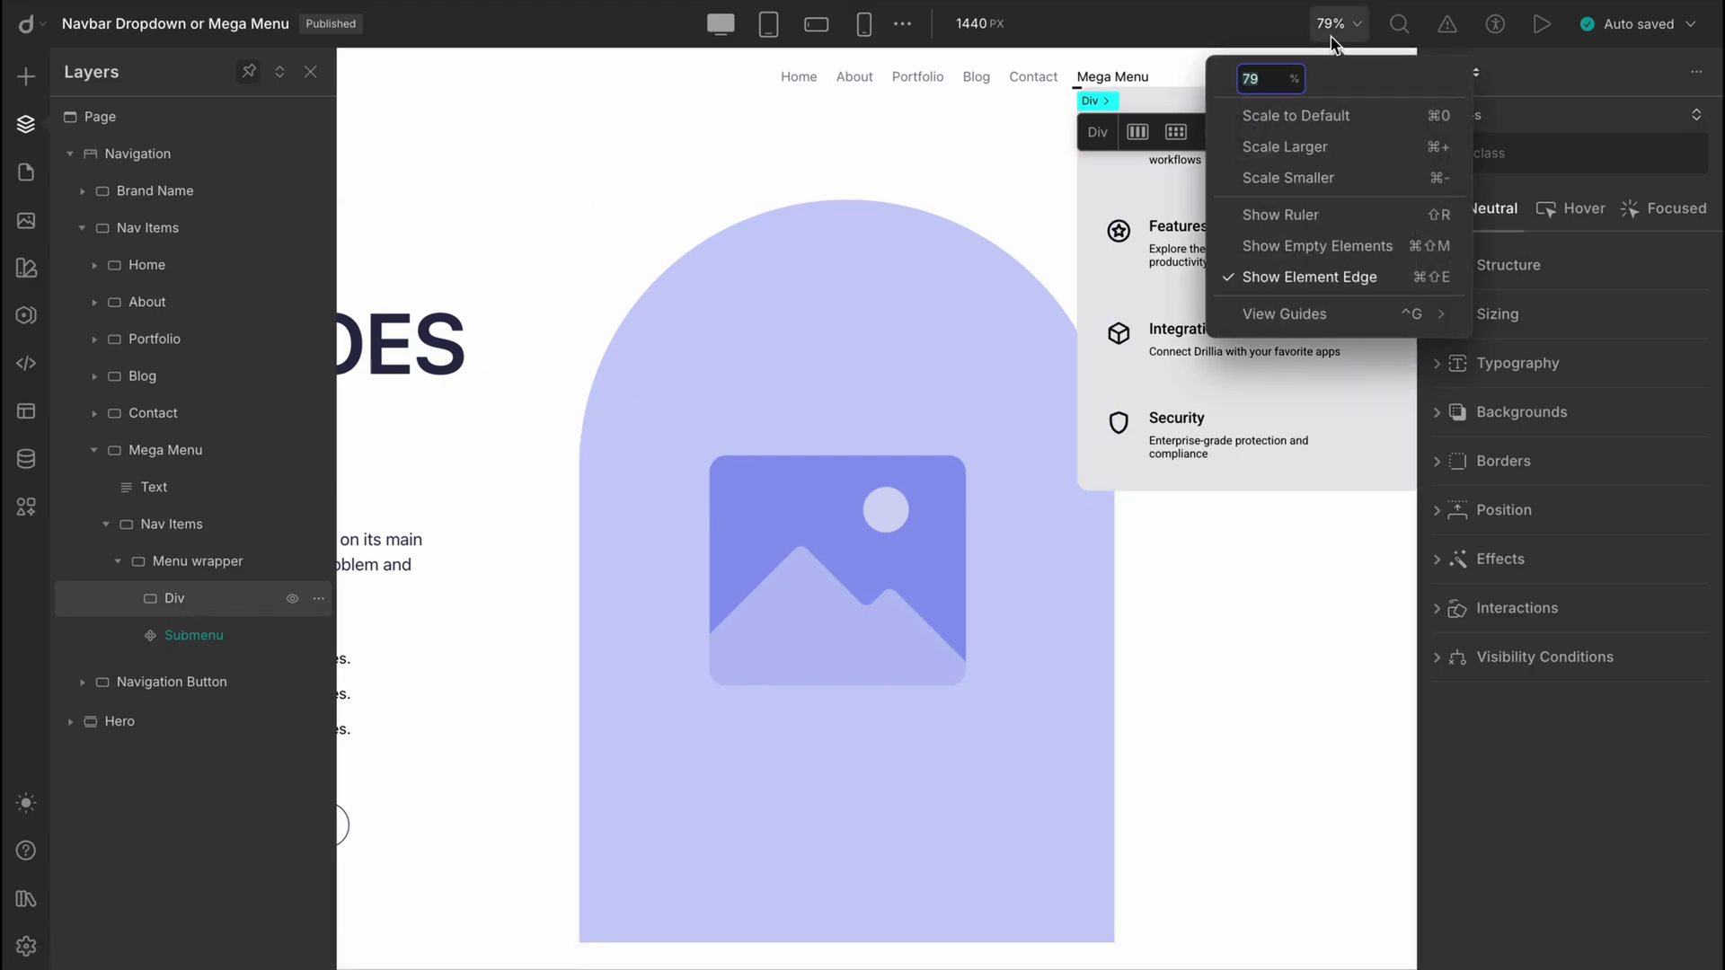
click(1326, 118)
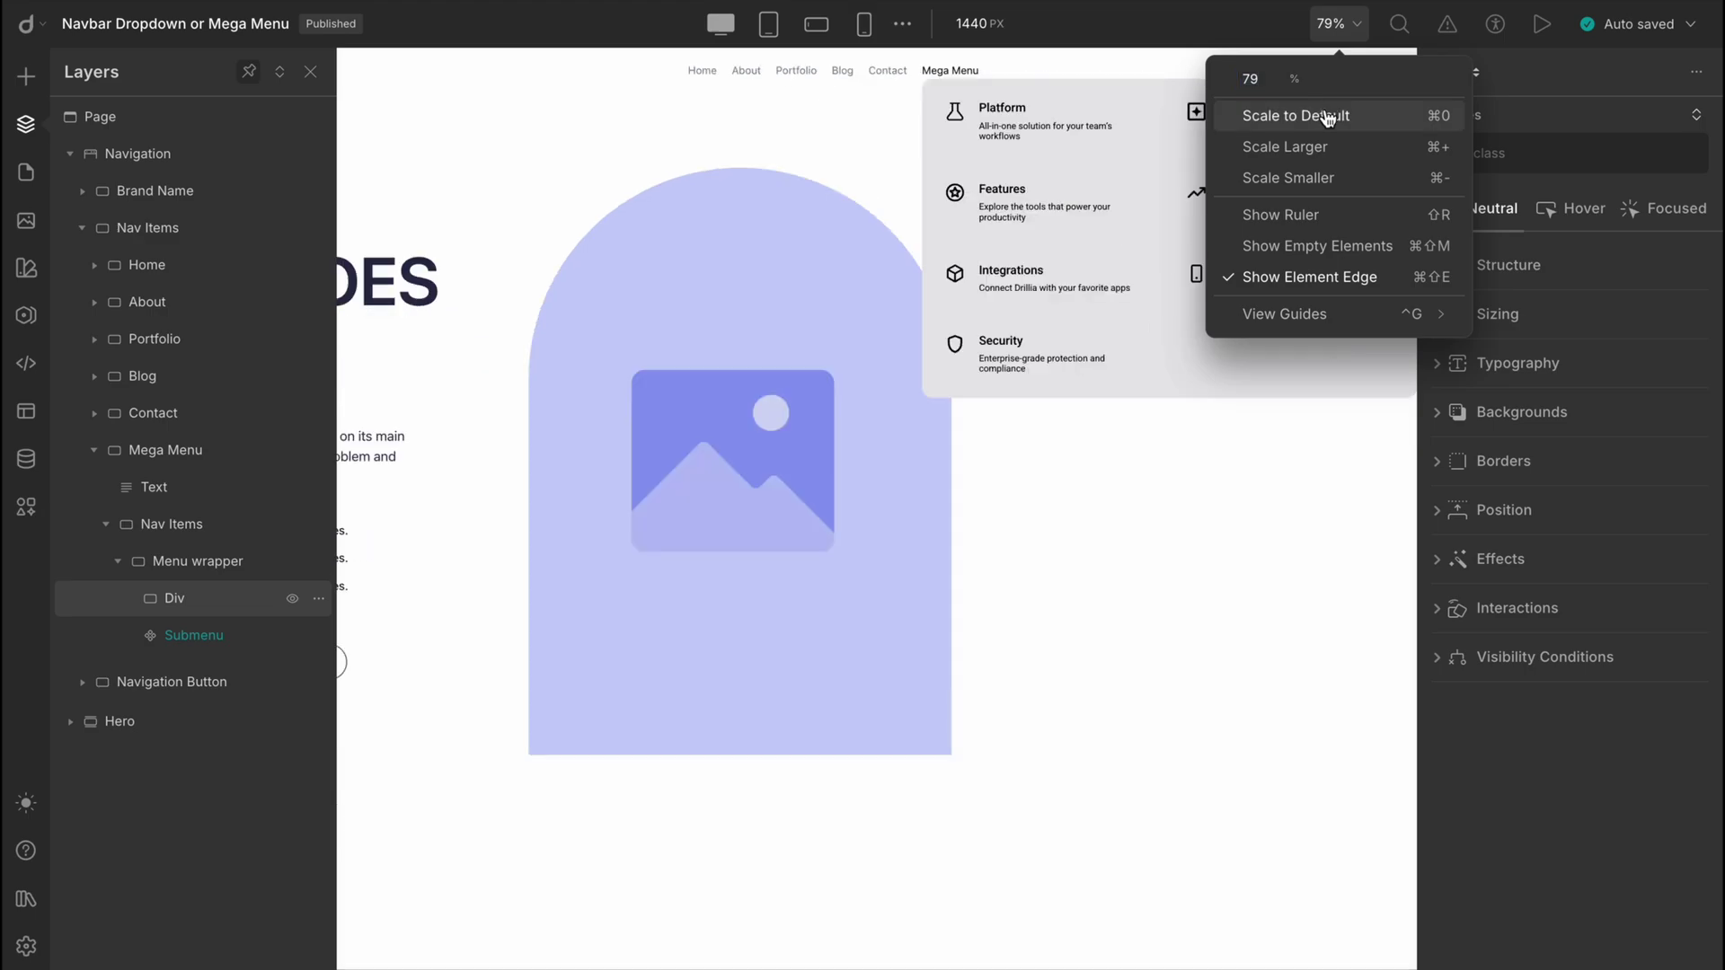
- Make the Nav Items container absolutely positioned with a right offset of 0%
click(1342, 444)
scroll(1342, 444, left, 5)
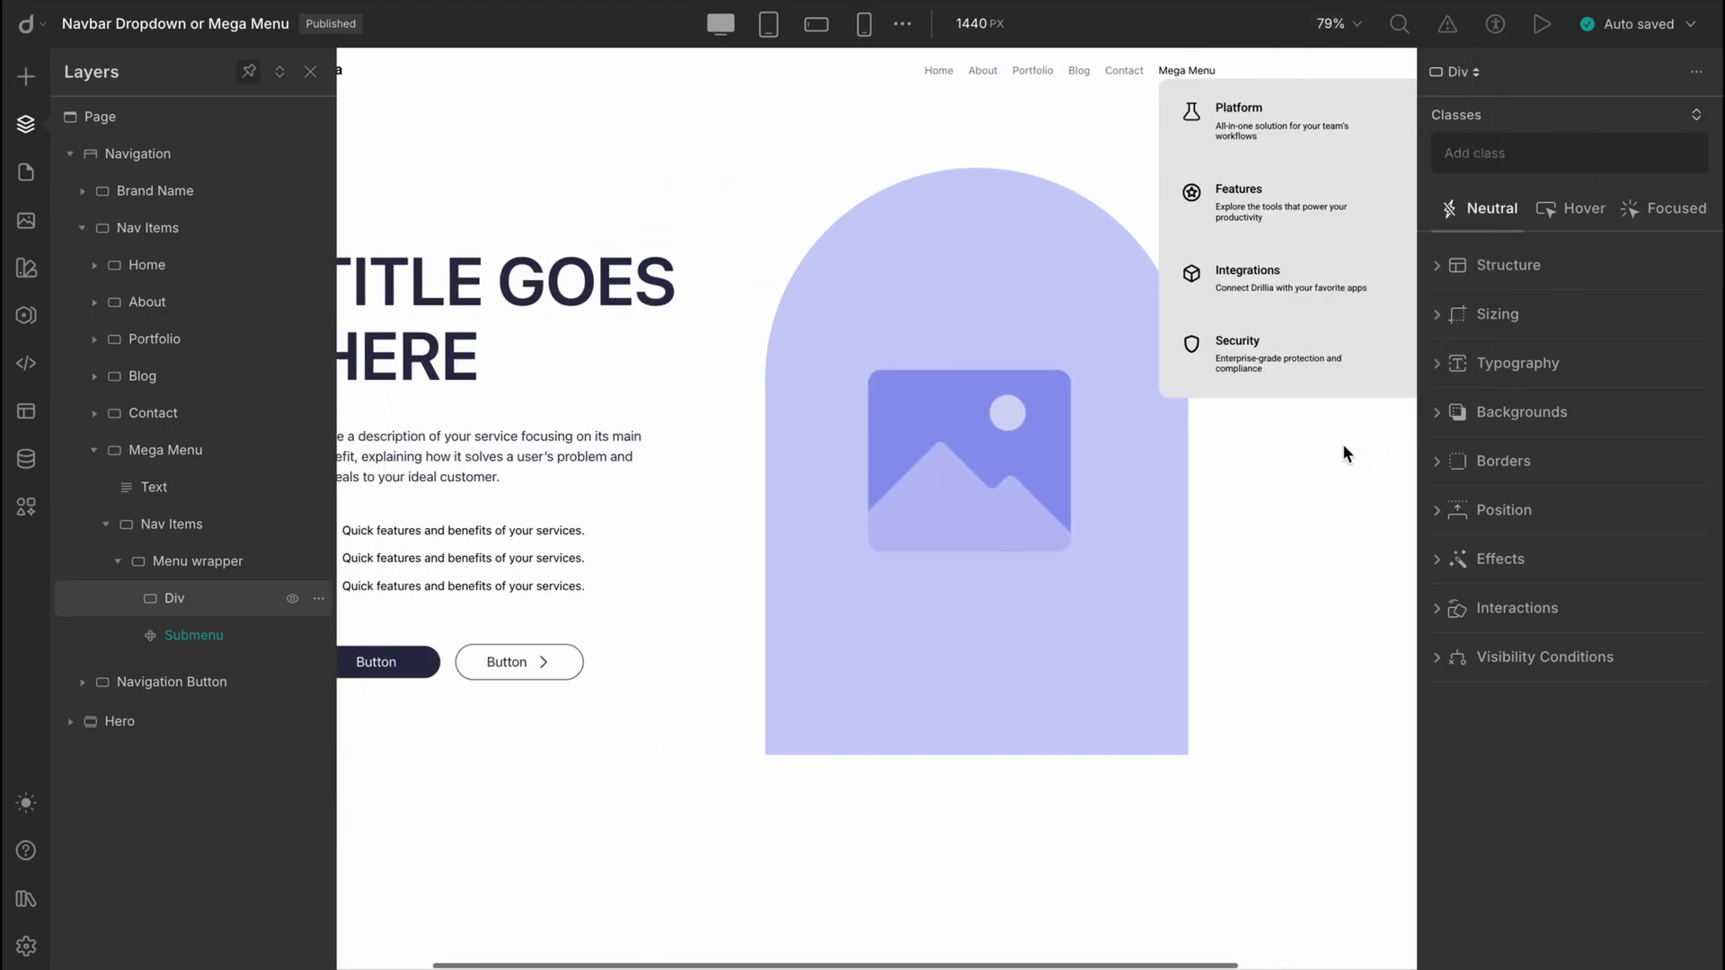
scroll(1342, 443, left, 3)
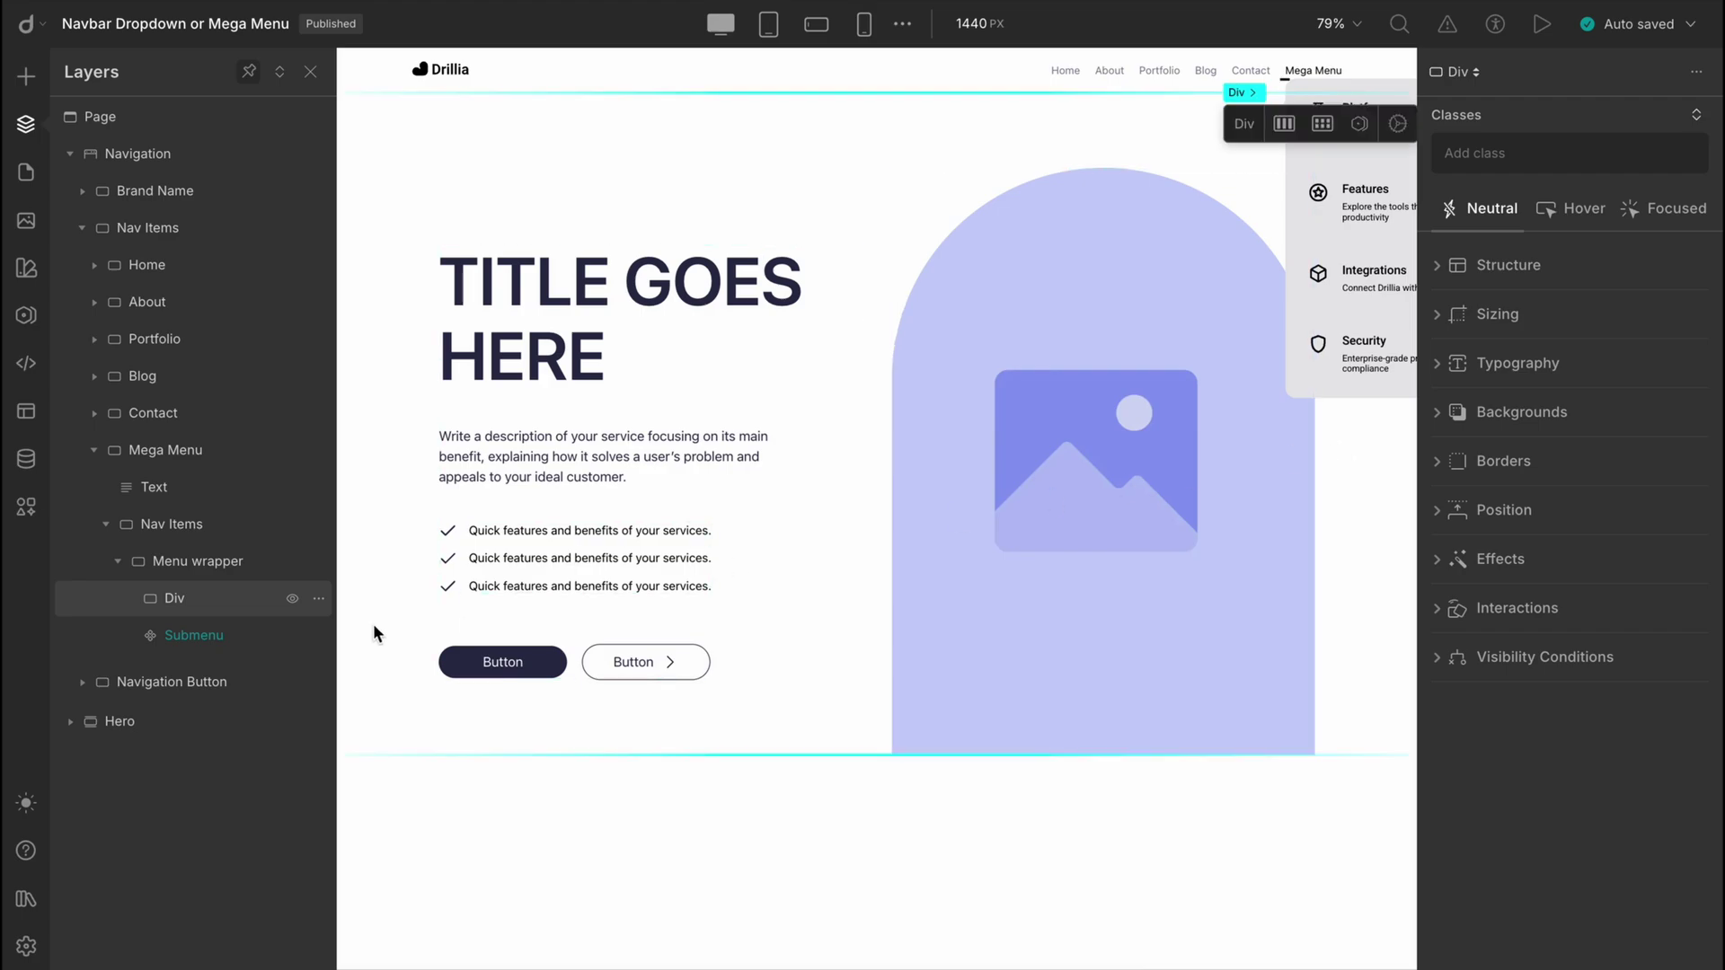
click(195, 531)
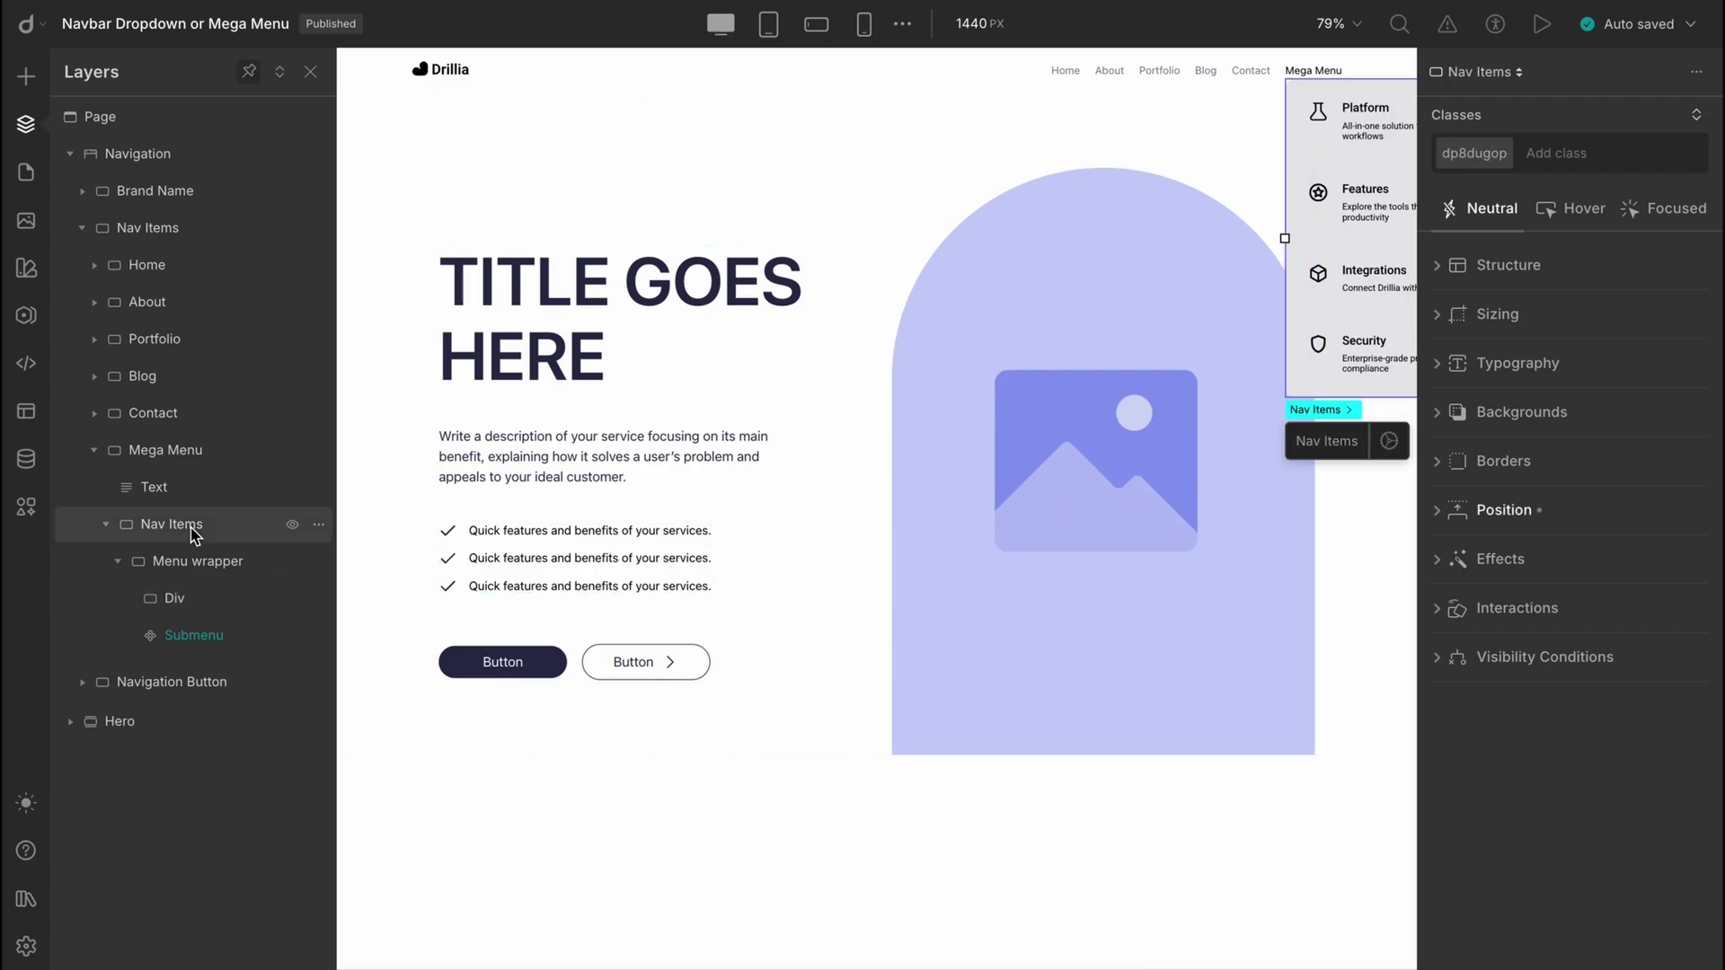
click(1560, 526)
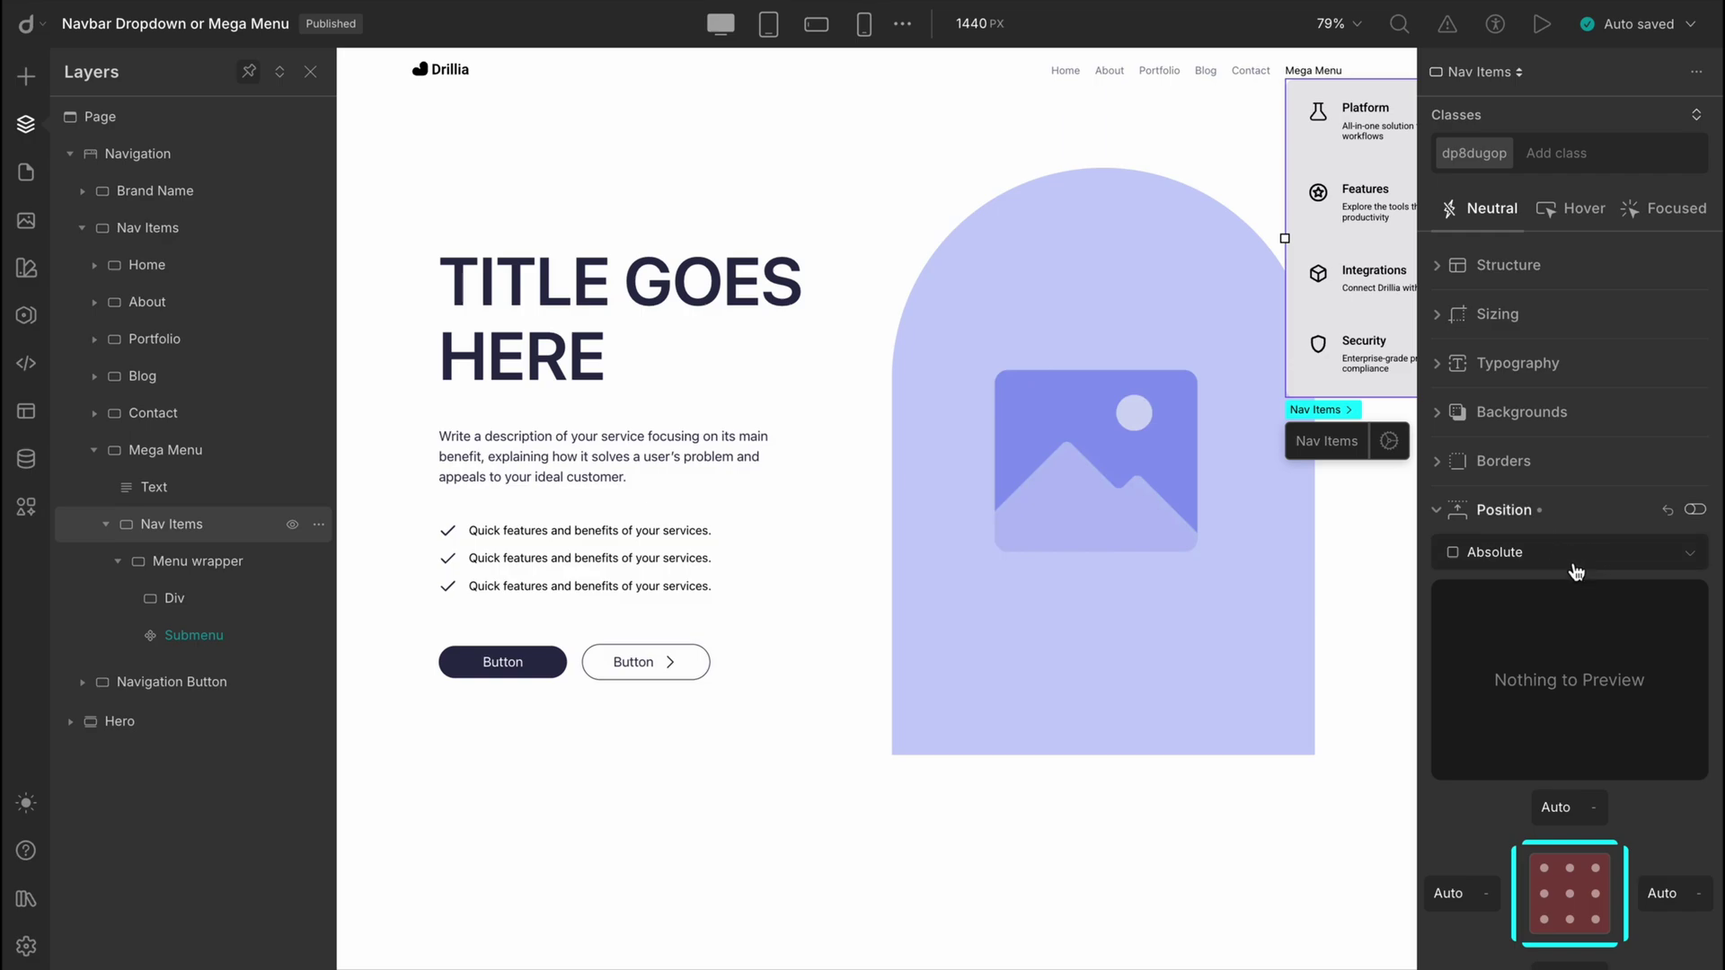
scroll(1595, 563, down, 3)
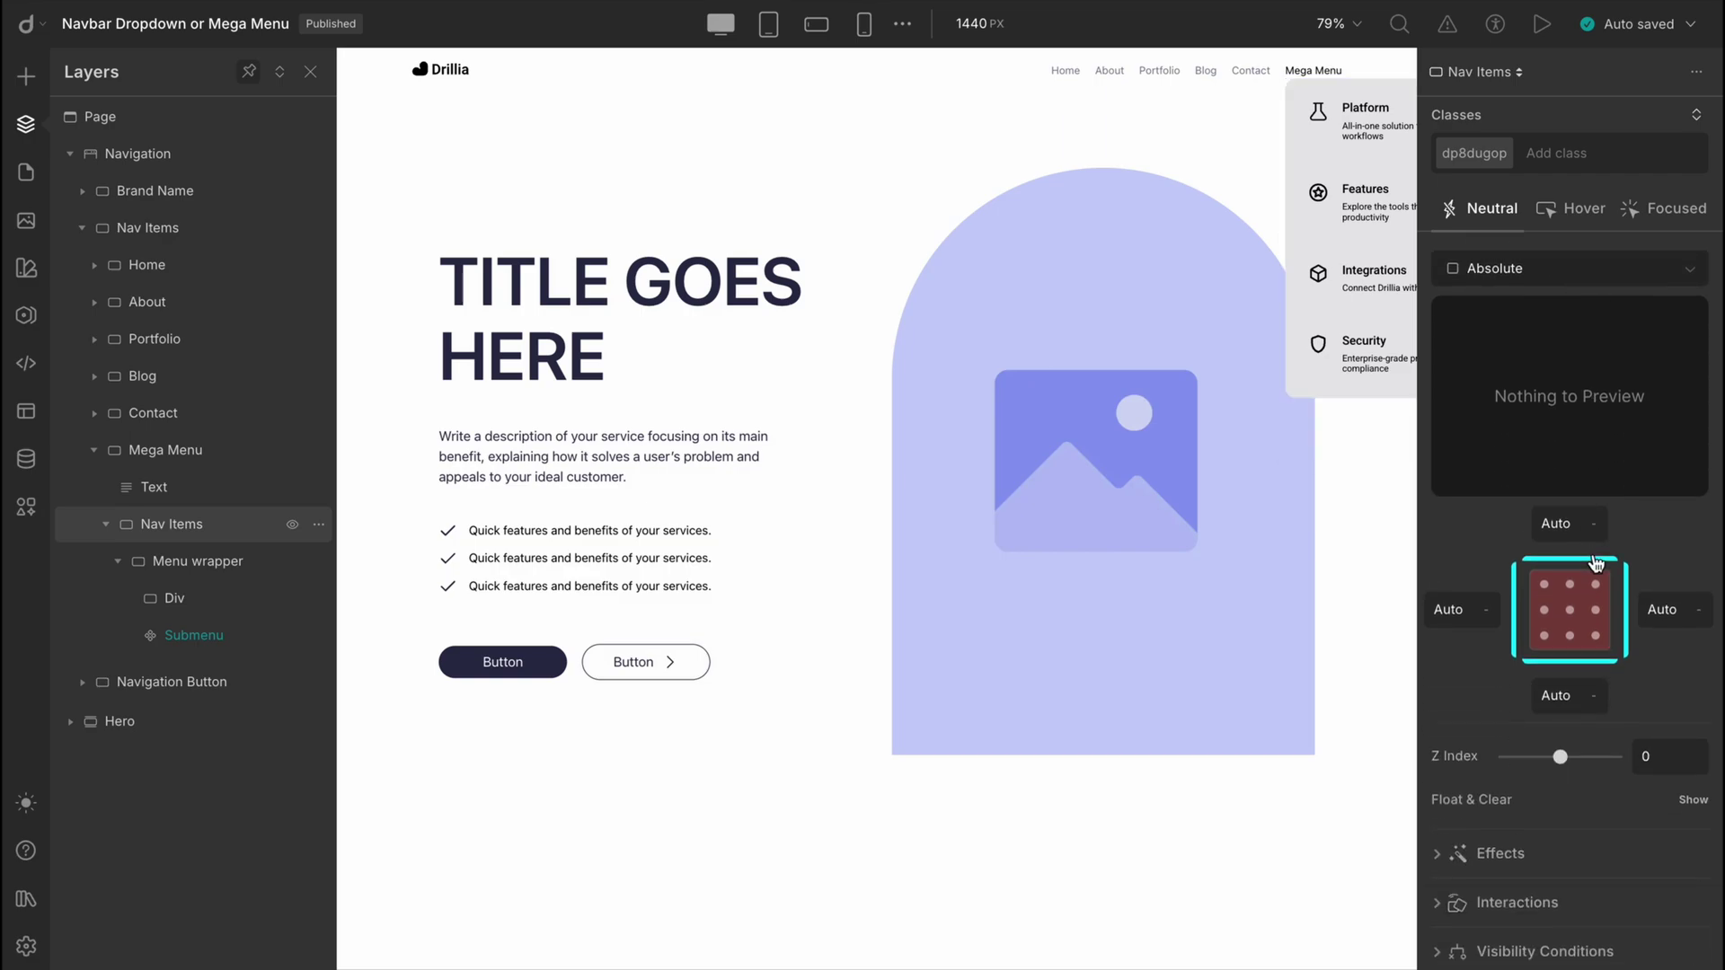
click(1699, 611)
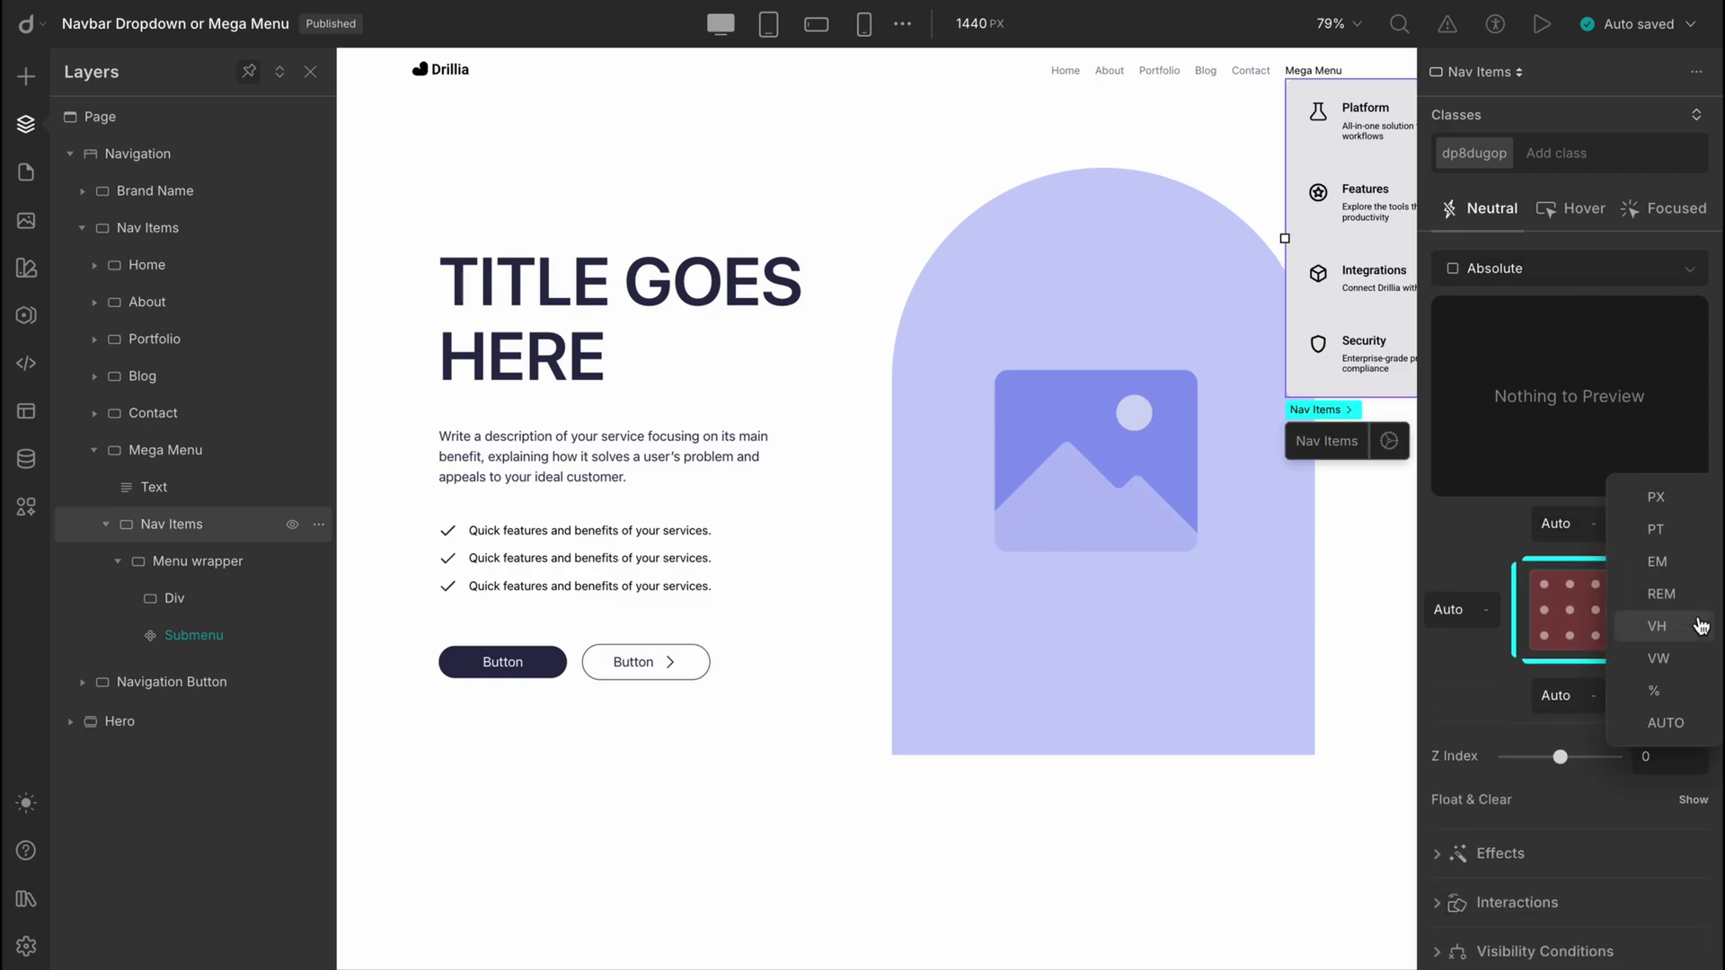
click(1661, 691)
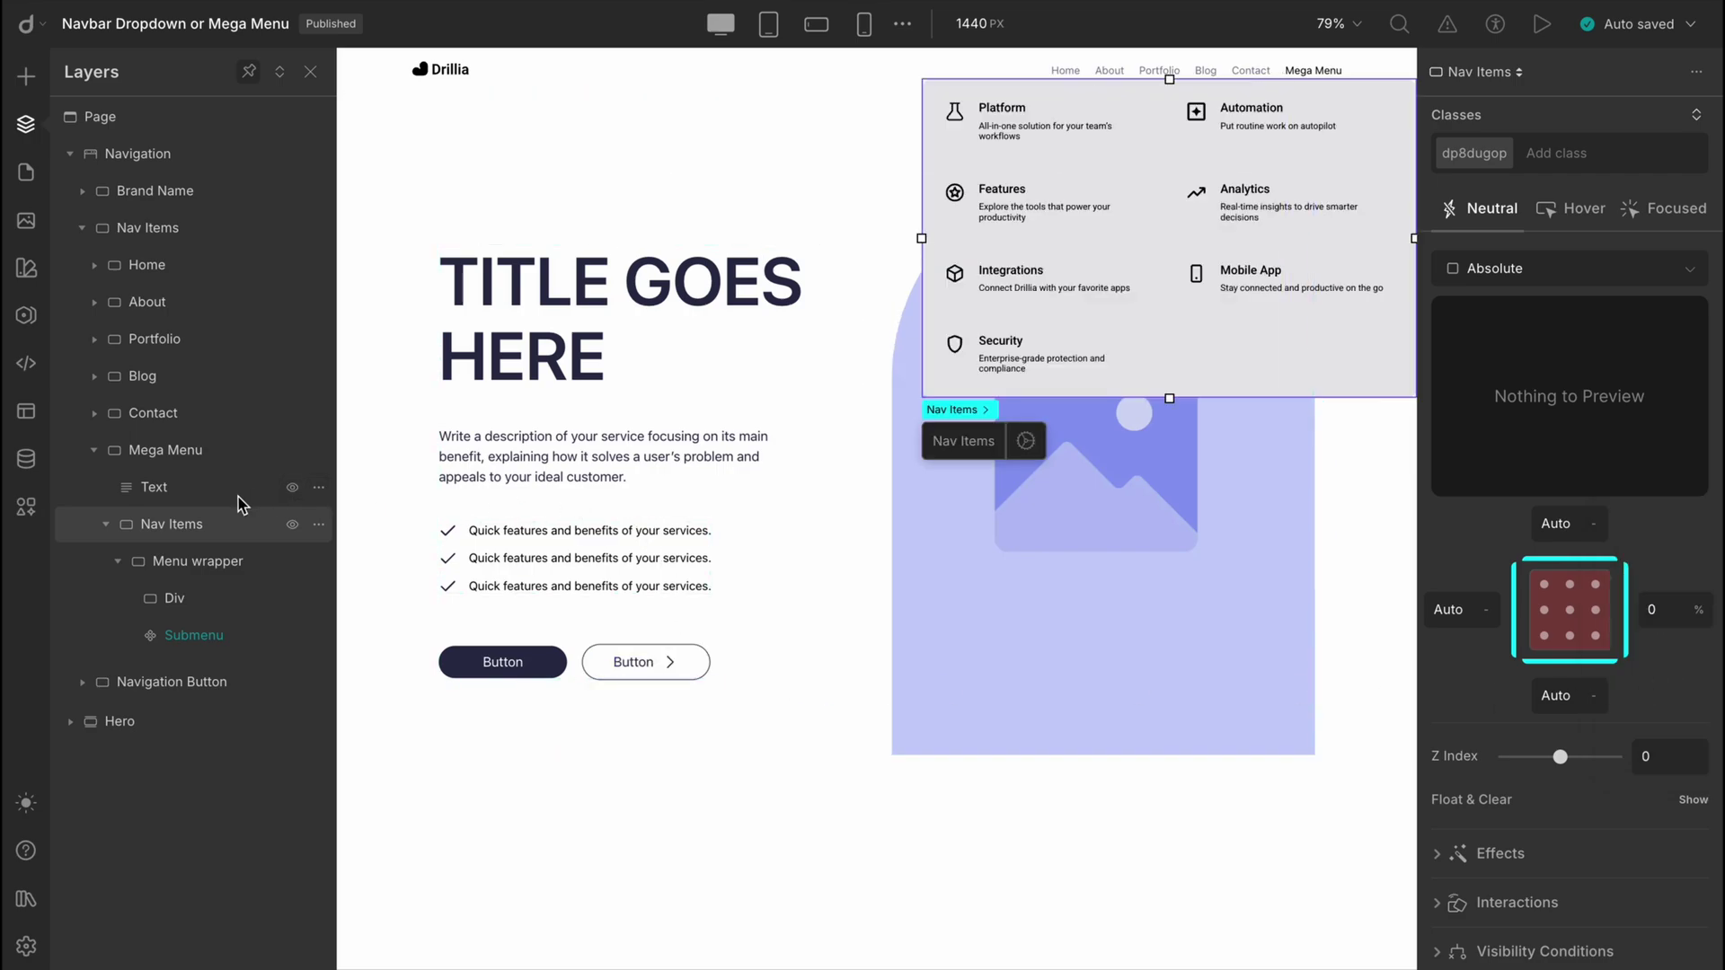
click(214, 562)
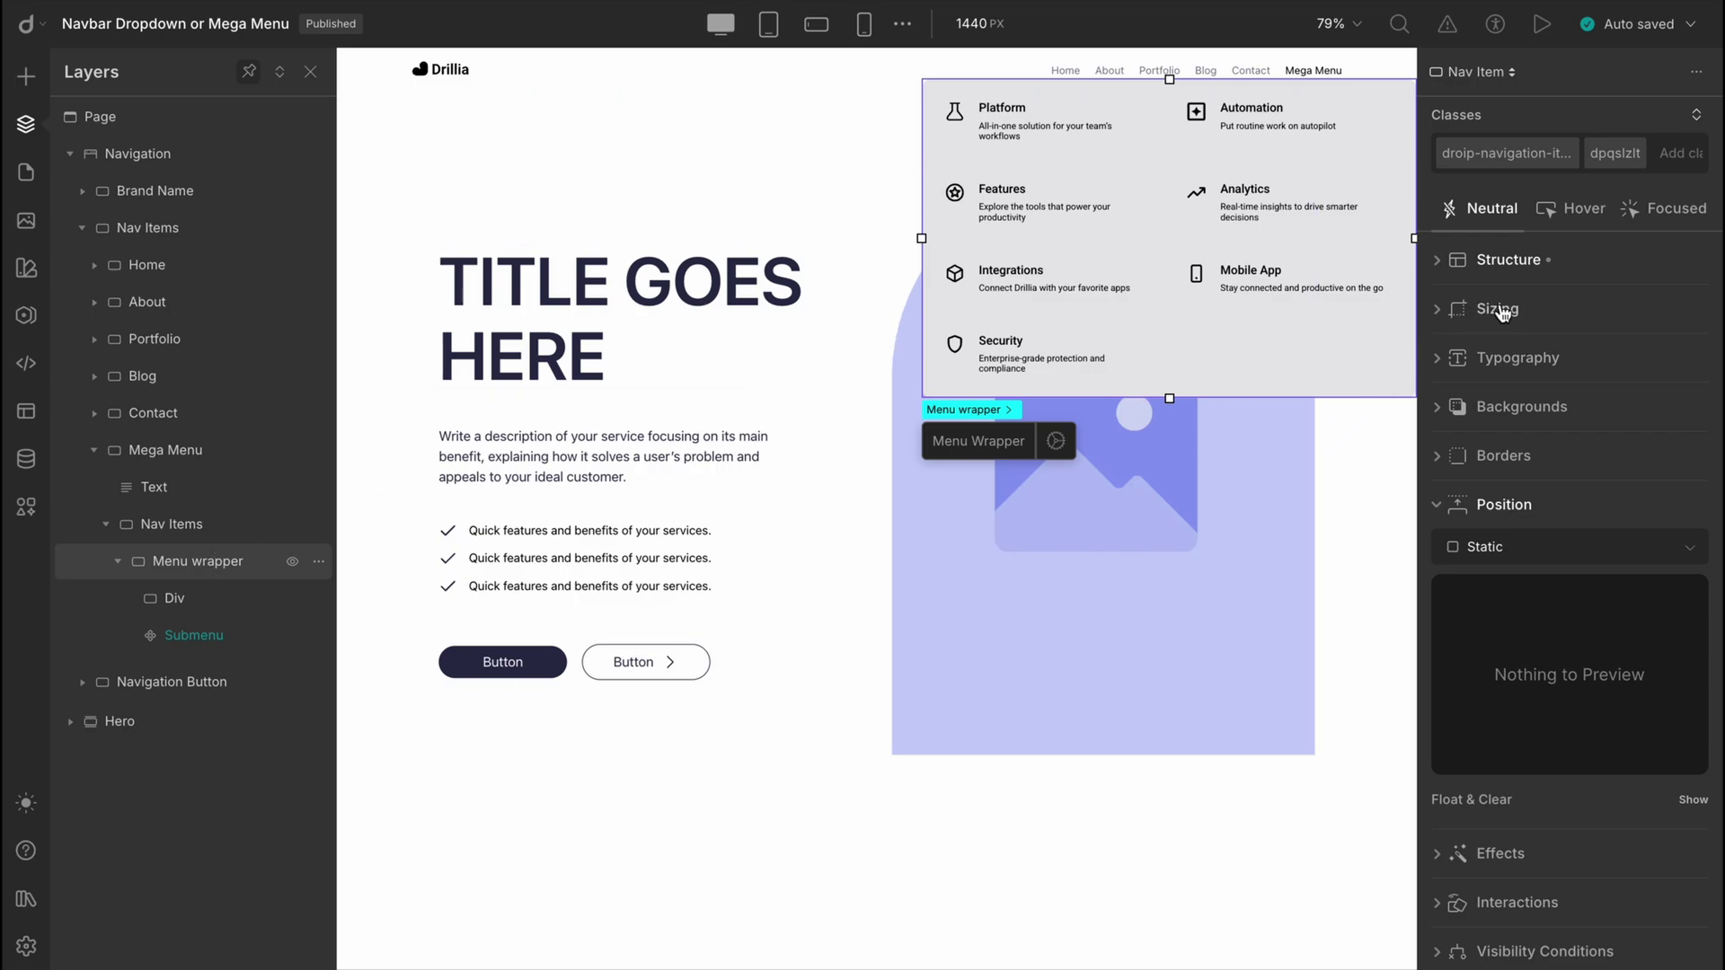
- Give the Menu wrapper a 100 px right margin and a 20 px top margin
click(1523, 265)
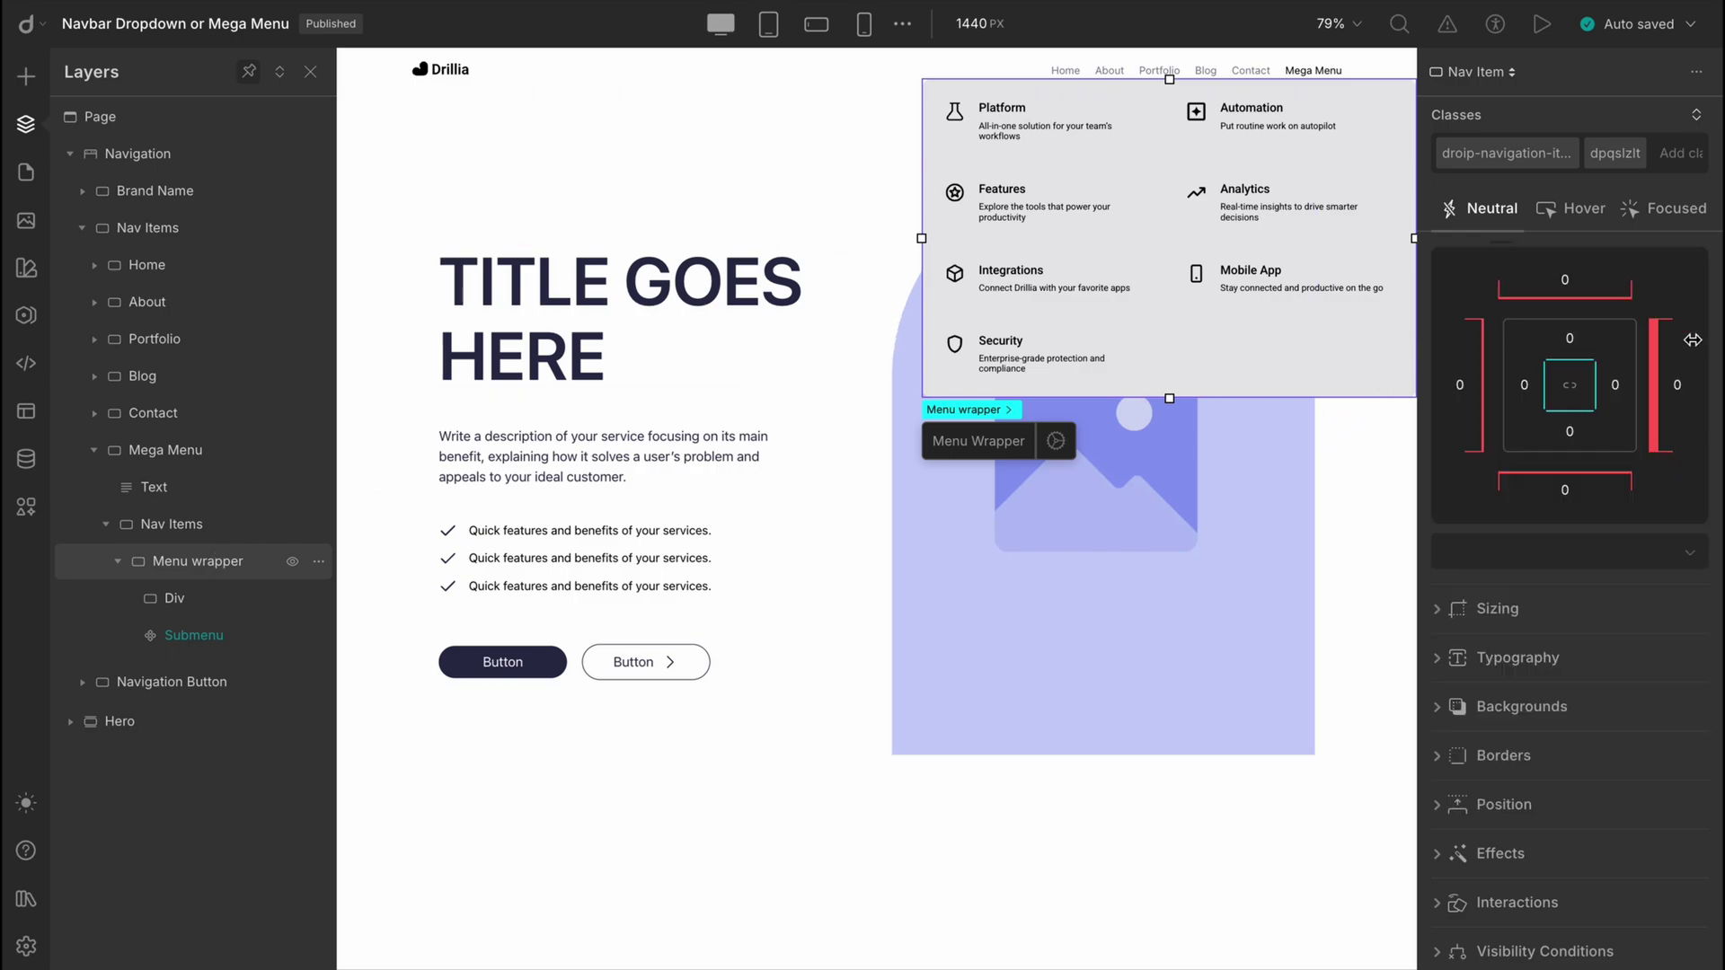
click(1678, 388)
click(1678, 407)
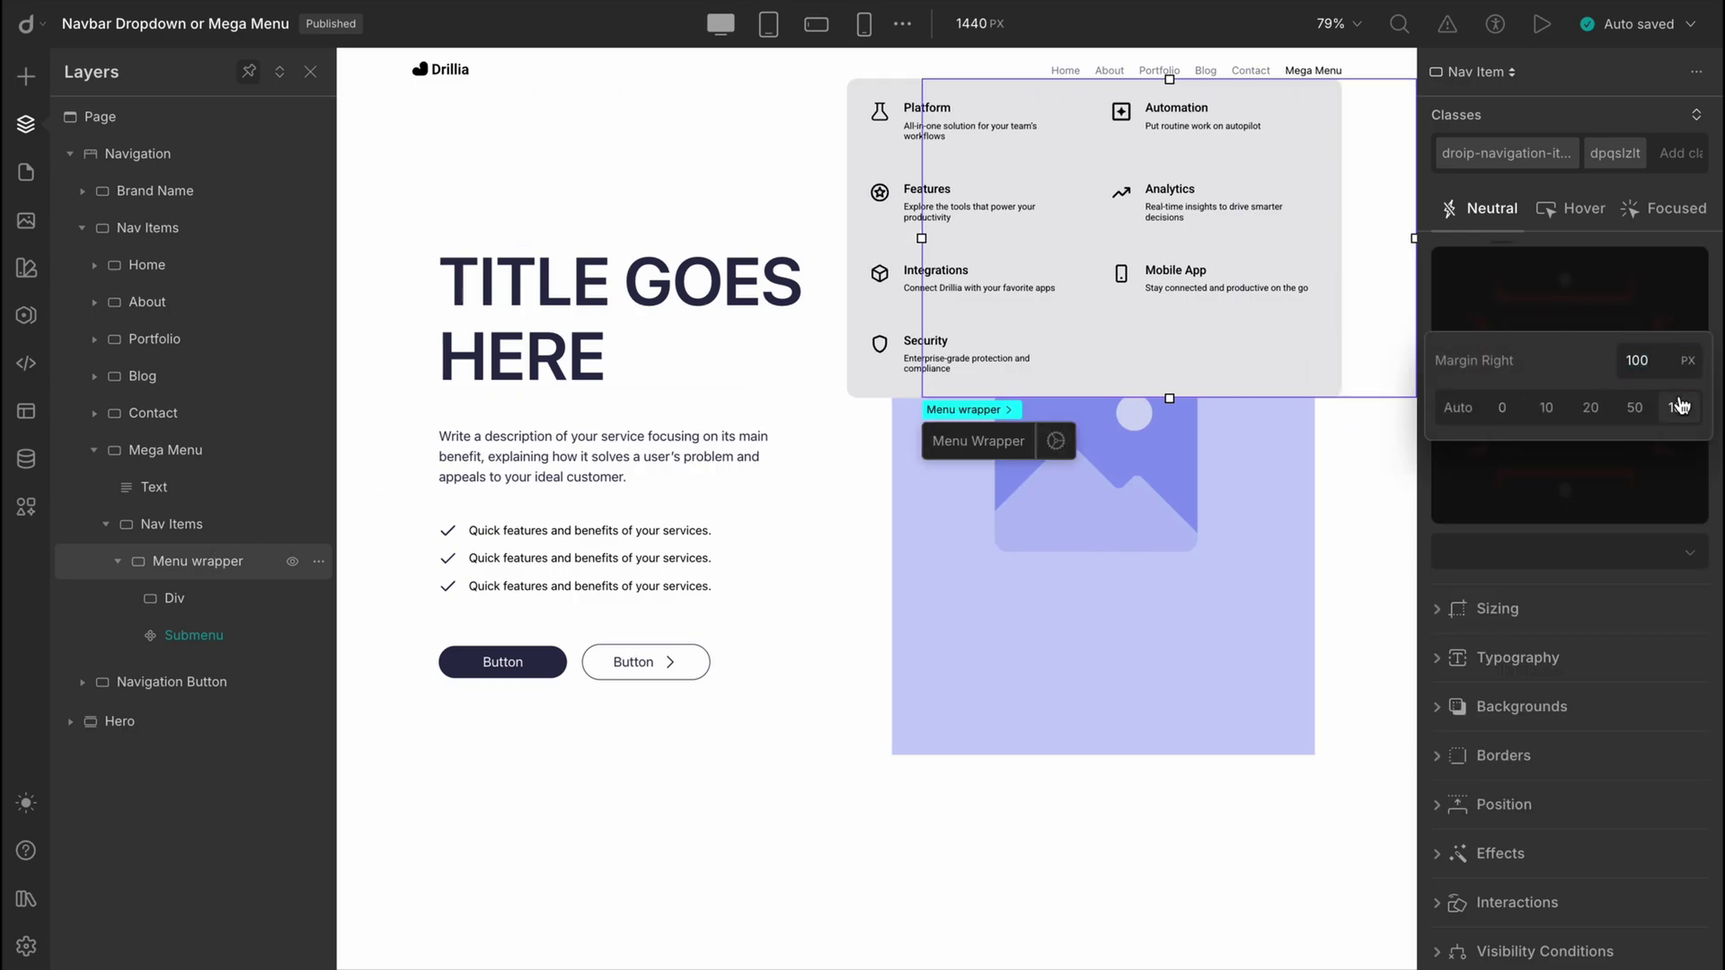
click(1565, 278)
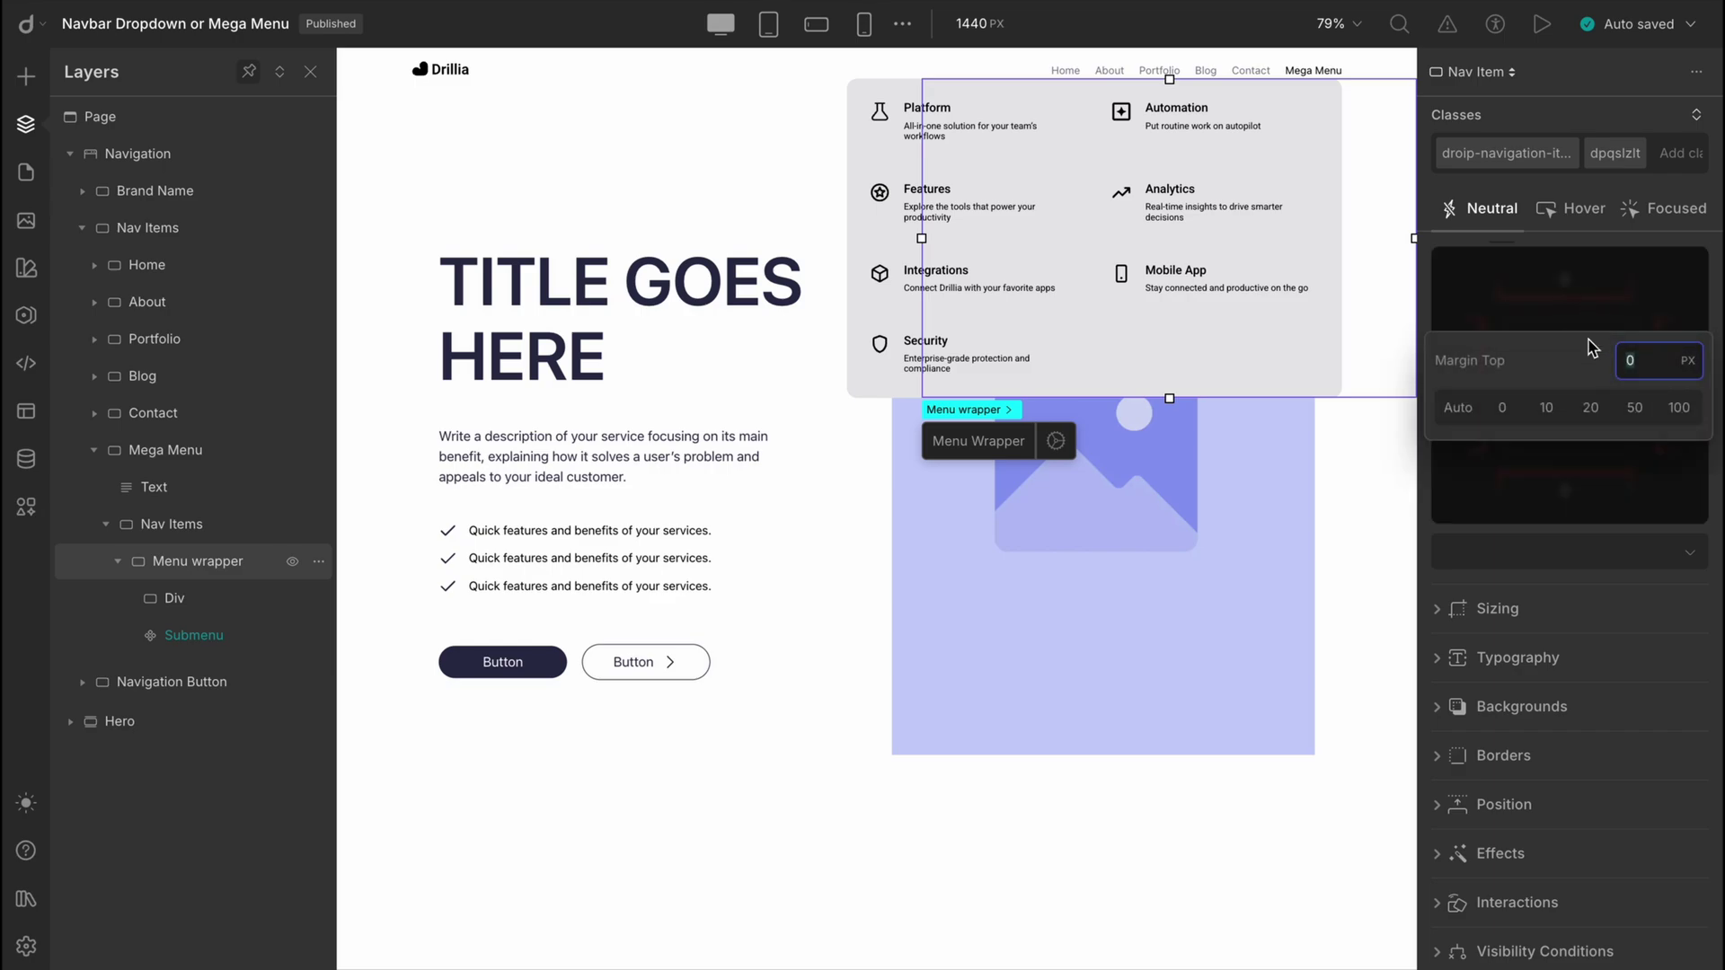
click(1591, 410)
click(1377, 471)
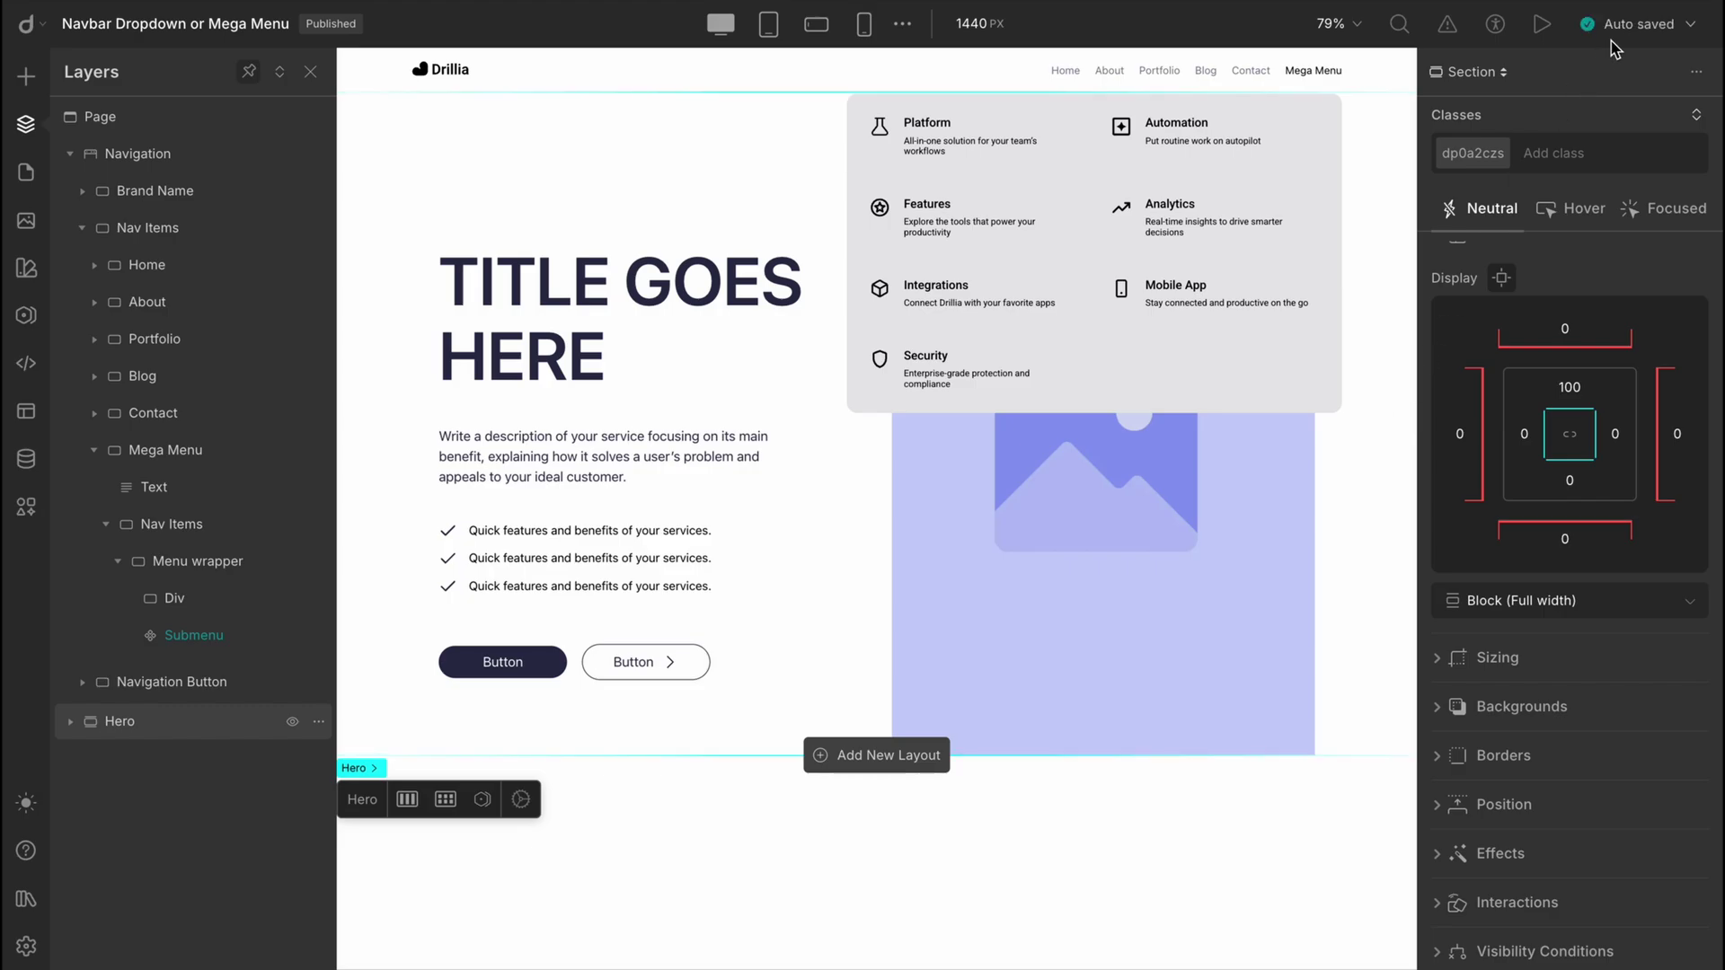
click(1542, 25)
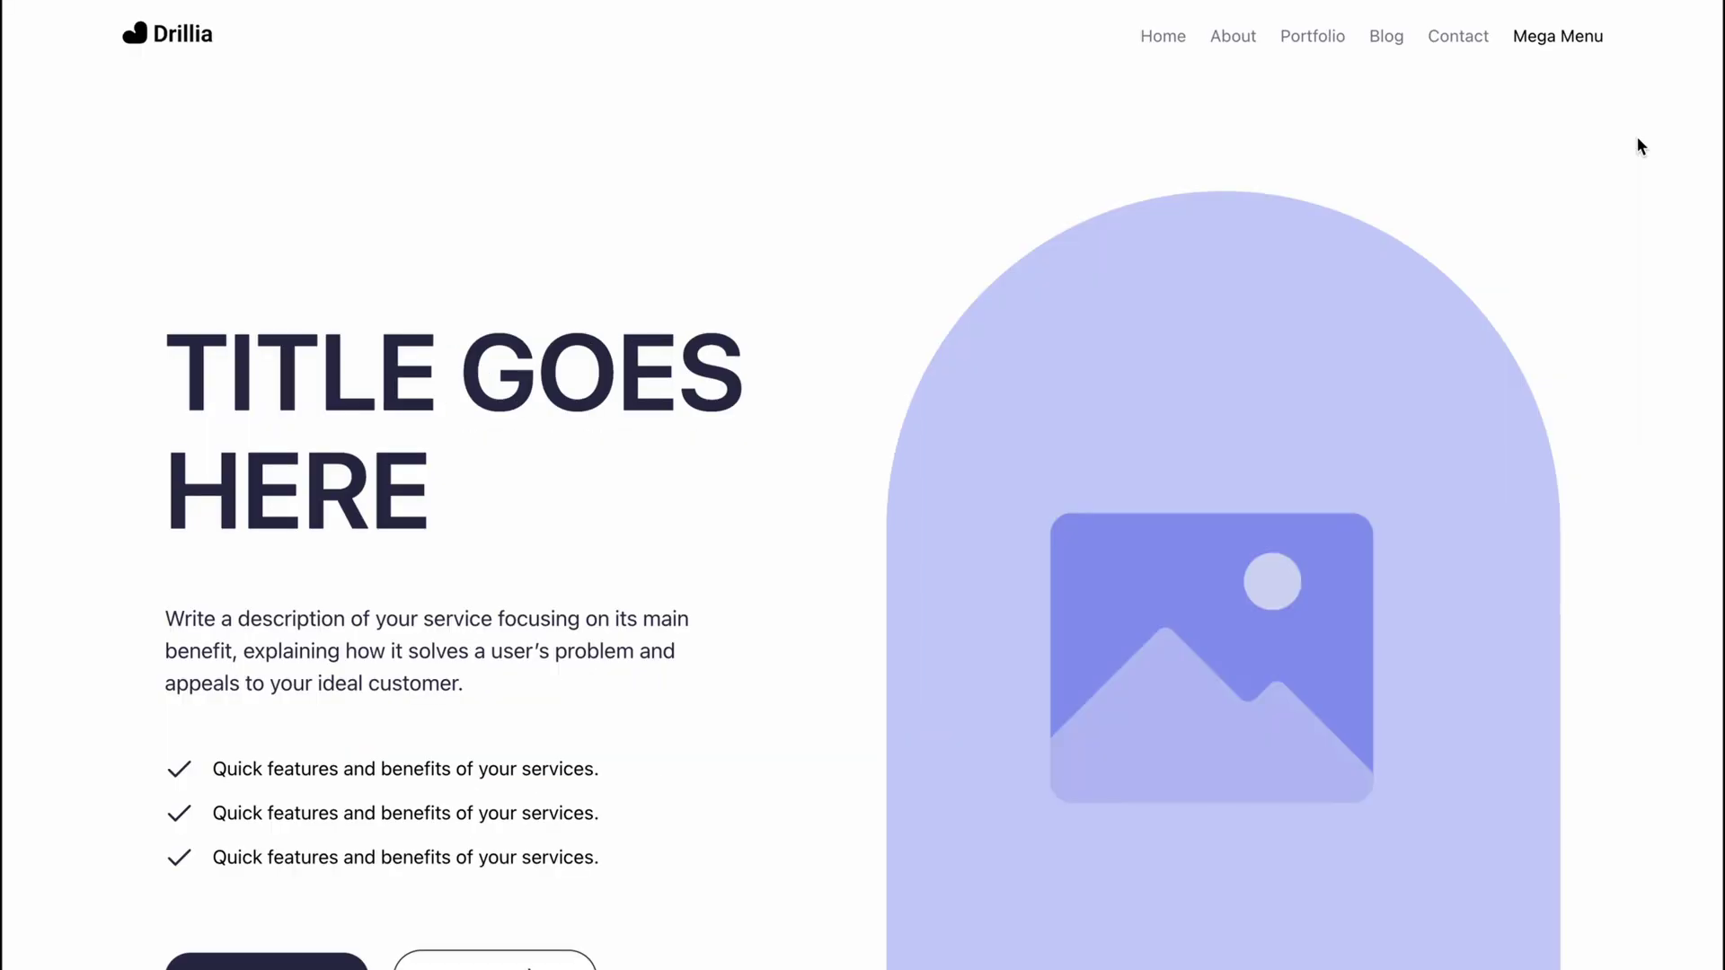
mouse_move(1579, 41)
mouse_move(1525, 32)
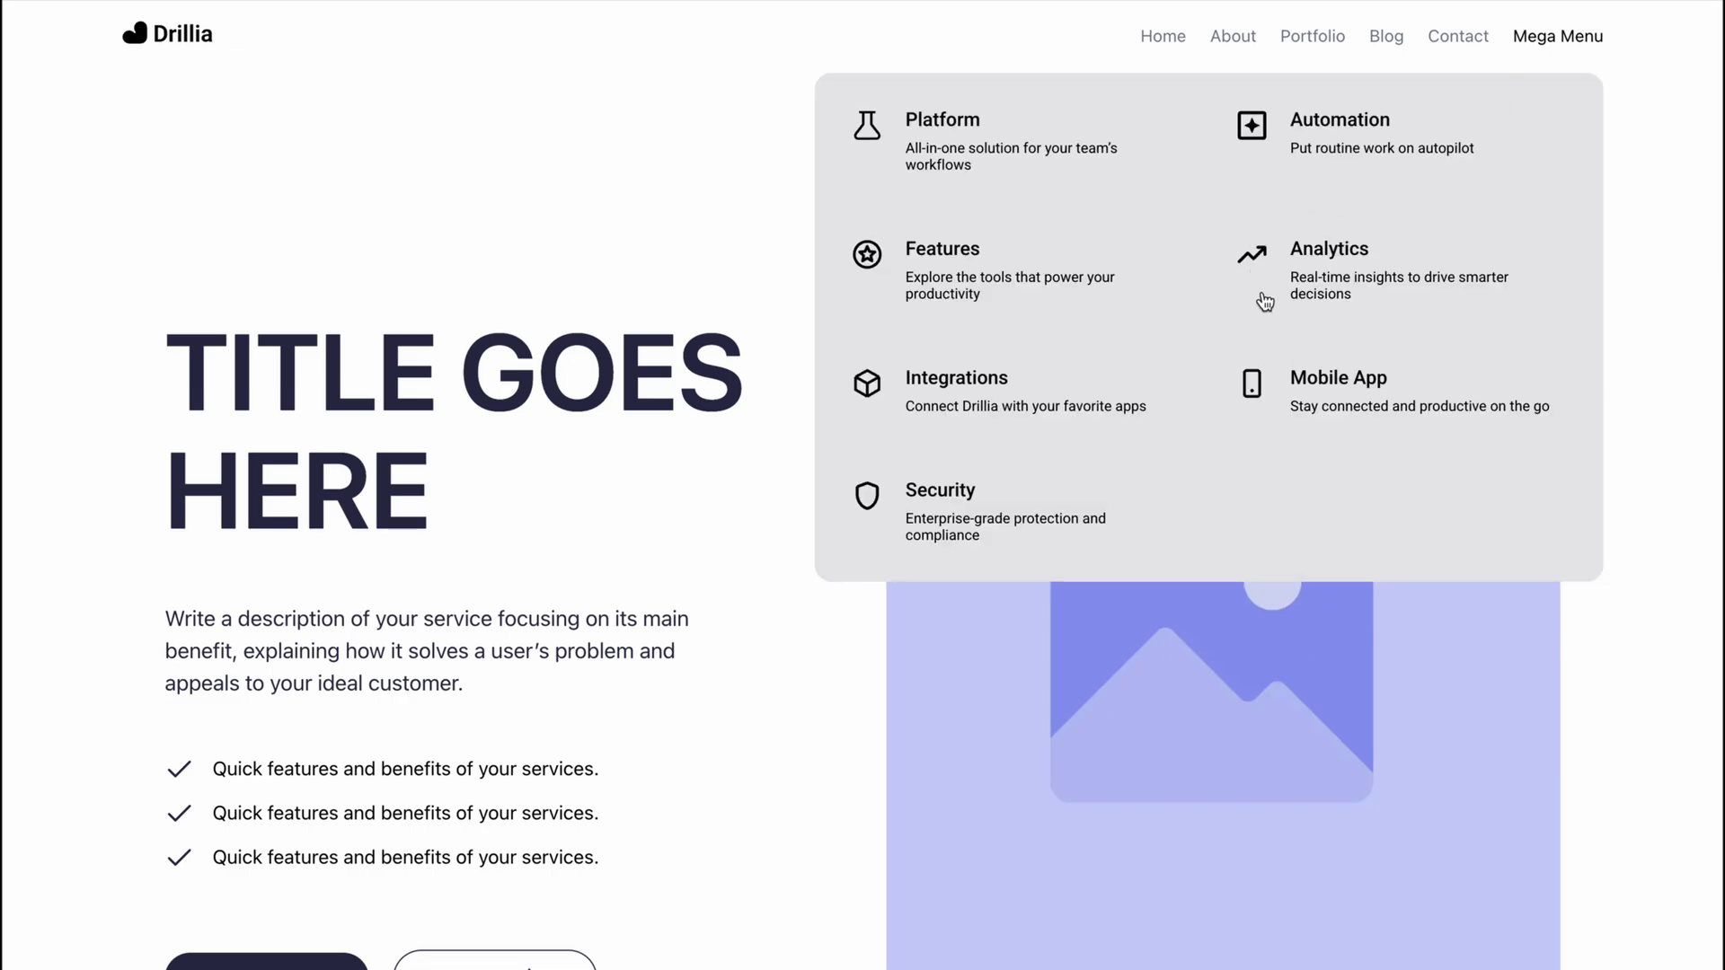
click(1321, 285)
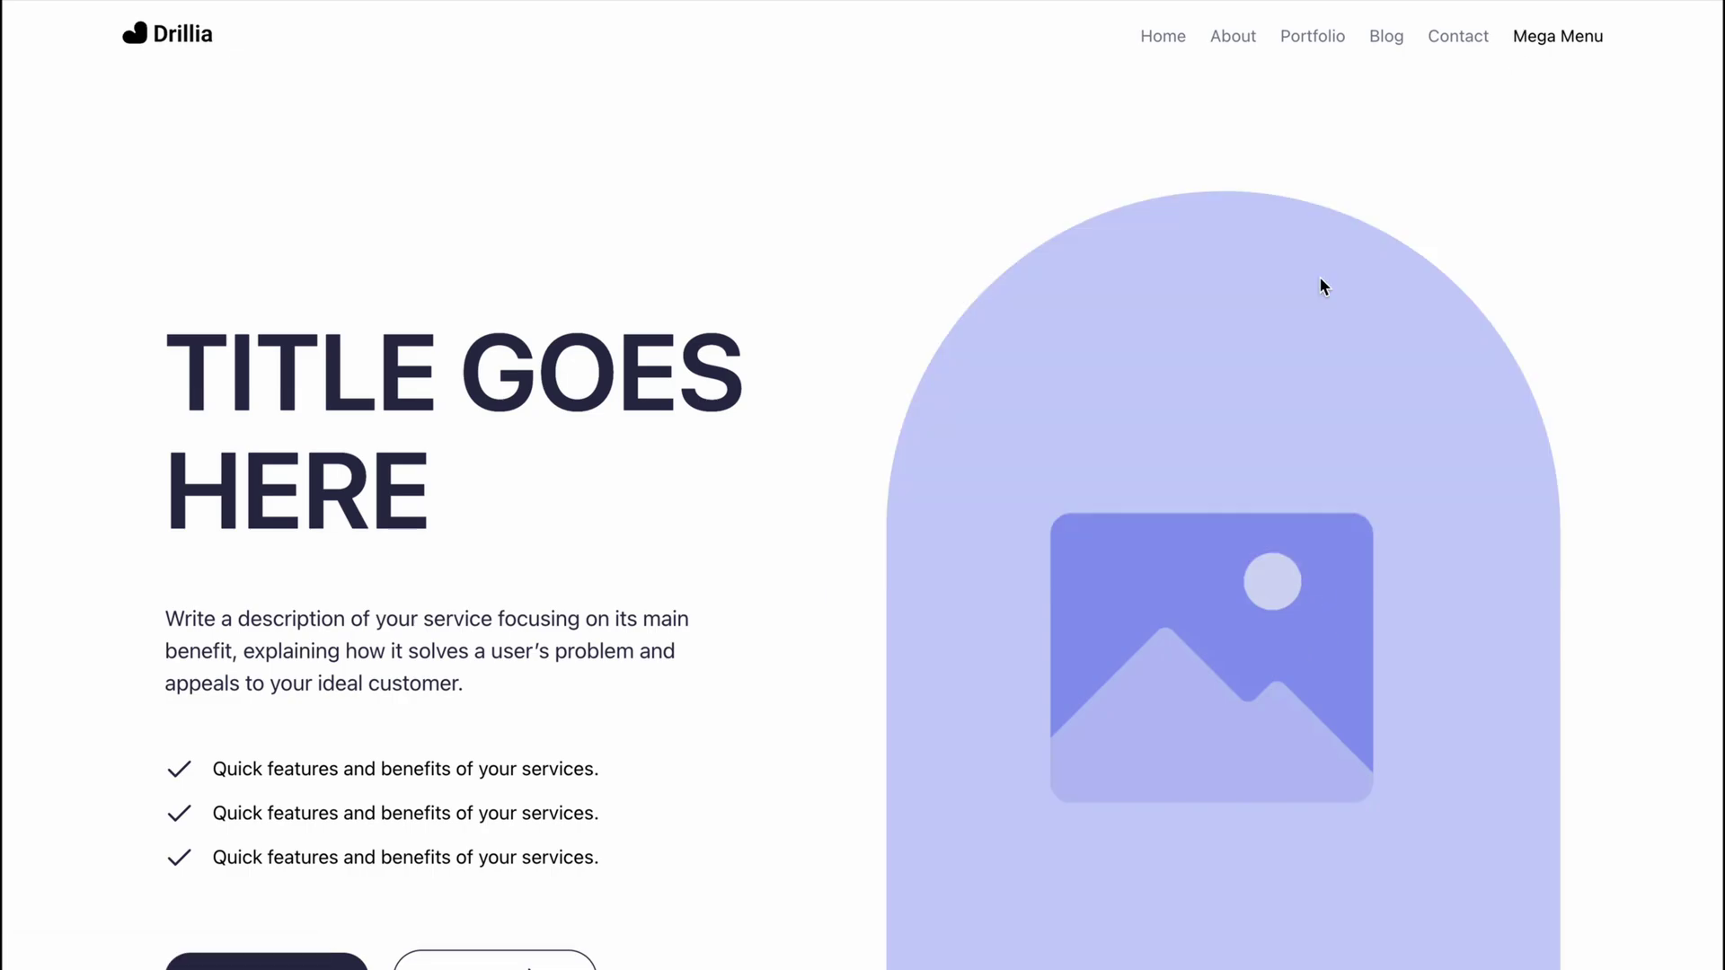
scroll(994, 517, down, 2)
scroll(994, 512, up, 2)
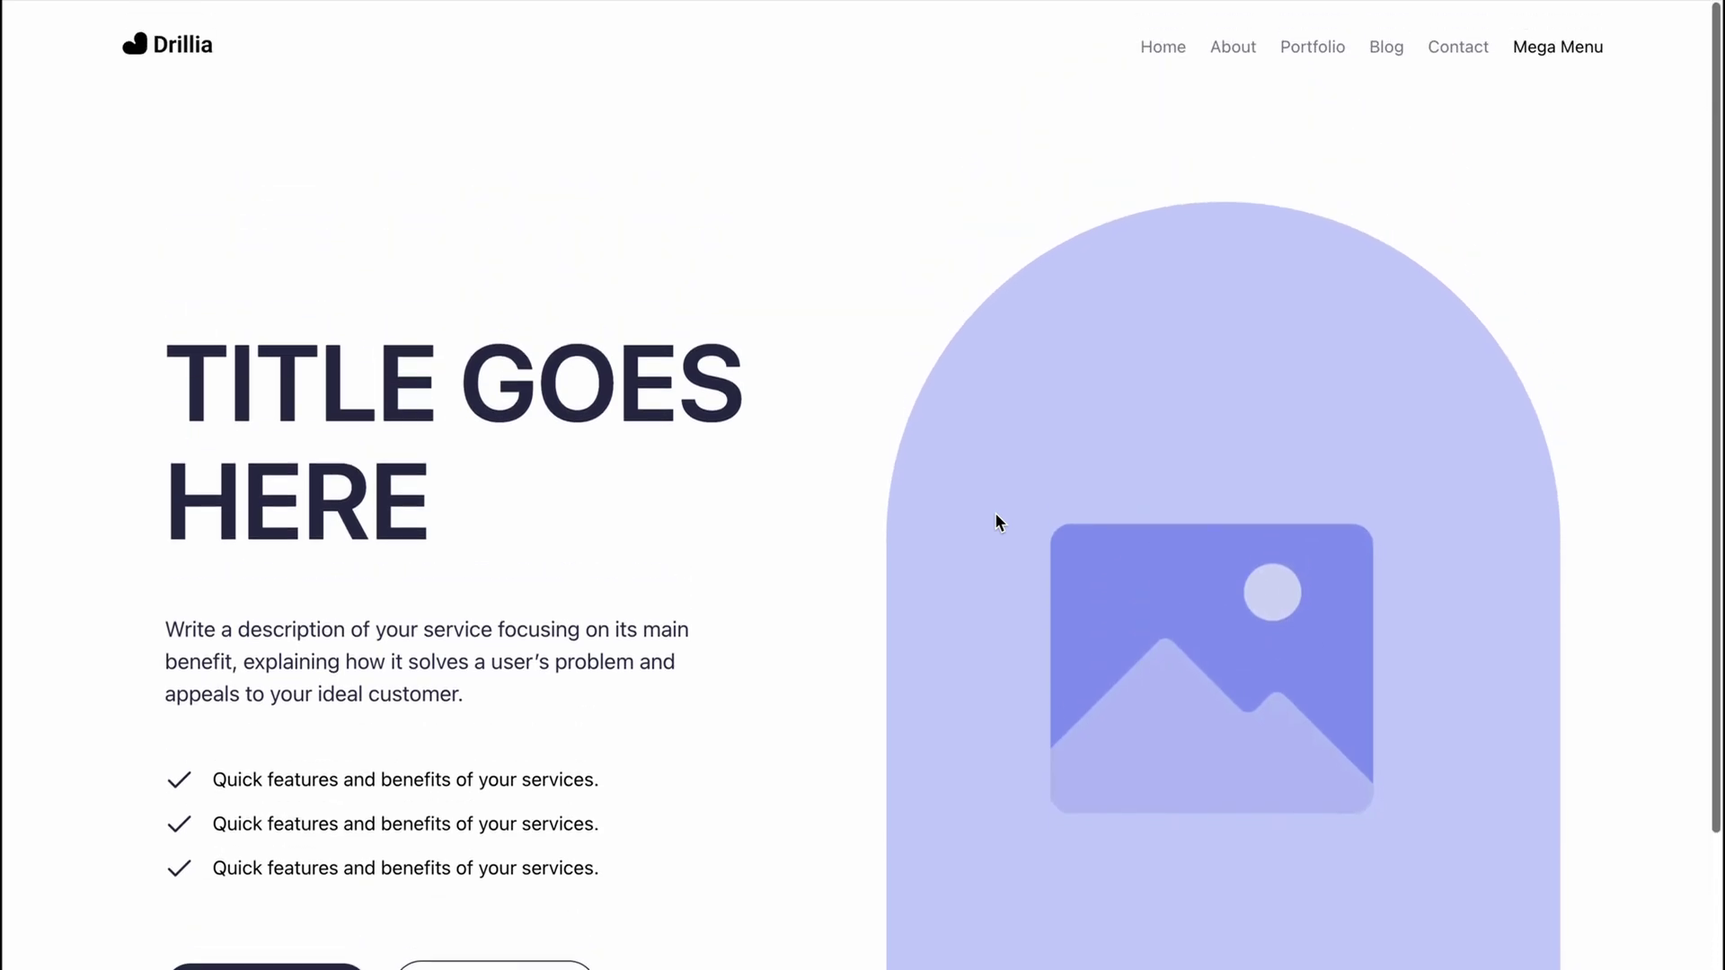
mouse_move(1535, 39)
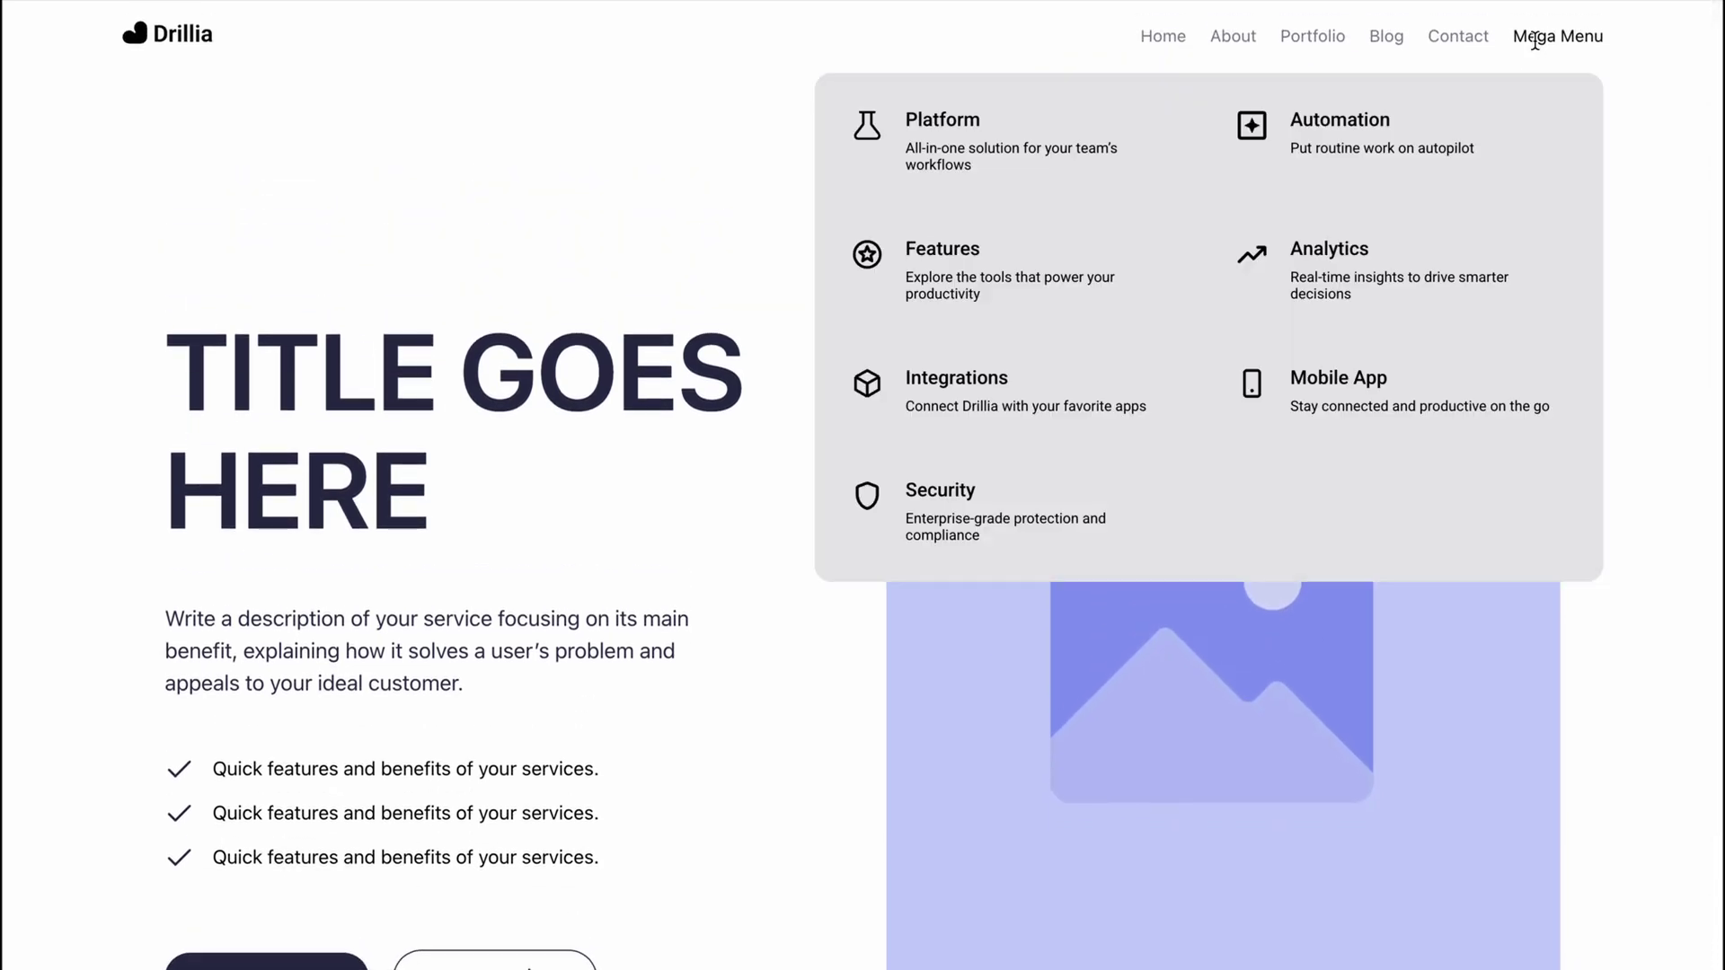
click(1474, 145)
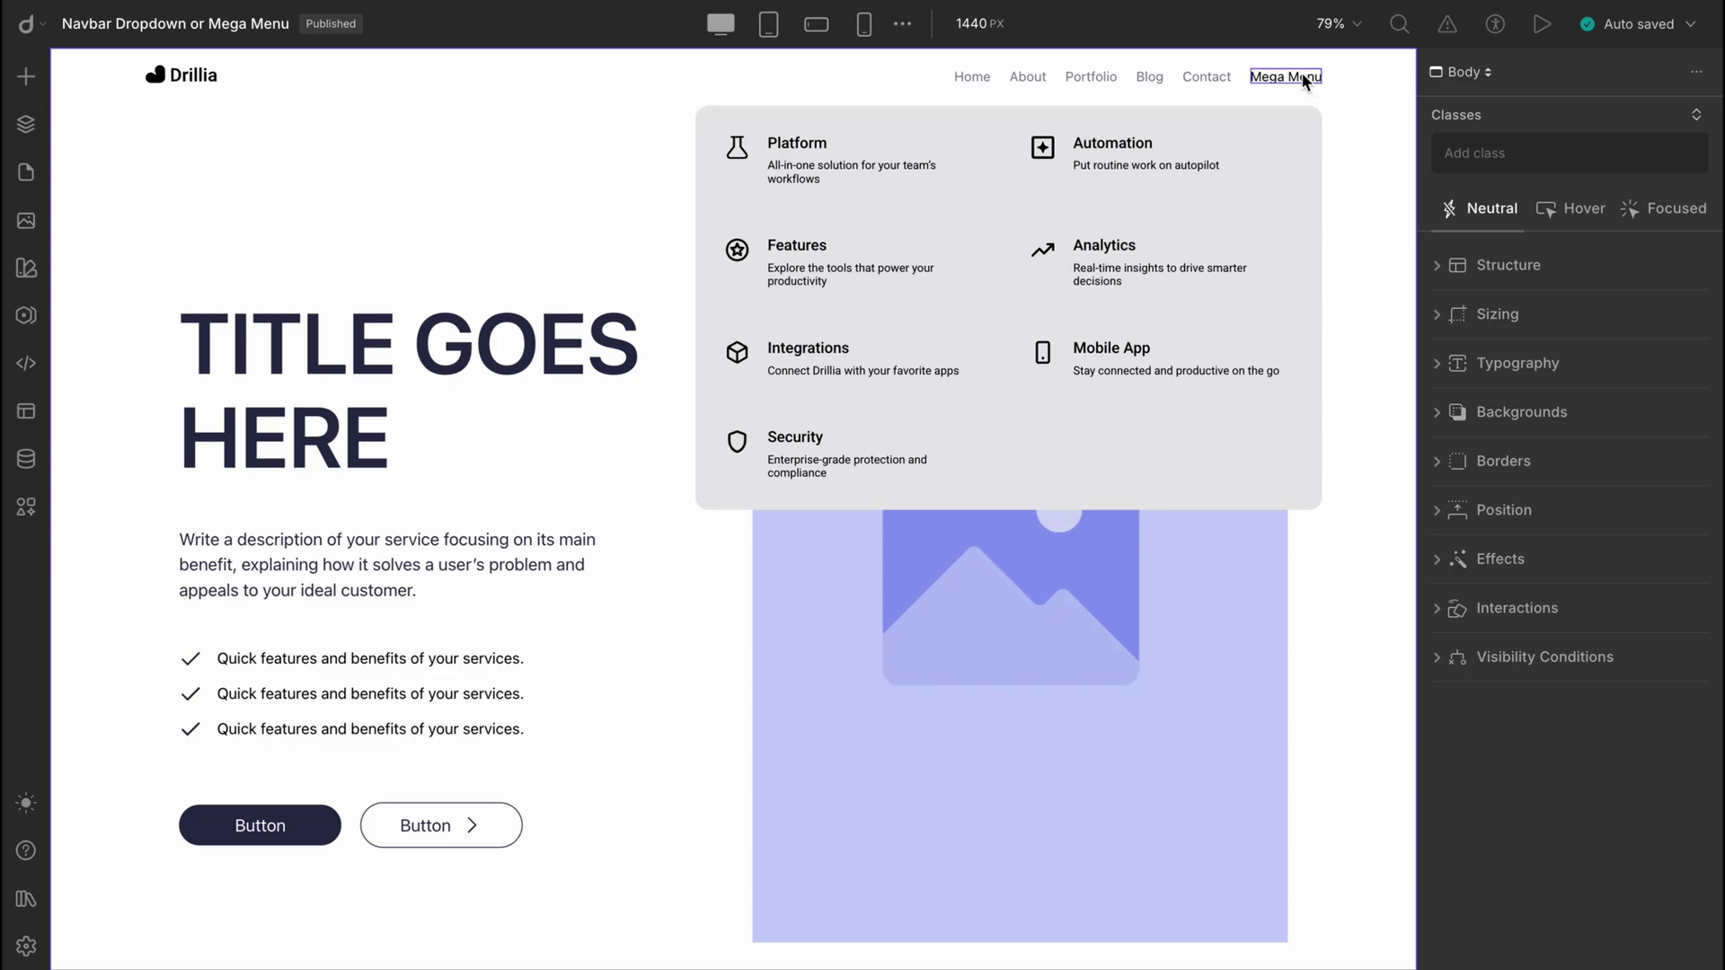
- Toggle the Mega Menu item's Hide/Show Menu option off and back on
click(1304, 81)
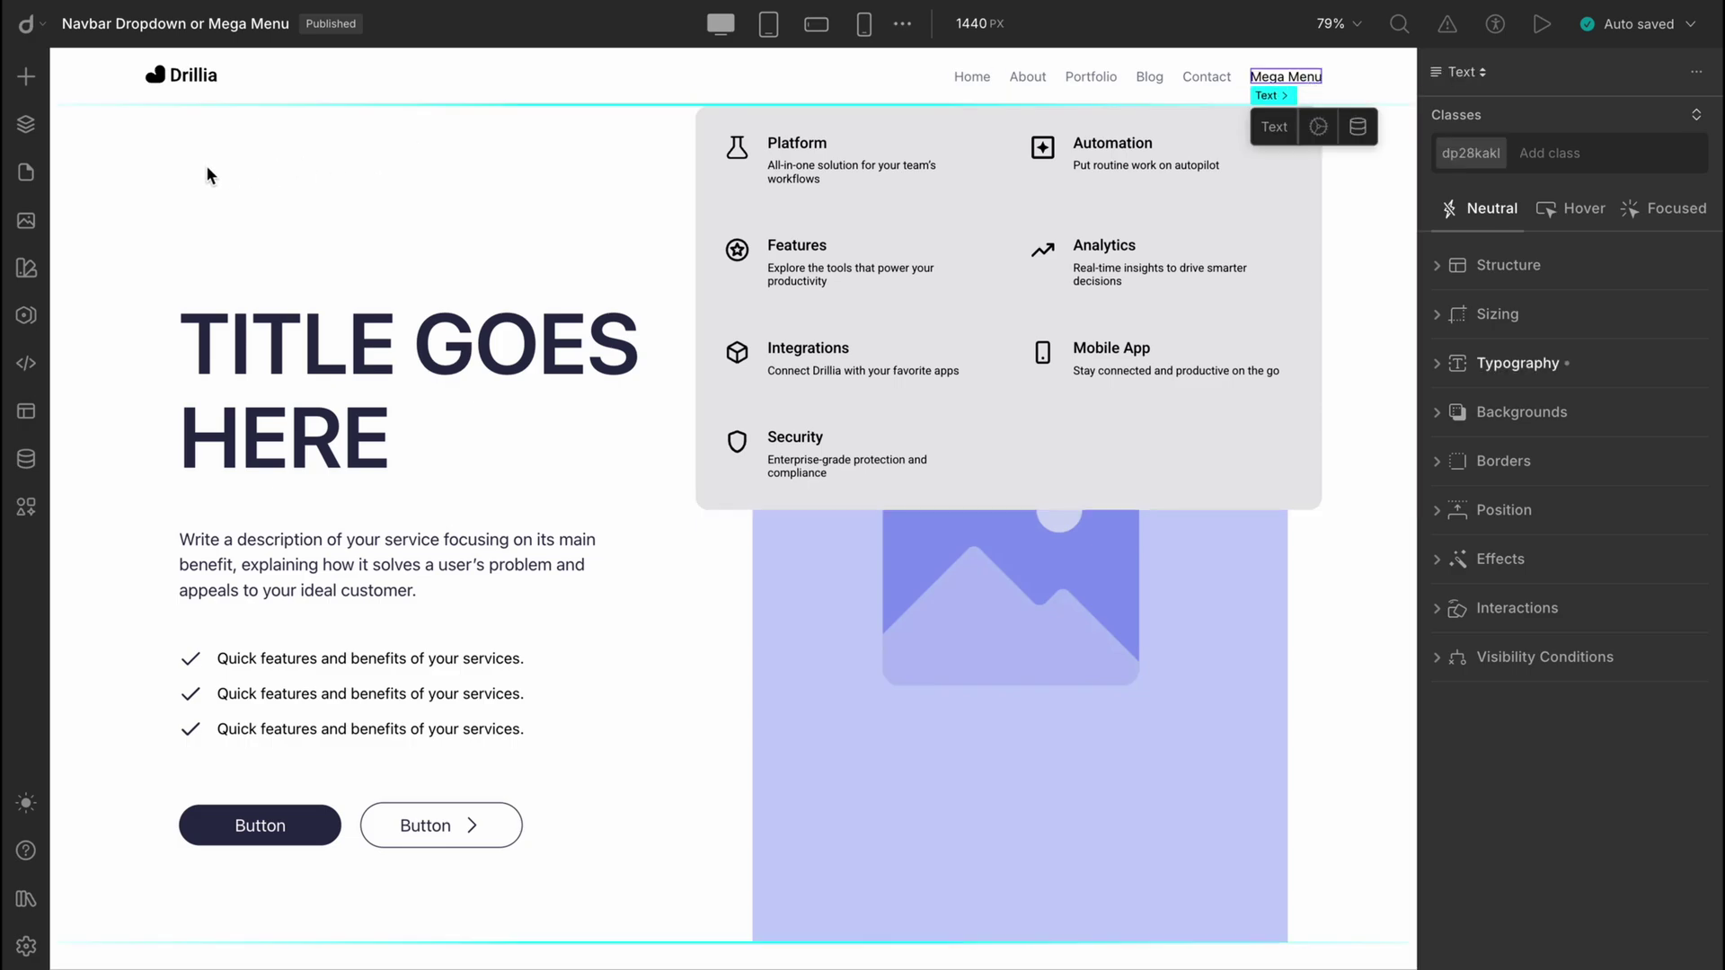
click(28, 77)
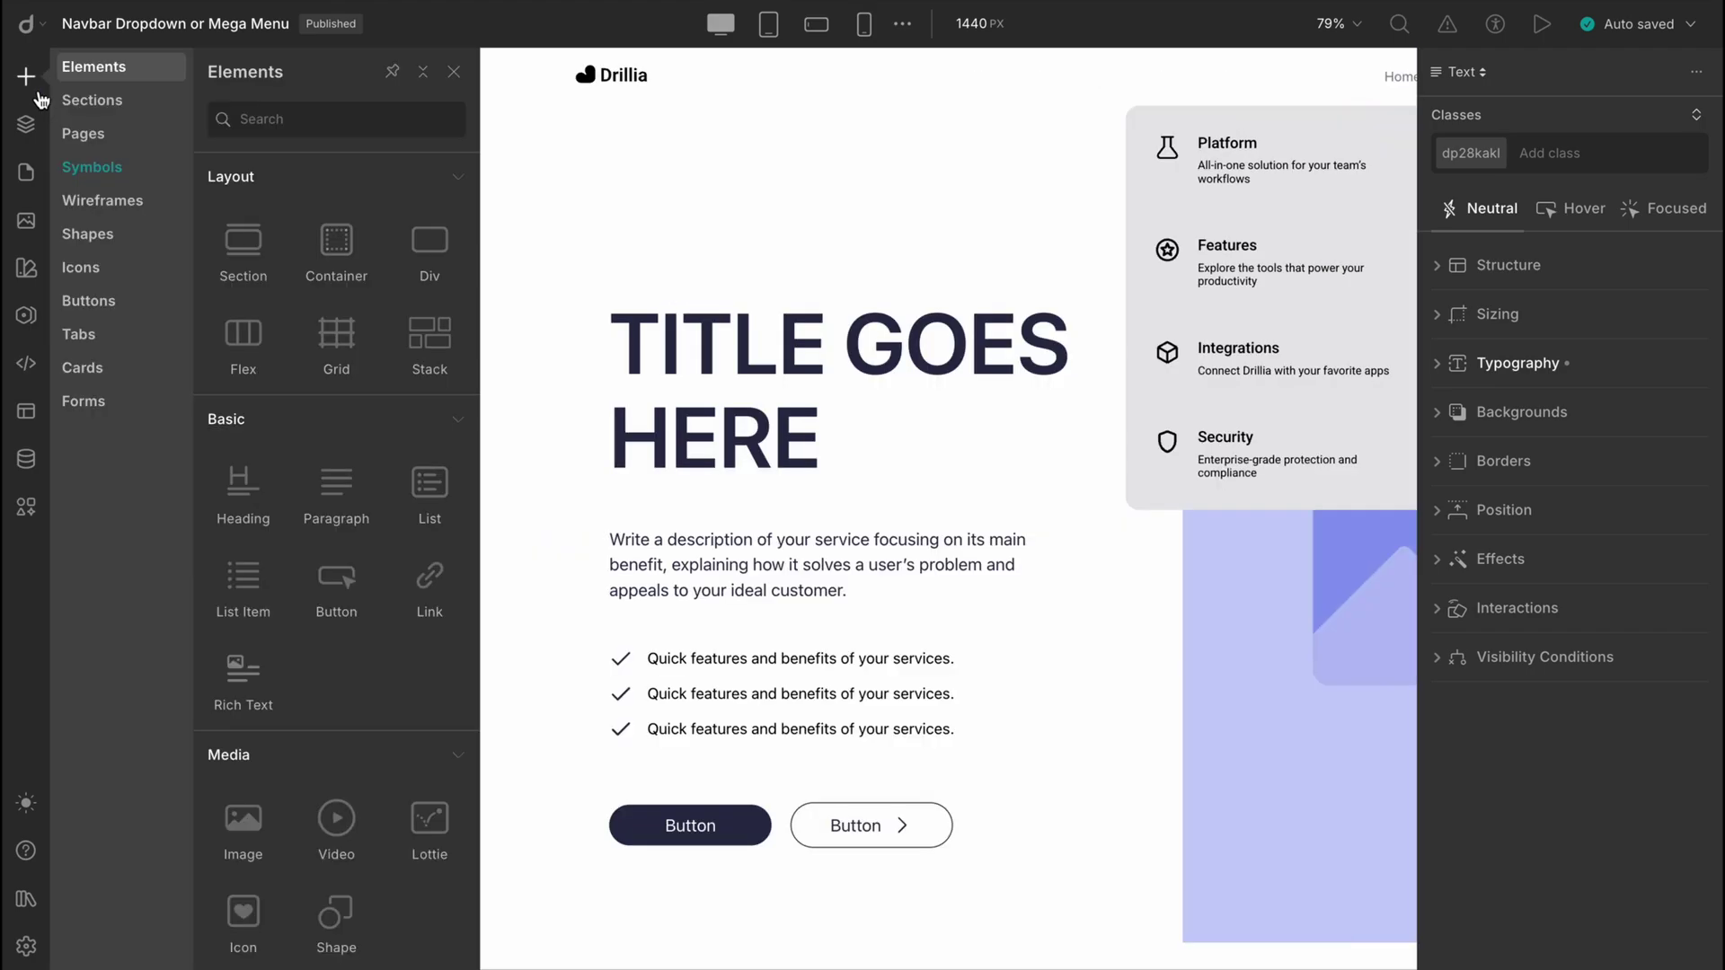
scroll(242, 328, down, 7)
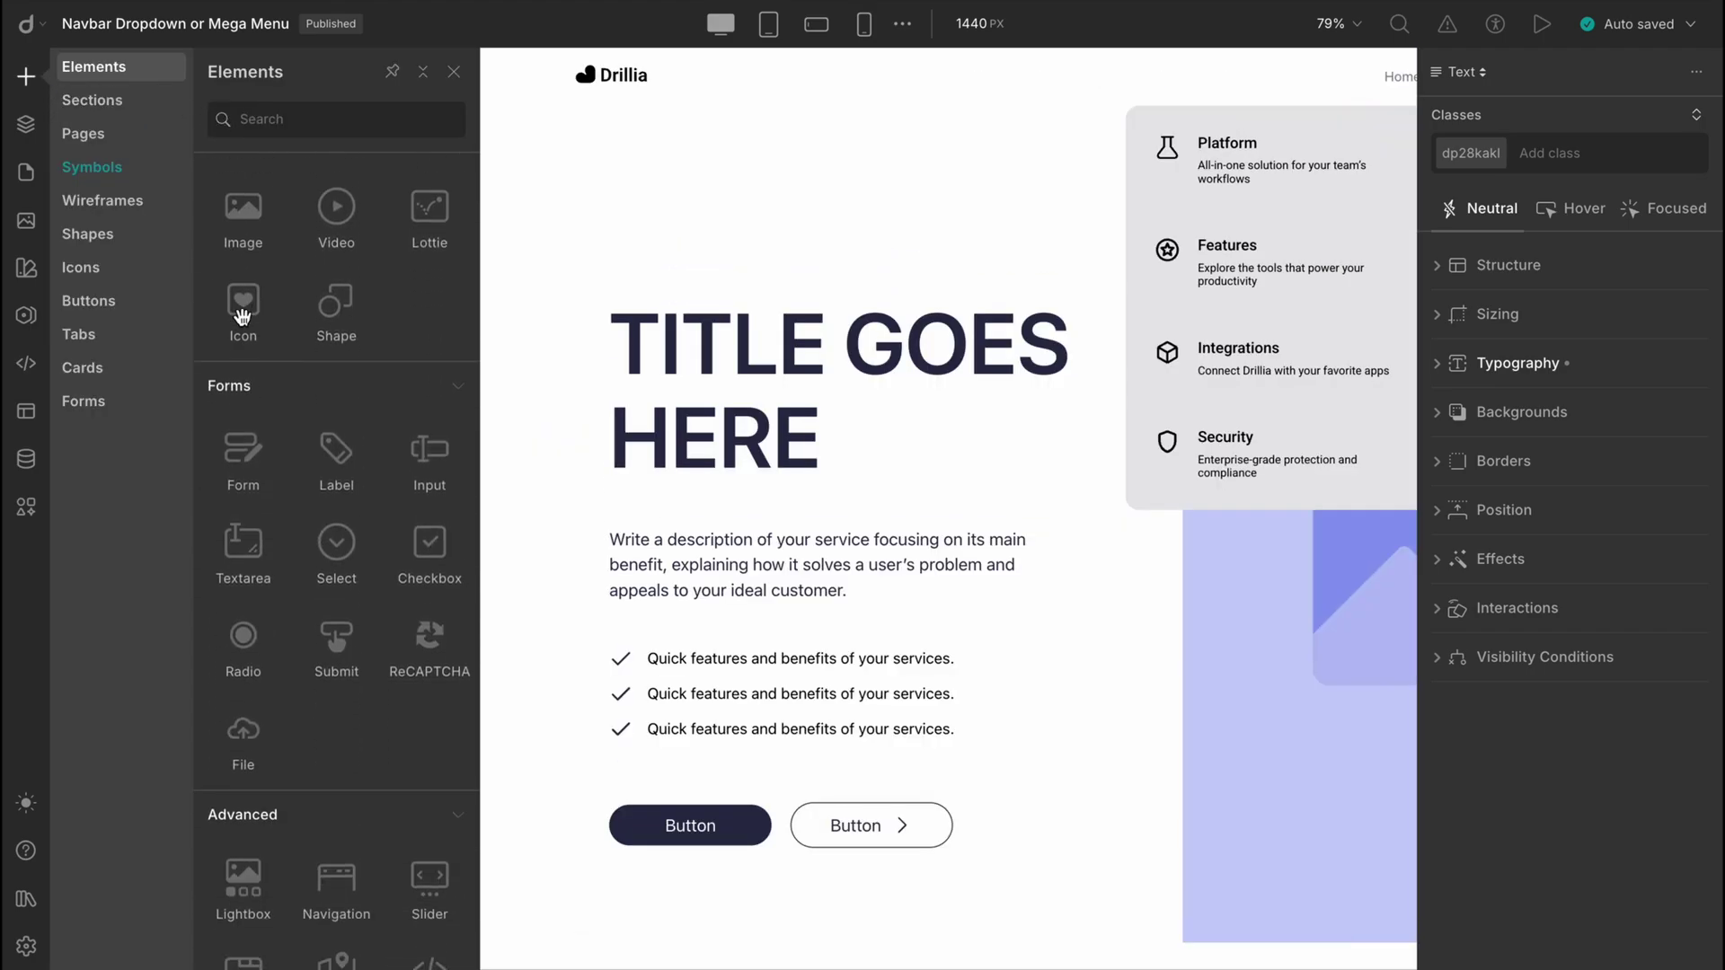
scroll(243, 314, down, 2)
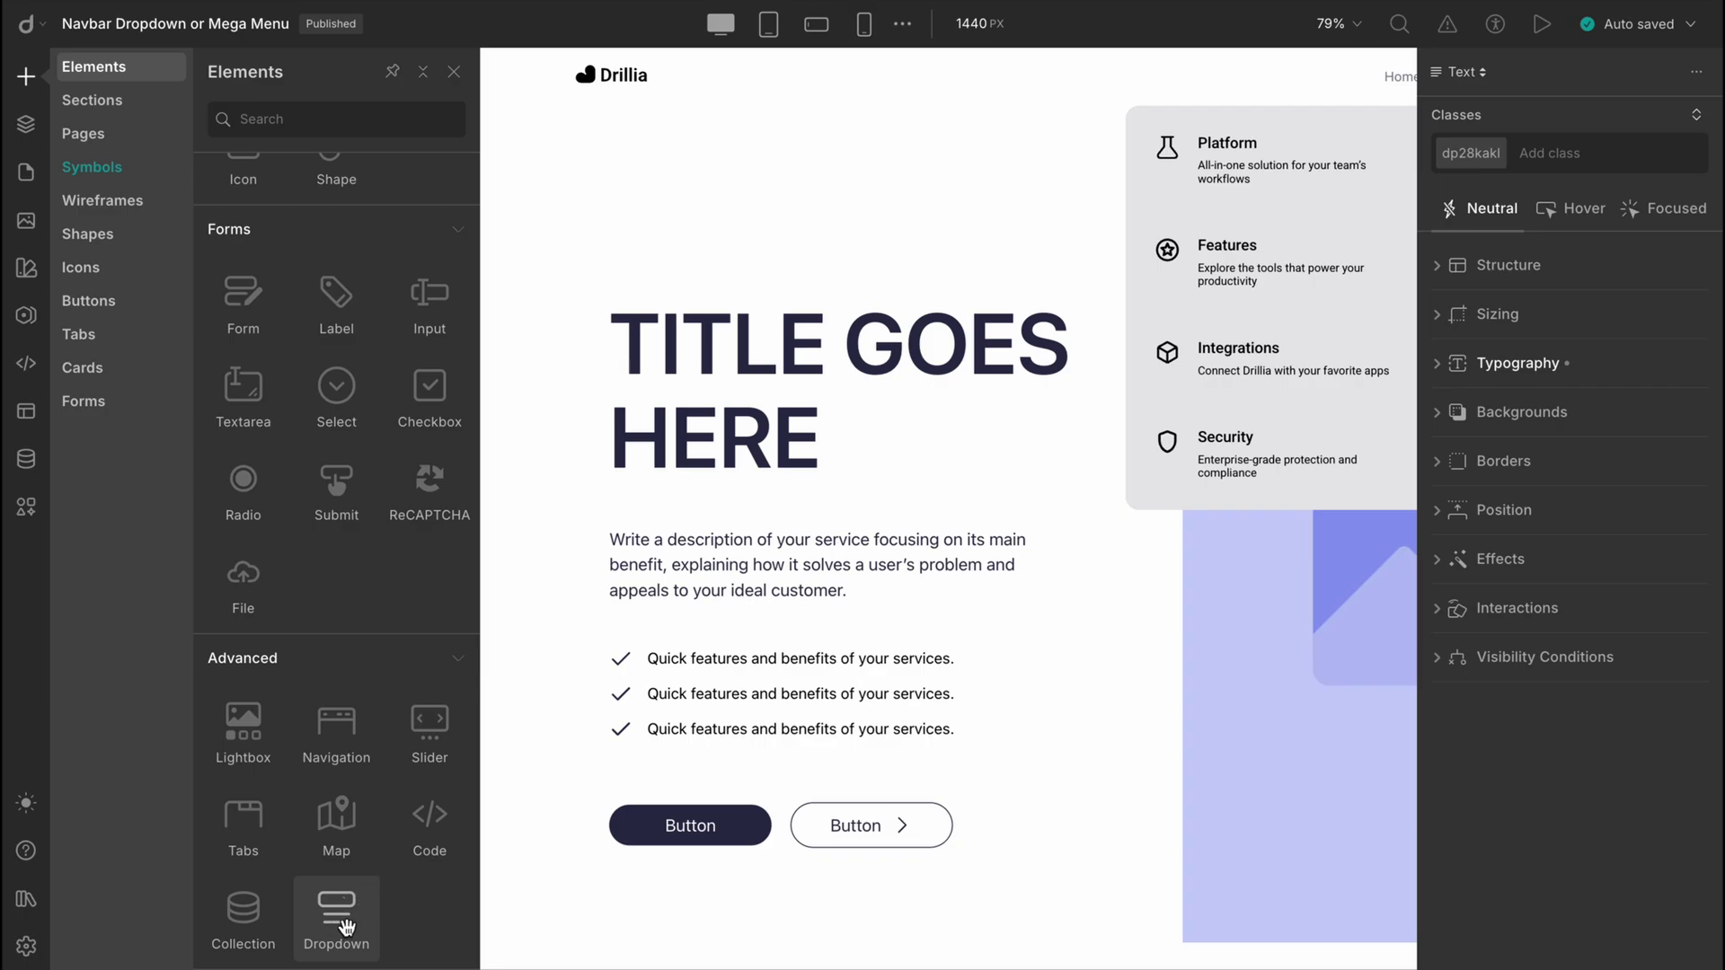
click(726, 81)
click(150, 150)
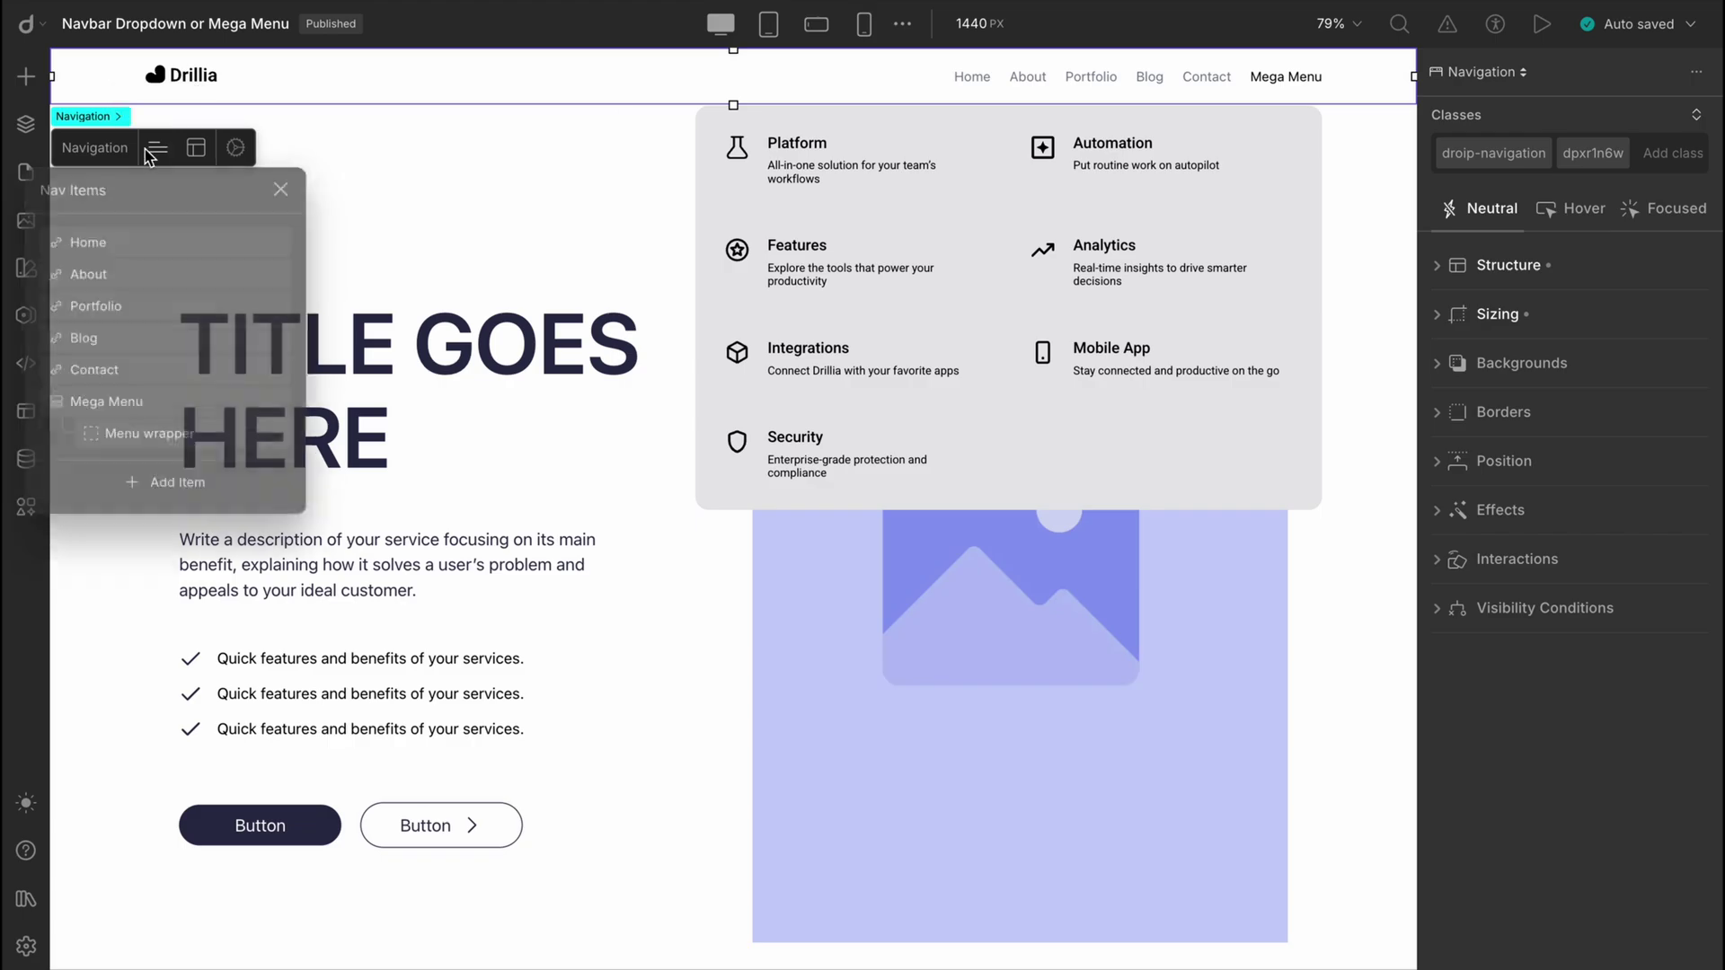
click(281, 416)
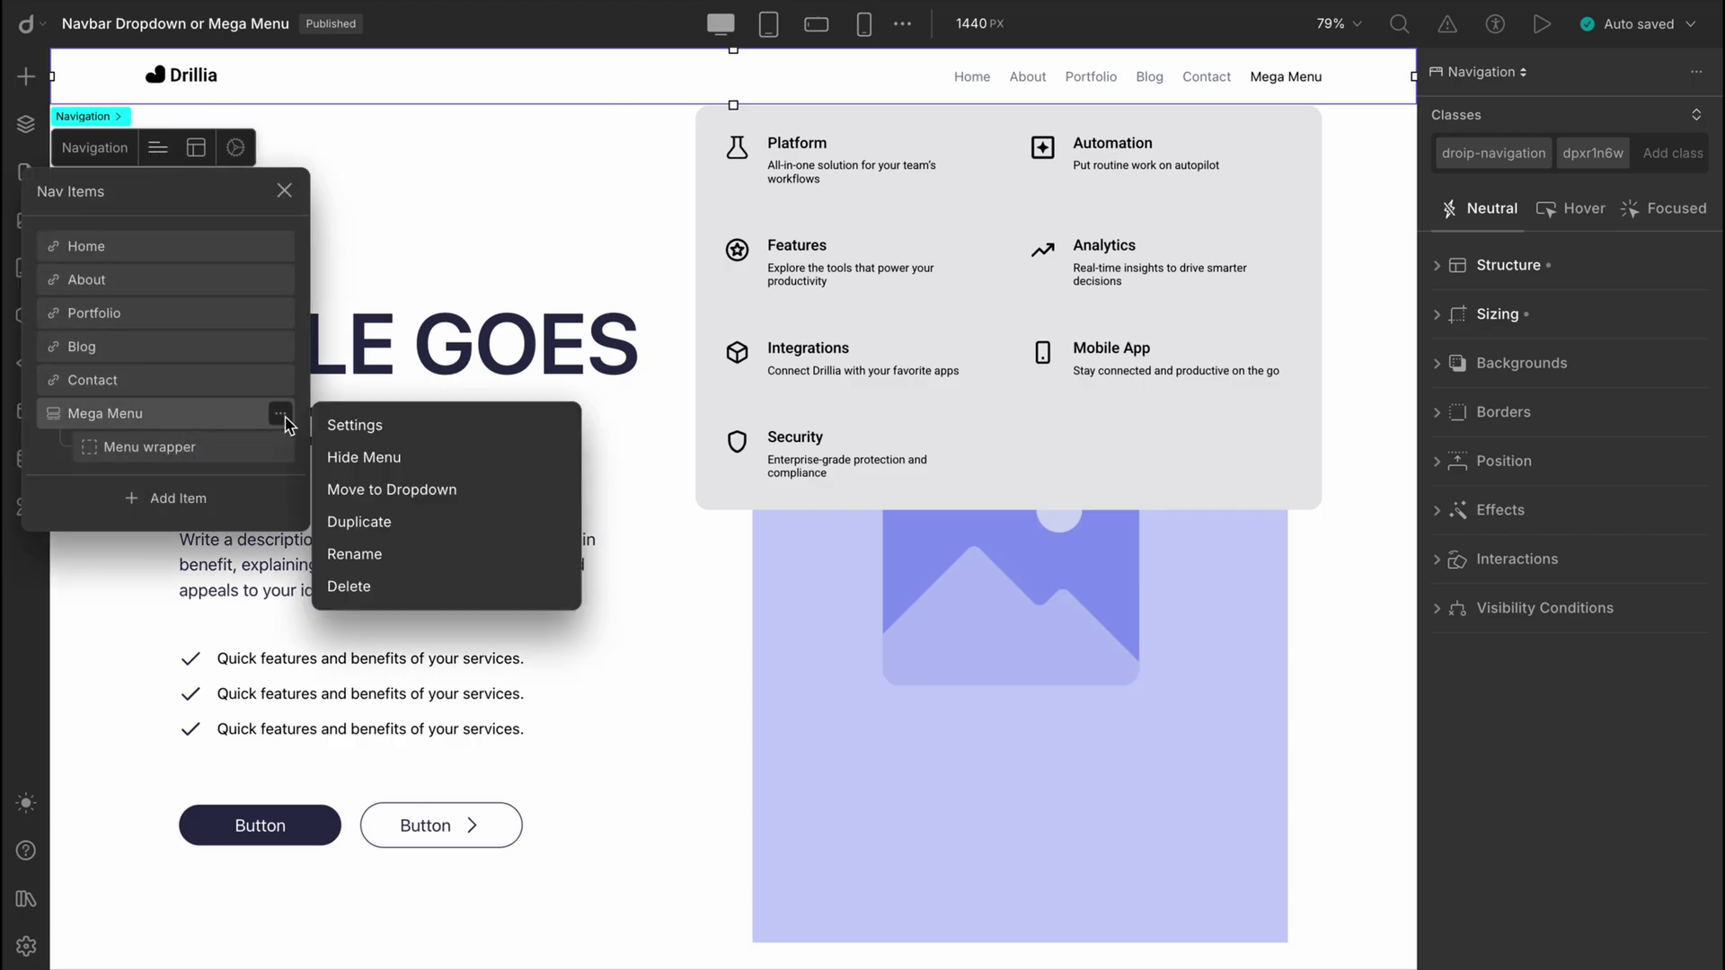
click(340, 458)
click(341, 458)
click(38, 127)
- Open the layer tree and select the mega menu's Submenu panel
click(37, 128)
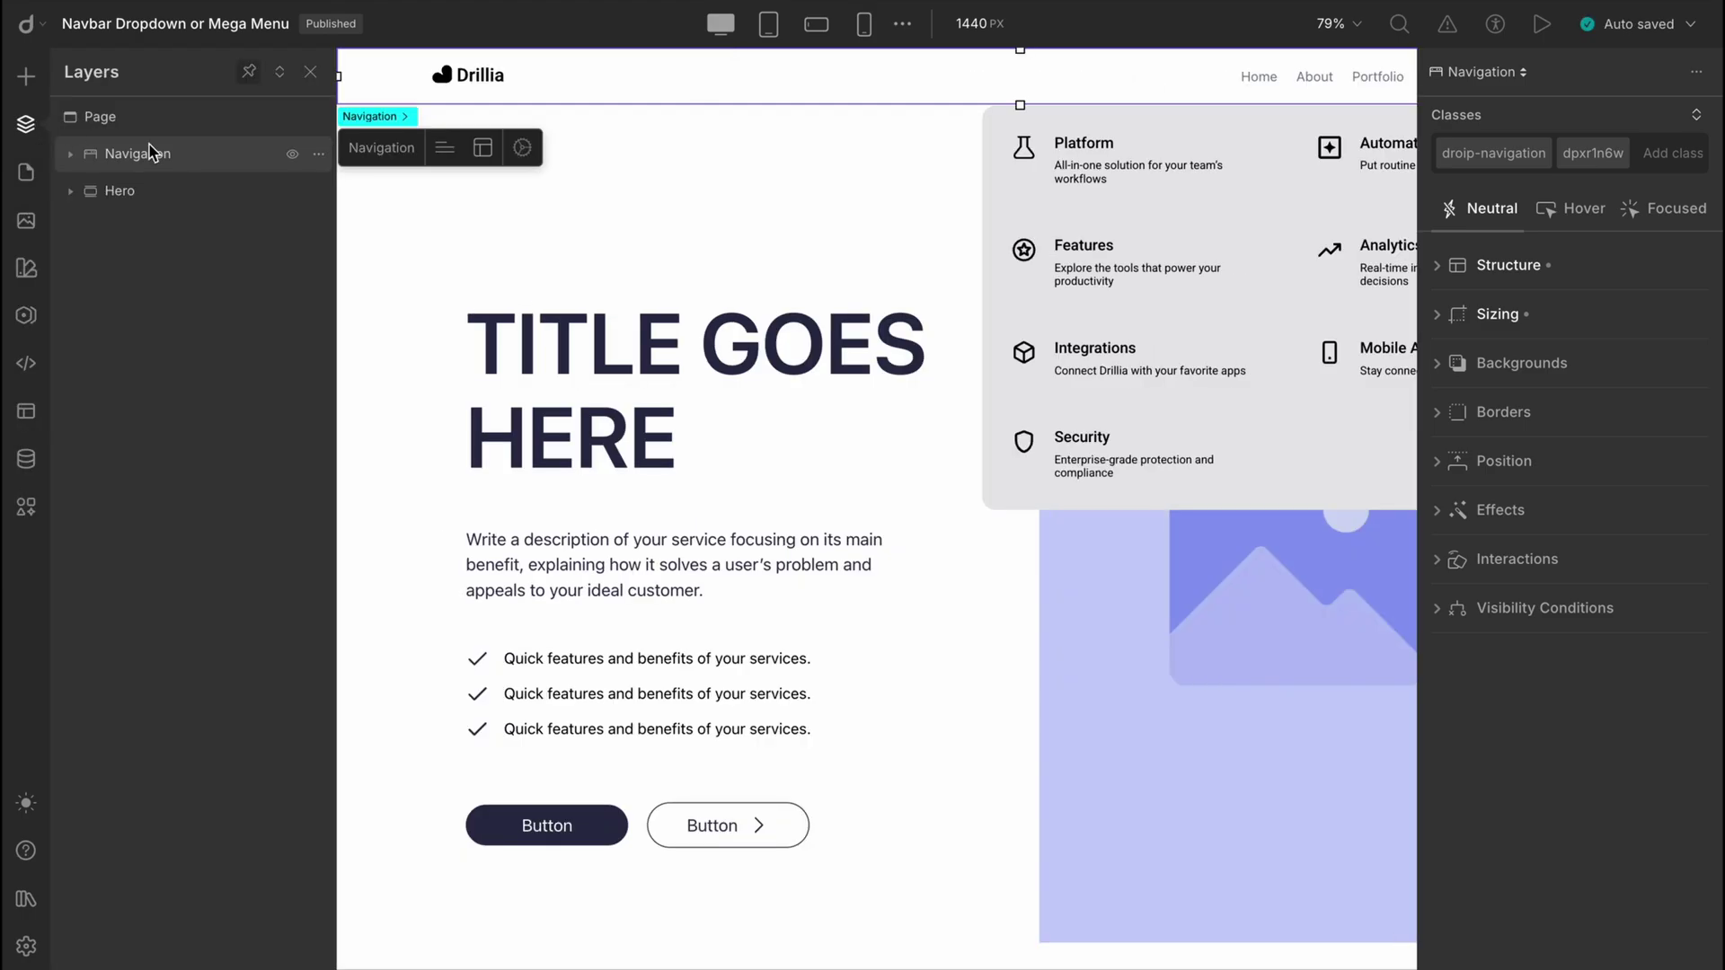
click(1229, 135)
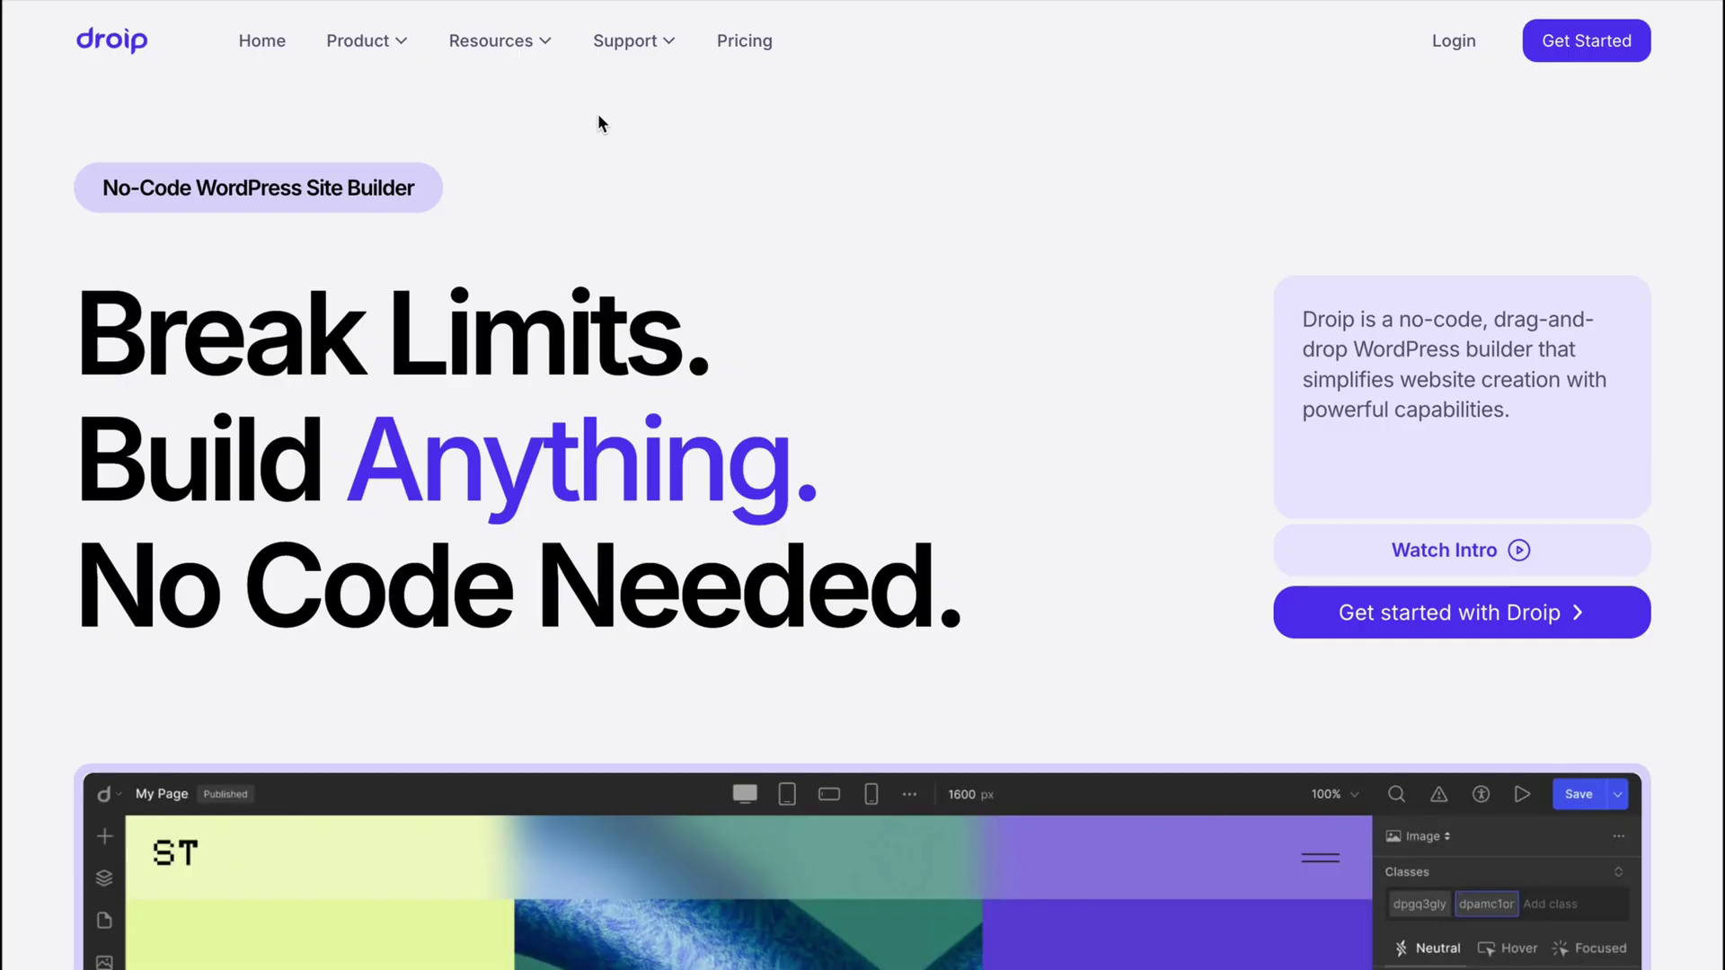
mouse_move(544, 49)
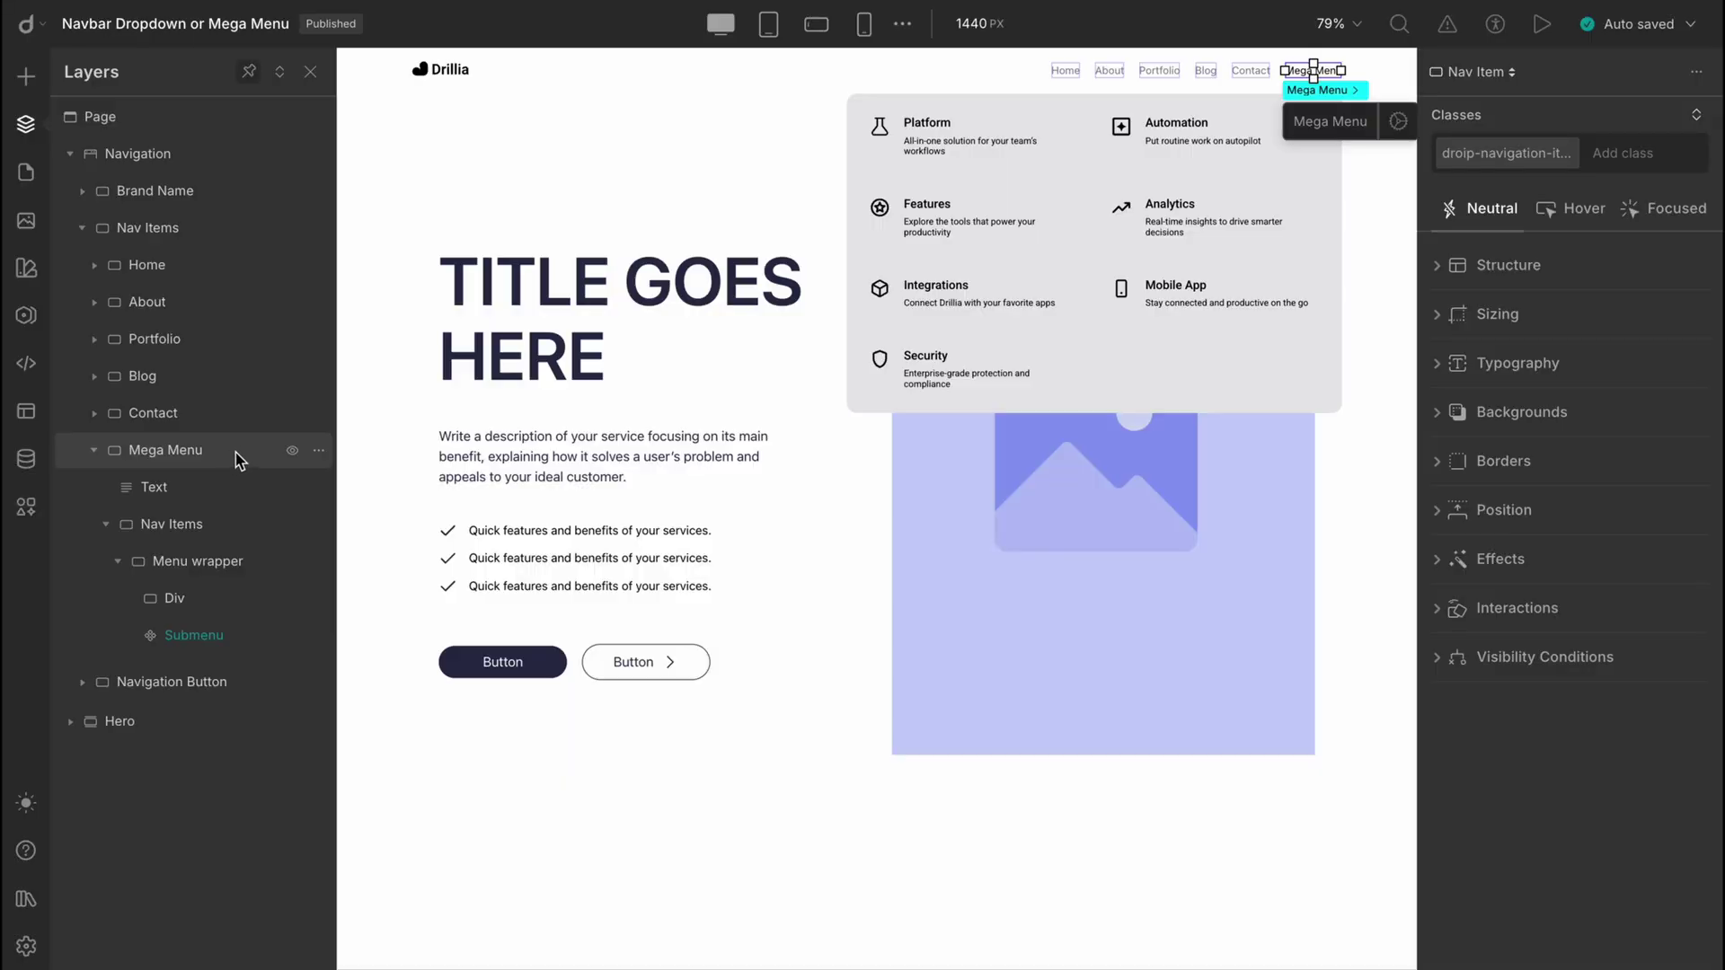
- Add an Icon and a Div element inside the Mega Menu item via element search
key(ctrl+k)
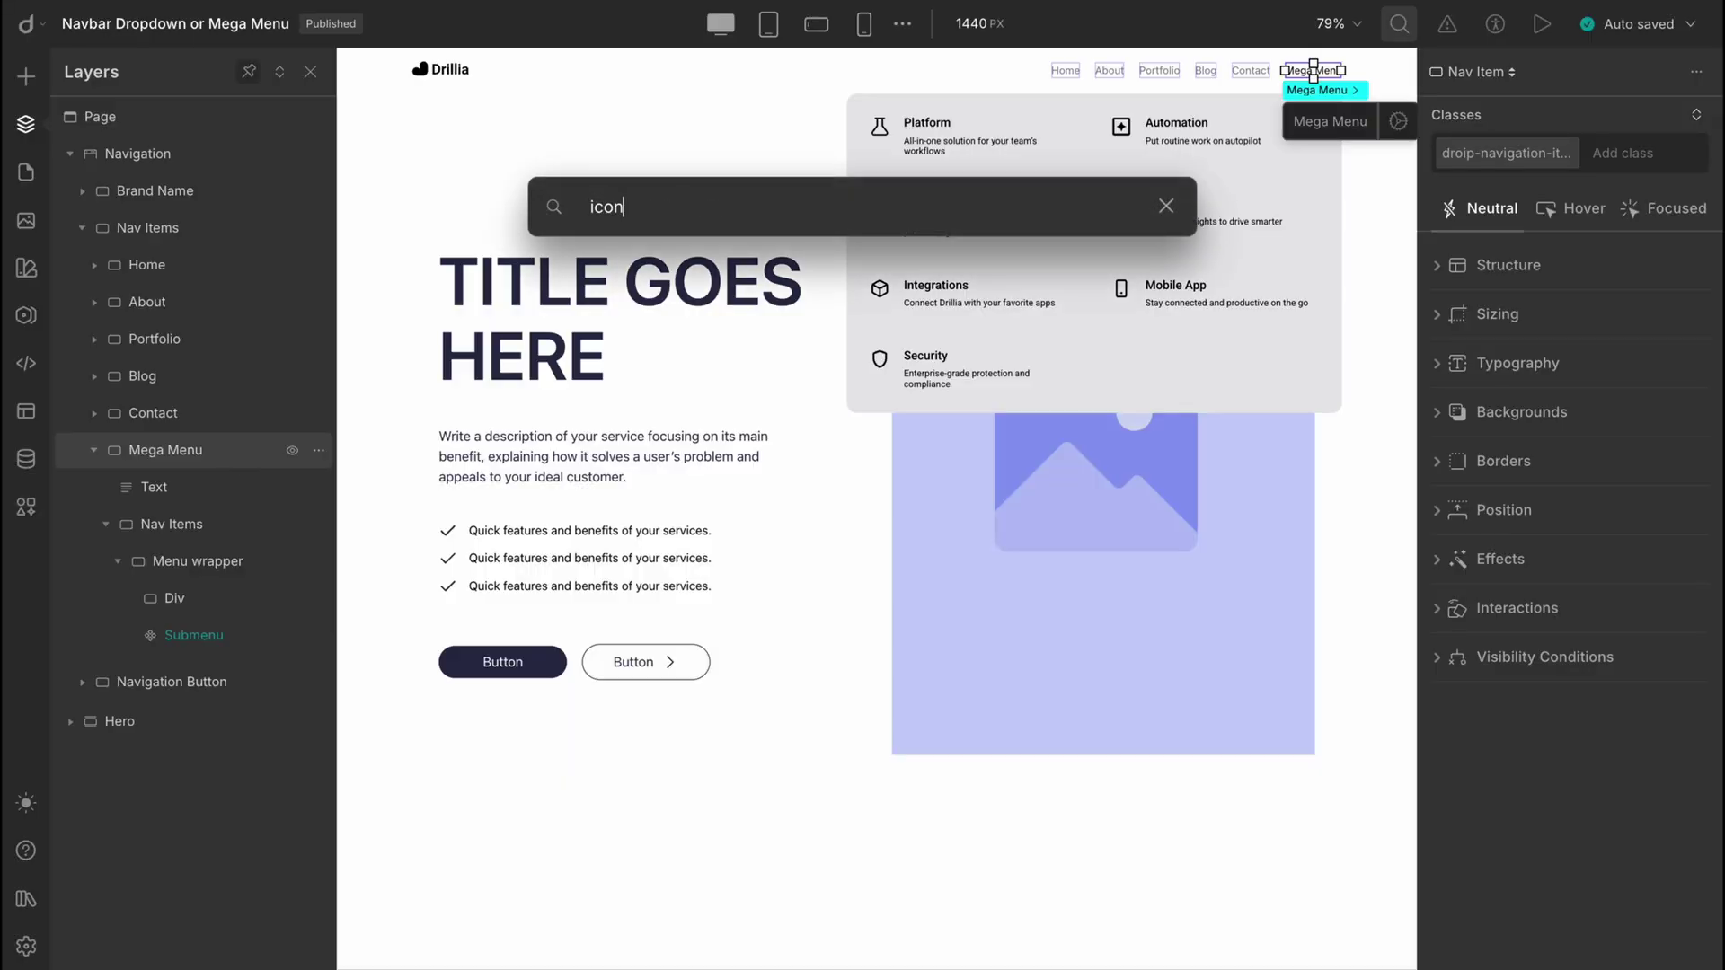
drag(623, 350, 189, 476)
key(ctrl+k)
text(div)
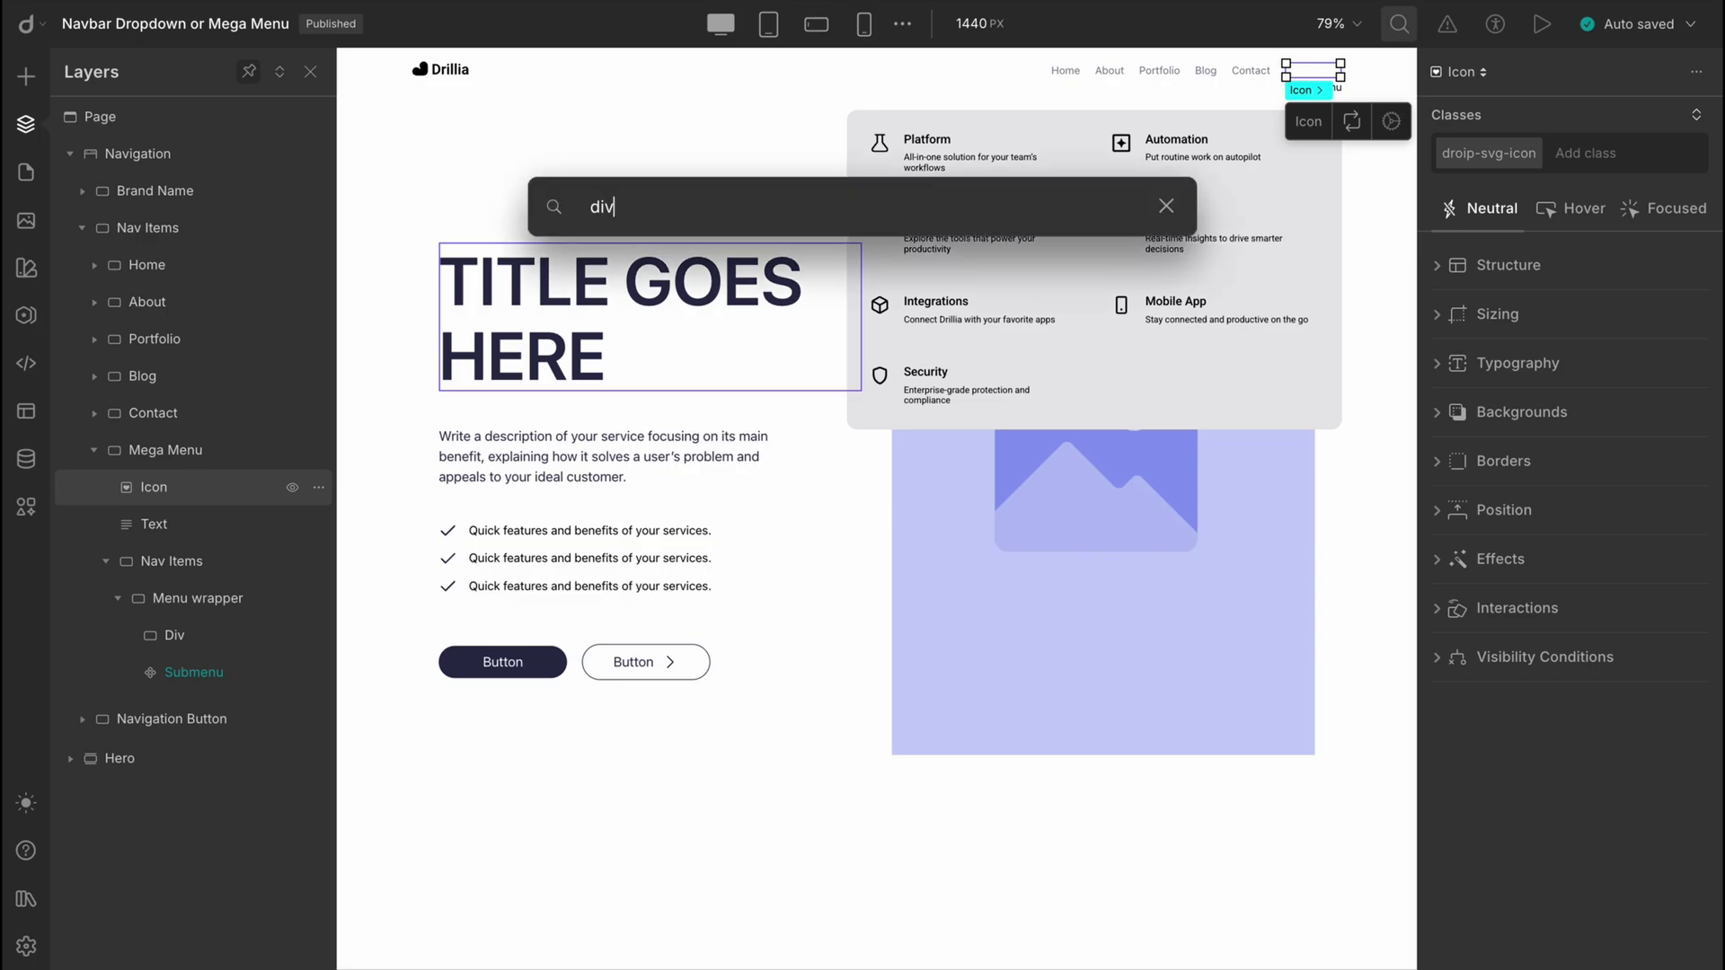
drag(636, 358, 170, 505)
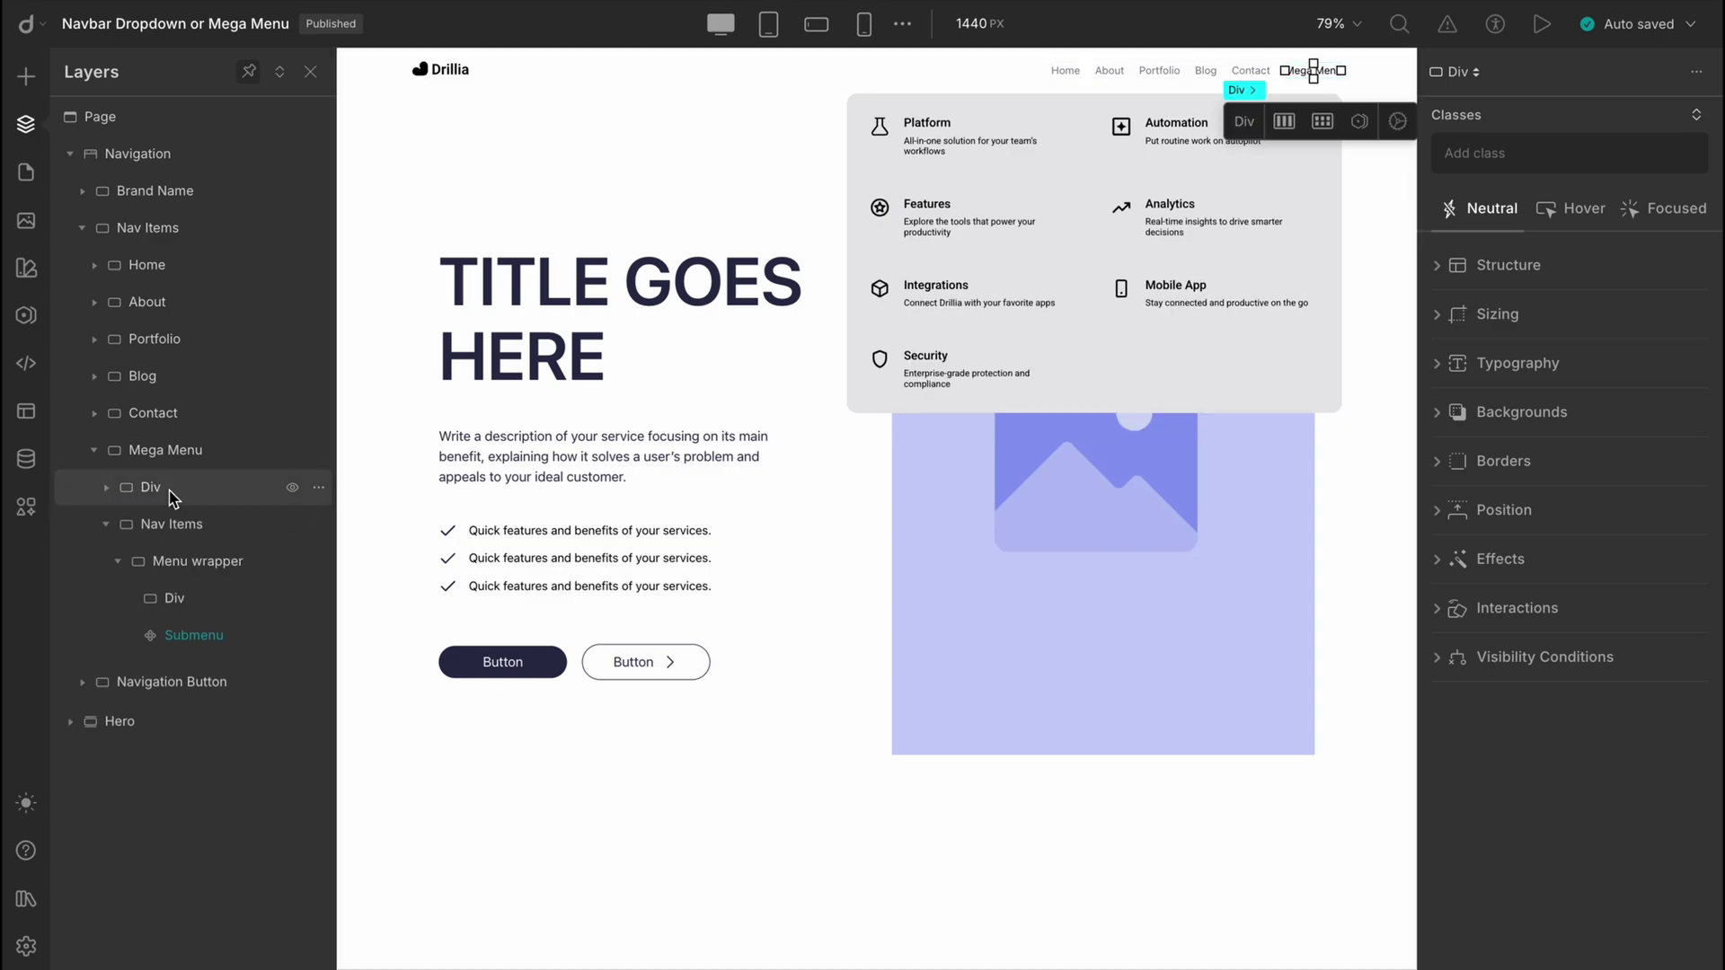
- Rename the Div holding the Text and Icon to 'Dropdown'
click(106, 487)
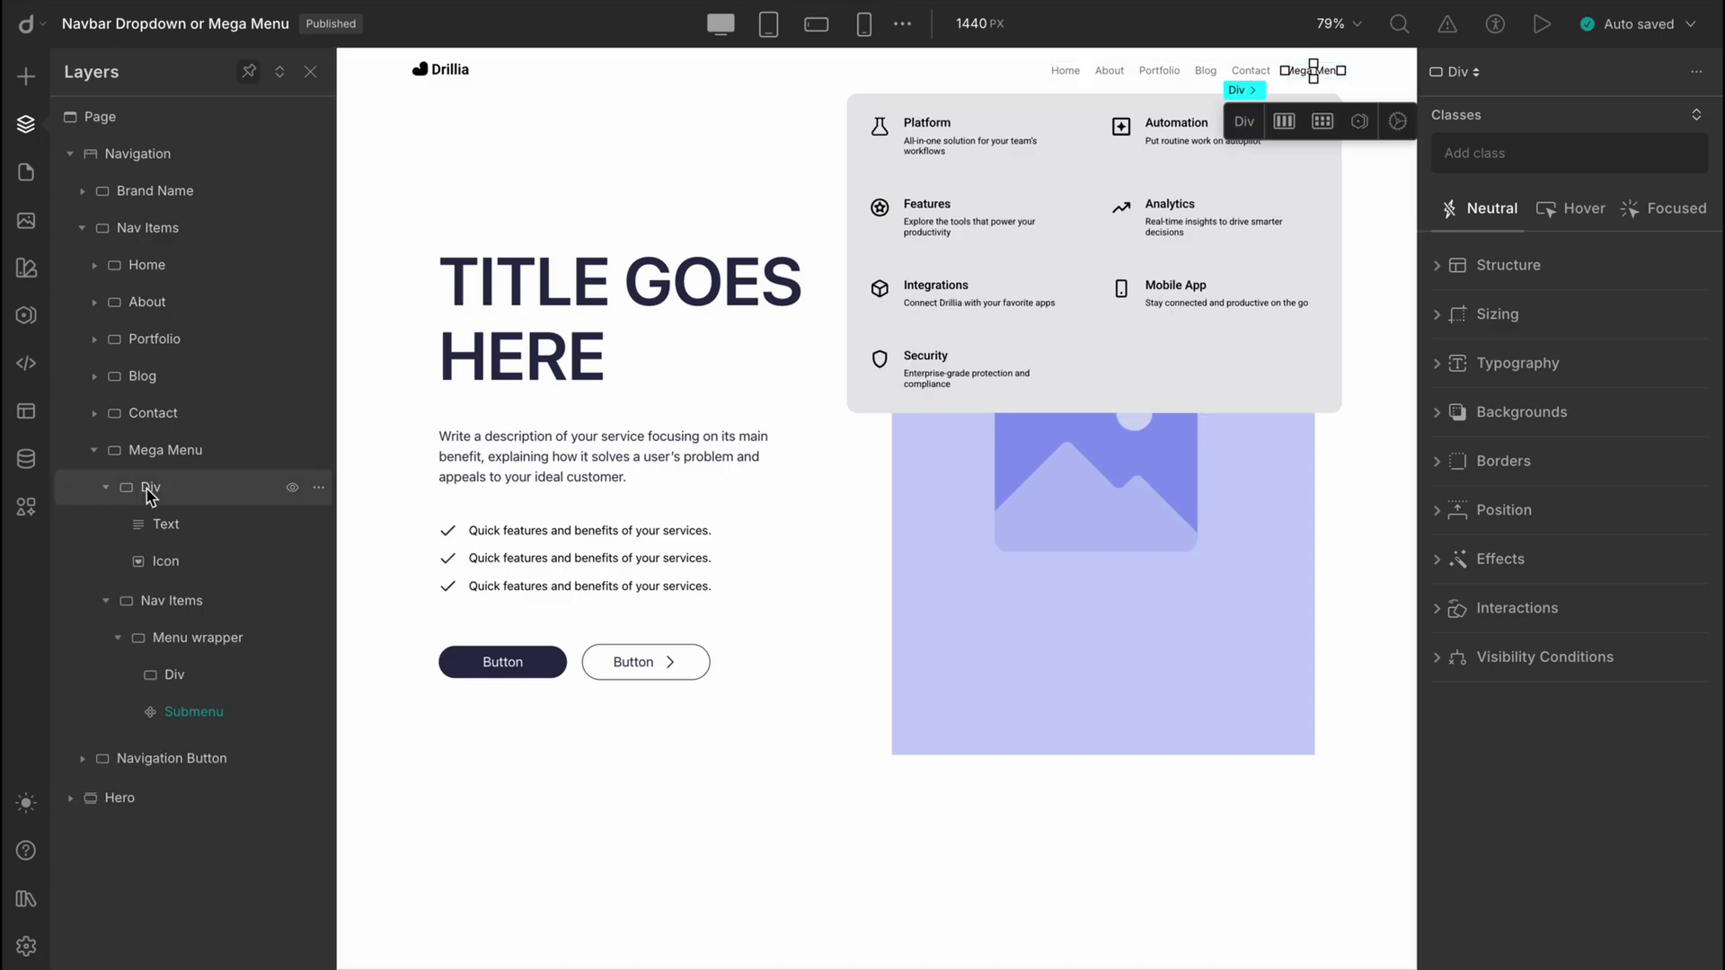
double_click(148, 490)
text(Dropdown)
key(Return)
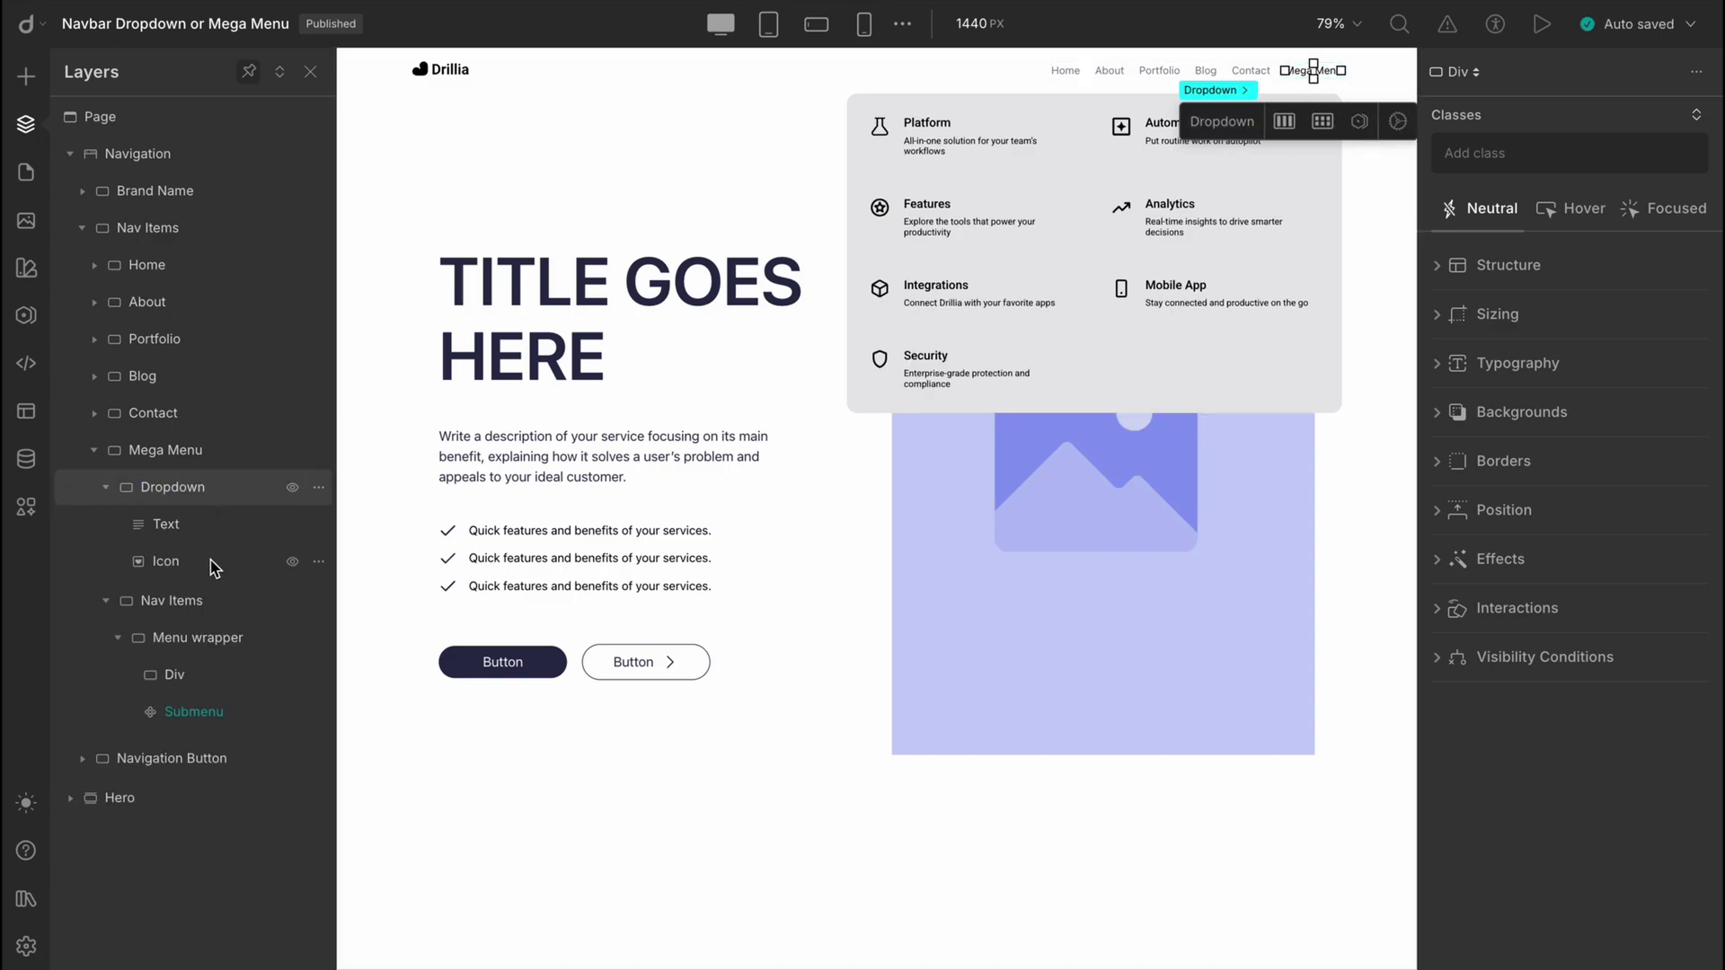
click(213, 566)
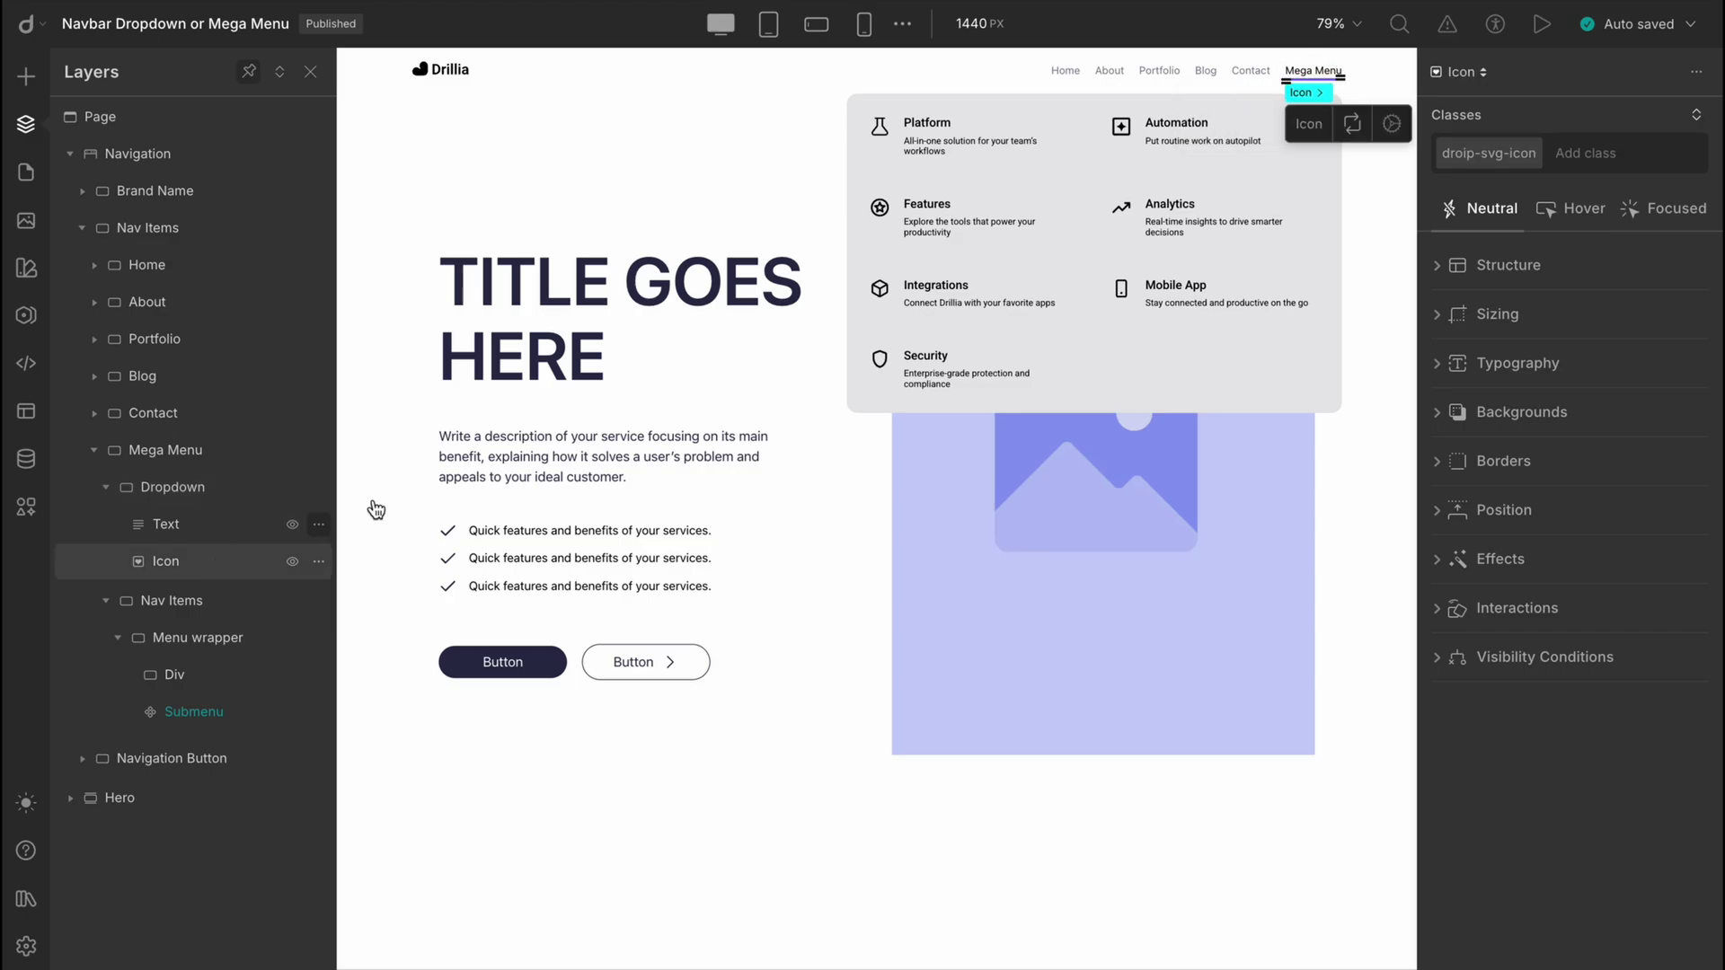
- Replace the icon with Material Icons' keyboard_arrow_down, found by searching 'arrow'
click(1353, 127)
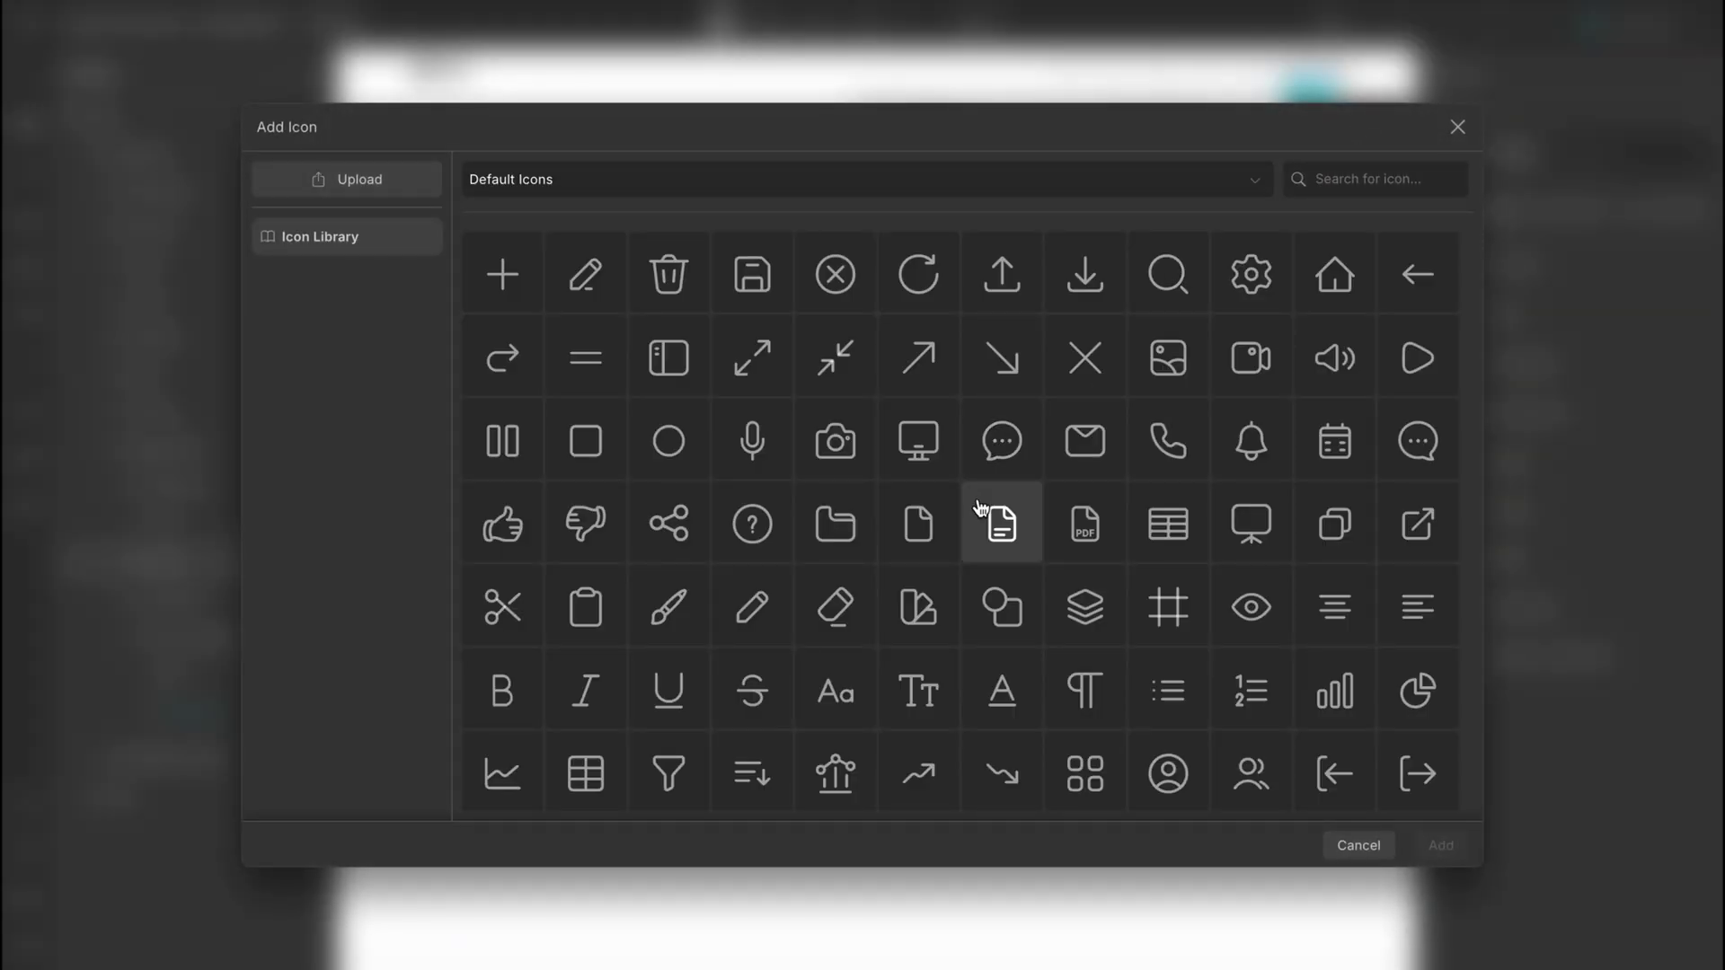
scroll(980, 509, down, 4)
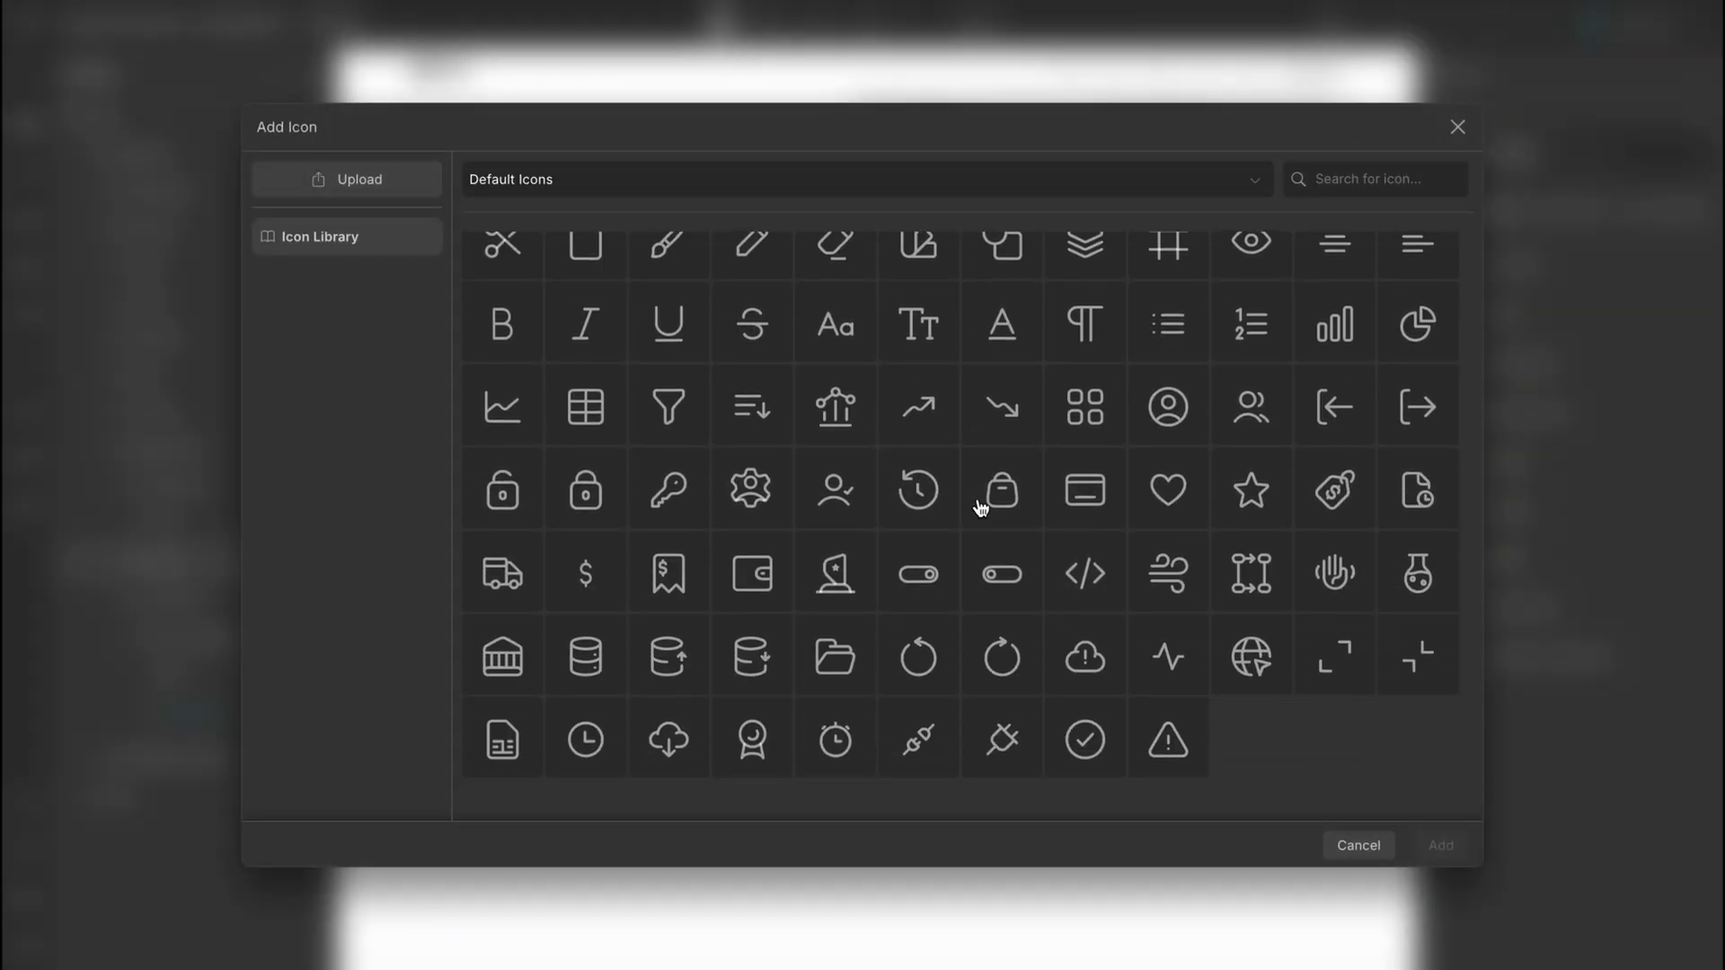
click(1069, 194)
click(985, 139)
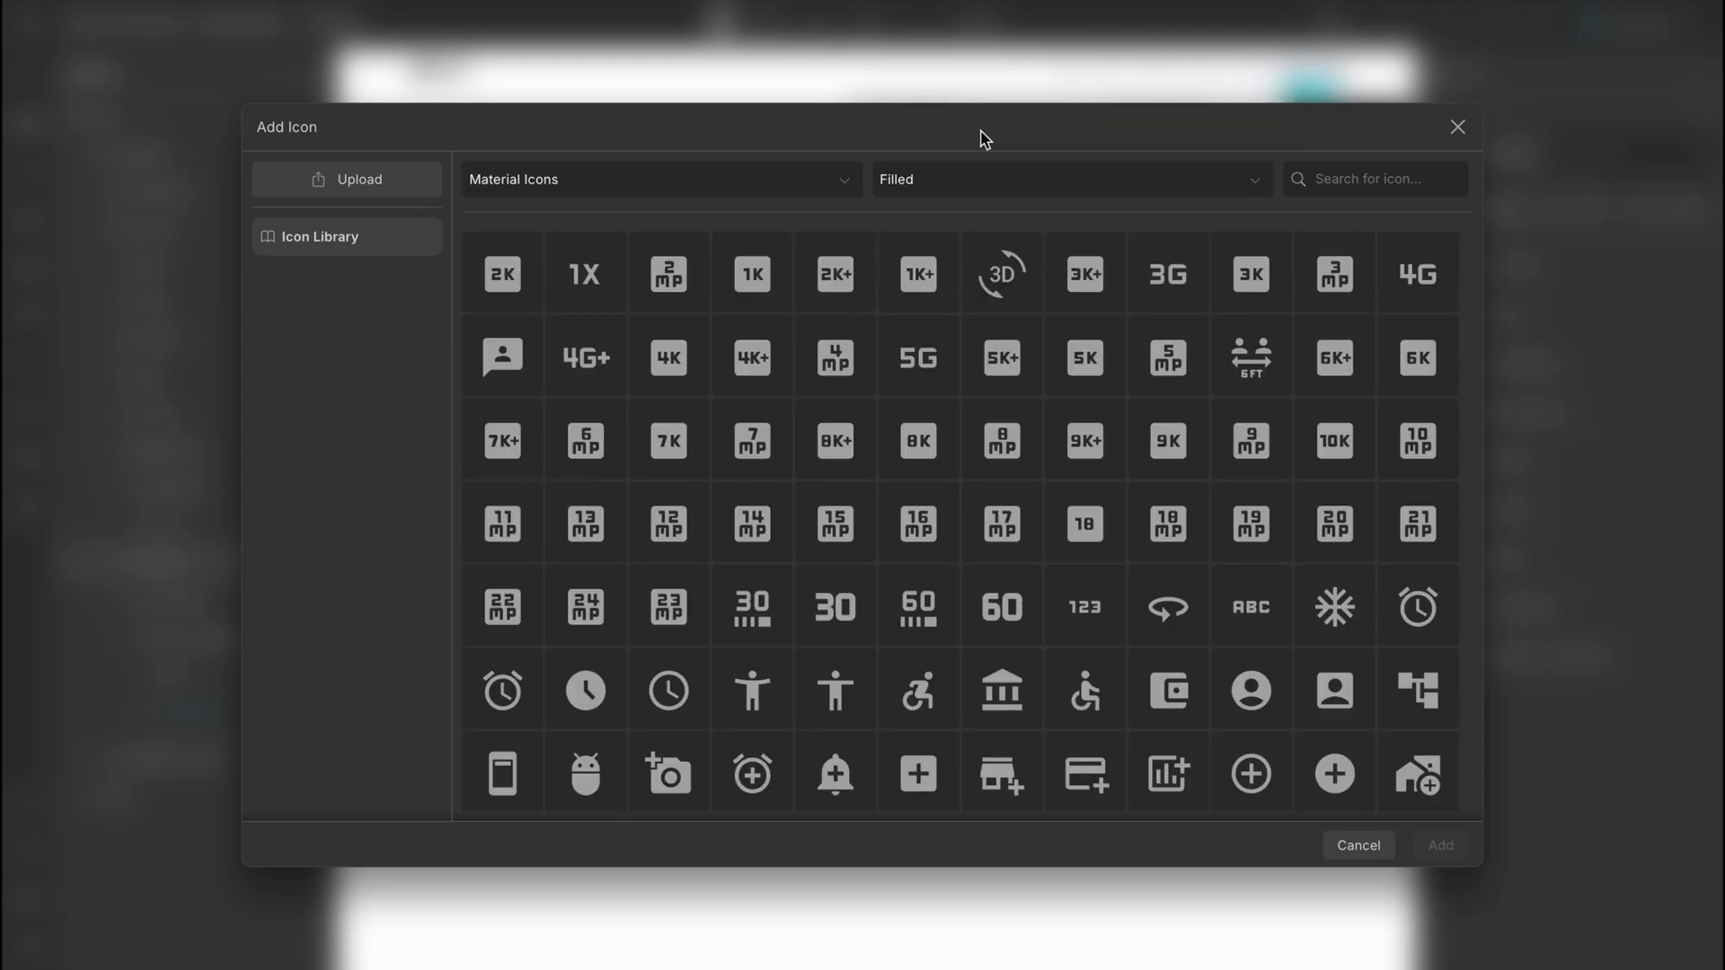
scroll(1037, 343, down, 7)
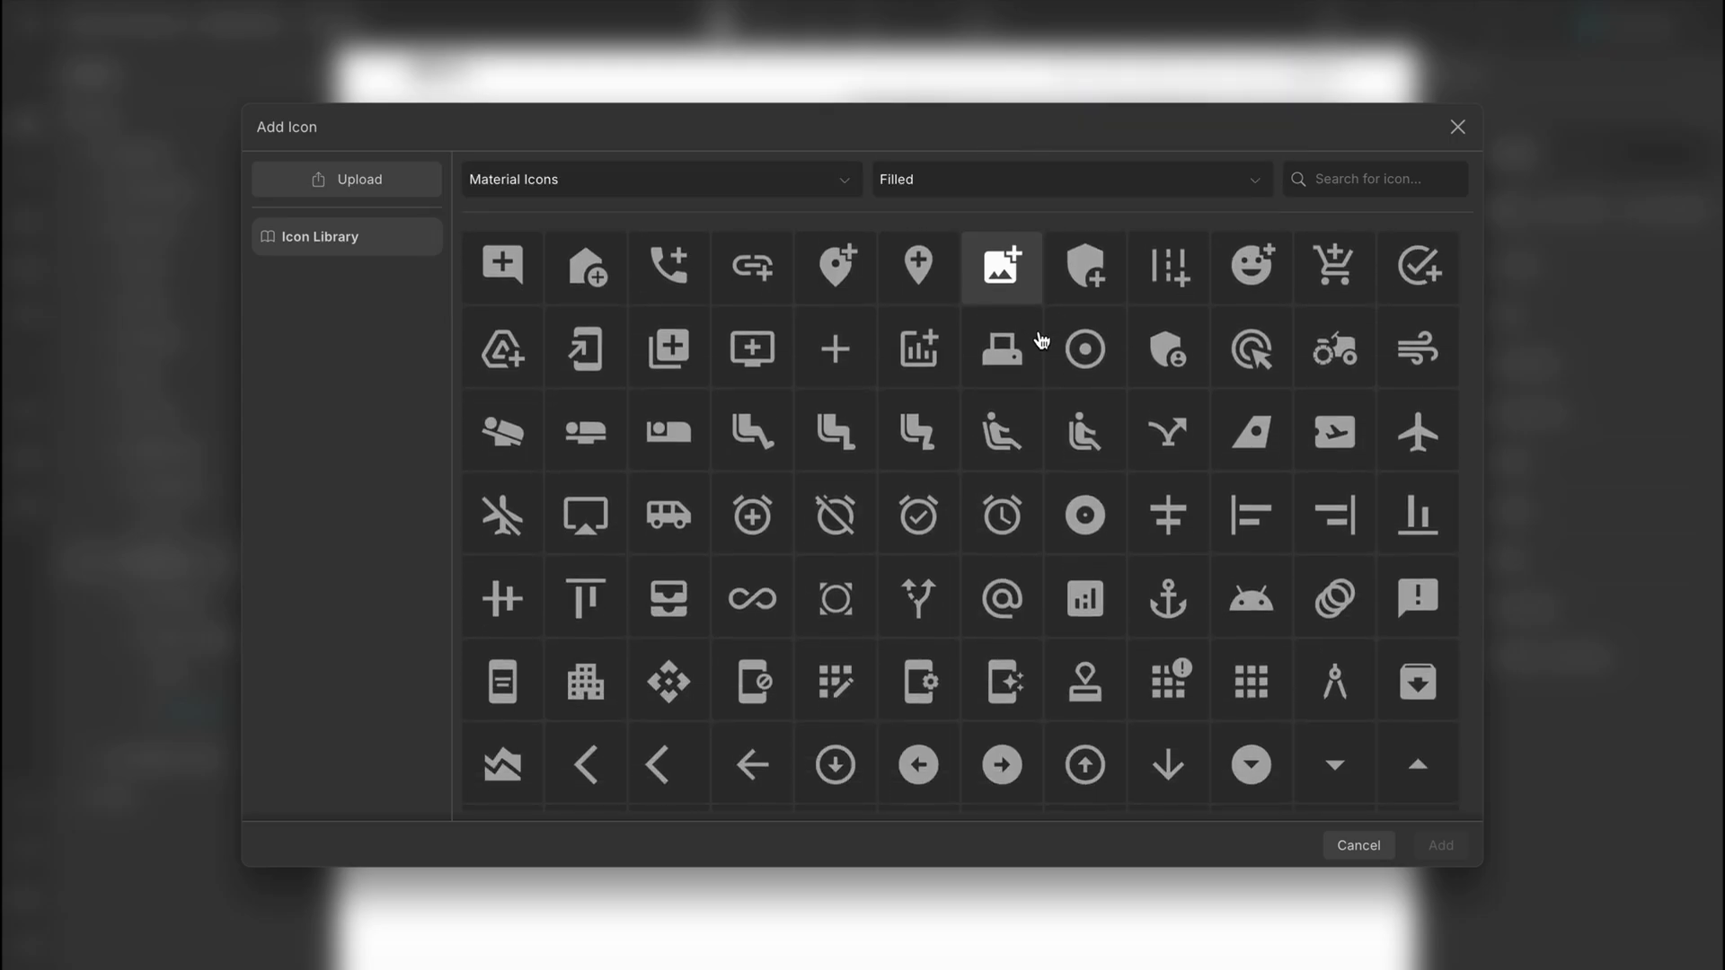
click(1352, 179)
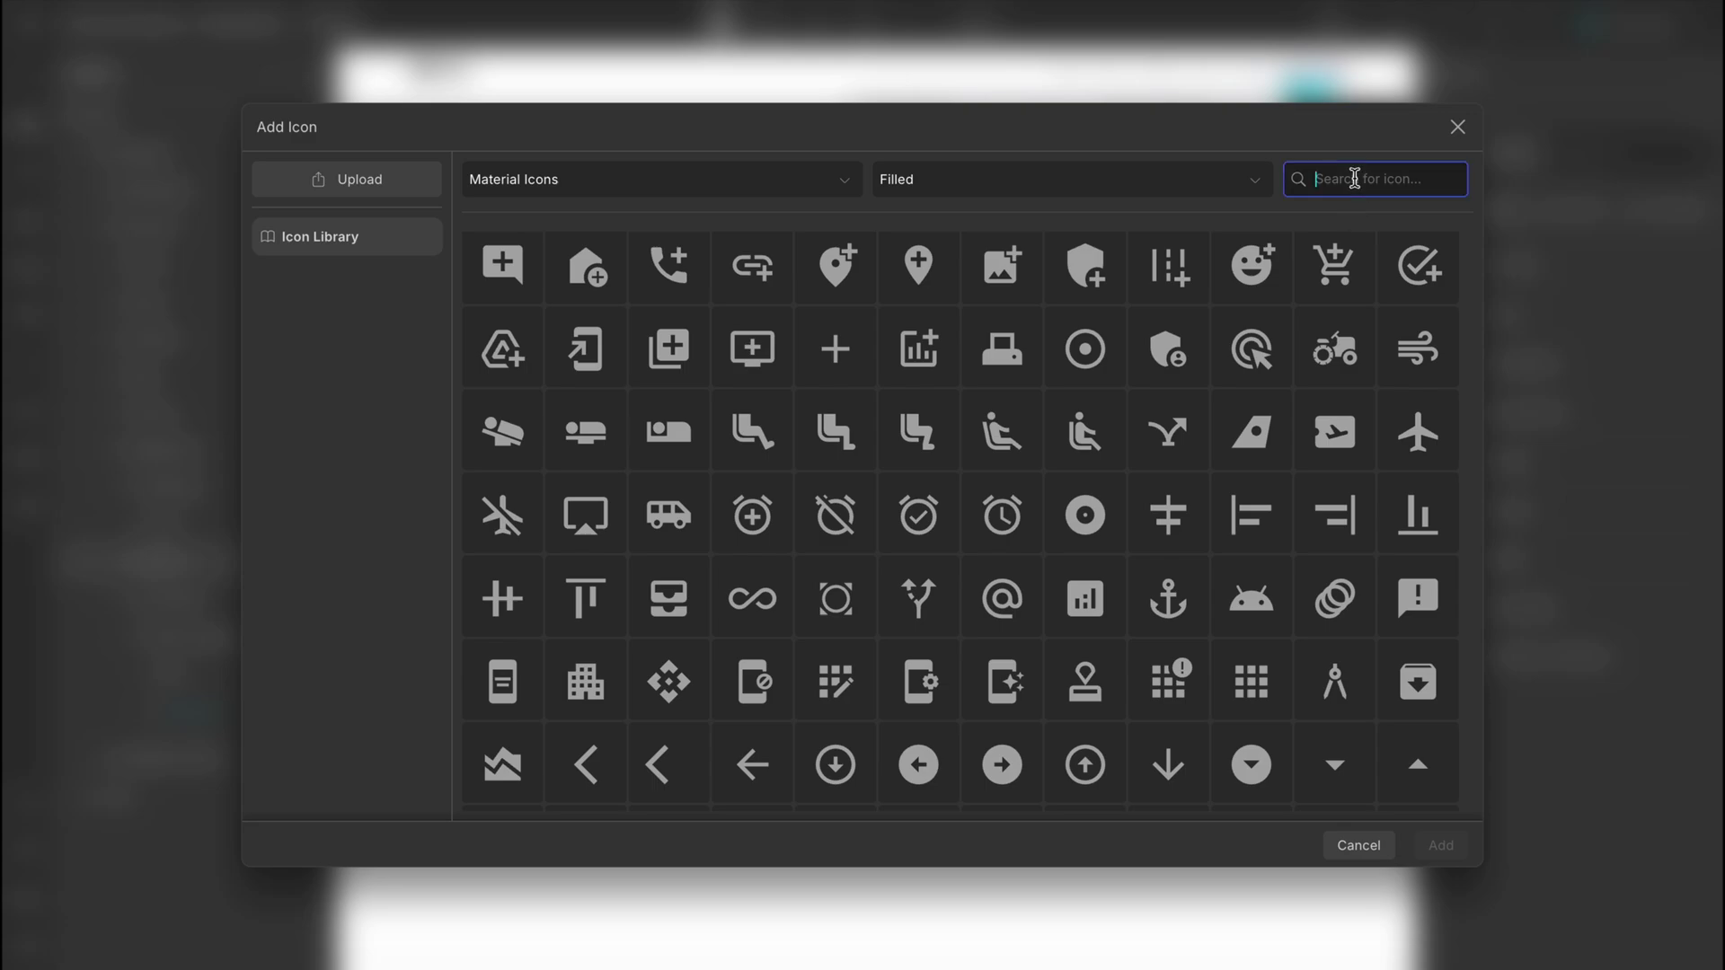
text(arrow)
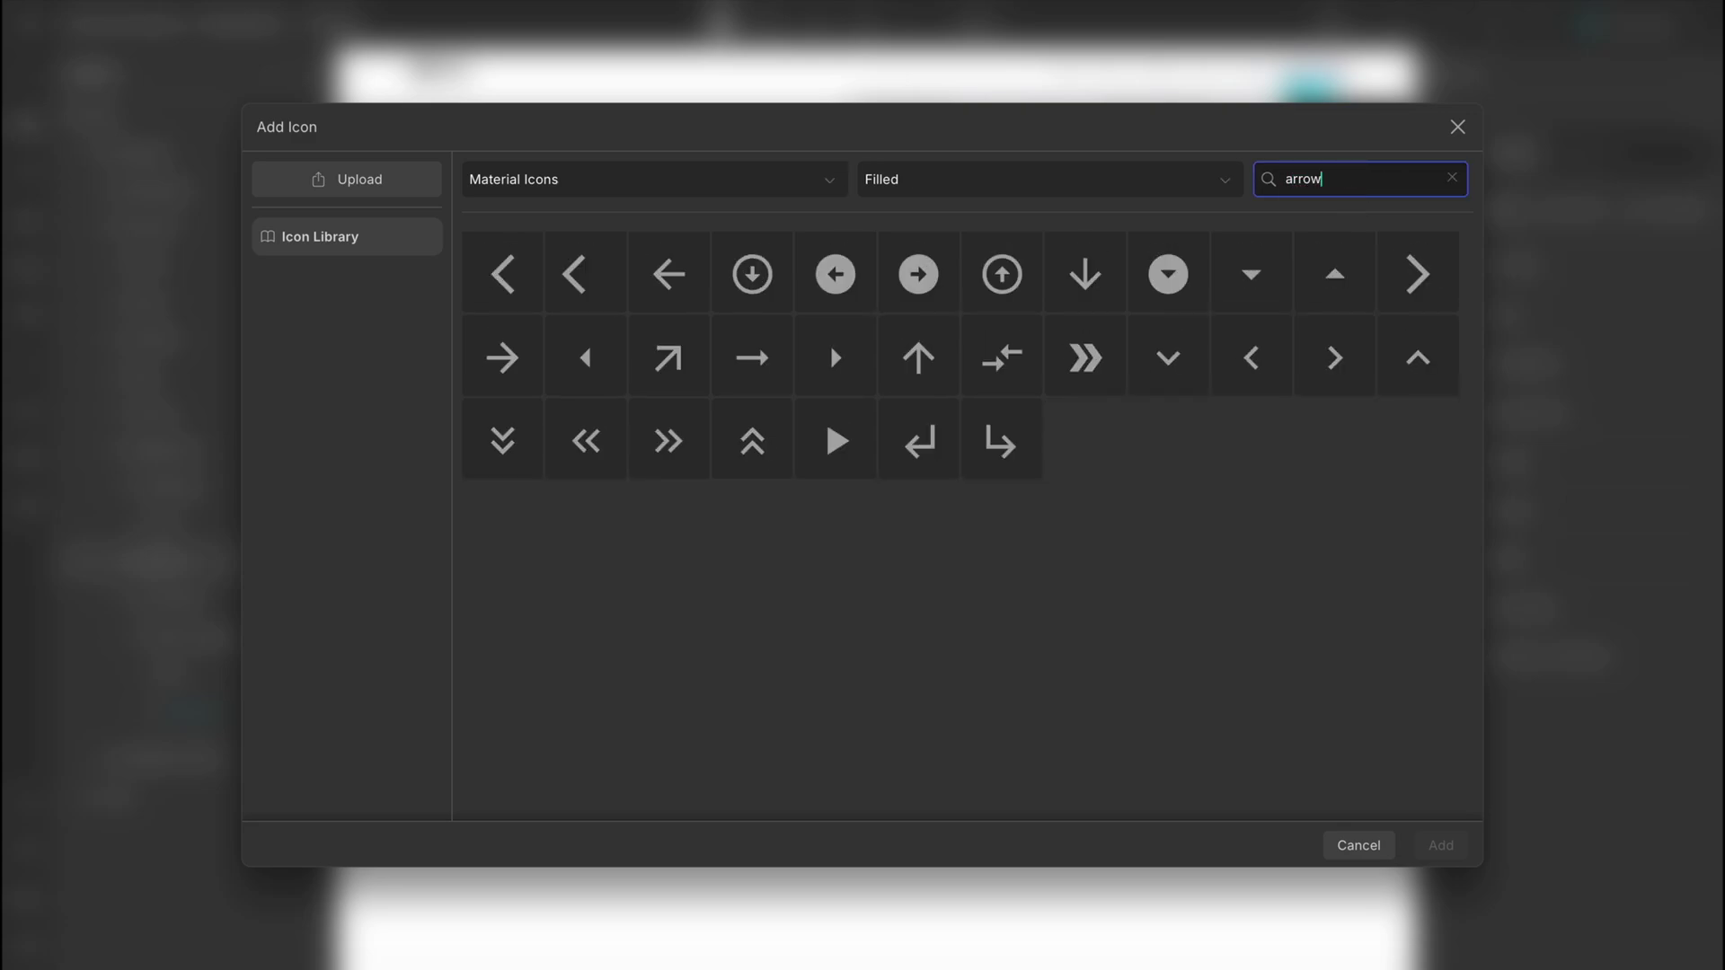
click(1168, 358)
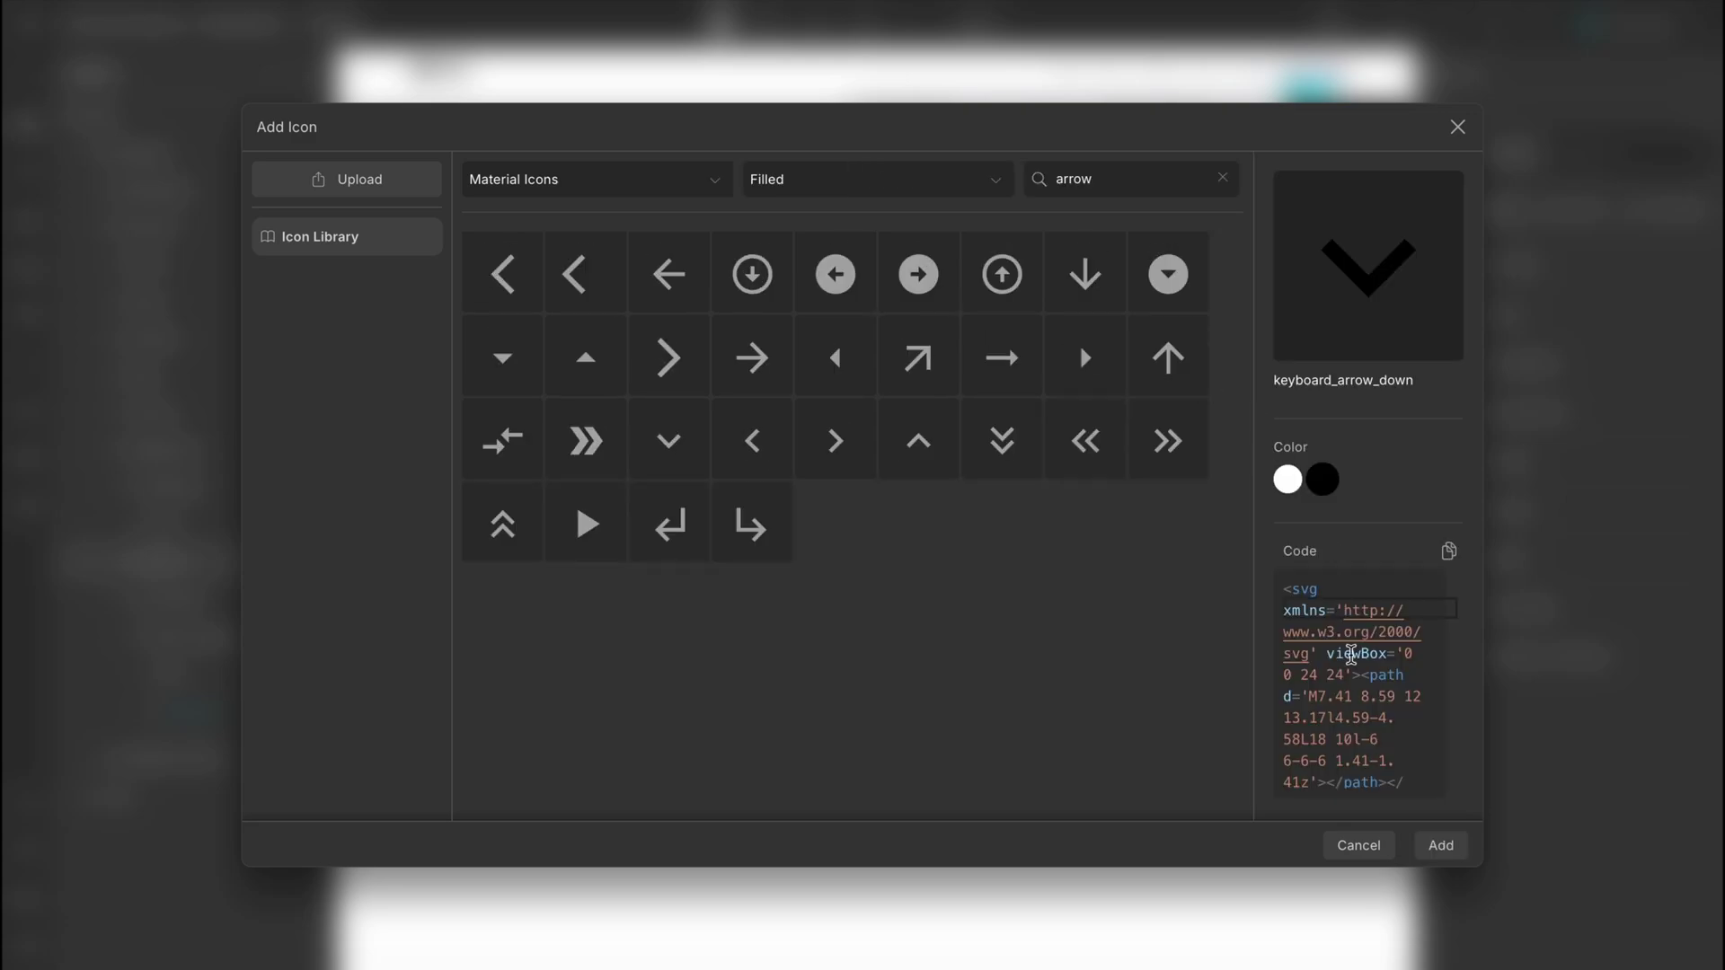
click(1439, 846)
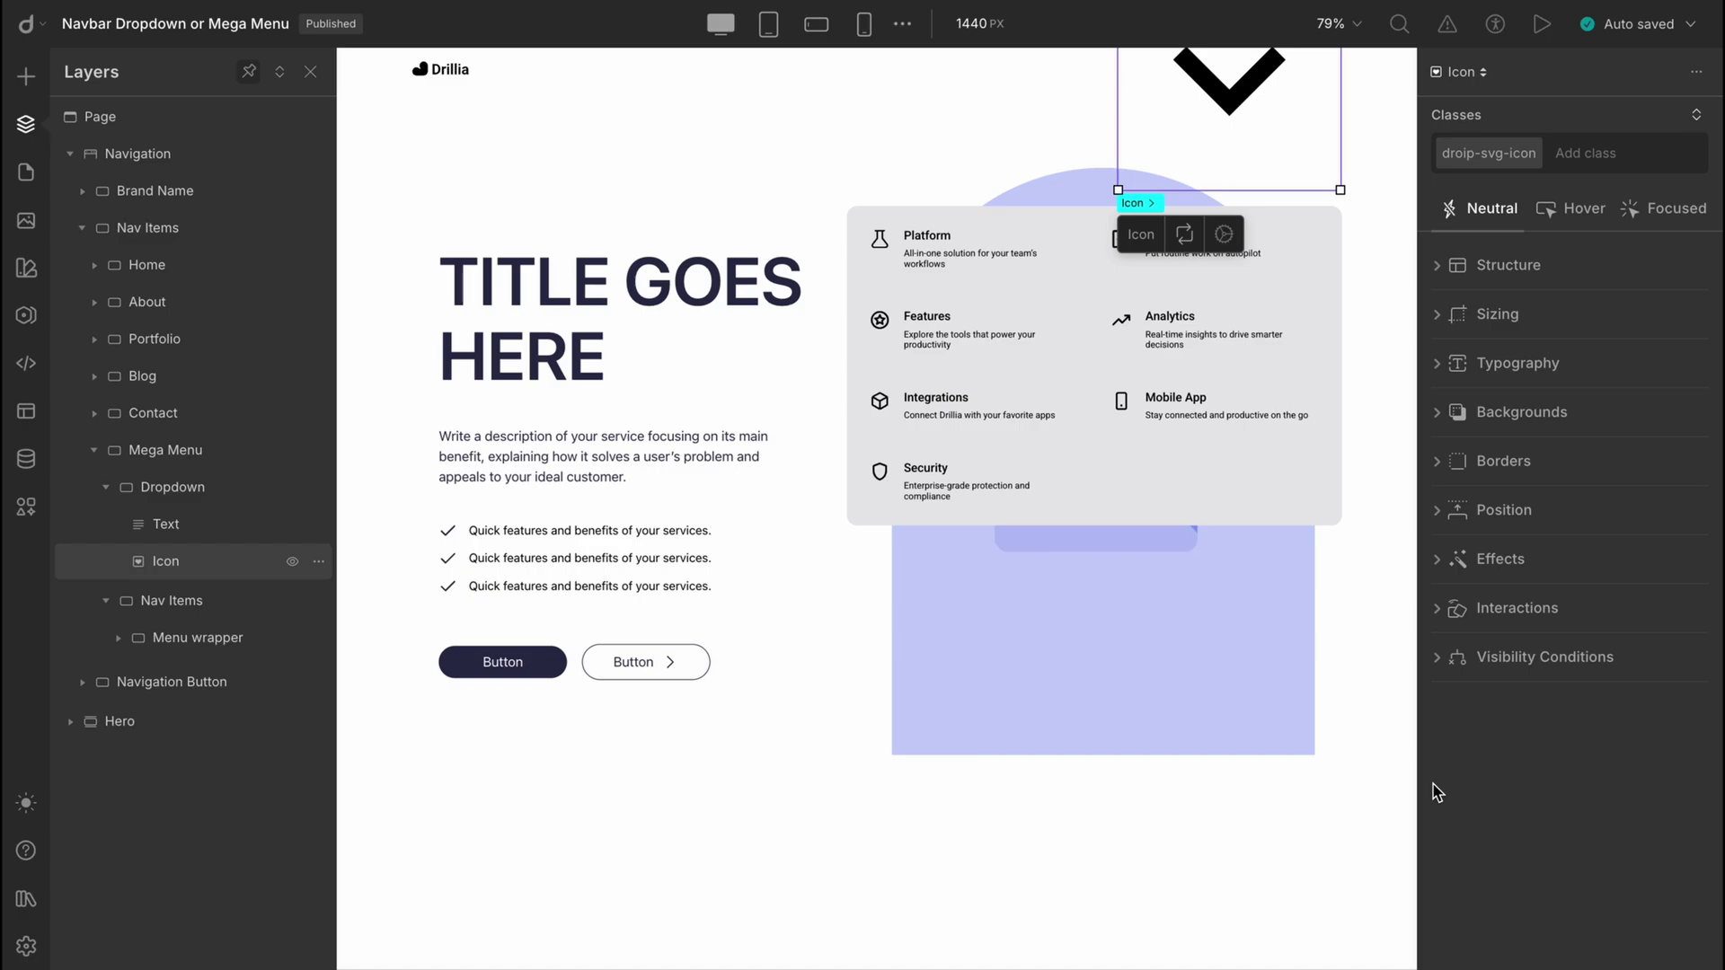
- Set the arrow icon's width to 16 px
click(1557, 326)
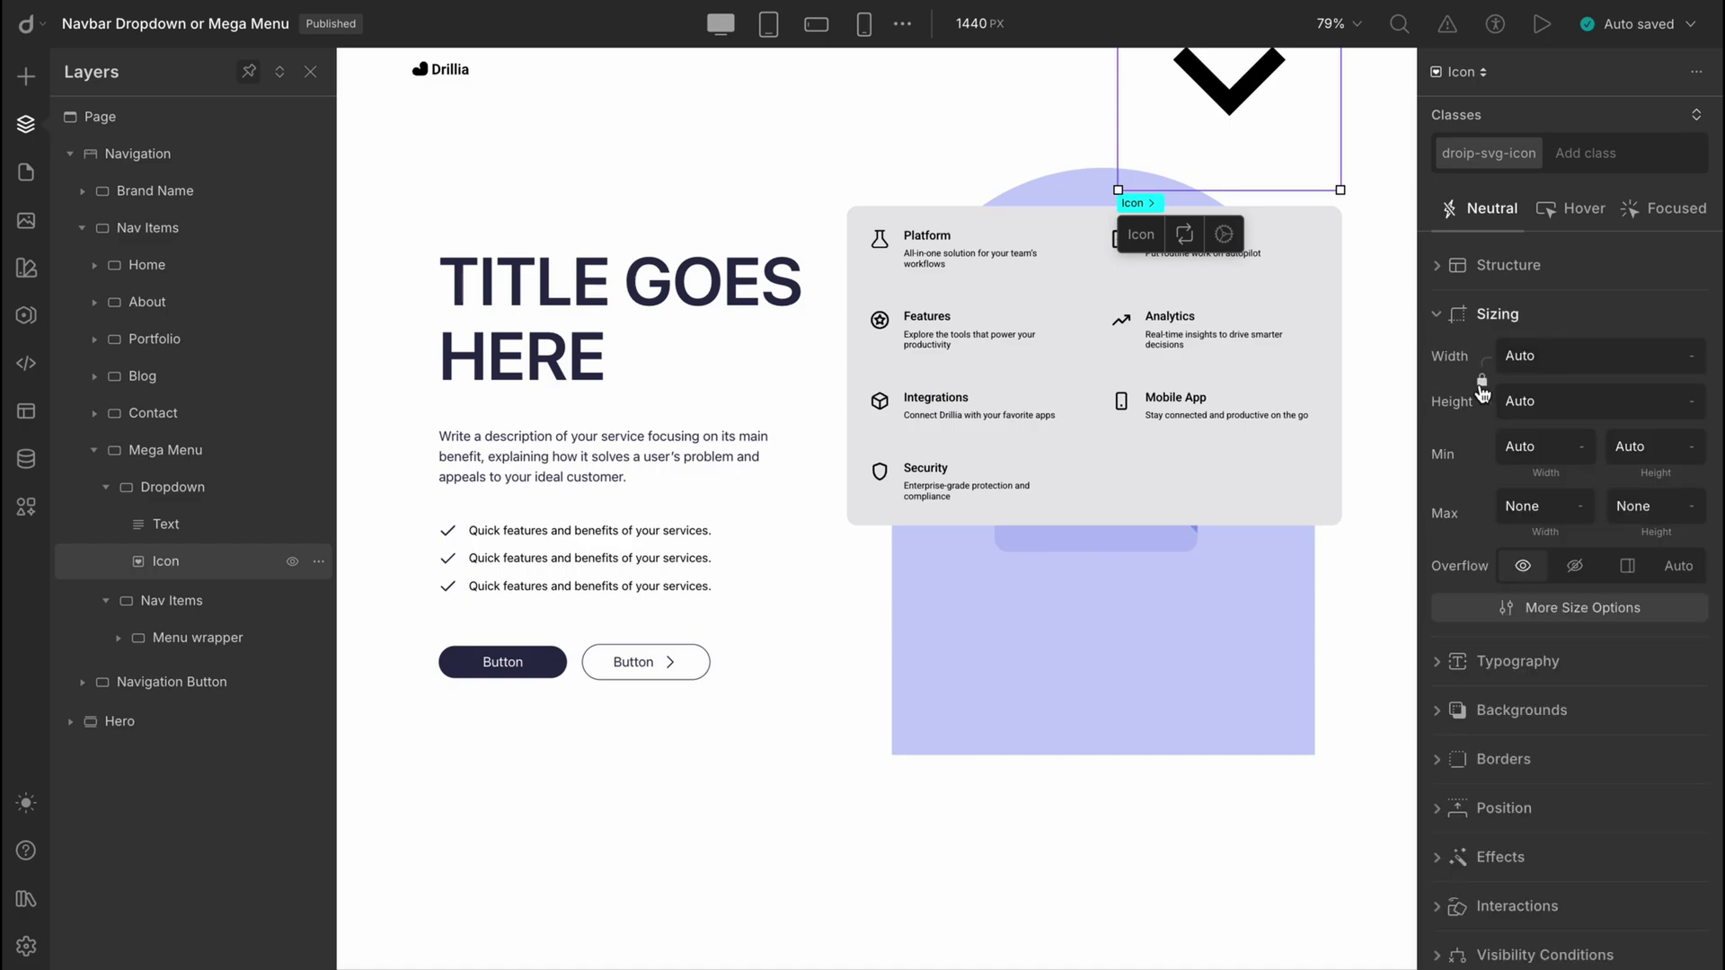
click(1557, 356)
text(16)
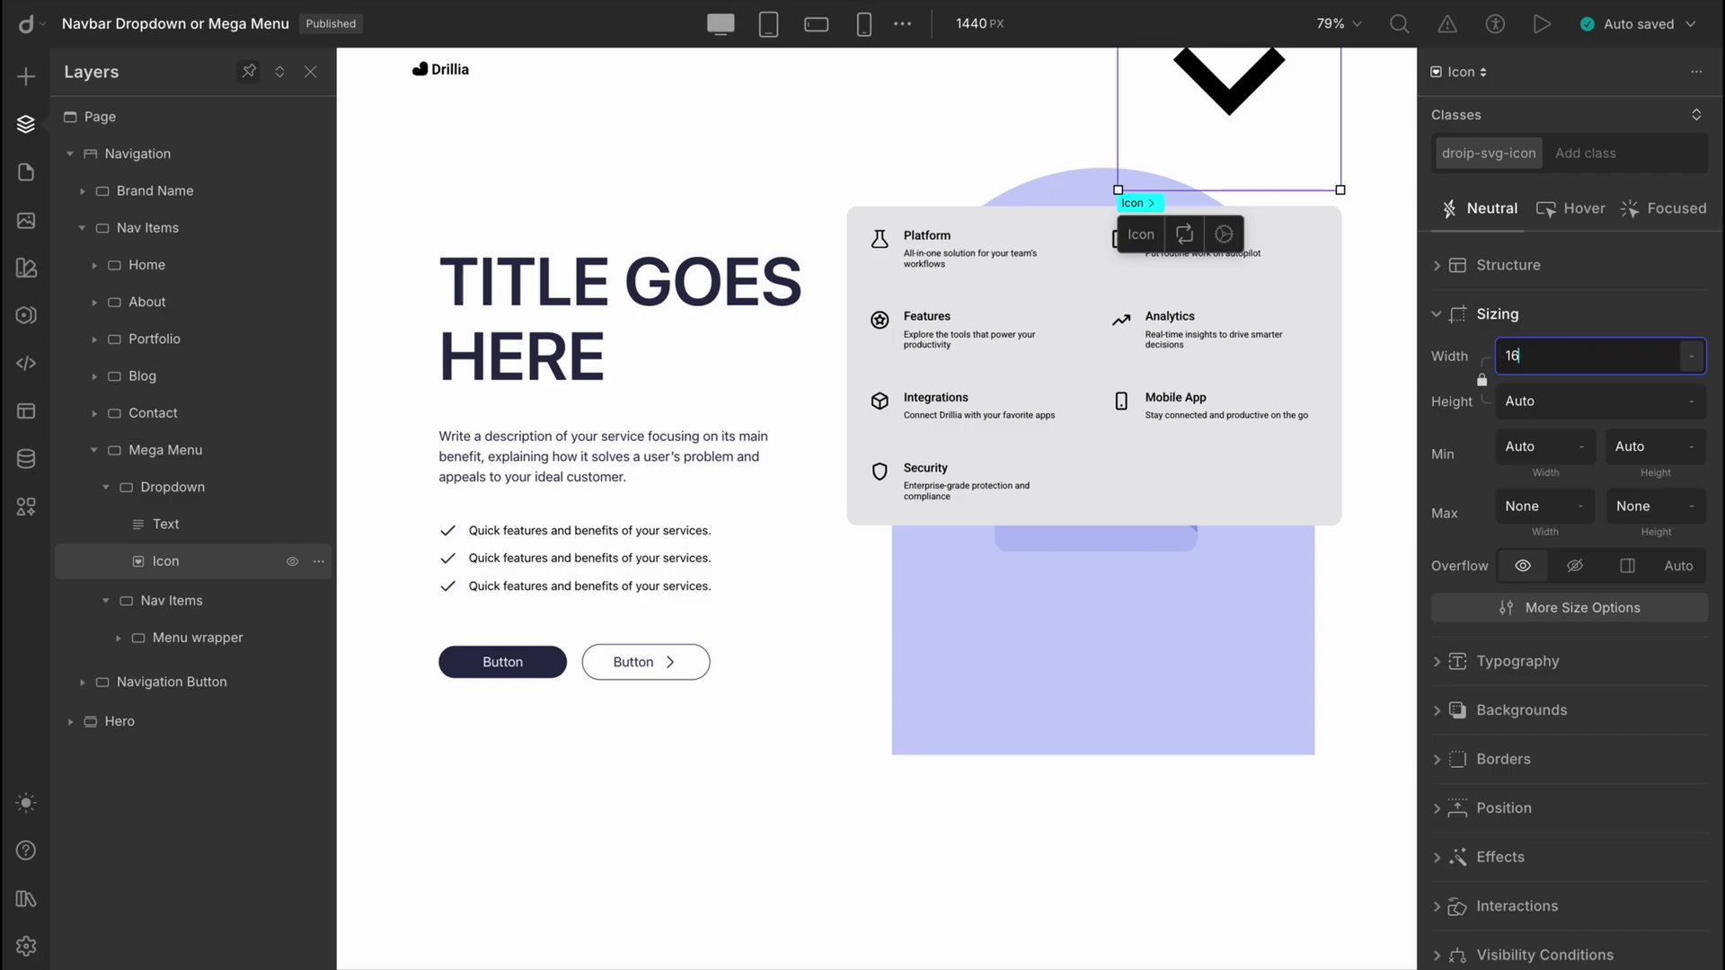
key(Return)
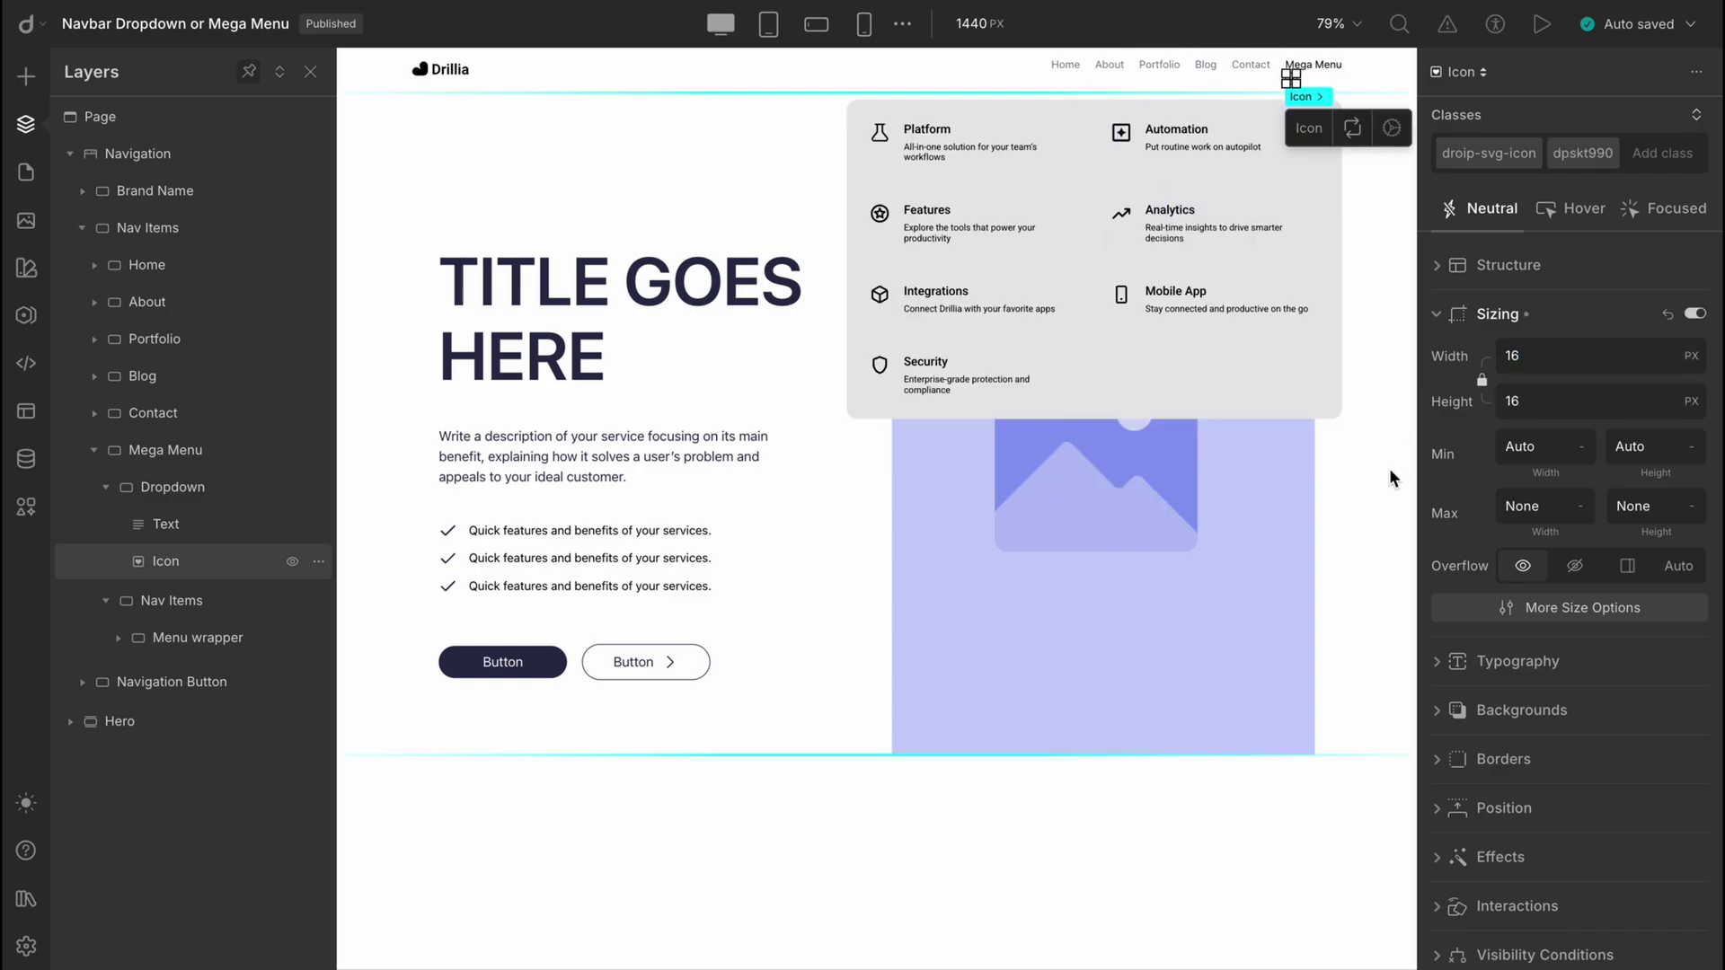
click(1372, 537)
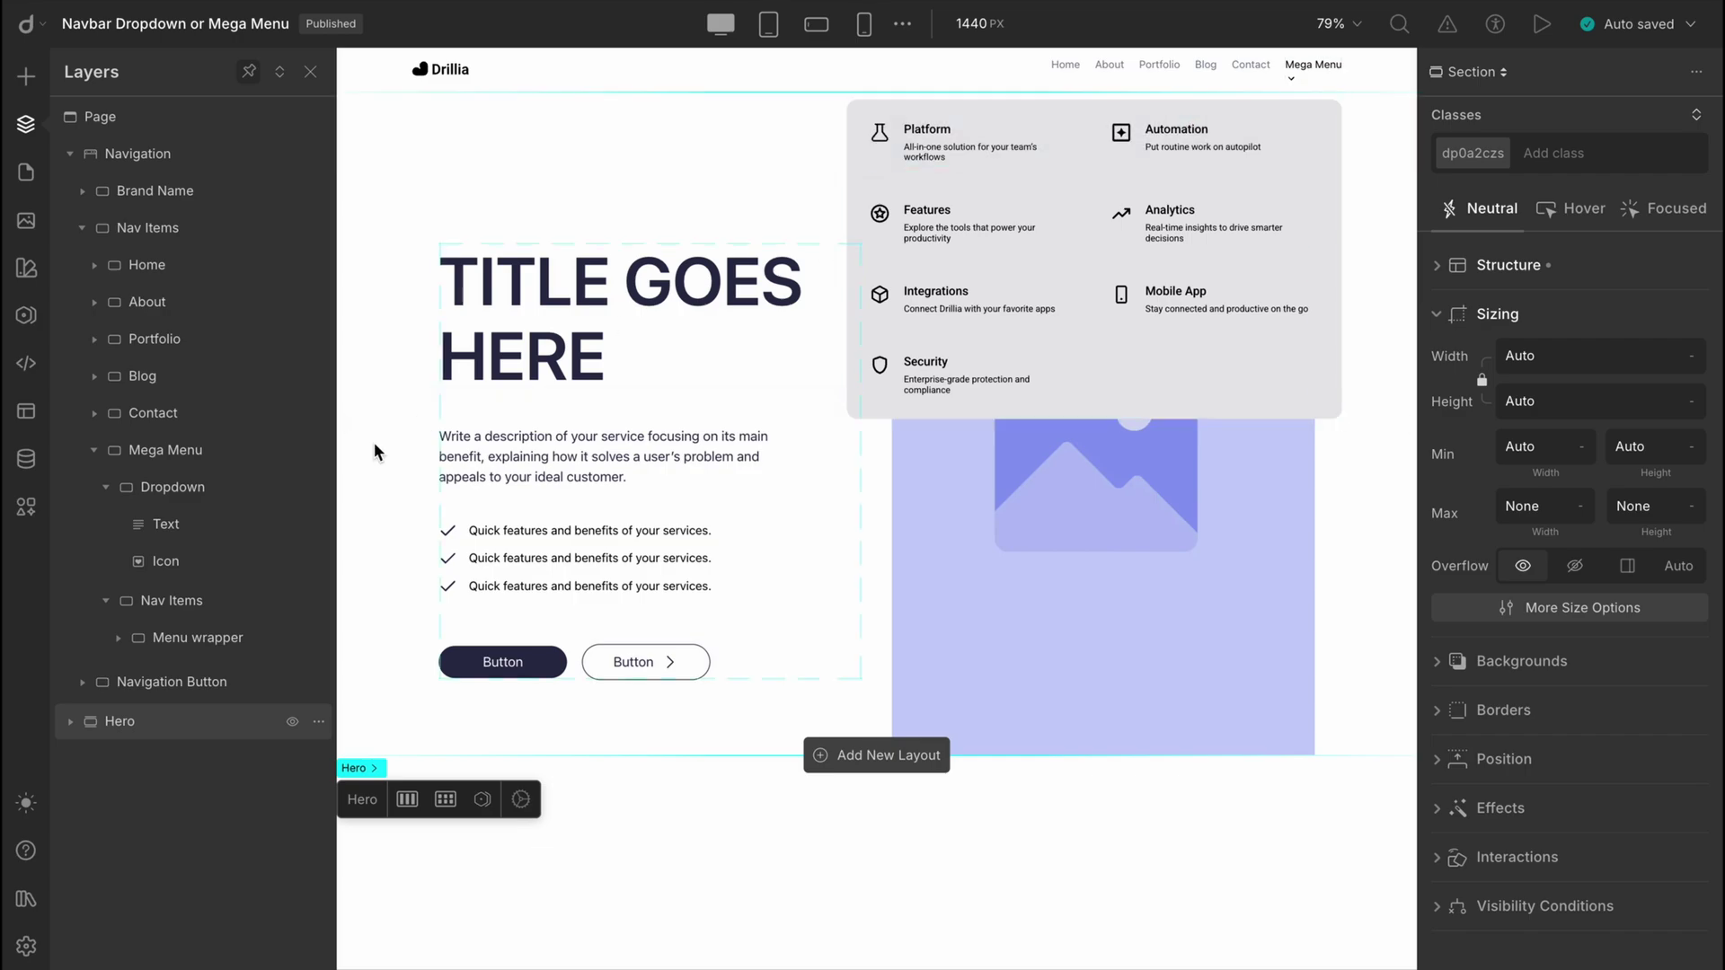
- Set the Dropdown to a one-directional Flex display with contents justified to Center
click(173, 487)
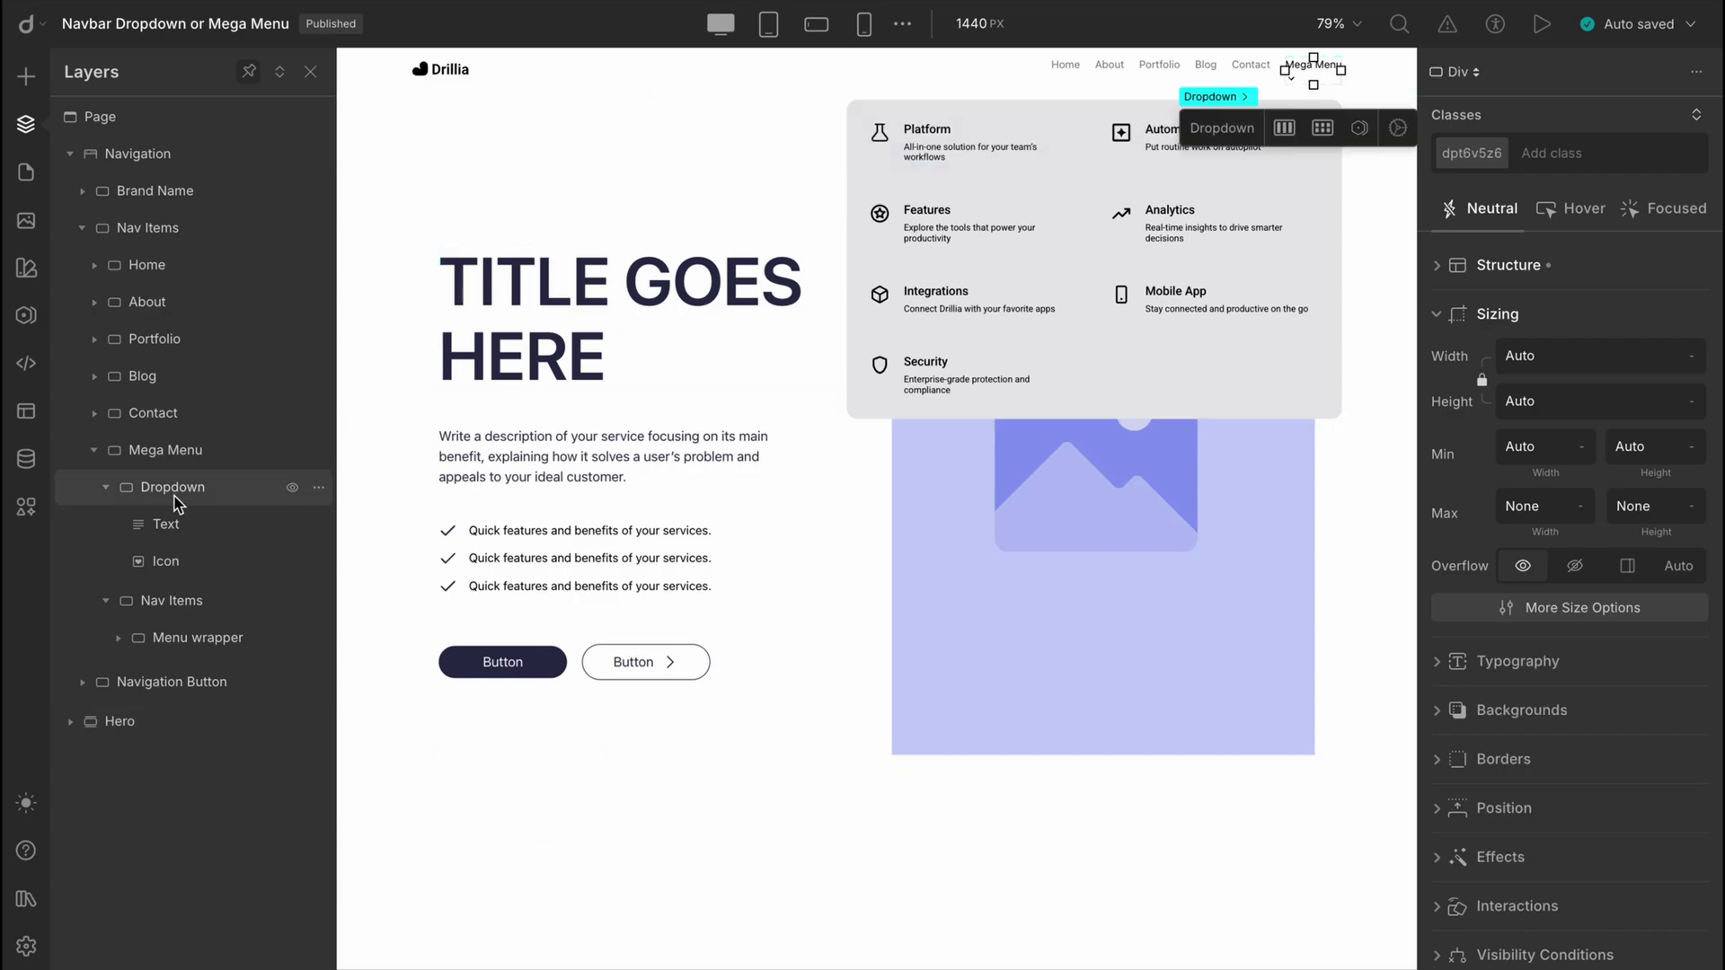
click(1510, 269)
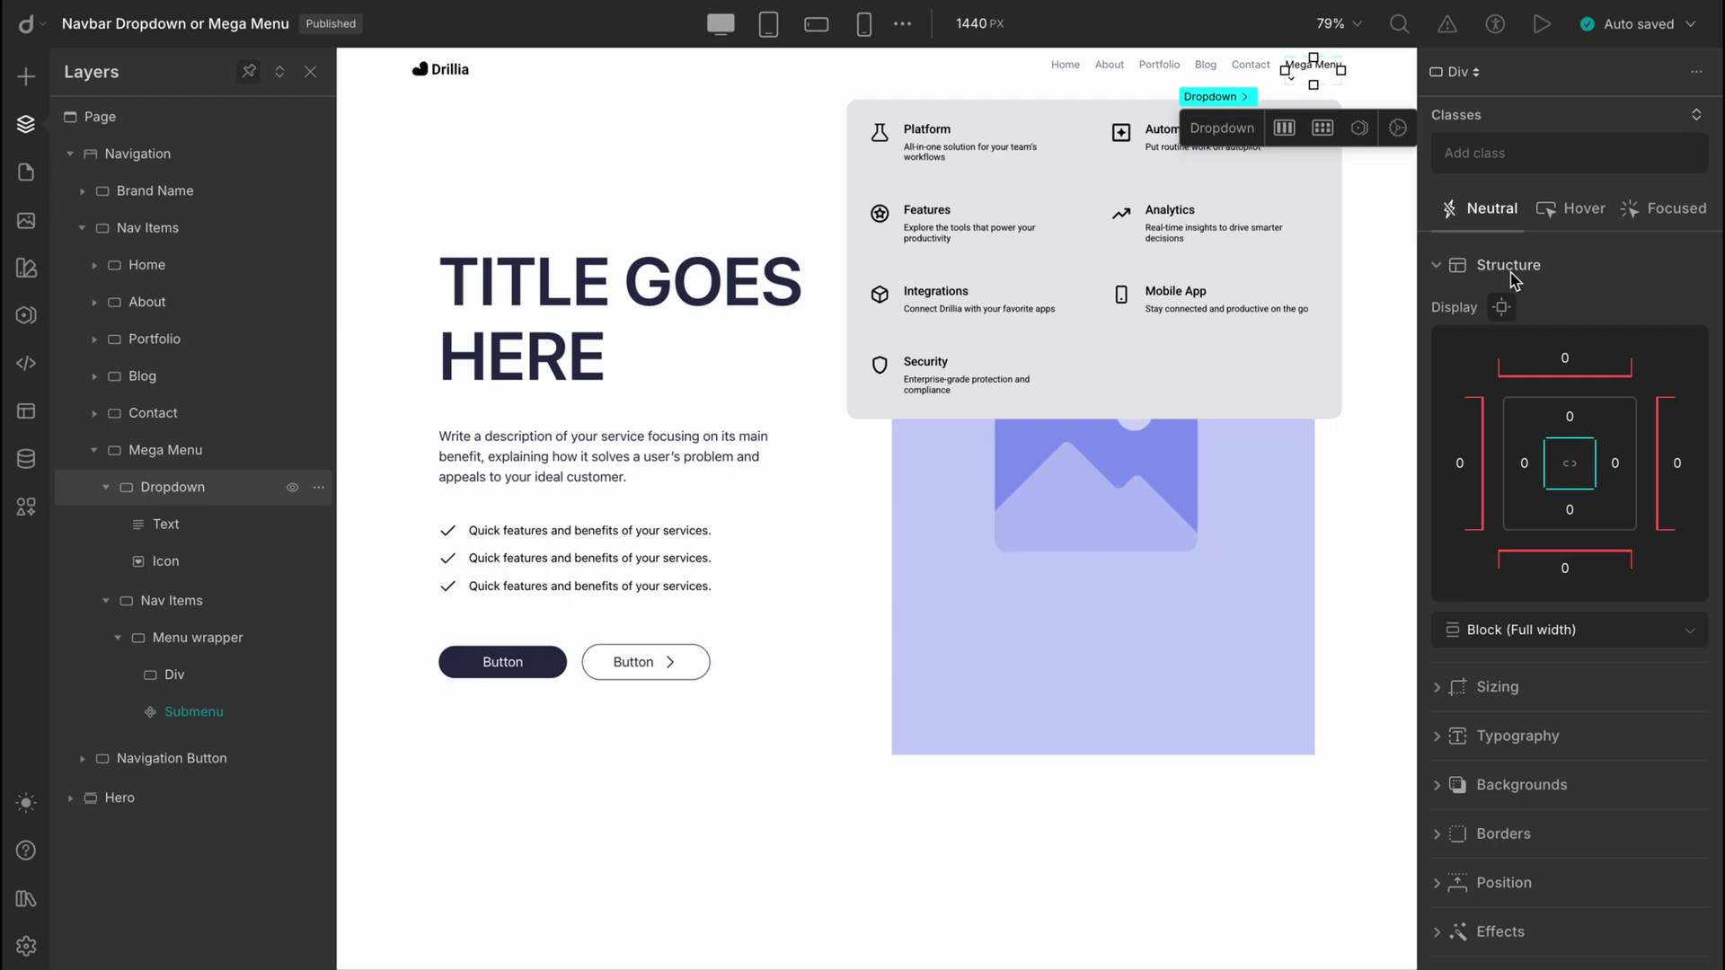
click(1583, 632)
click(1583, 662)
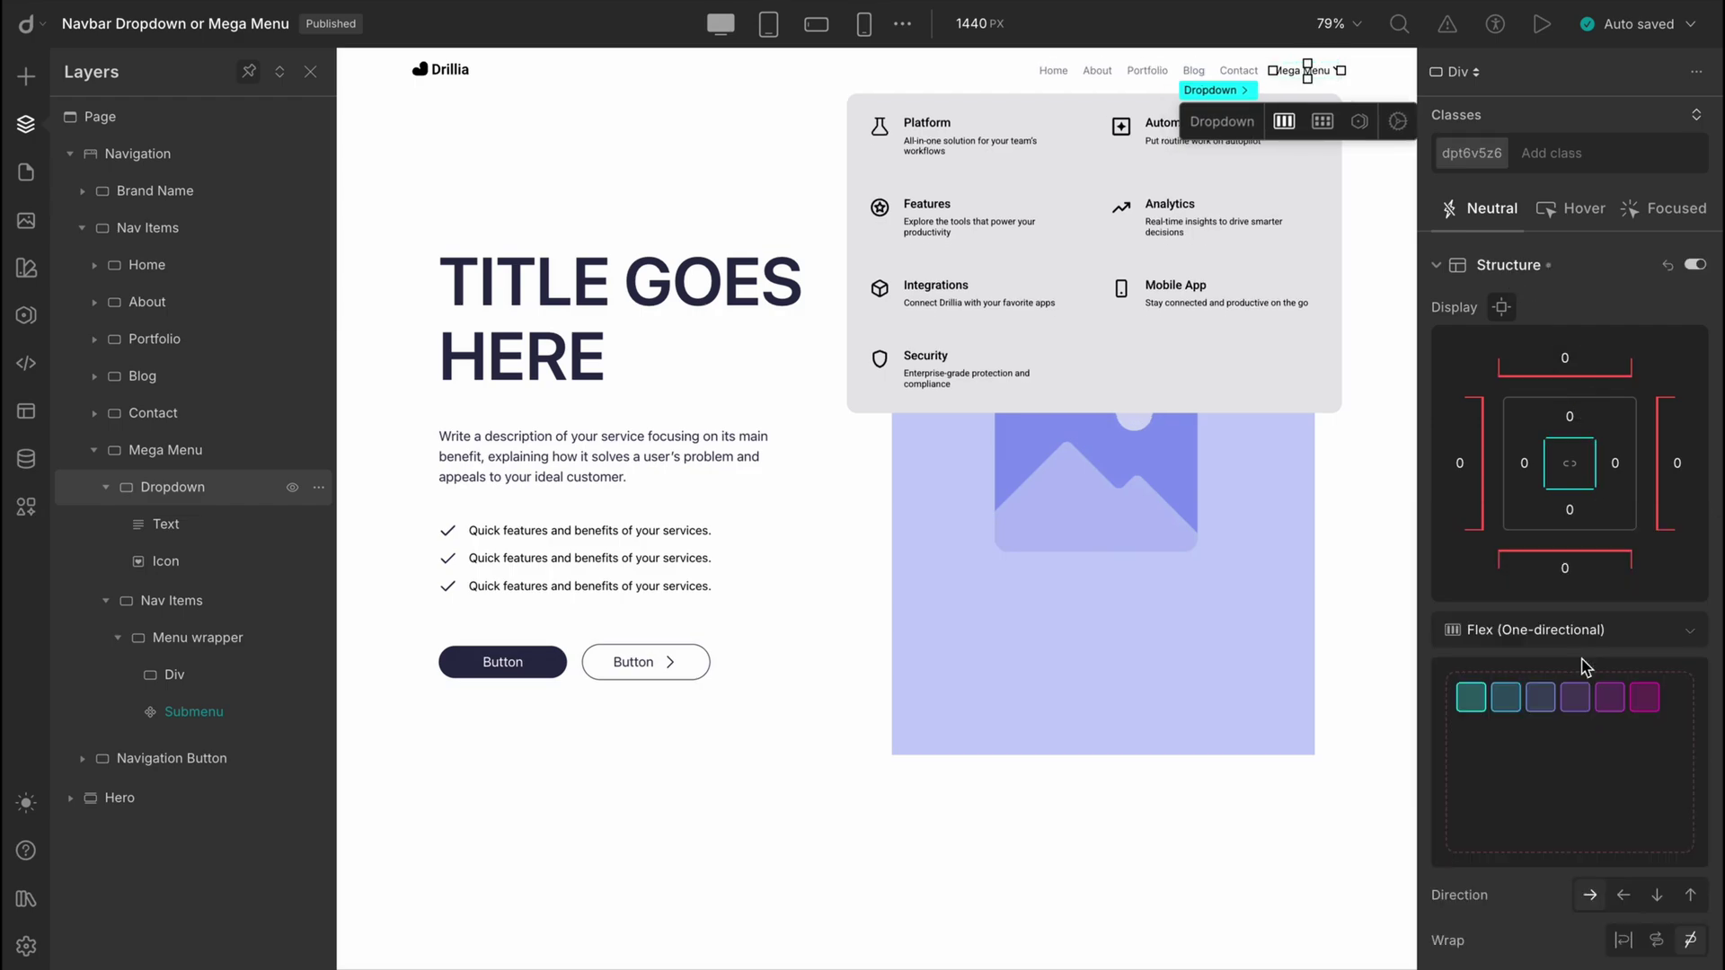
scroll(1583, 666, down, 3)
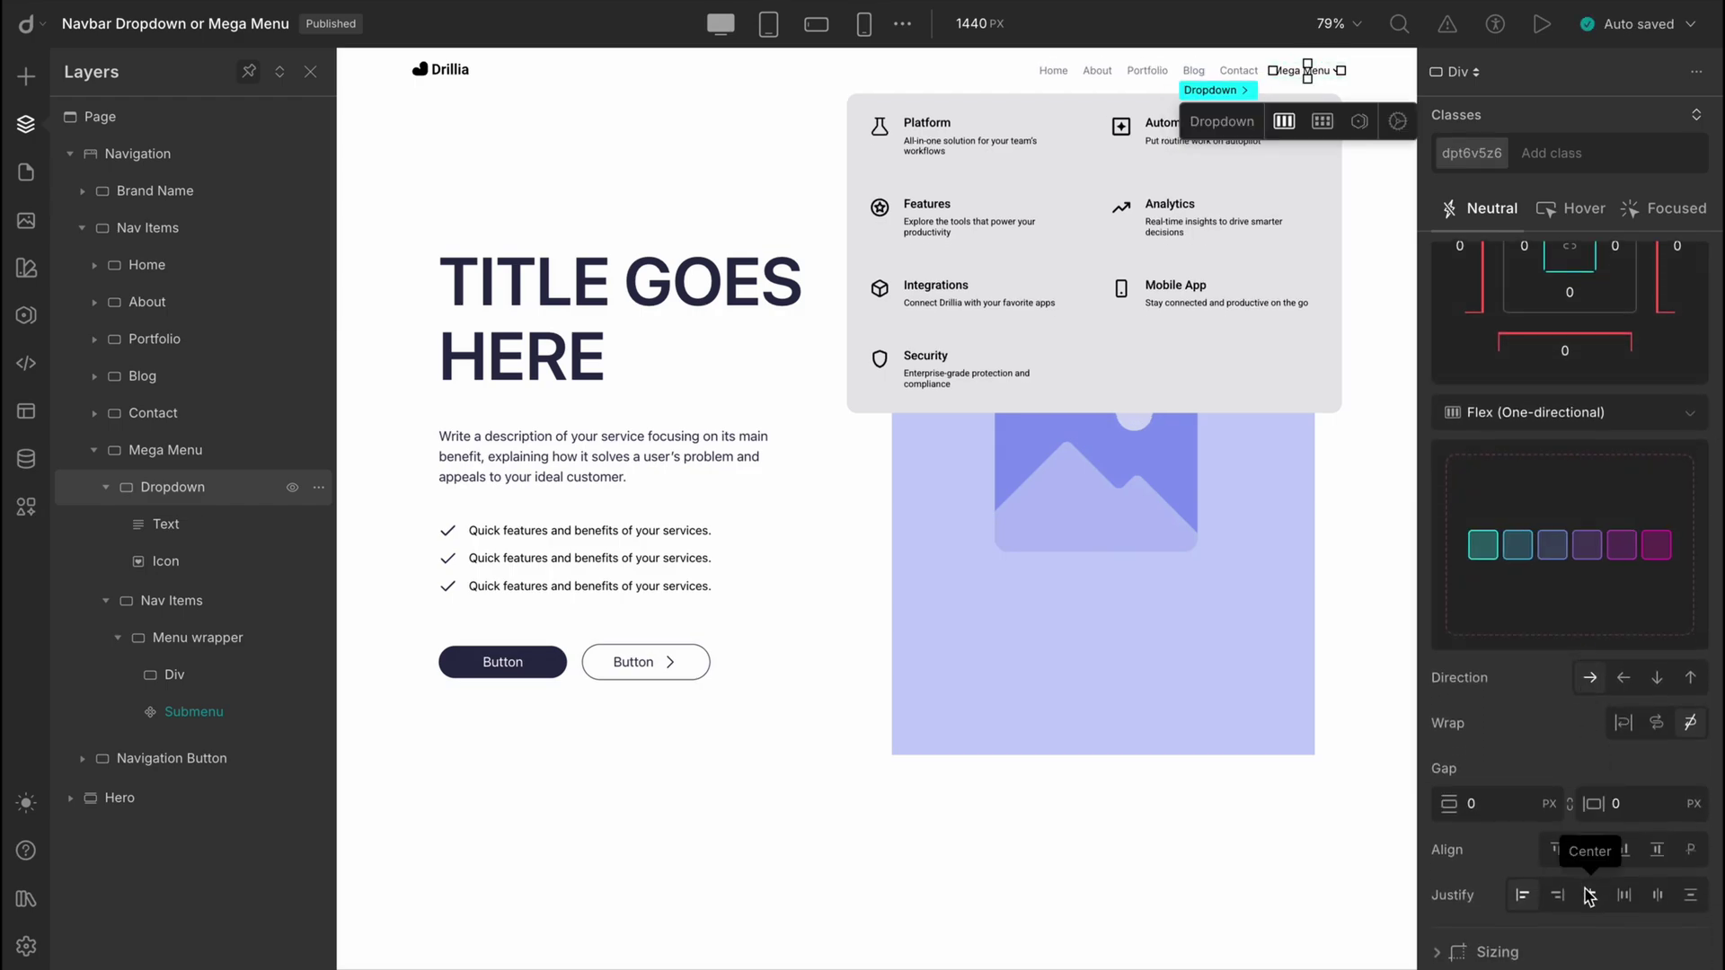
click(1589, 895)
click(1342, 810)
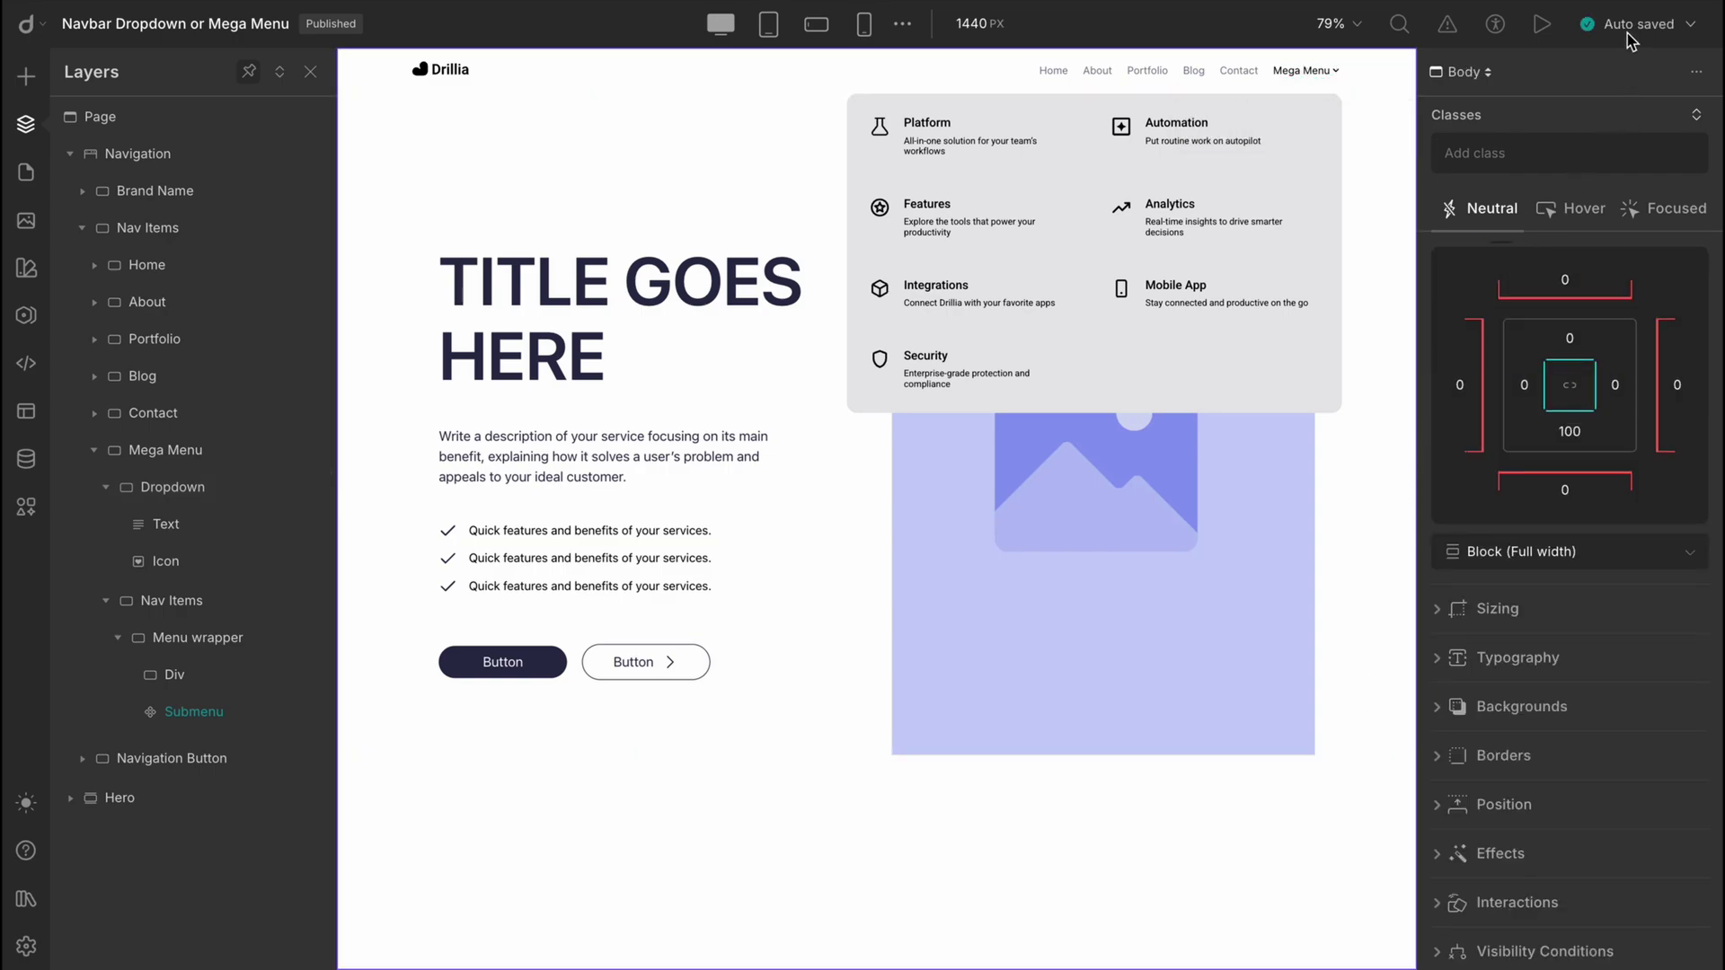
click(1542, 27)
mouse_move(1584, 45)
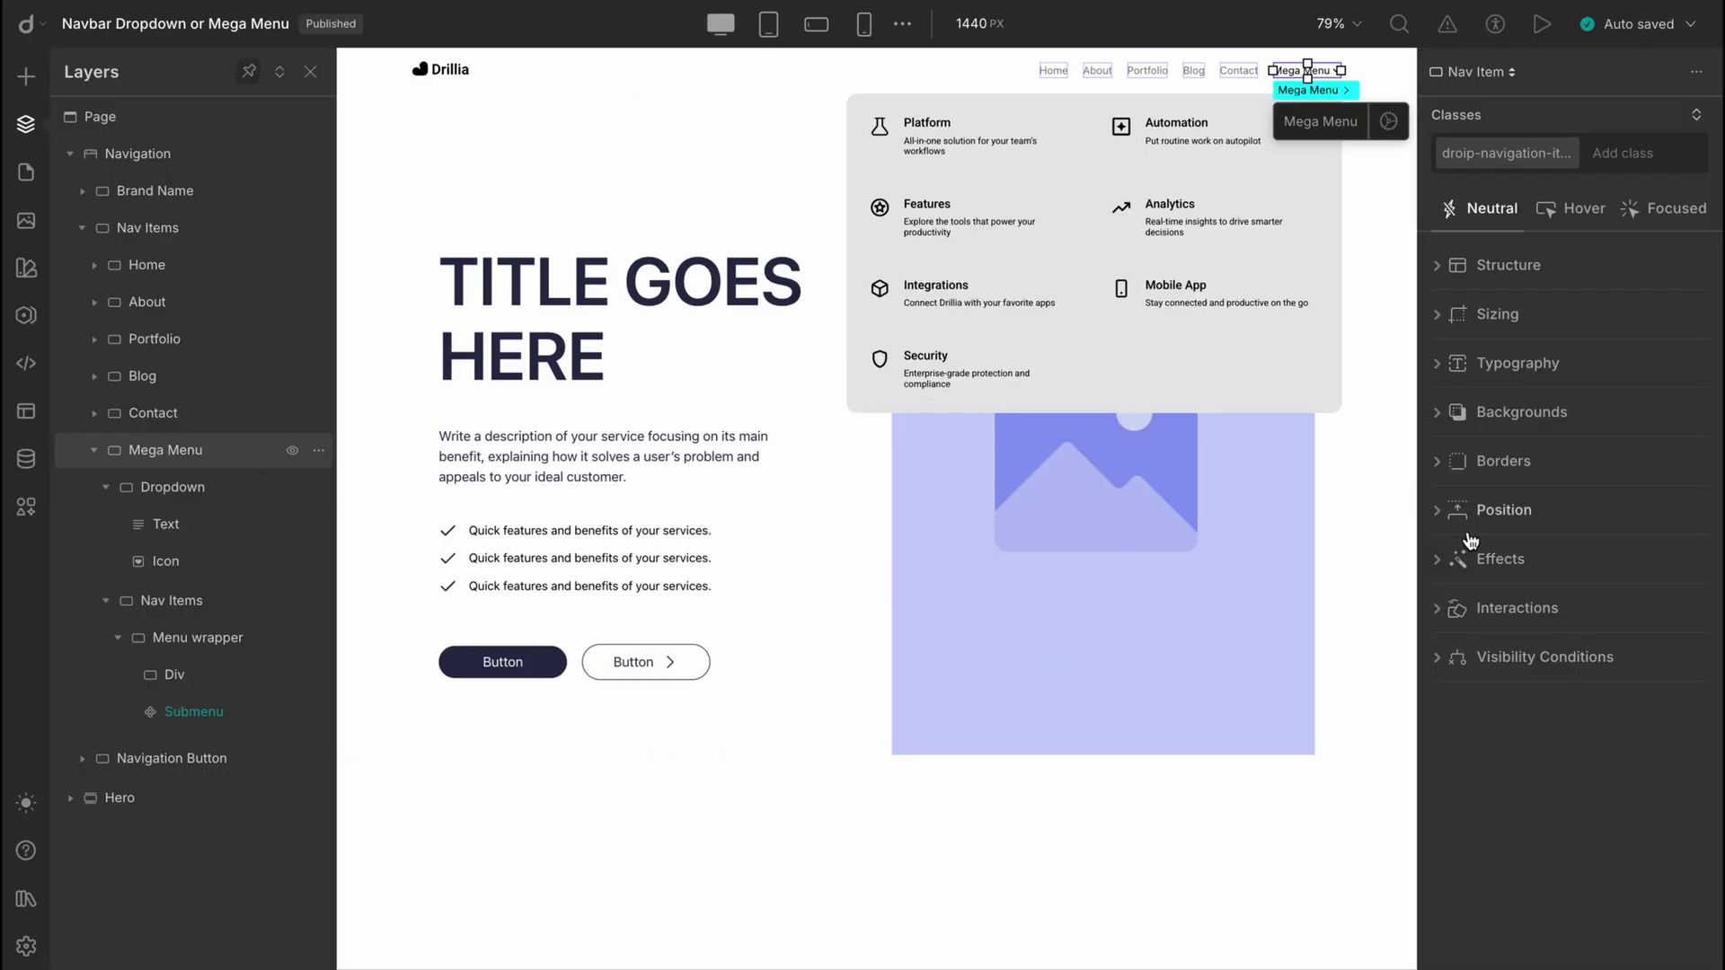
- Set the Mega Menu item's Effects cursor to Pointer and check its dropdown in live preview
click(1499, 559)
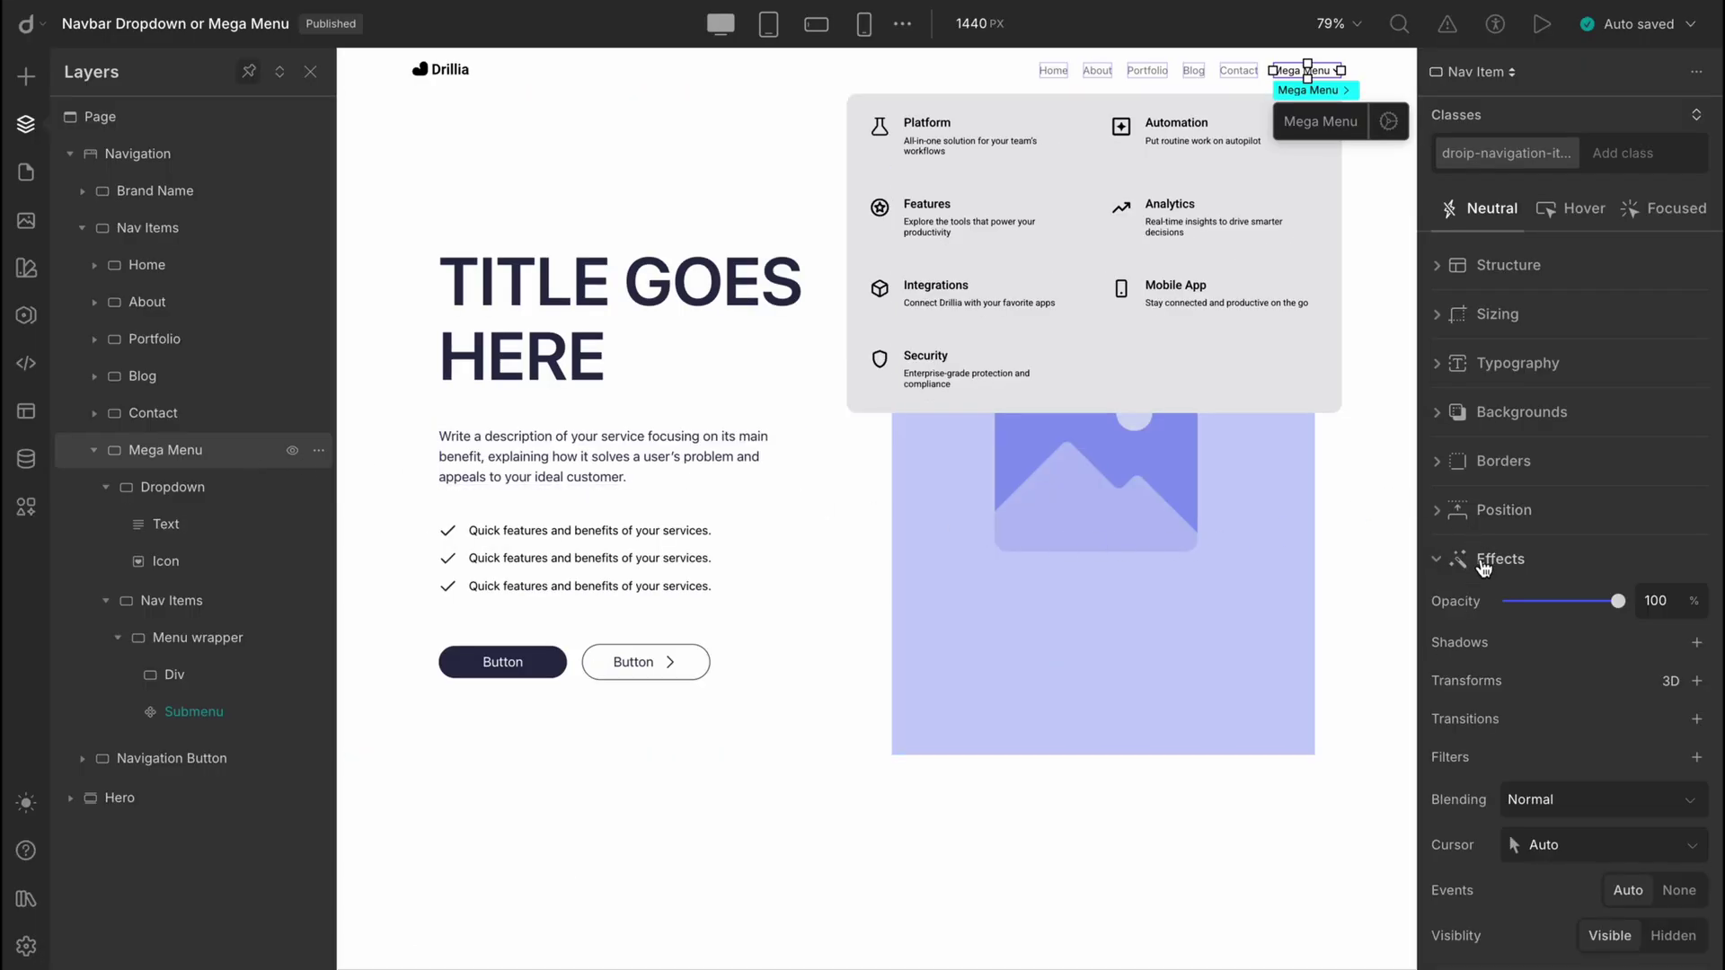
click(1579, 850)
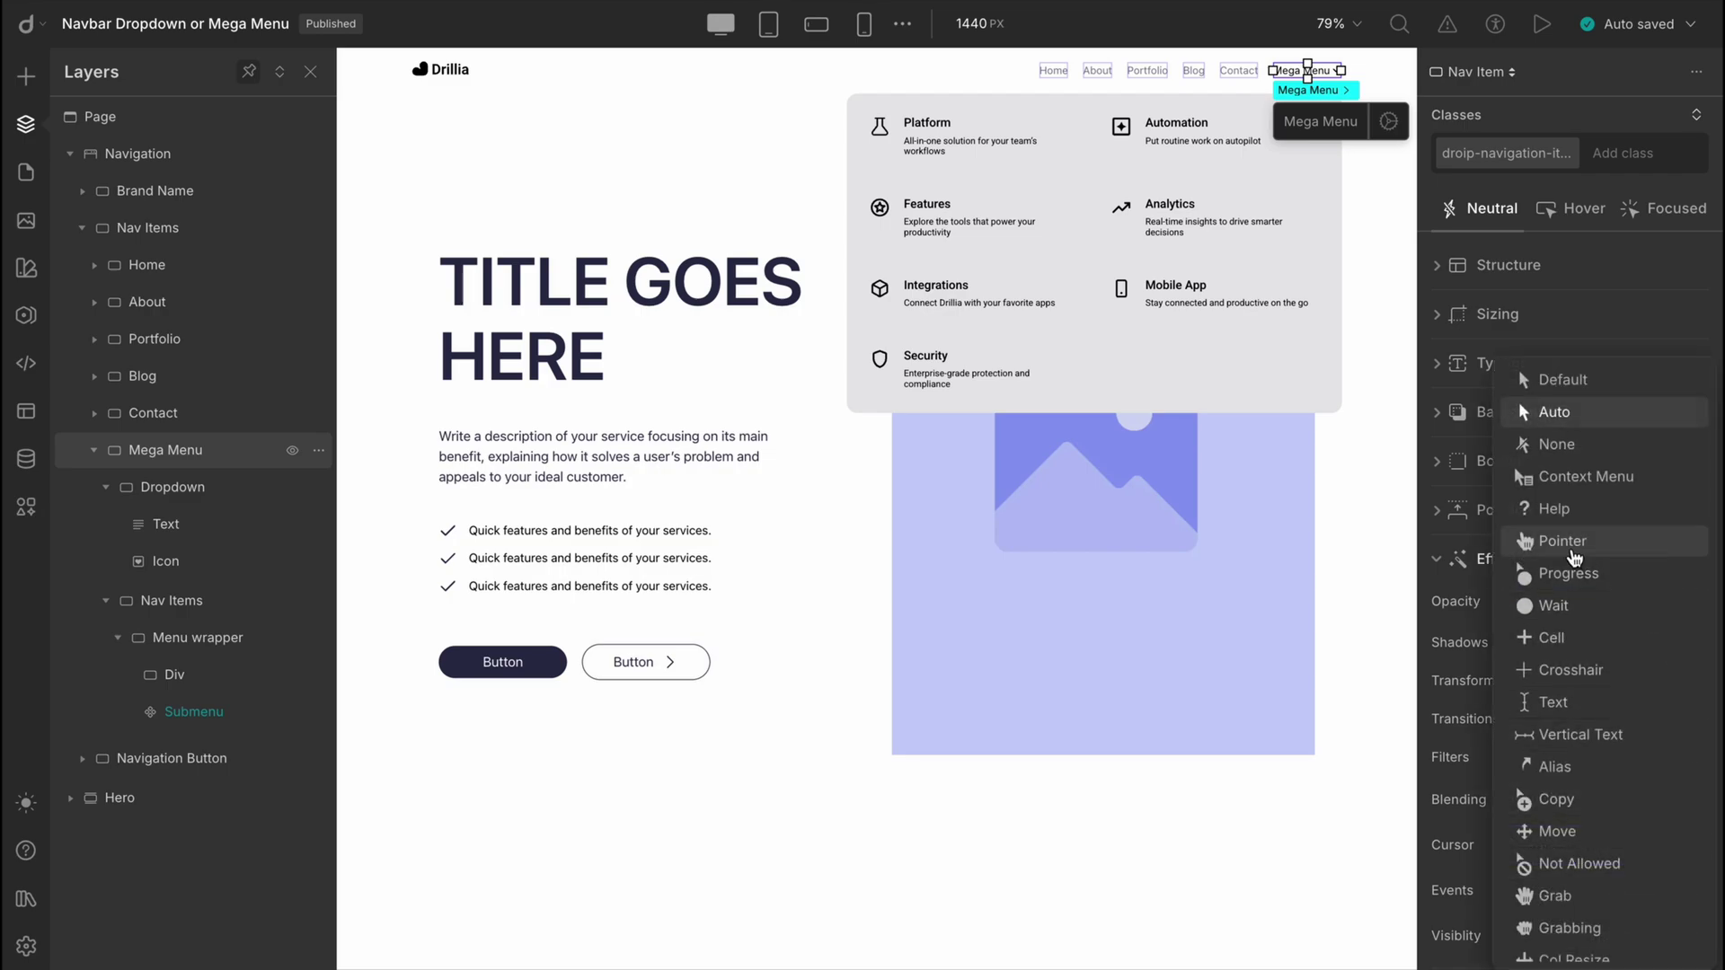
click(1574, 553)
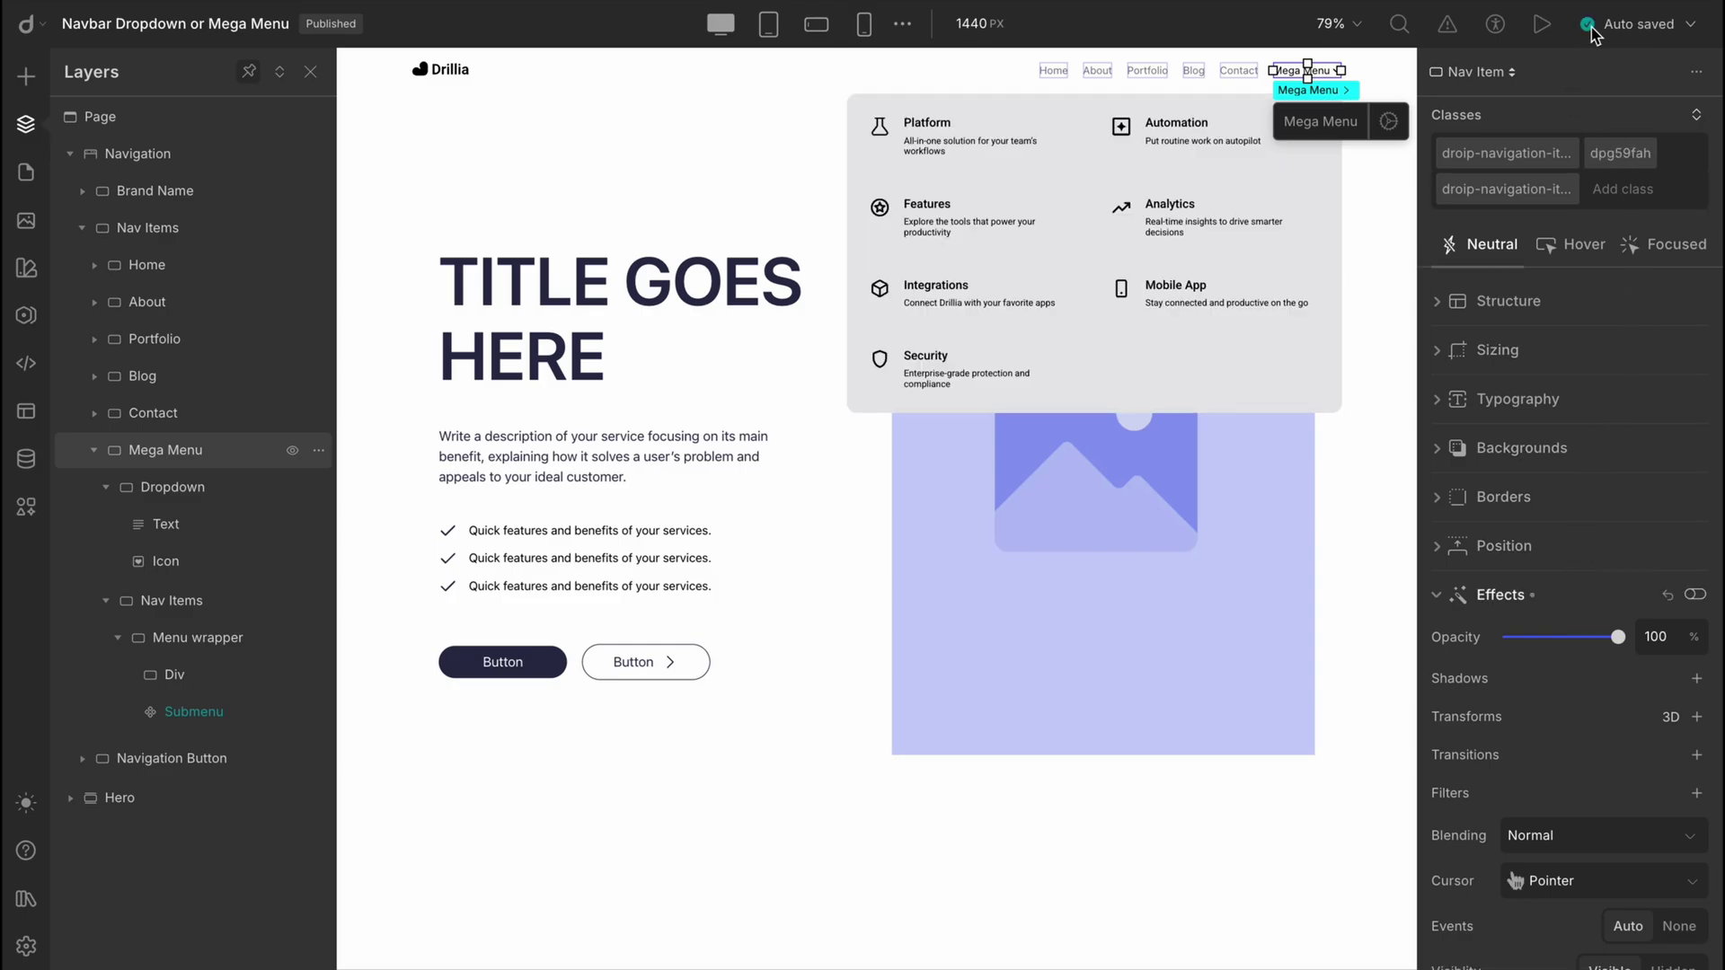
click(1542, 23)
click(1558, 45)
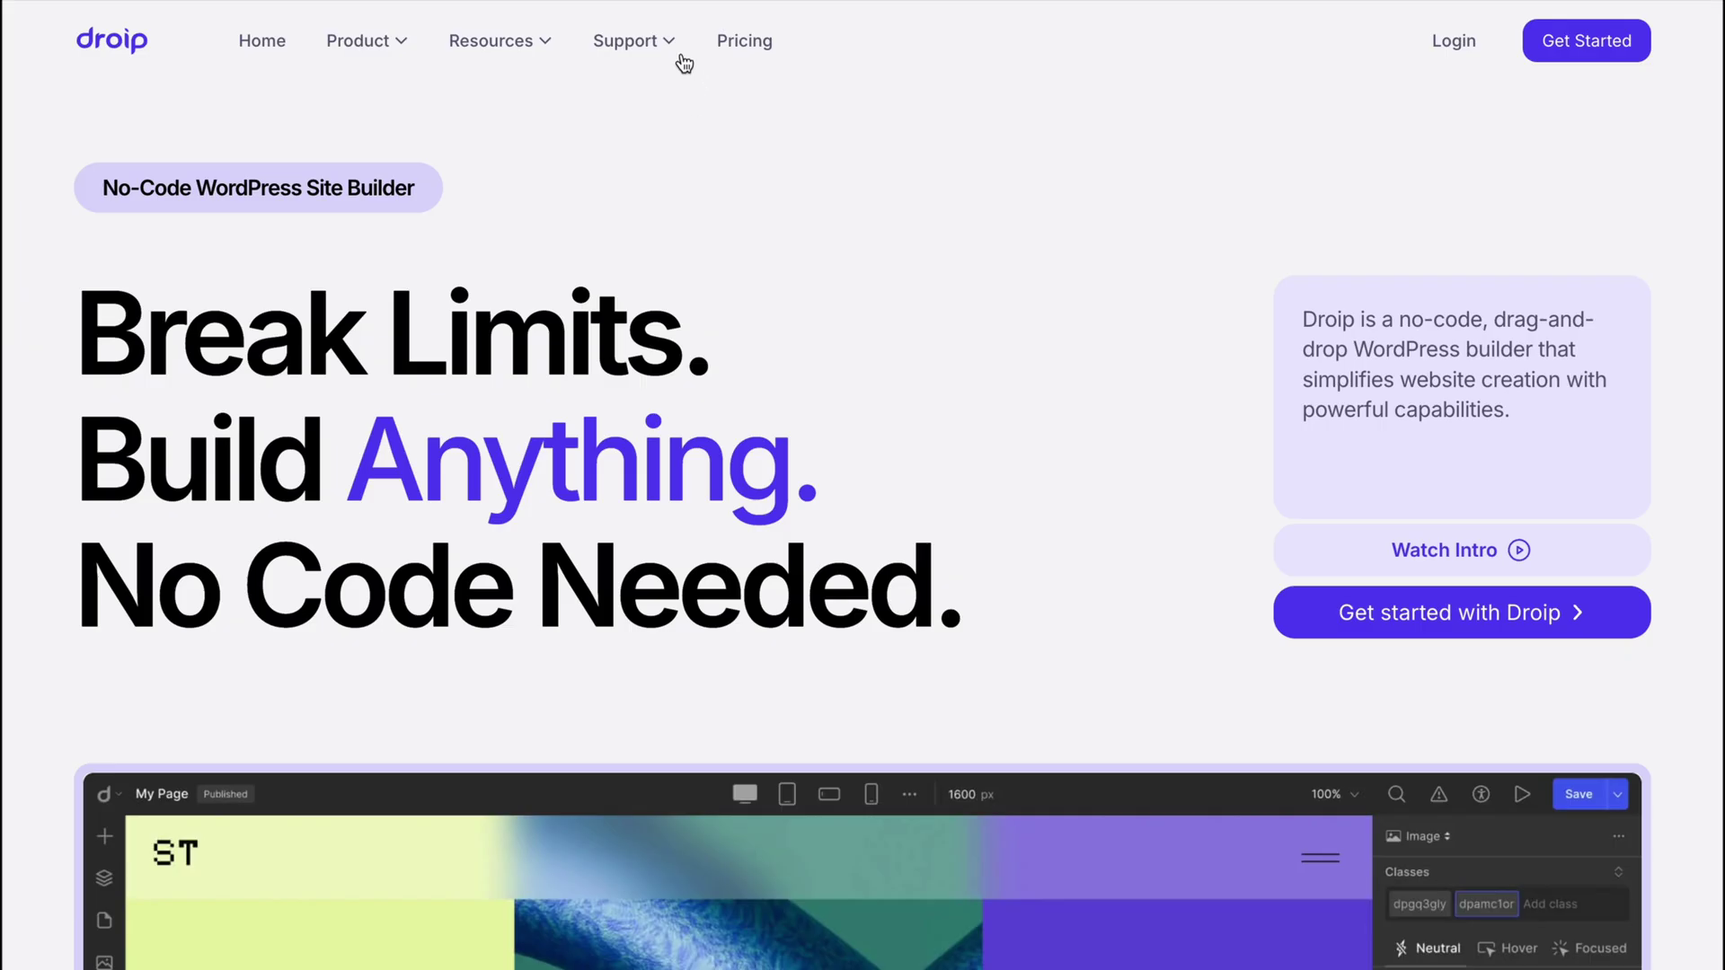
mouse_move(677, 58)
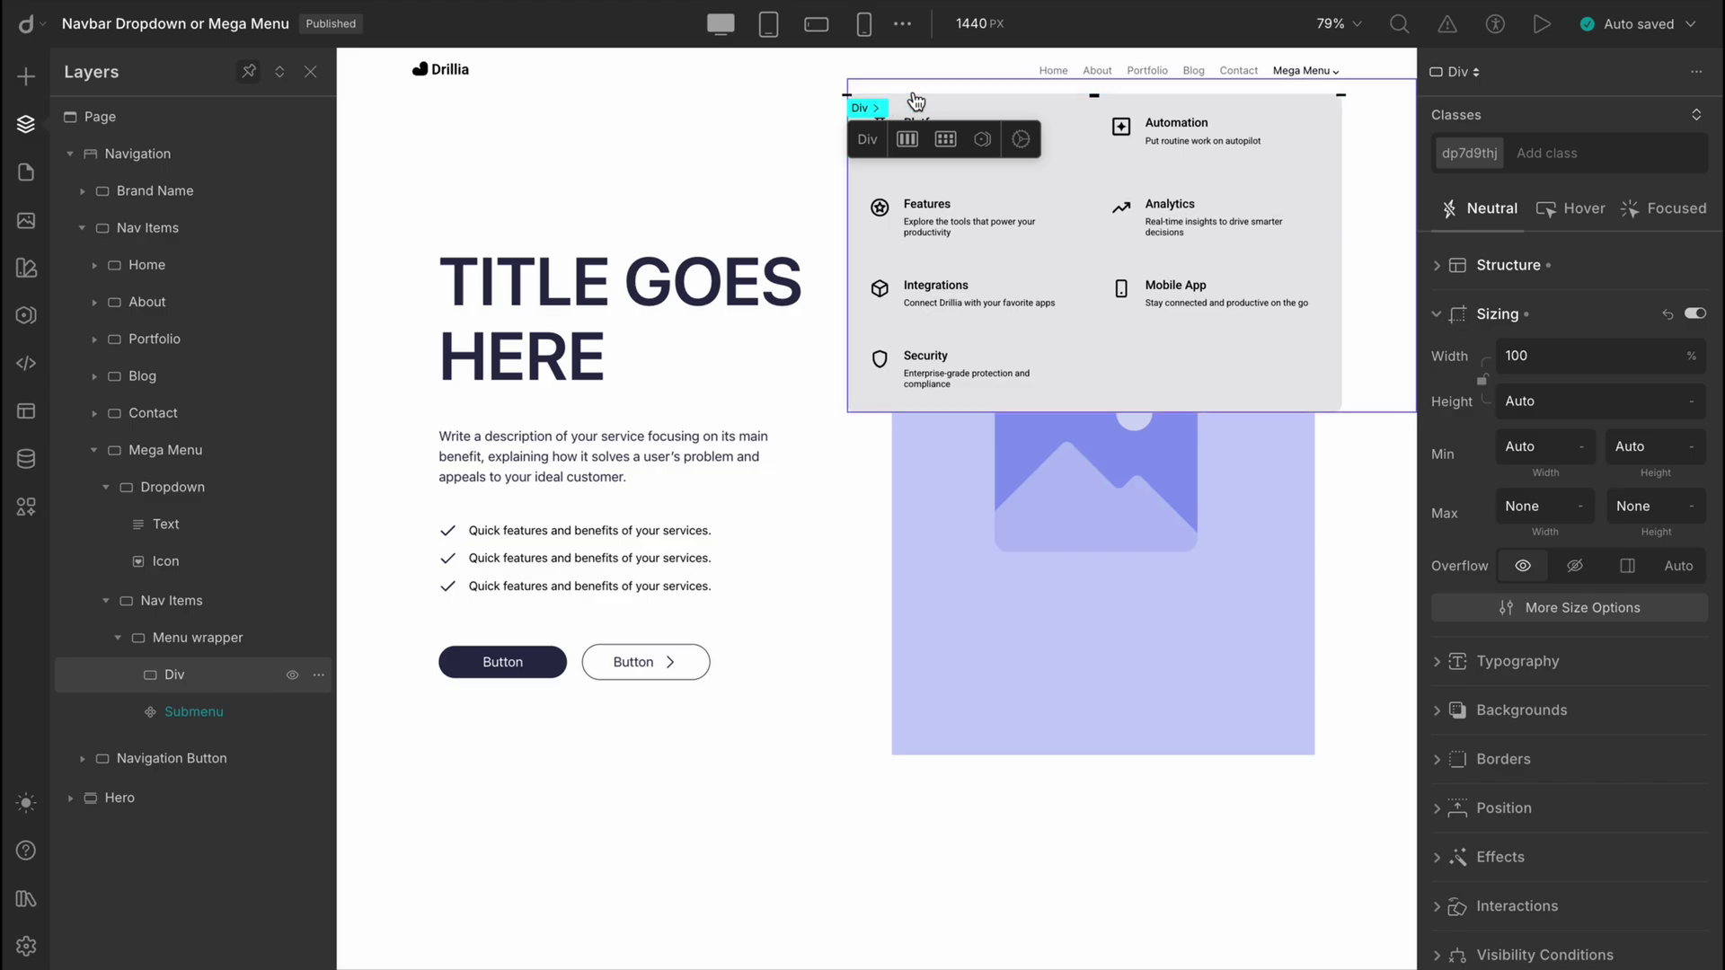
- Insert an Icon element into the Div and replace it with the arrow_drop_up triangle
click(1399, 24)
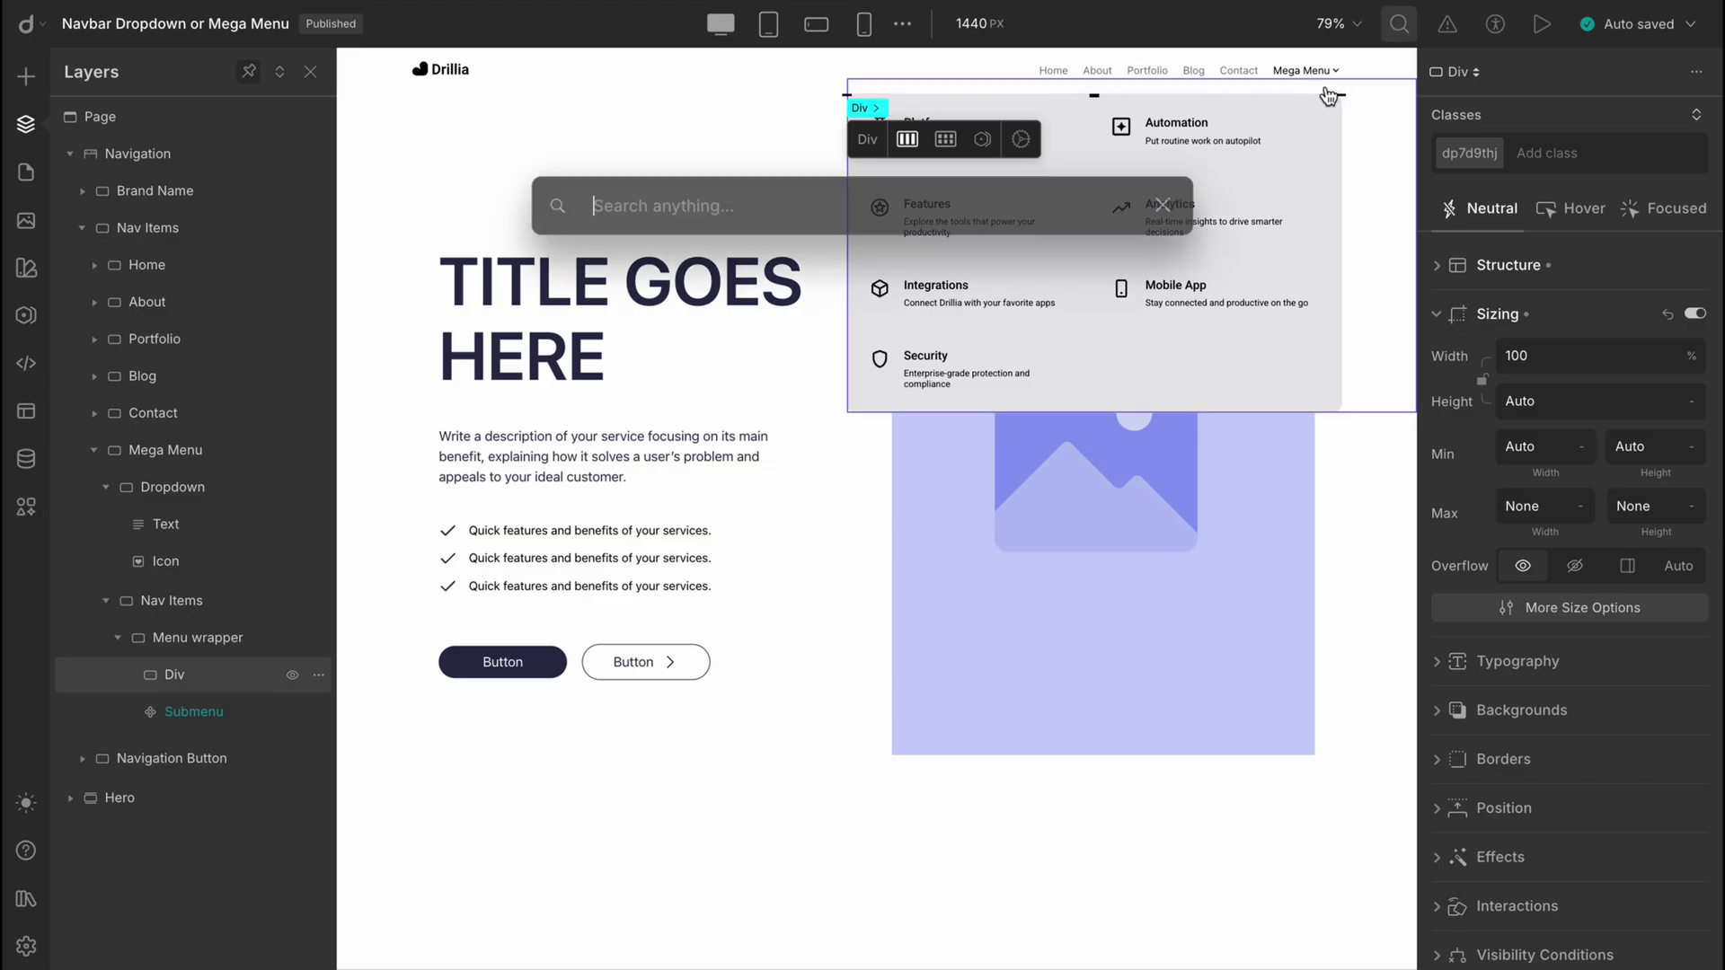
text(icon)
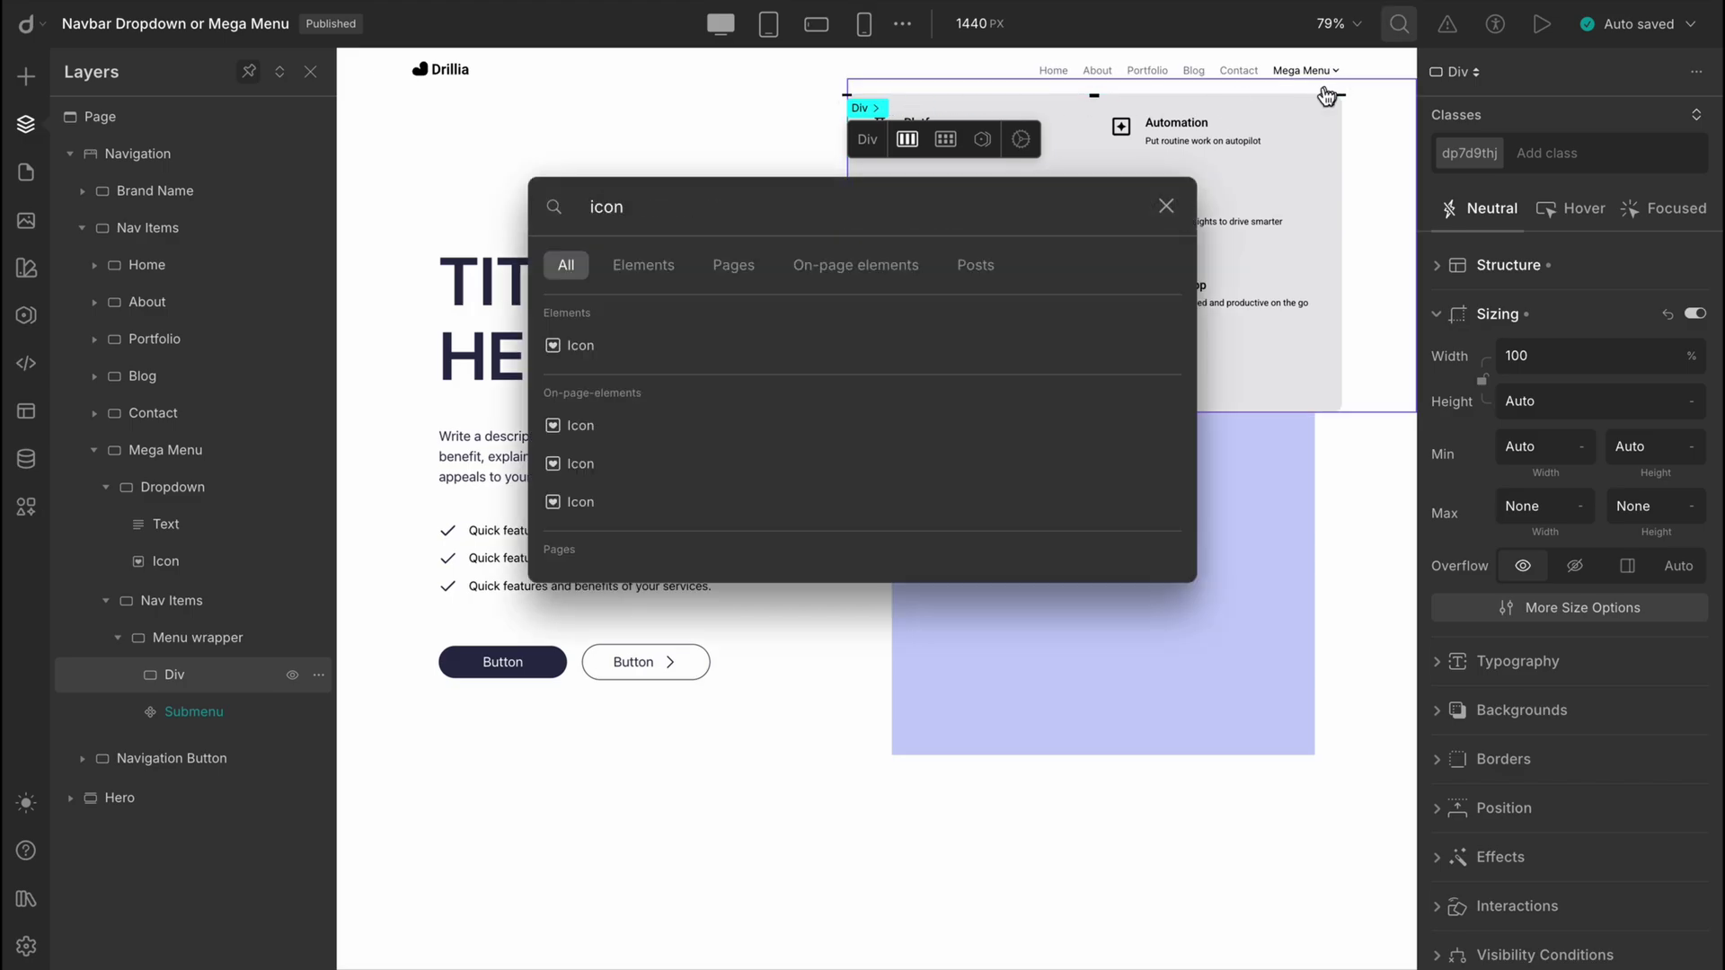
click(626, 360)
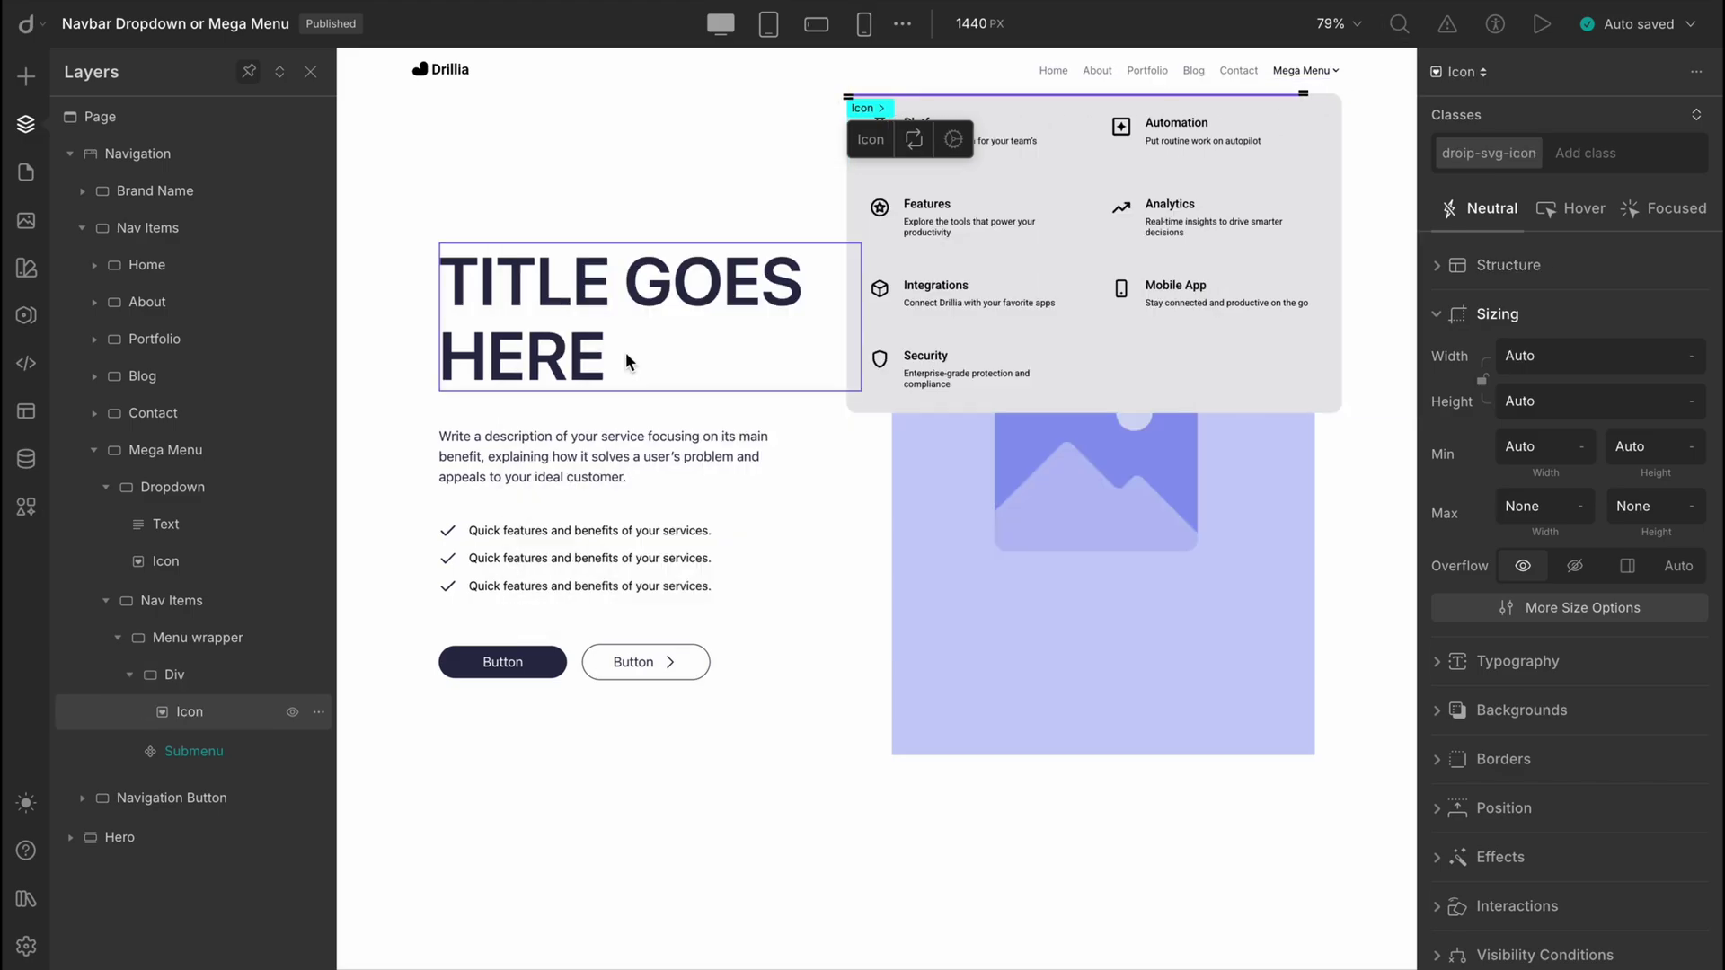
click(914, 139)
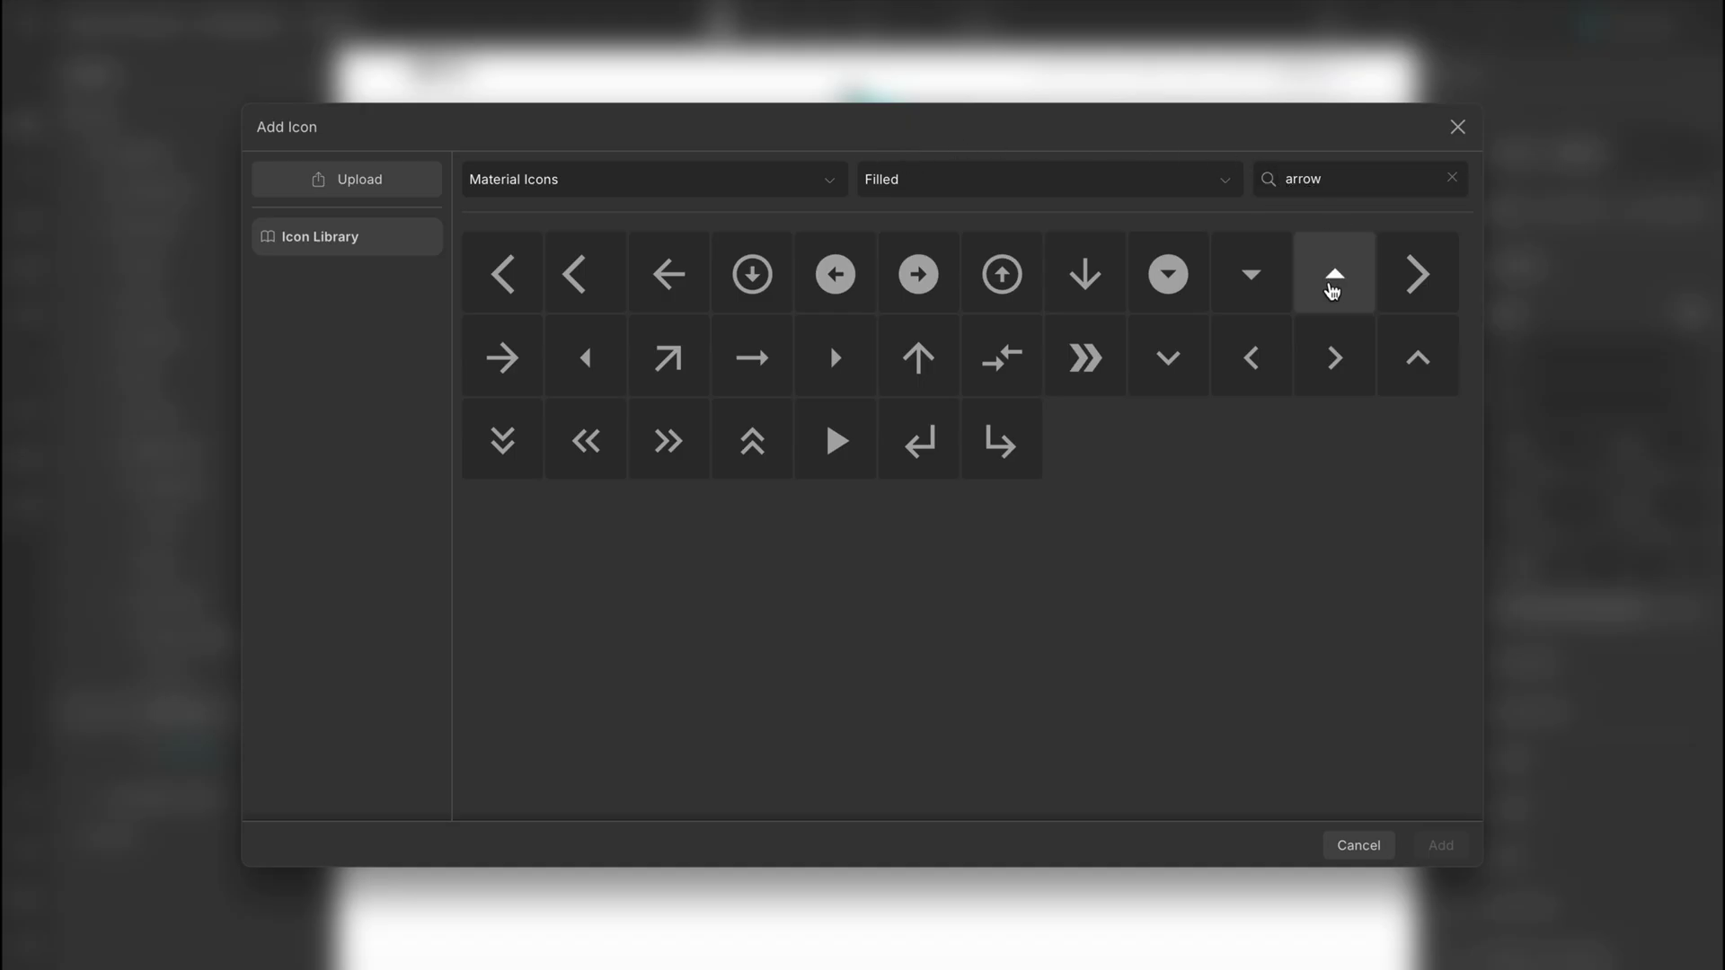
click(1332, 291)
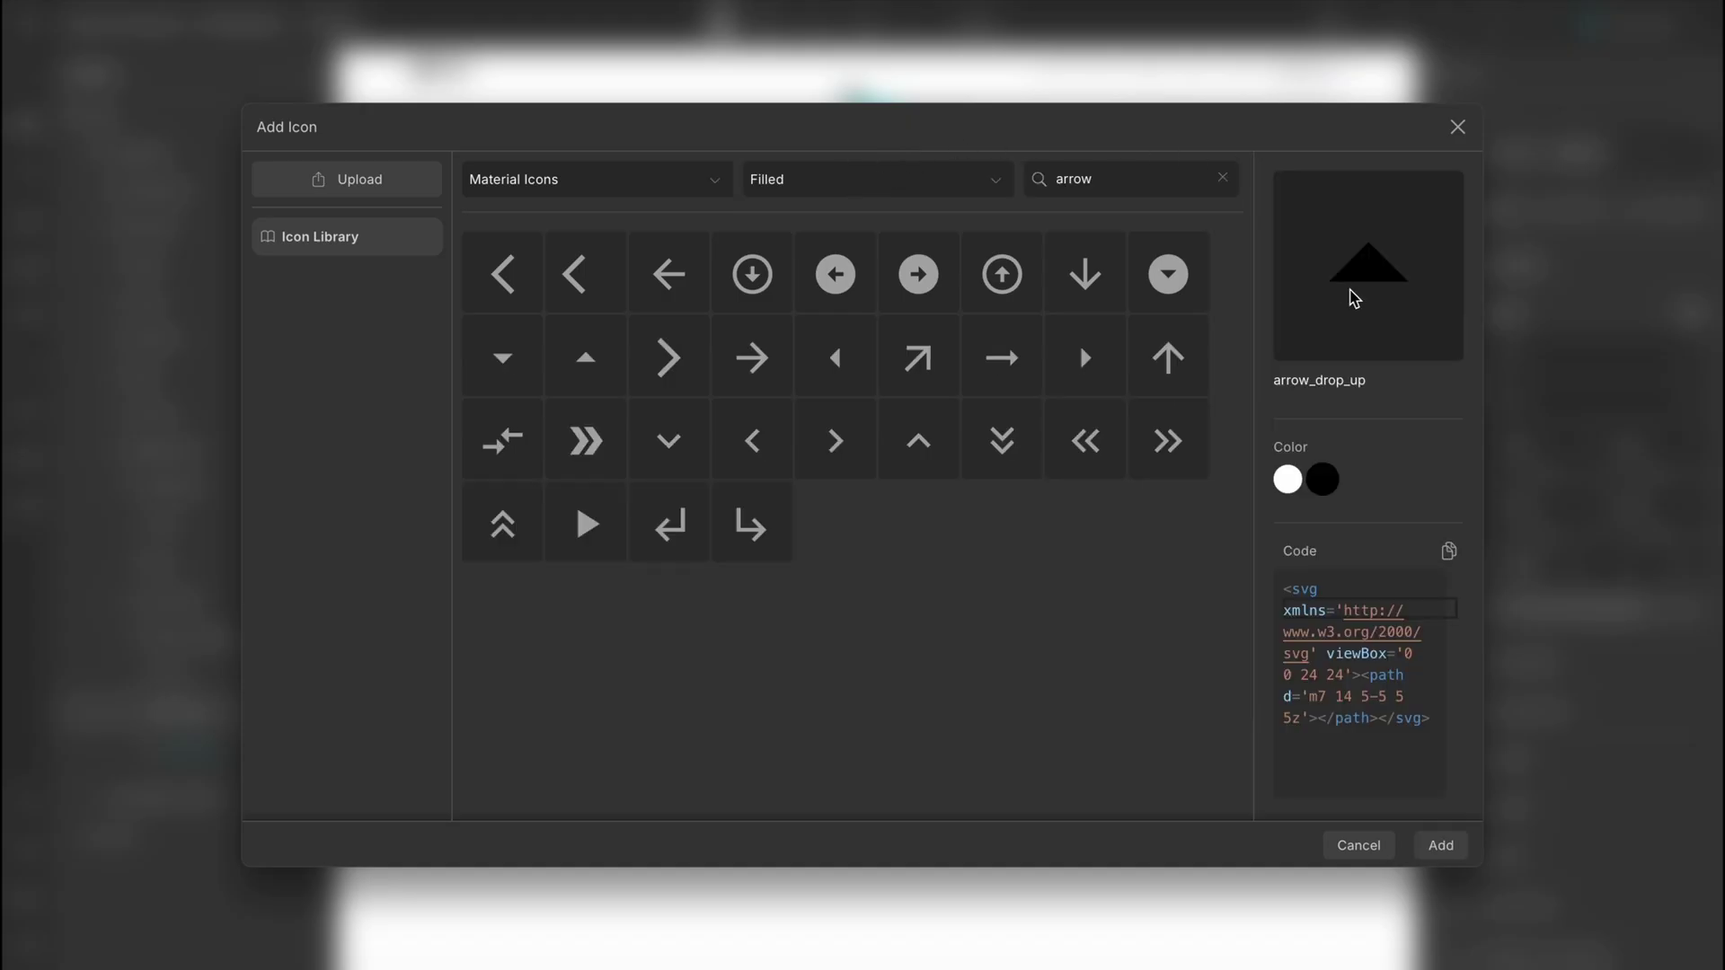
click(1442, 846)
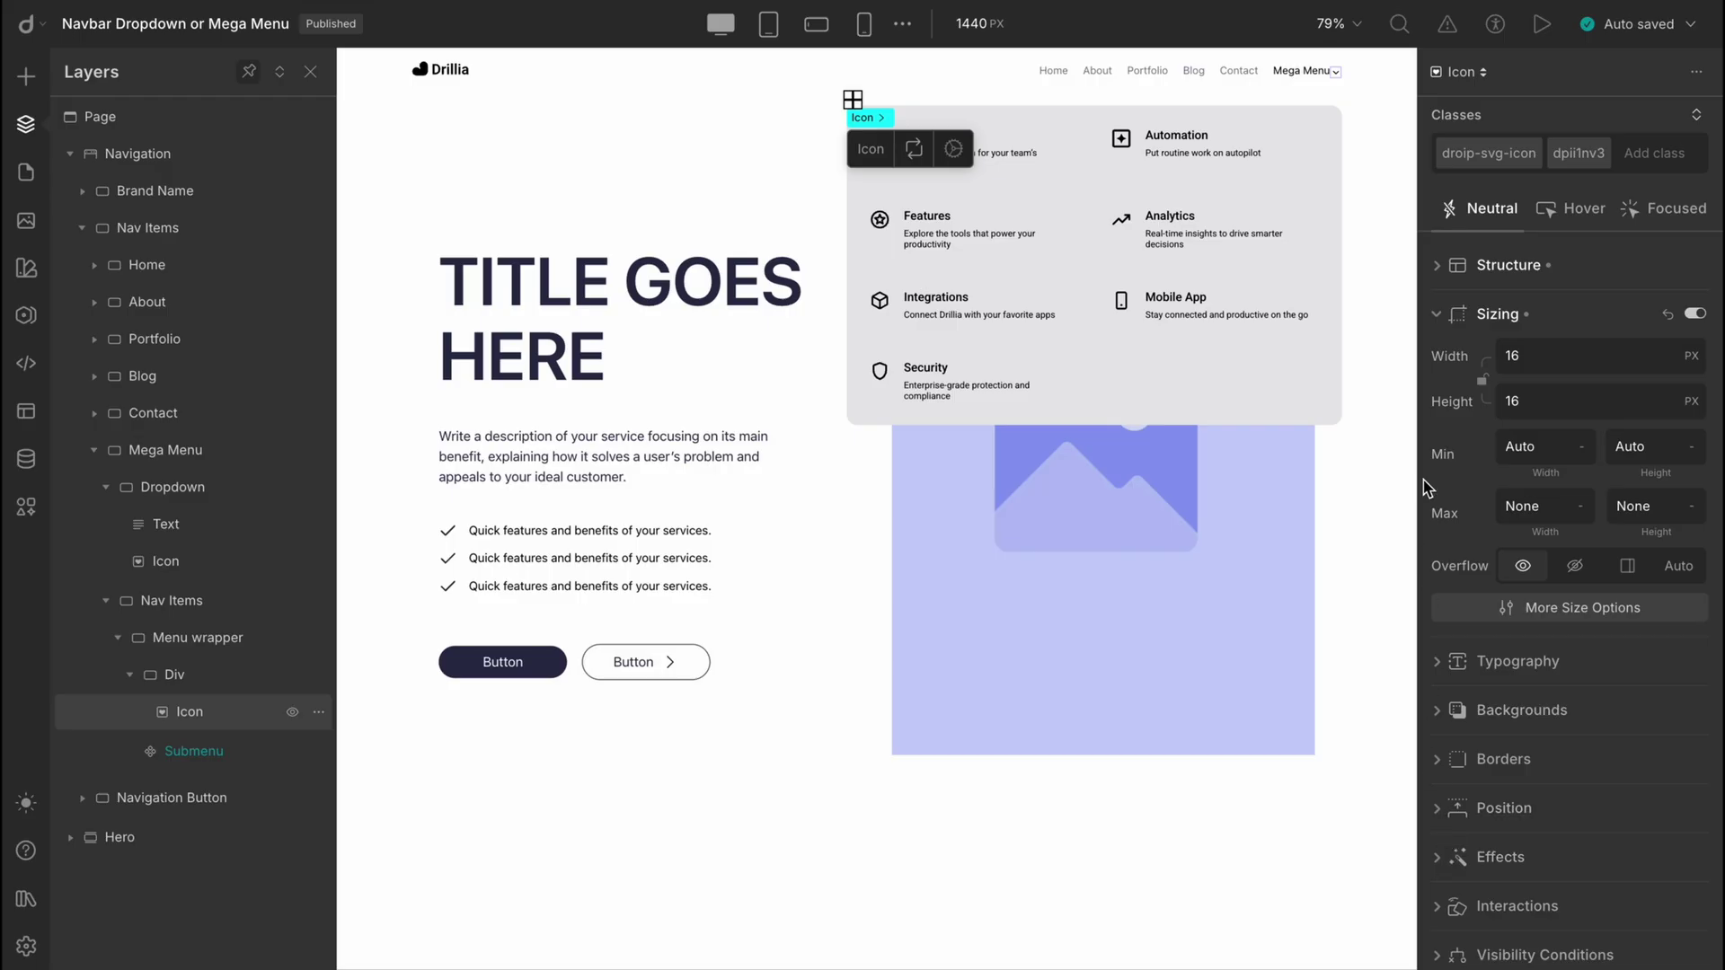
- Make the triangle-icon Div a Flex (One-directional) container with Row reverse direction
click(1333, 24)
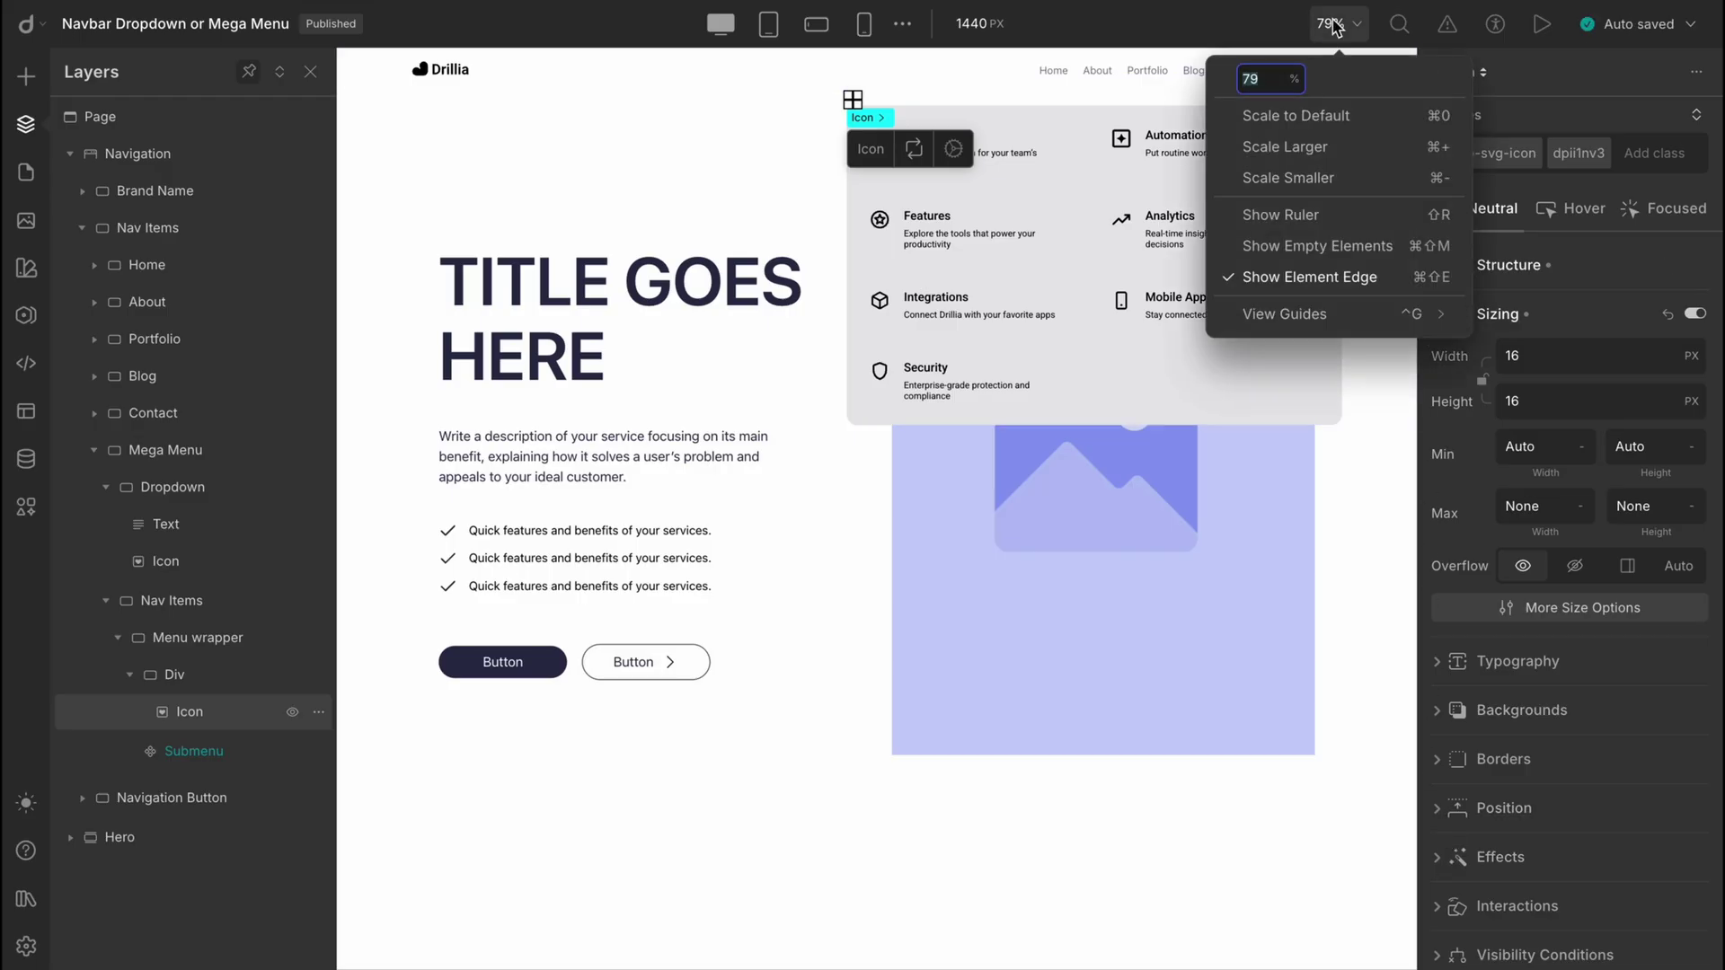
text(150)
key(Return)
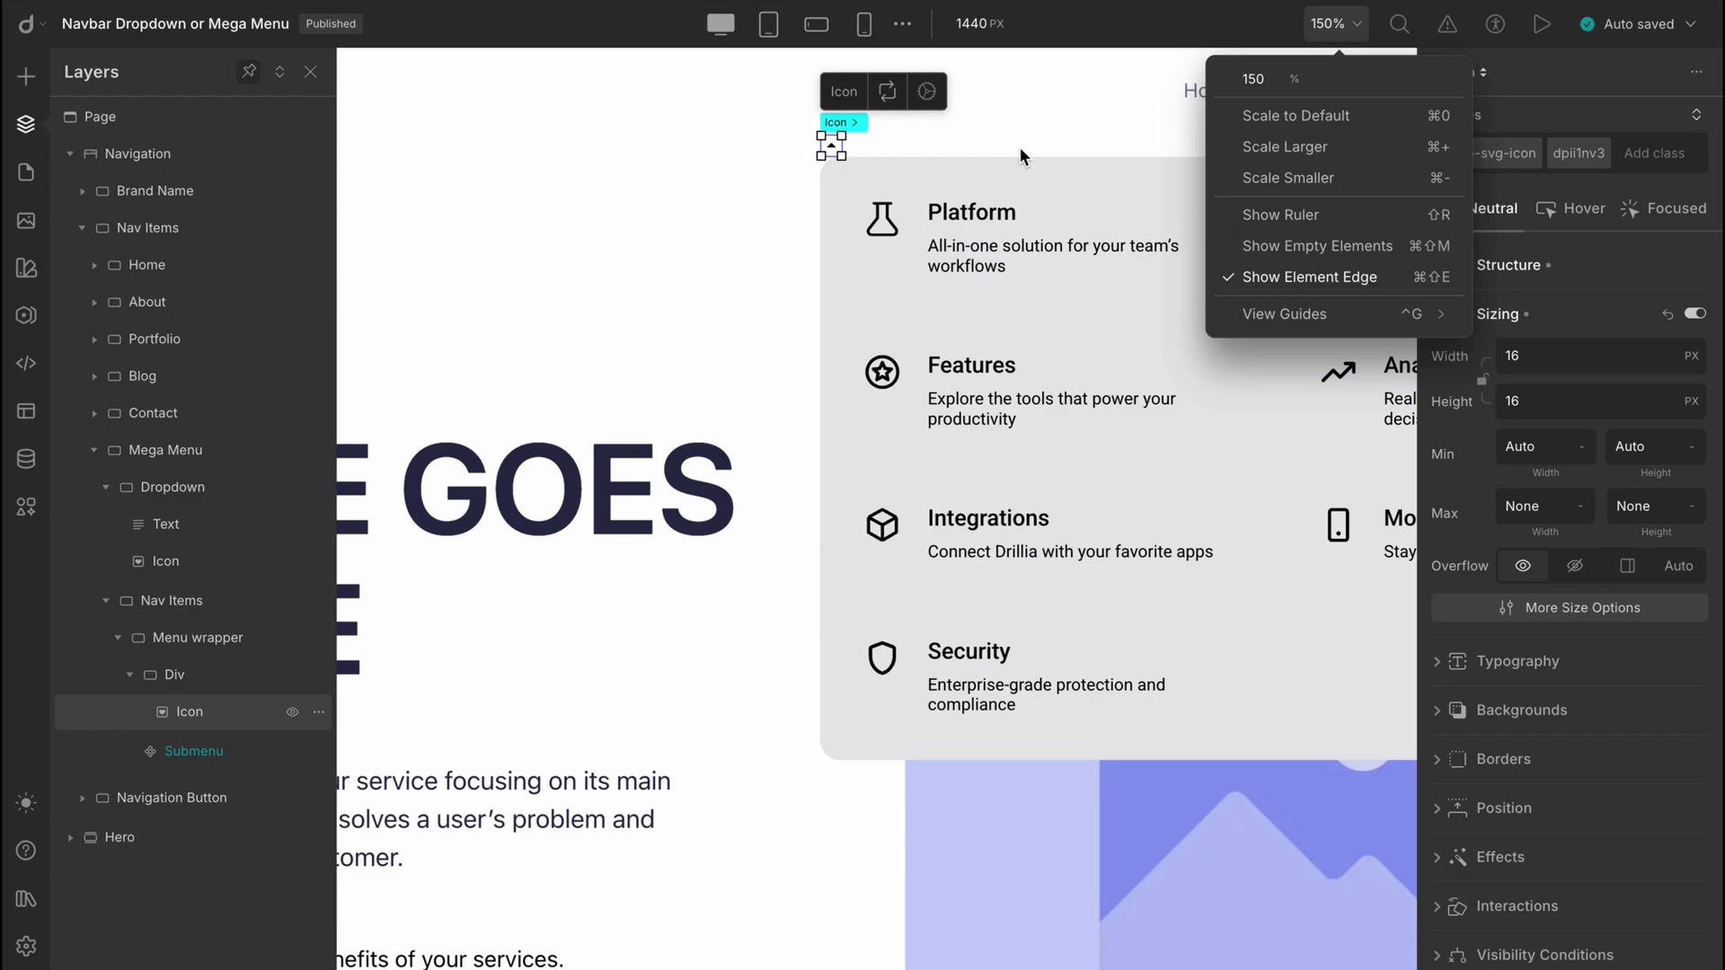
scroll(1015, 258, right, 5)
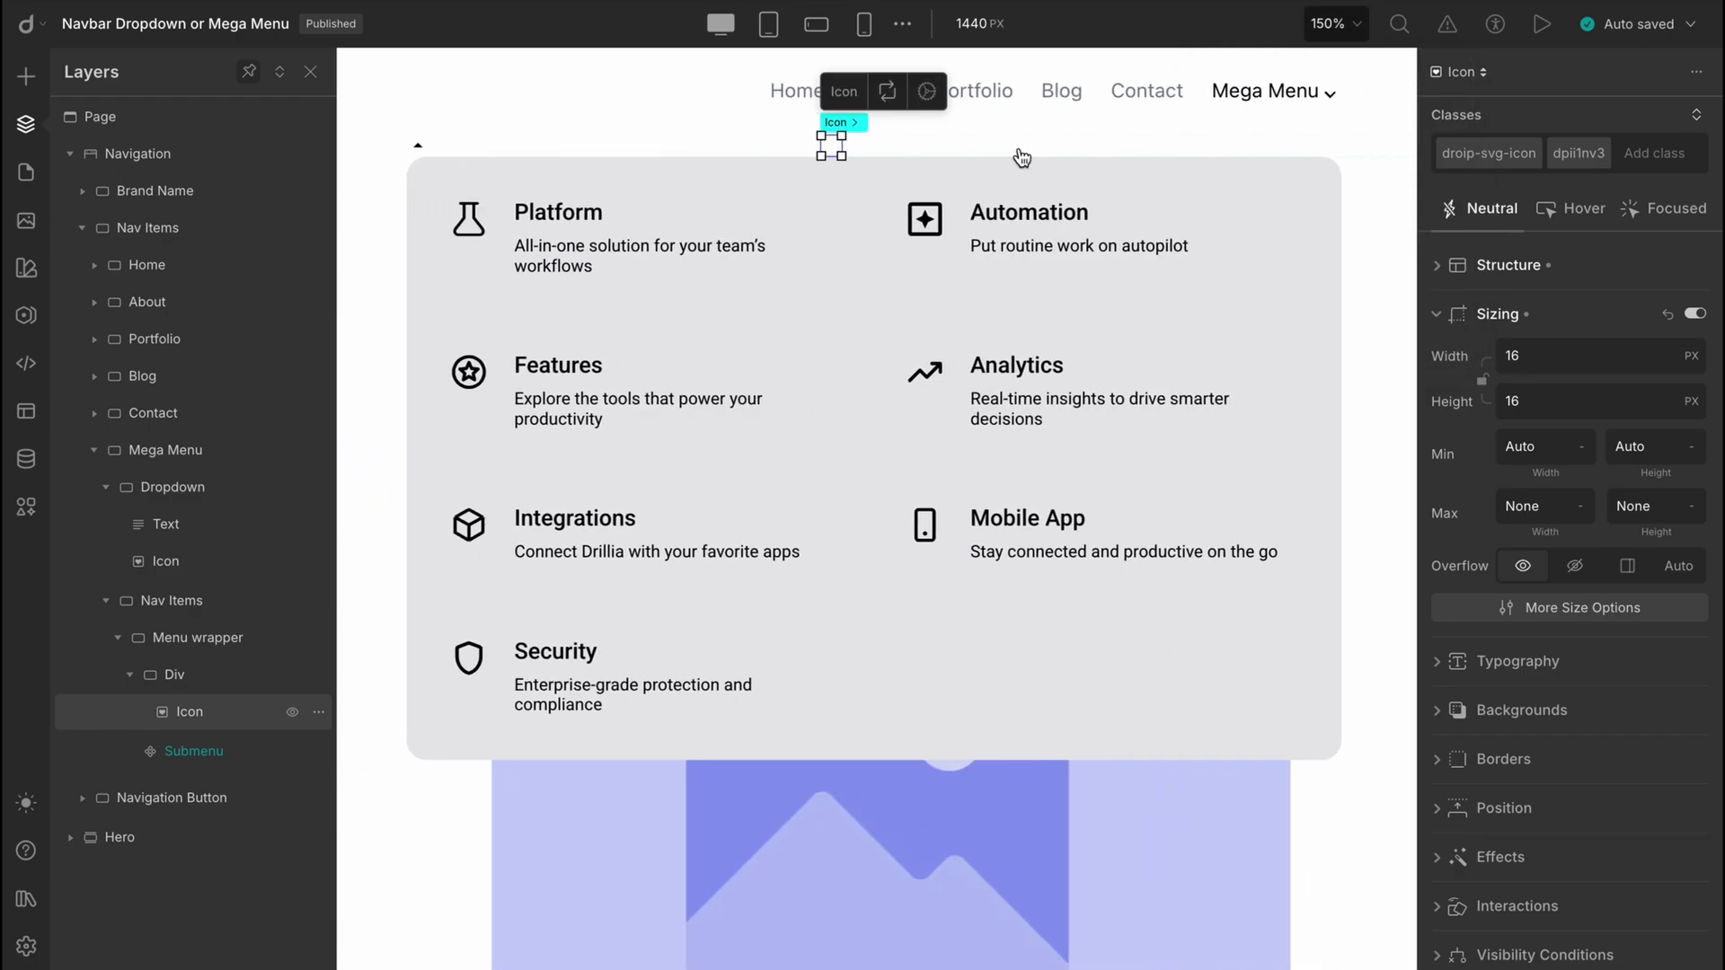
click(225, 681)
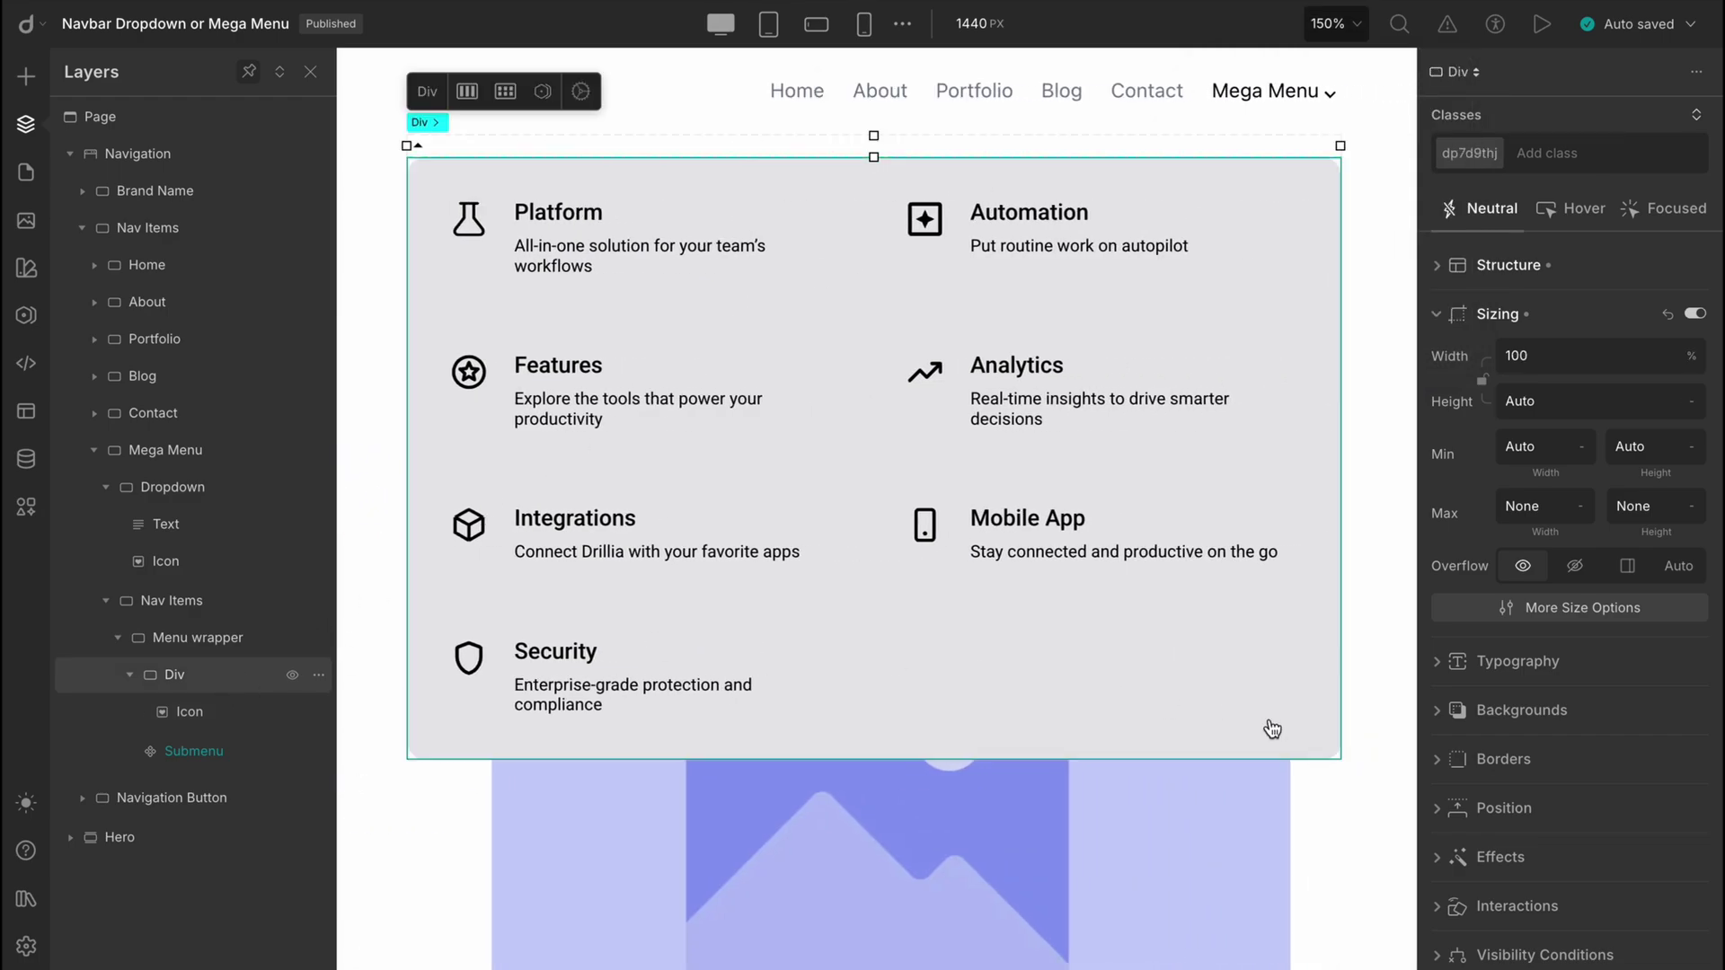
click(1559, 270)
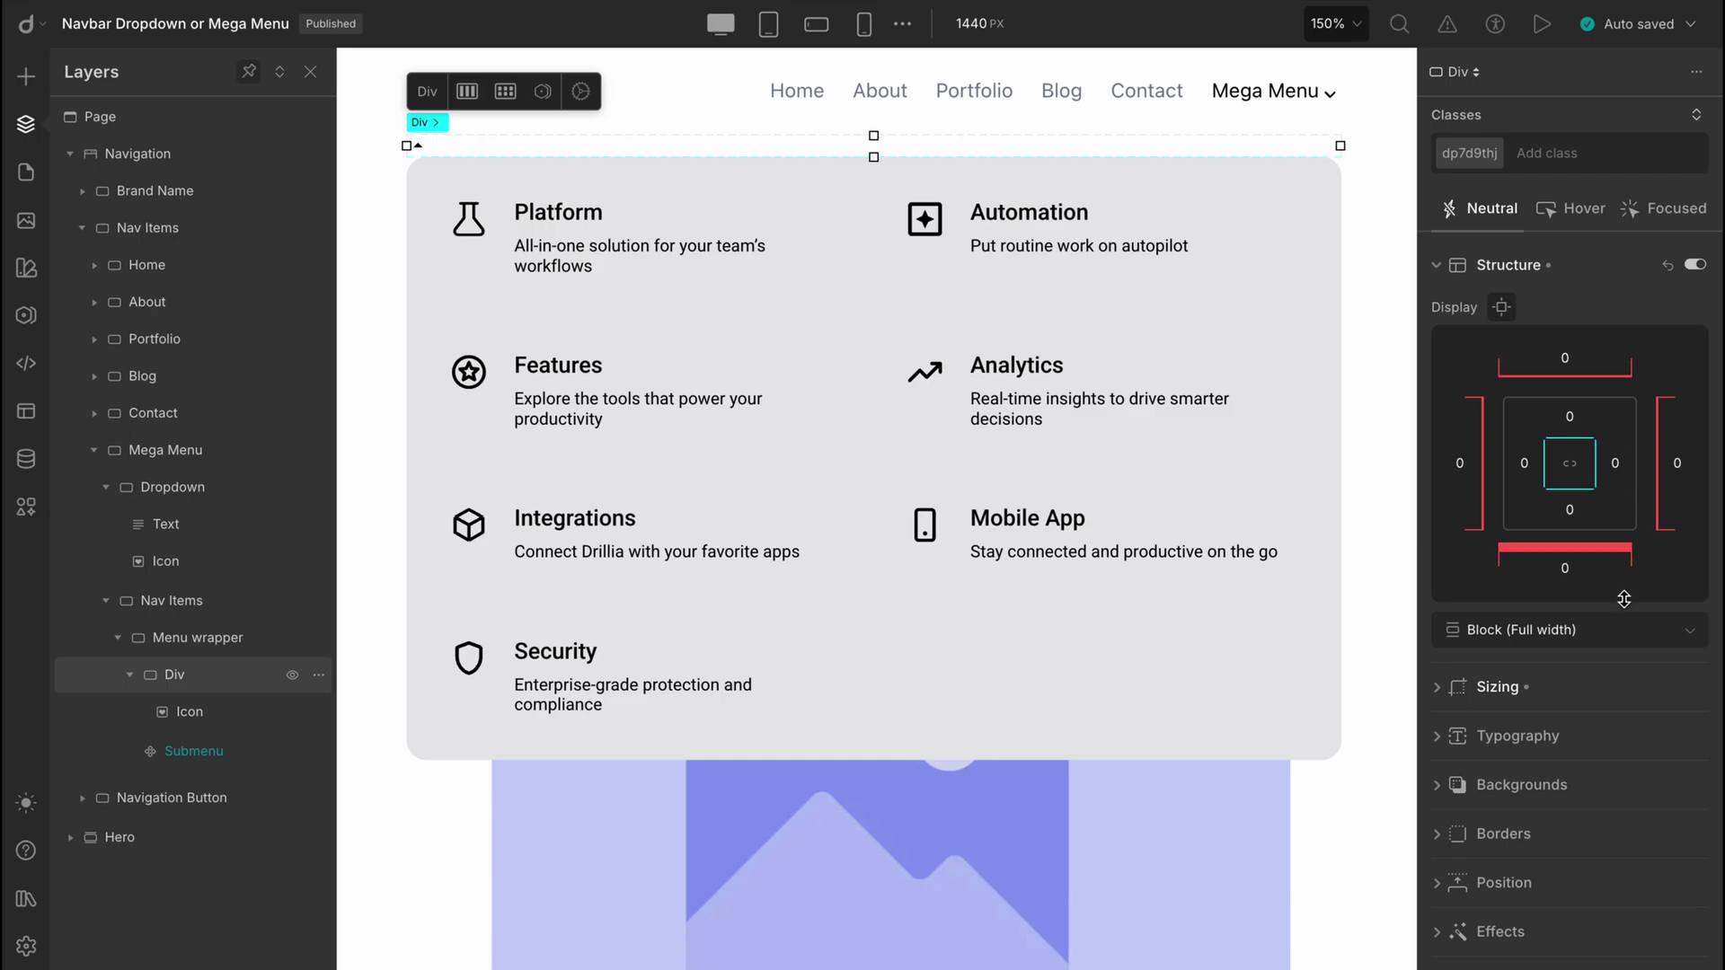
click(1617, 632)
click(1617, 659)
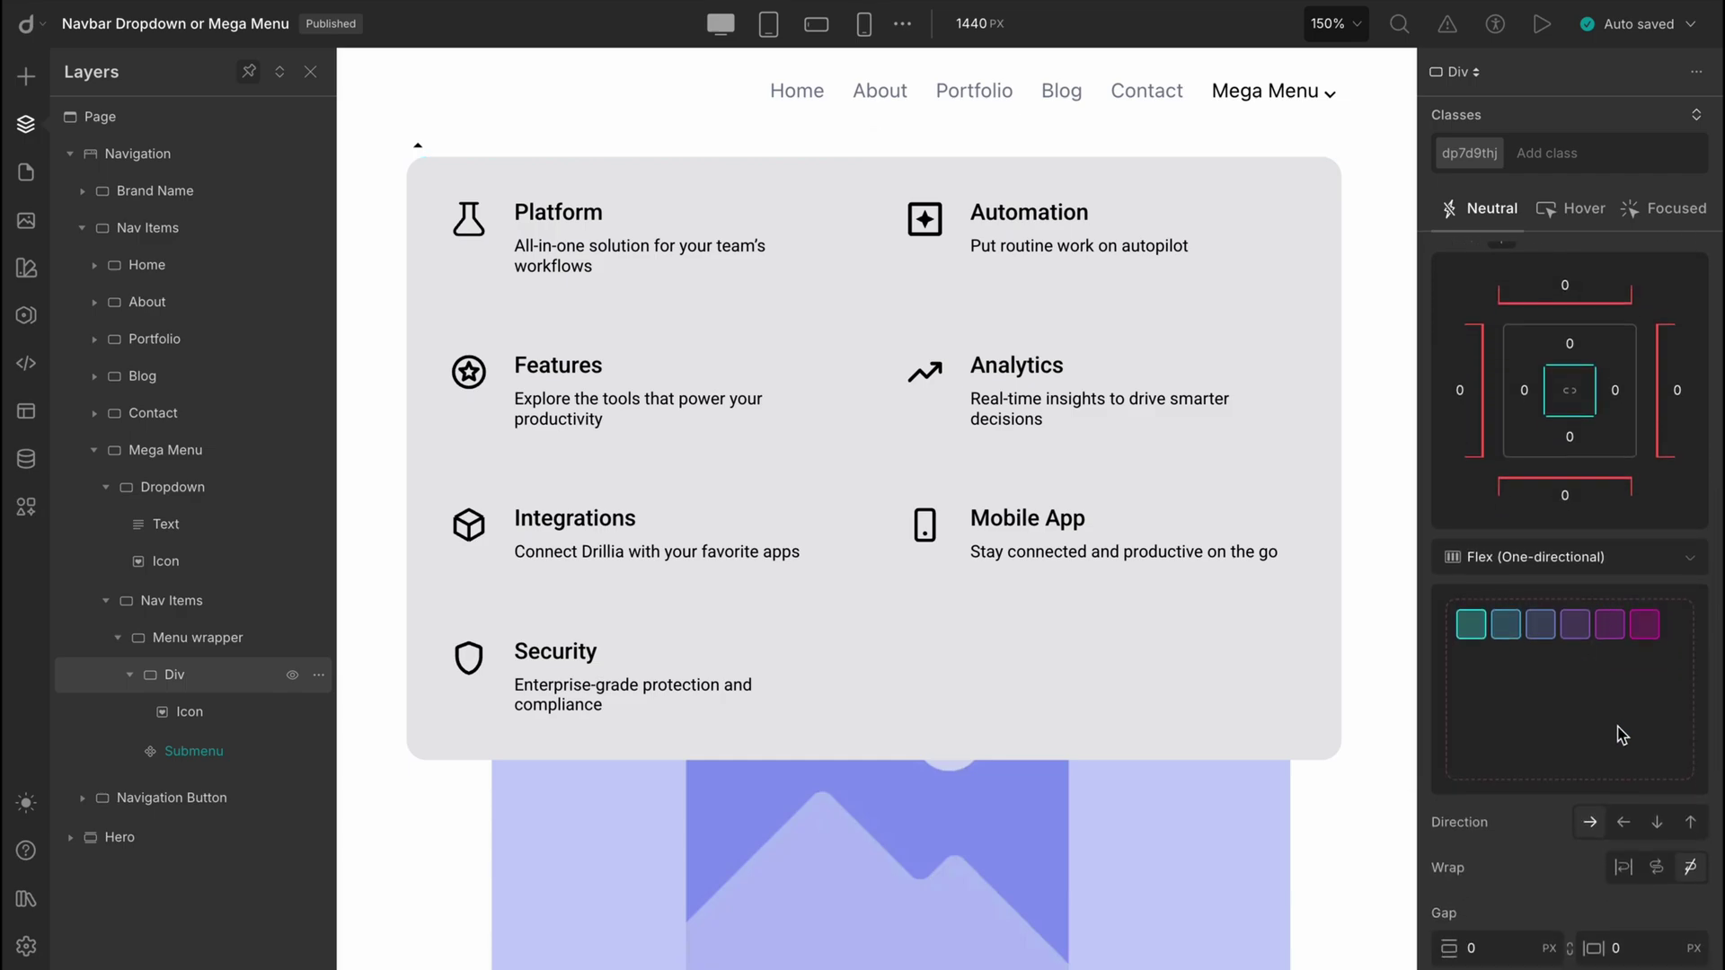
click(1625, 823)
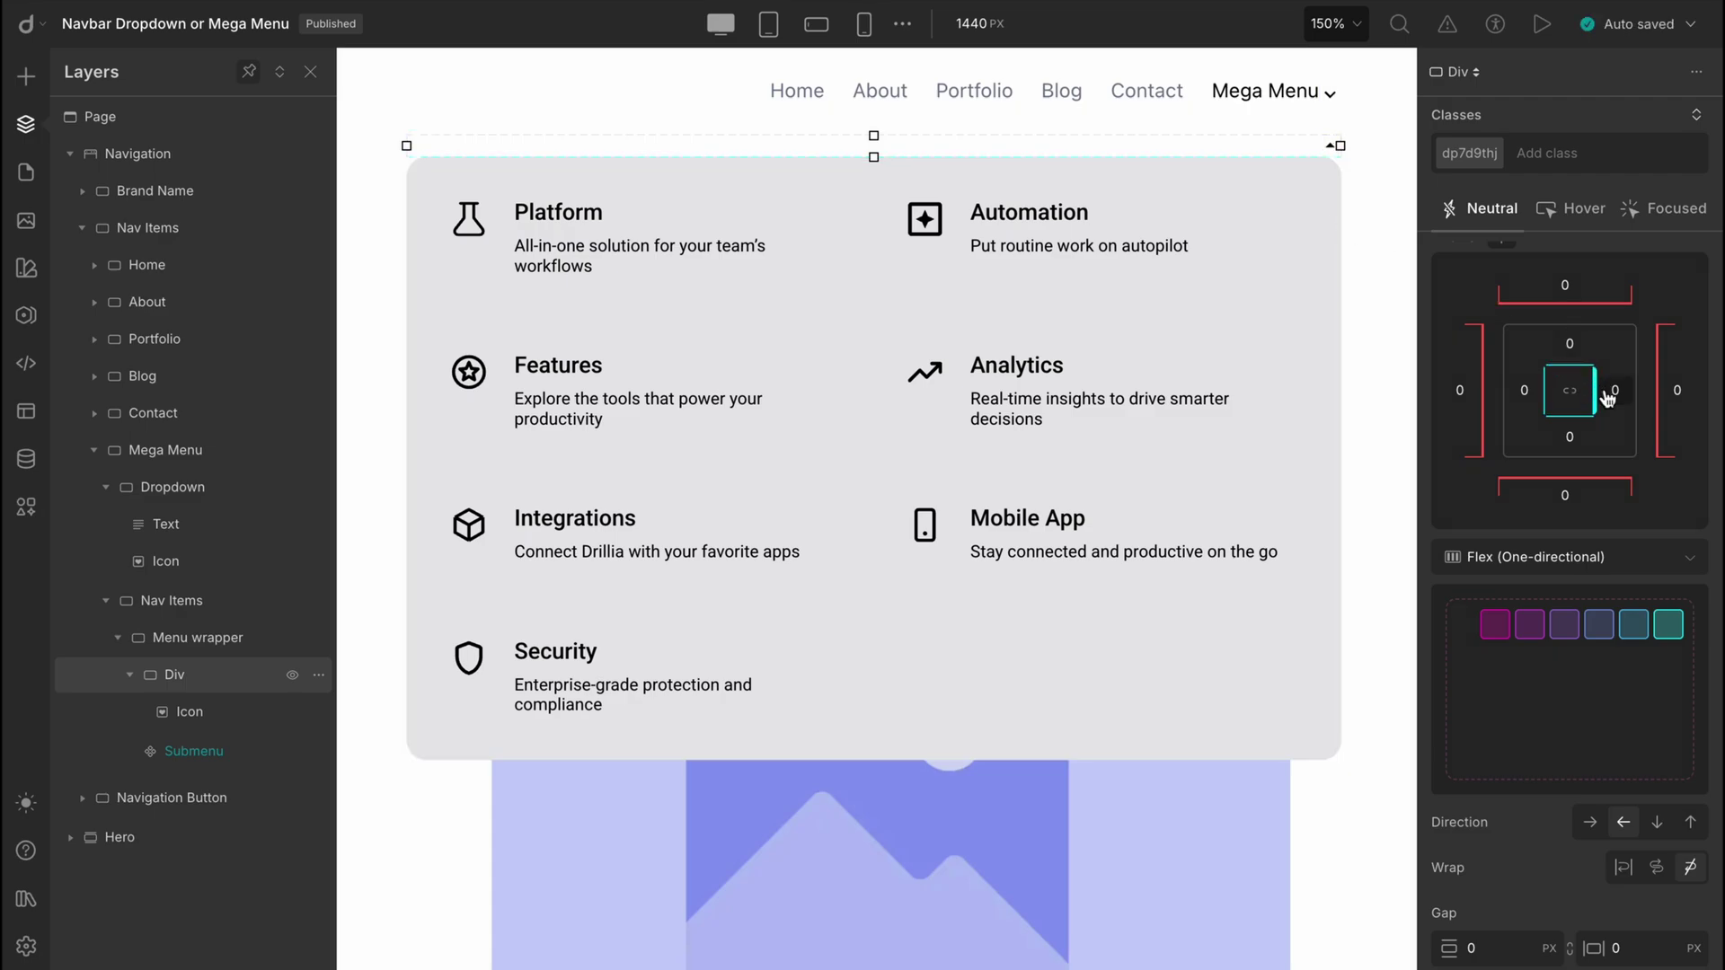
- Apply the 50 preset to the Div's right padding and set its bottom margin to -7
click(1615, 390)
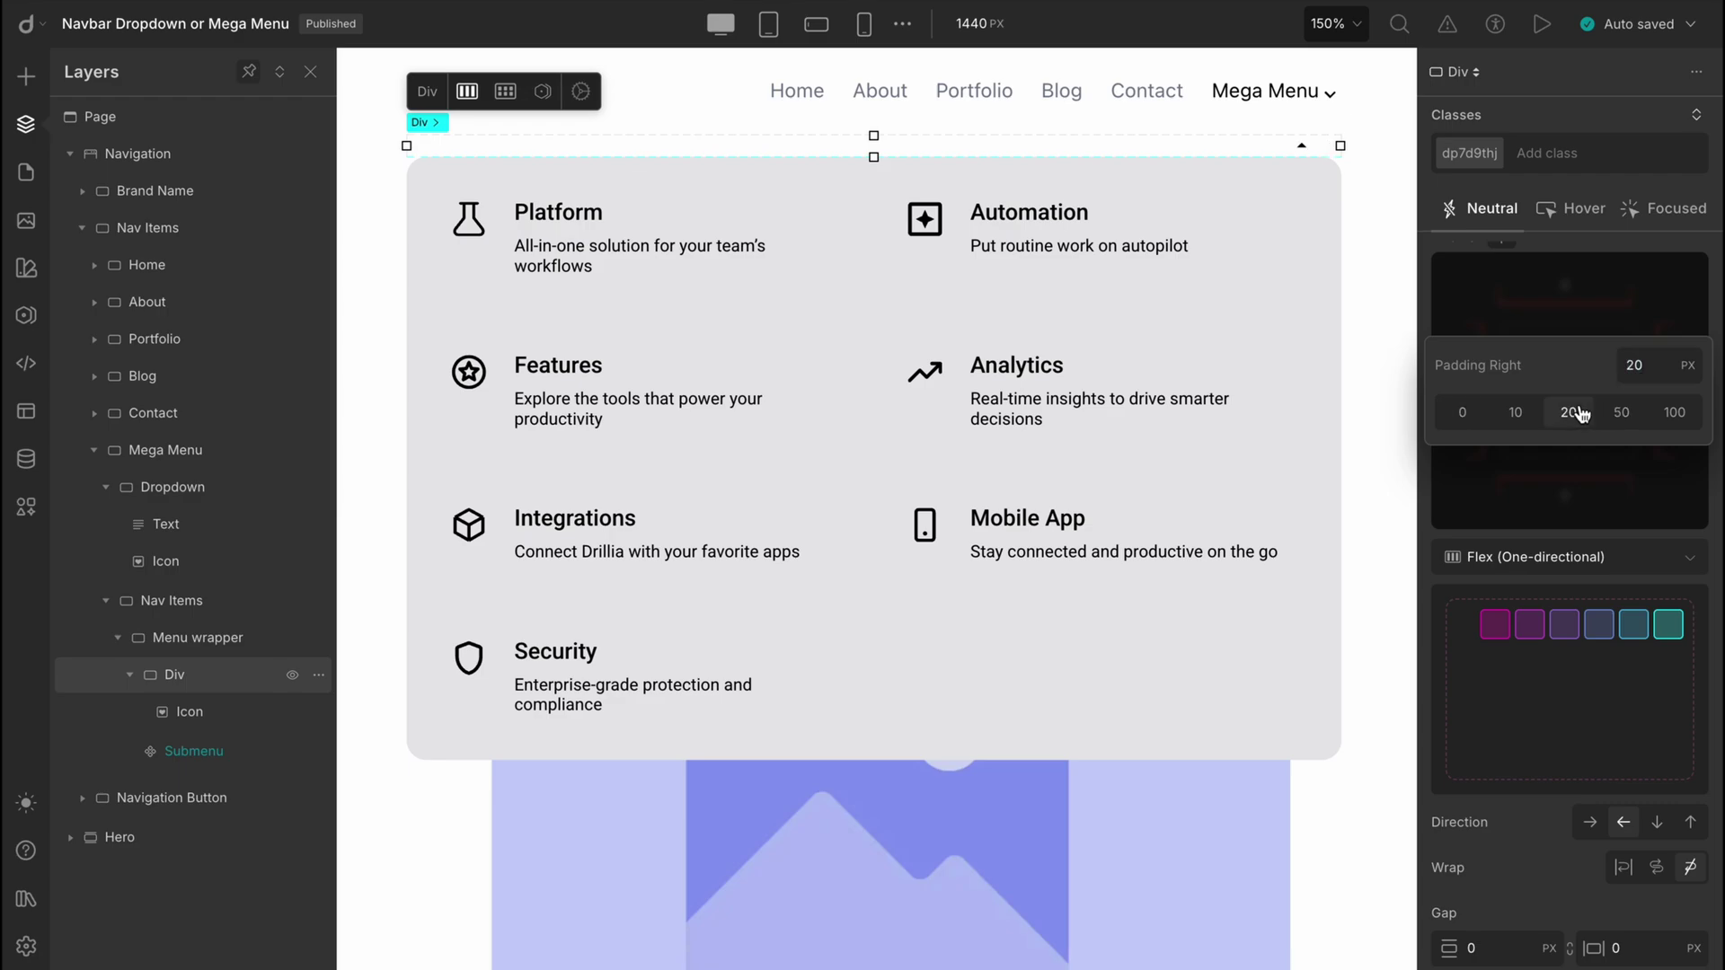
click(1608, 413)
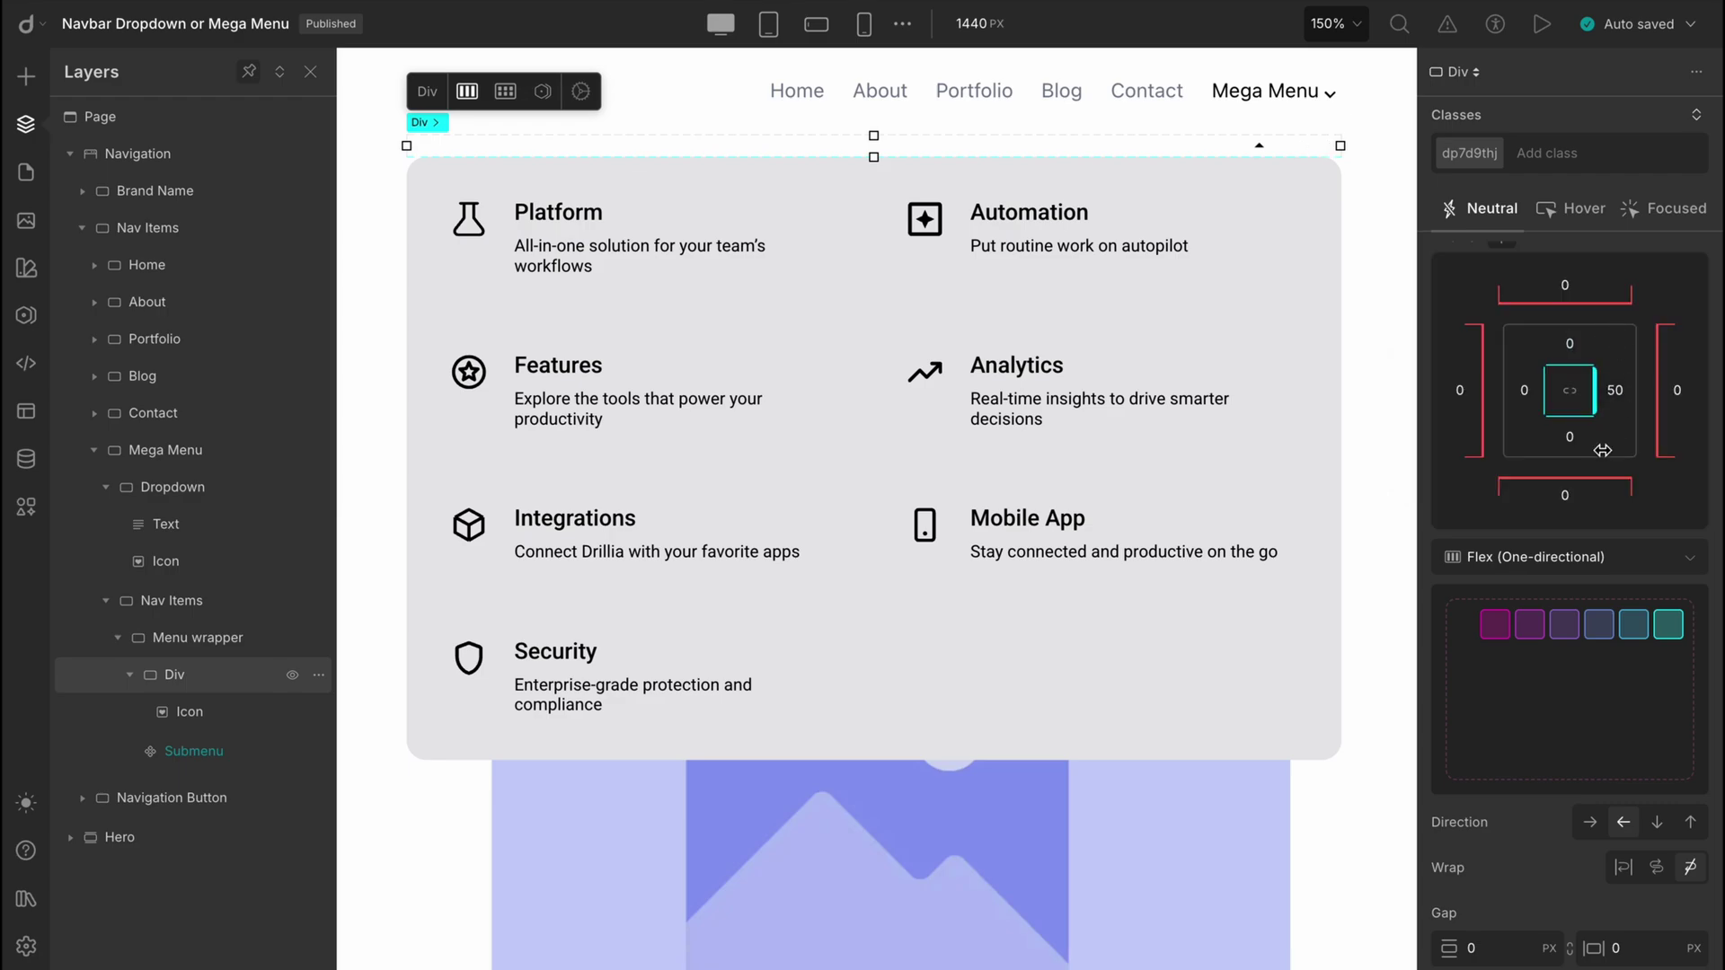
click(1568, 493)
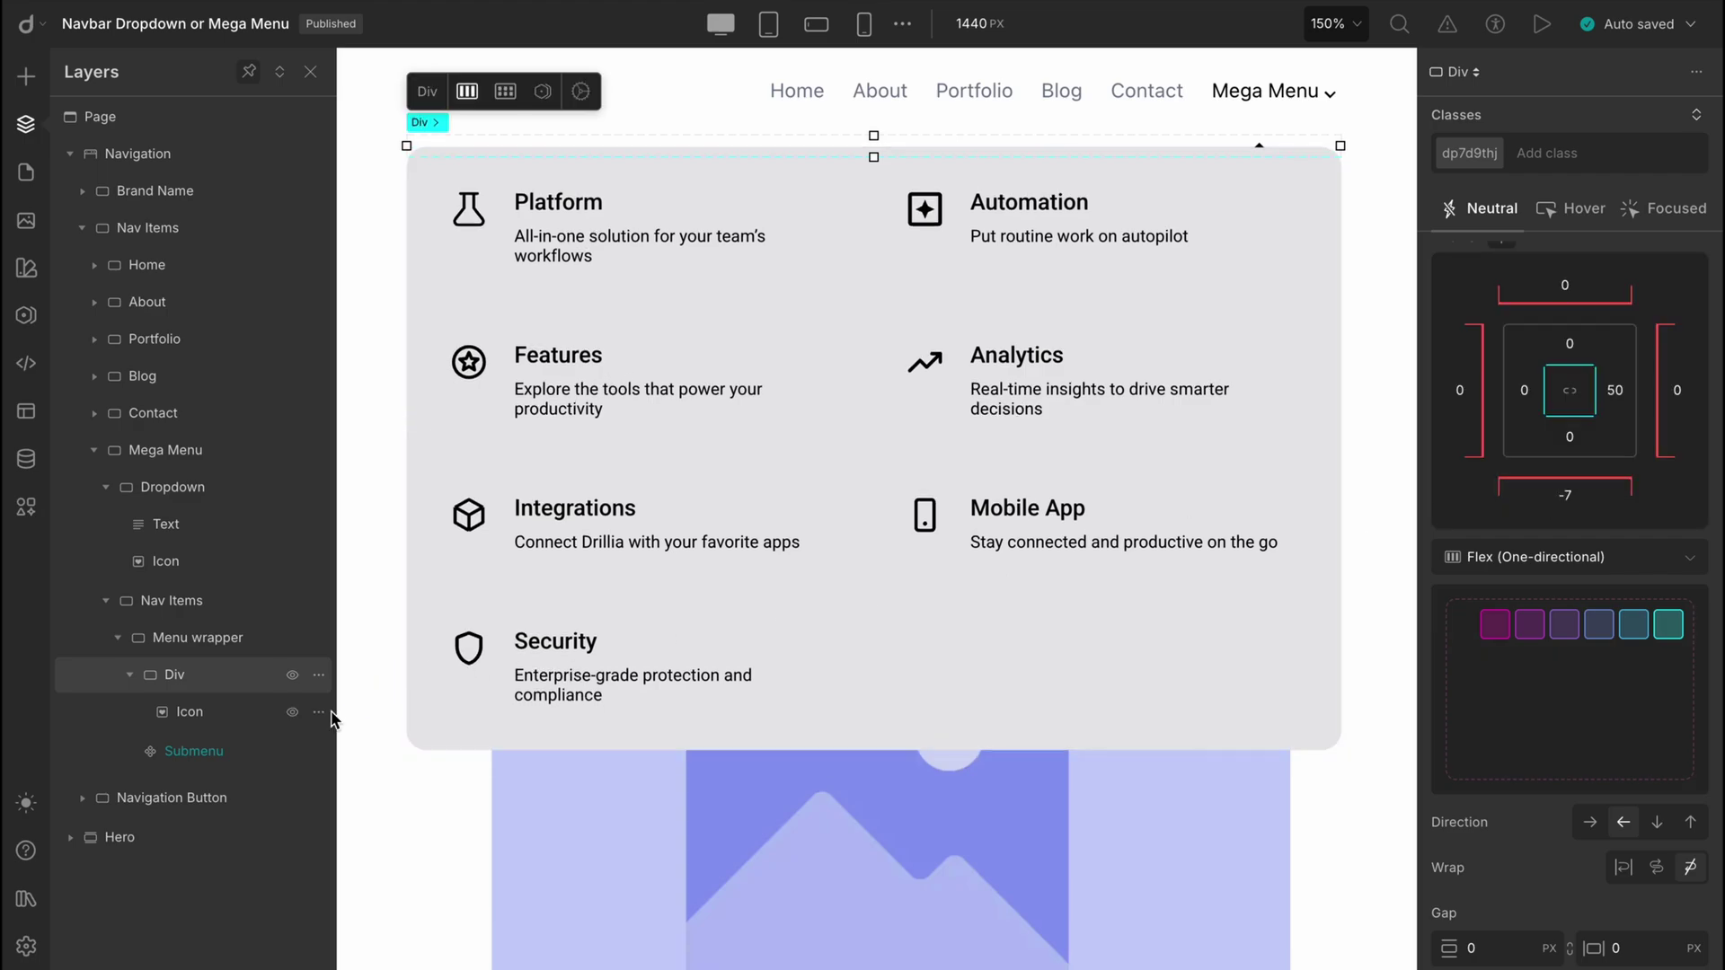
- Colour the arrow Icon E7E7E9 using the Typography colour swatch
click(225, 717)
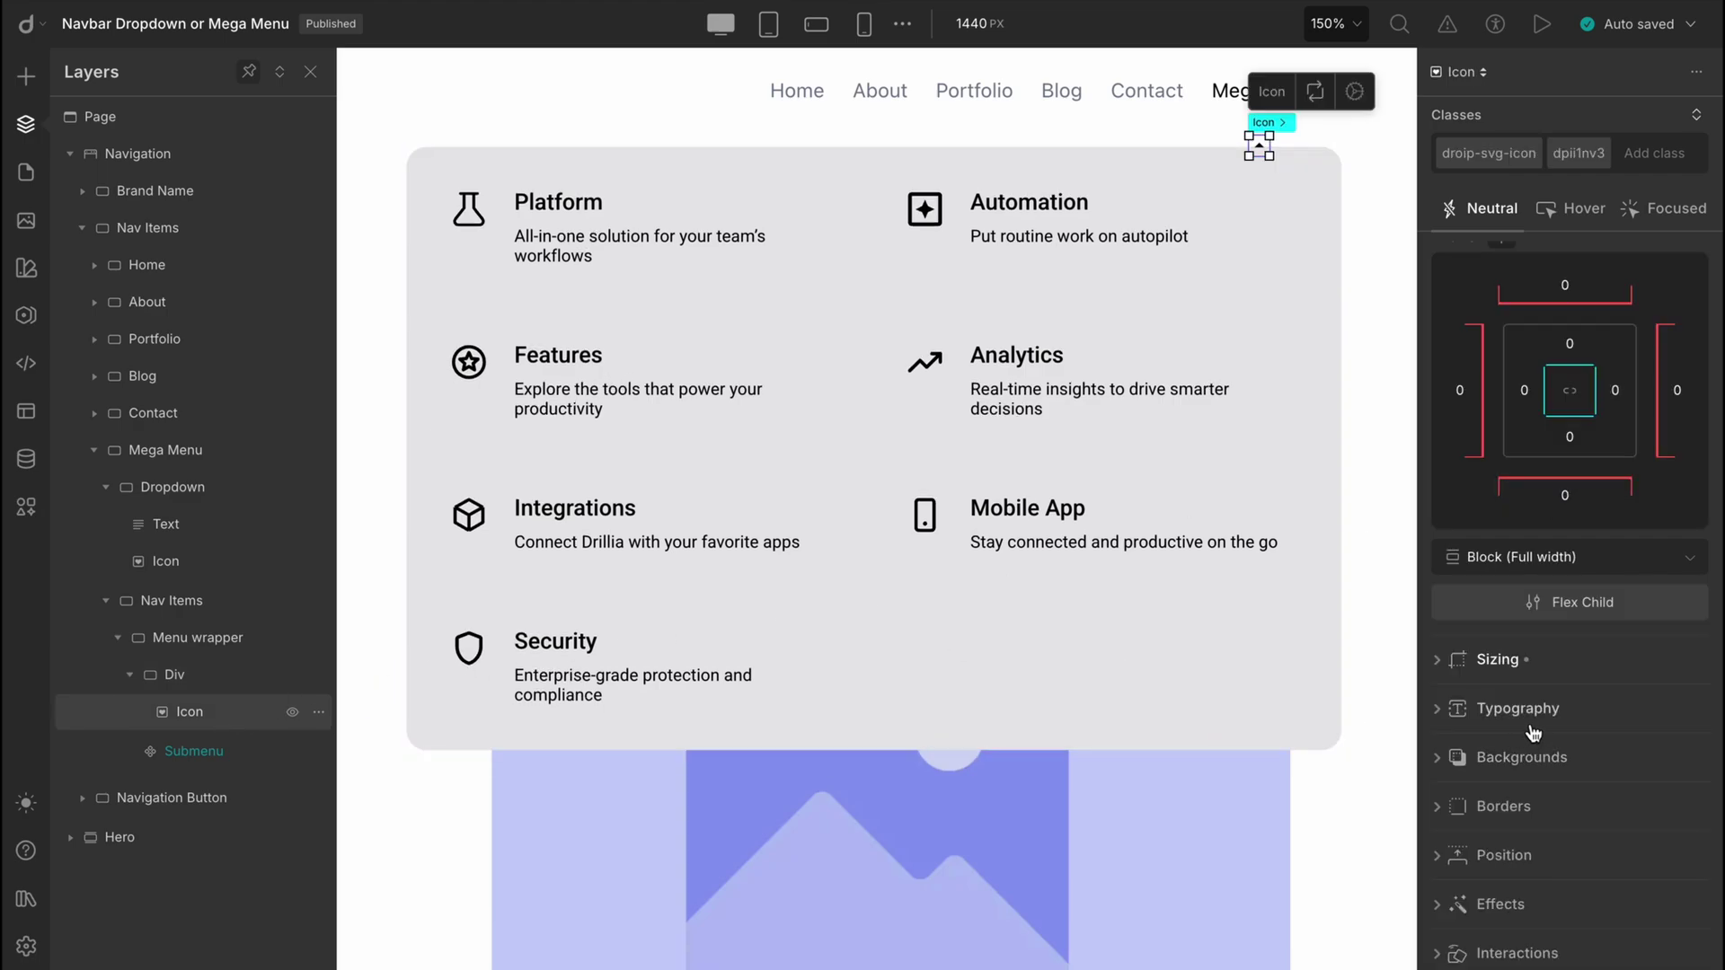
click(1496, 709)
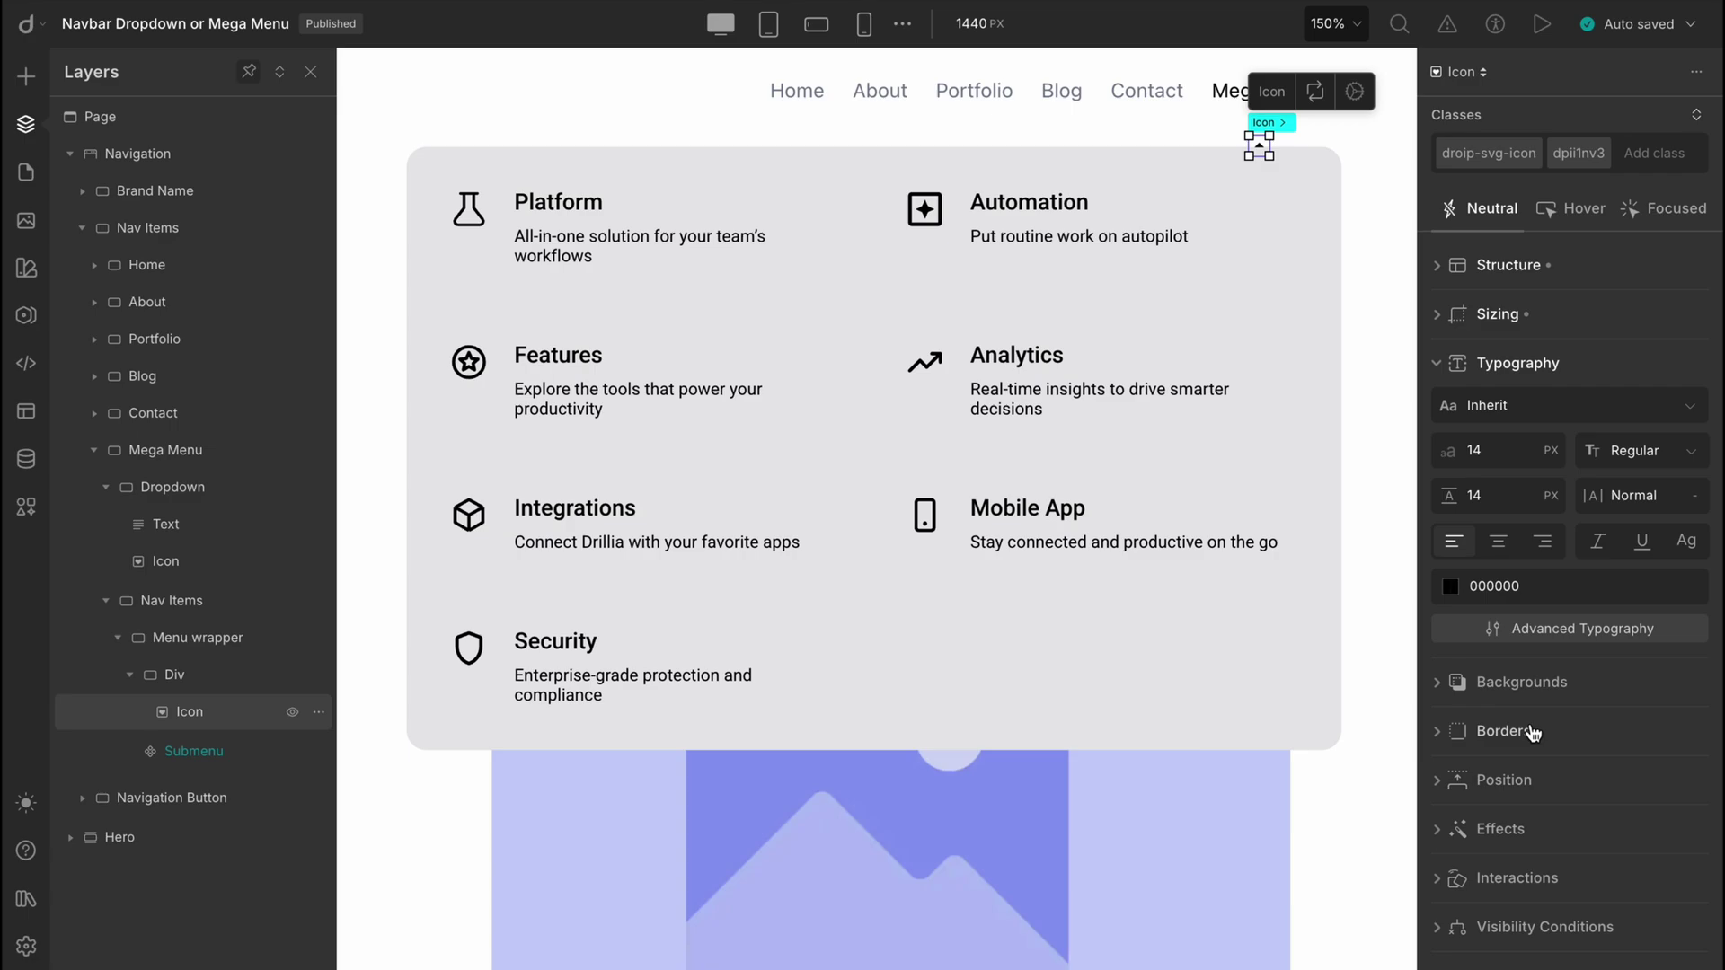
click(1450, 587)
click(1192, 751)
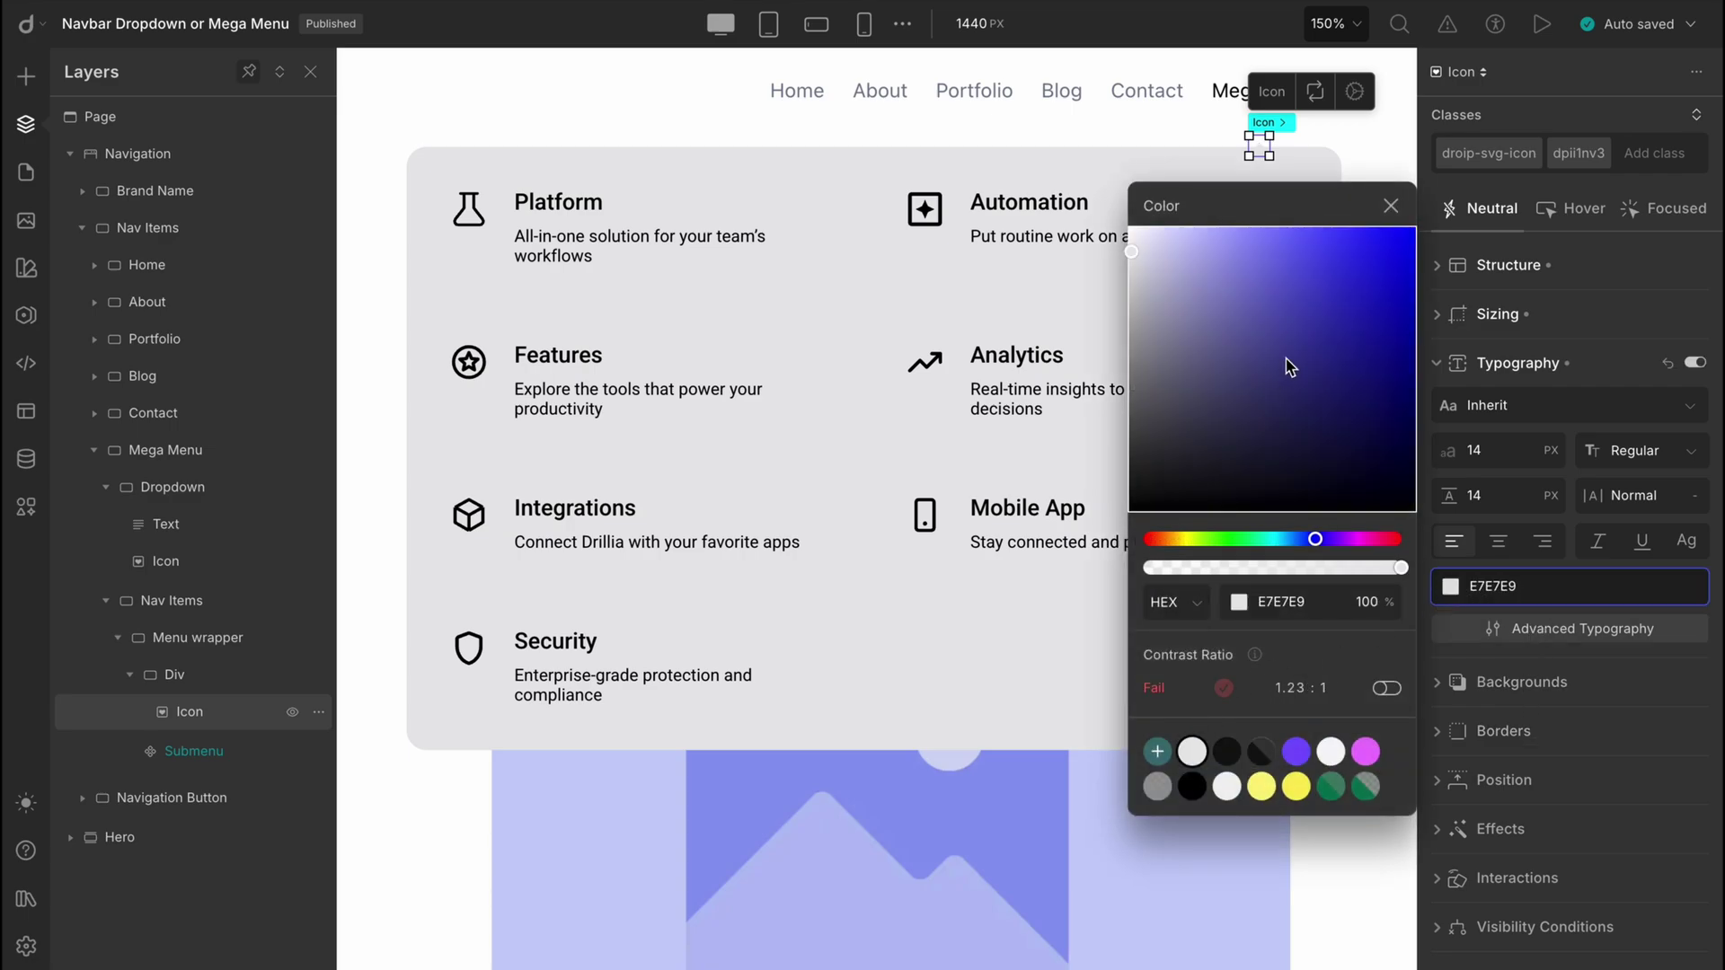
click(1391, 205)
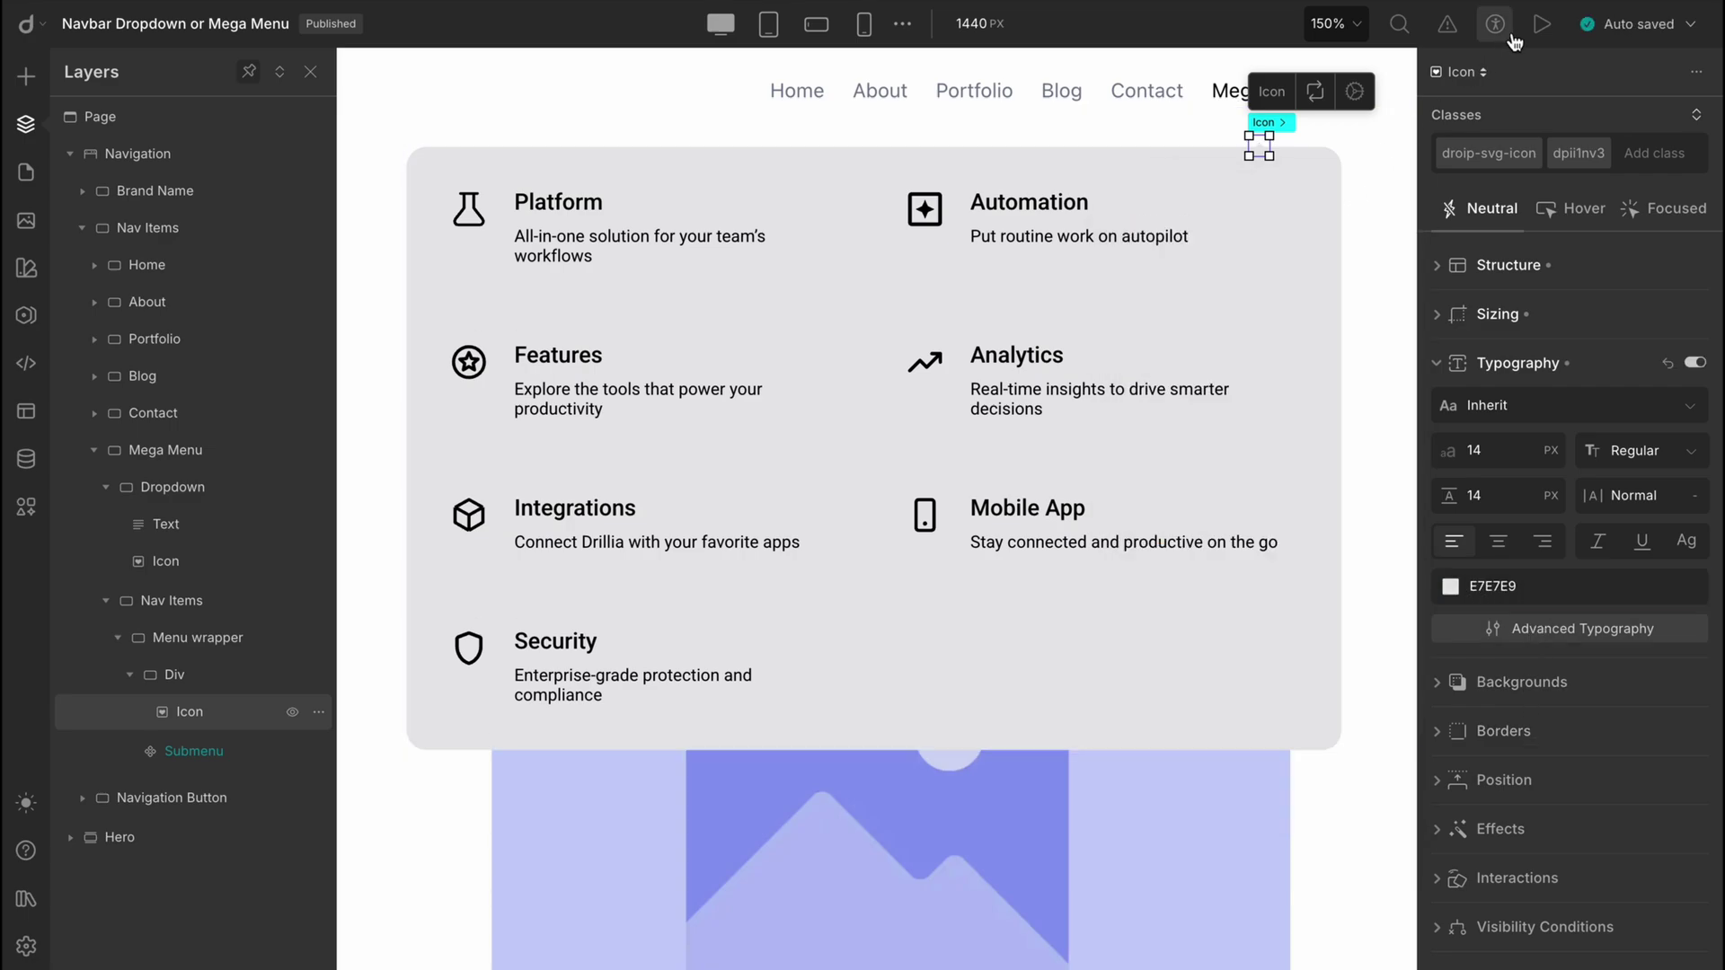
click(1542, 23)
click(1595, 38)
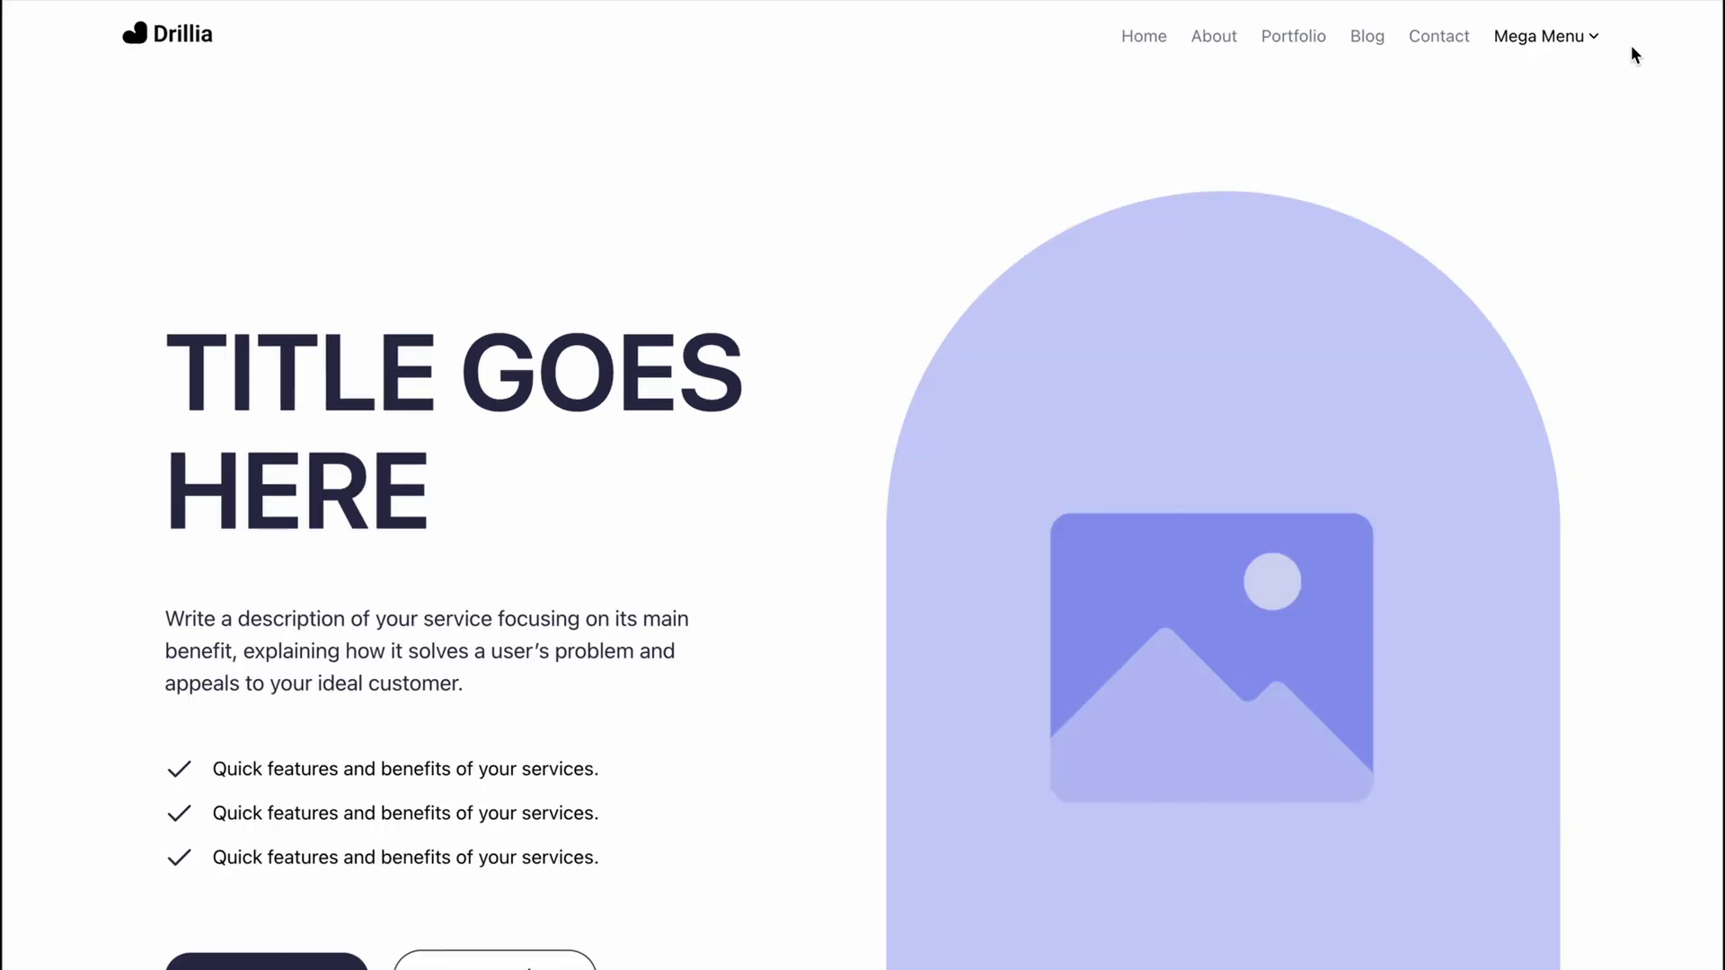
mouse_move(1572, 41)
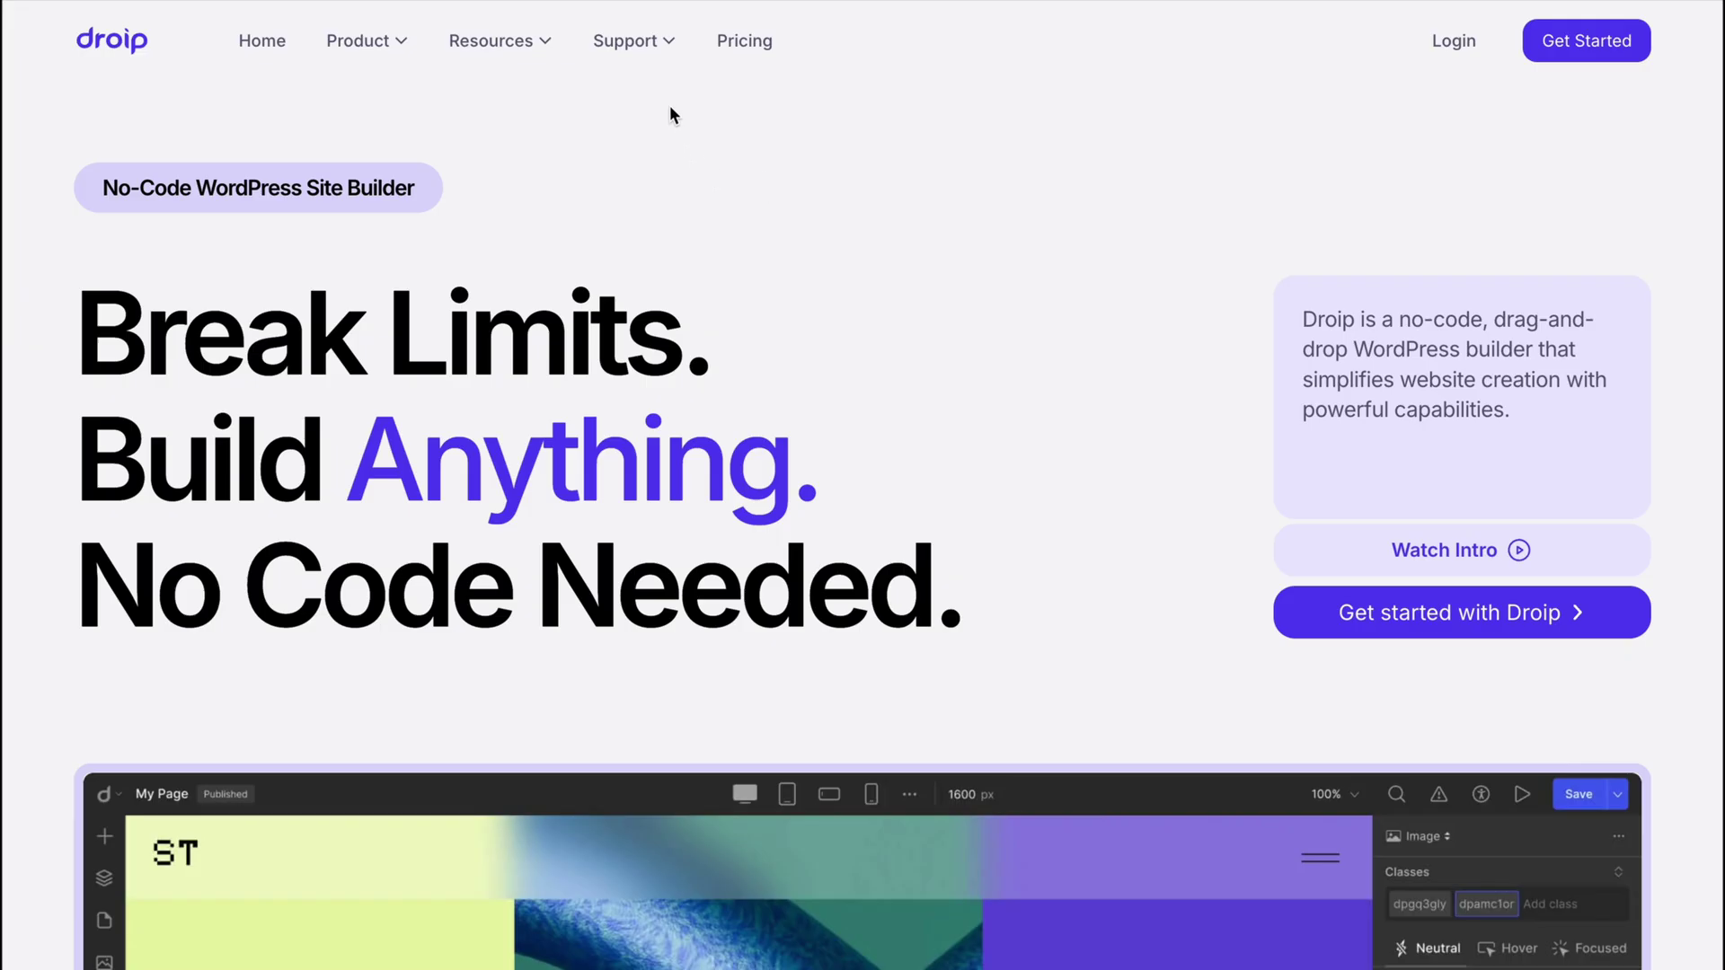
mouse_move(673, 51)
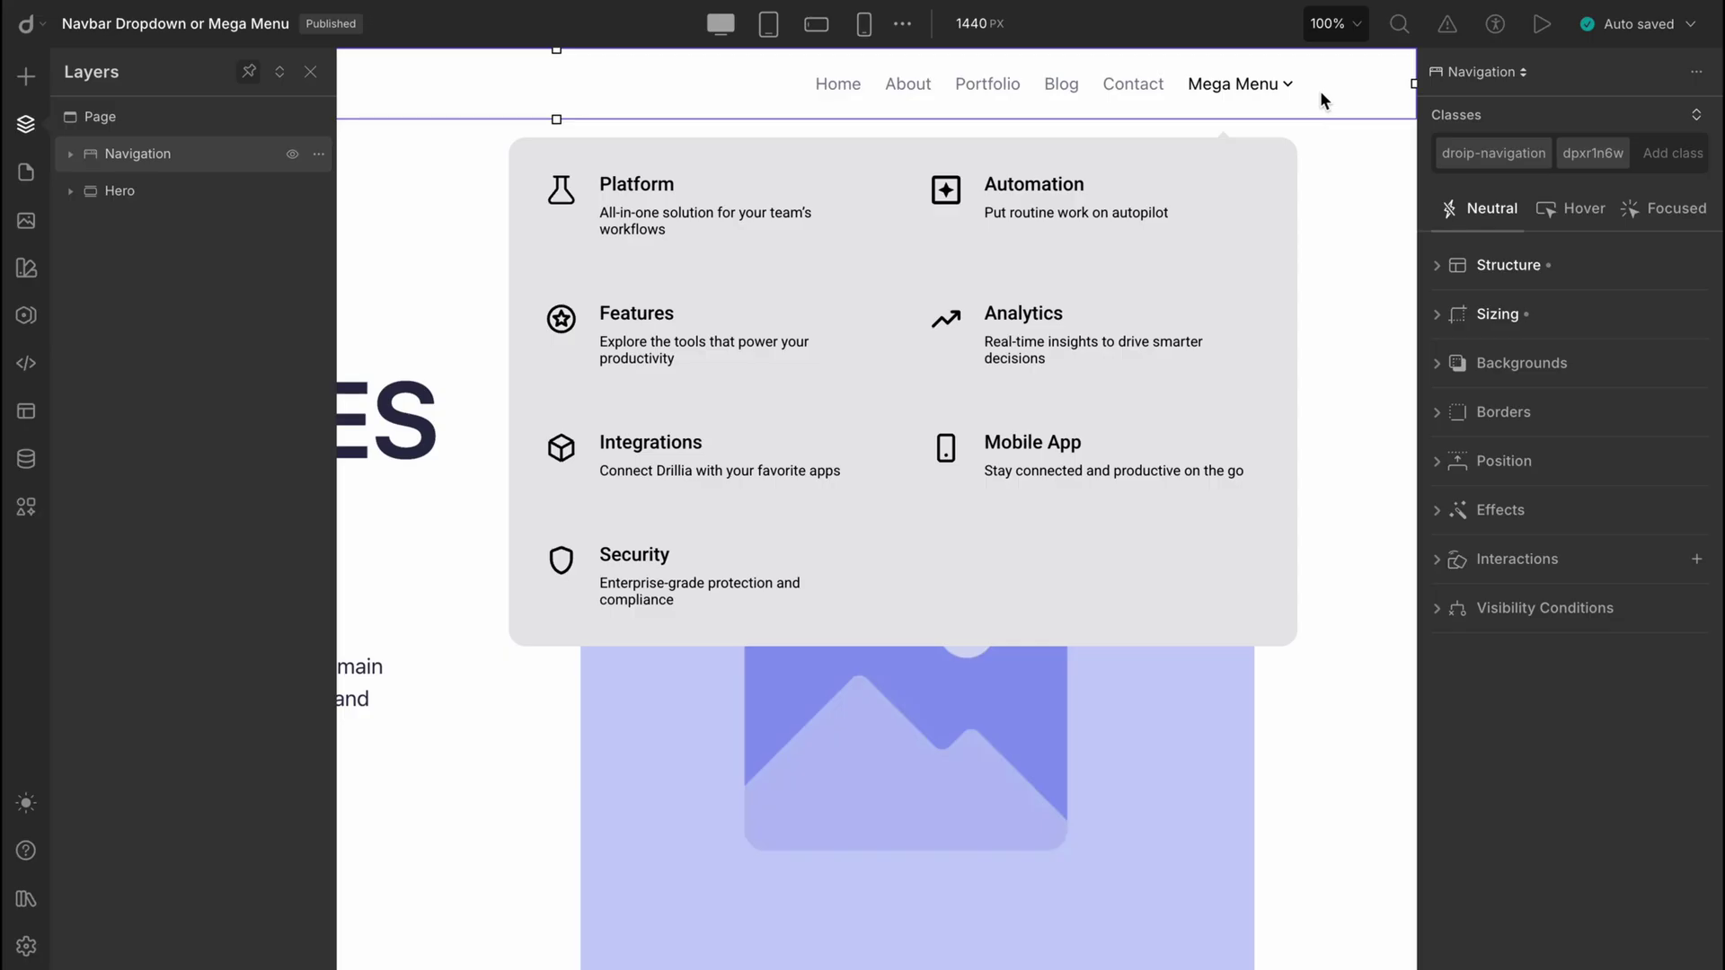
- Add a Mouse hover interaction to the Mega Menu nav item with a new Hover In response
click(1259, 84)
click(1326, 109)
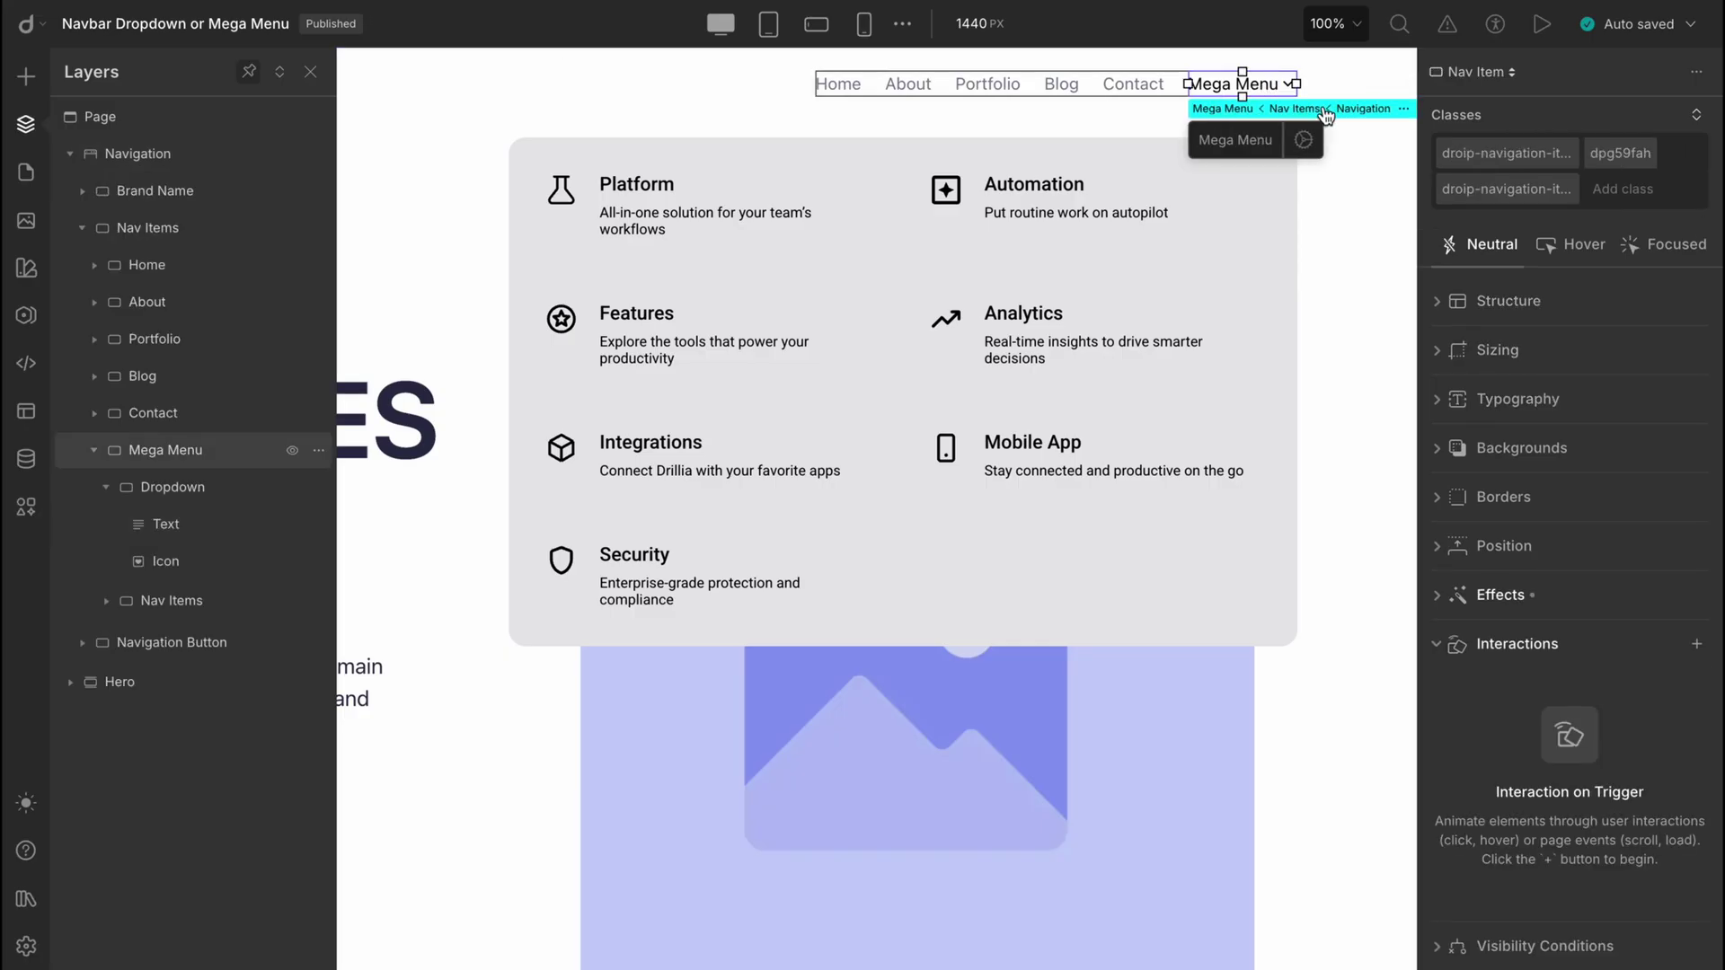
click(1697, 645)
click(1586, 710)
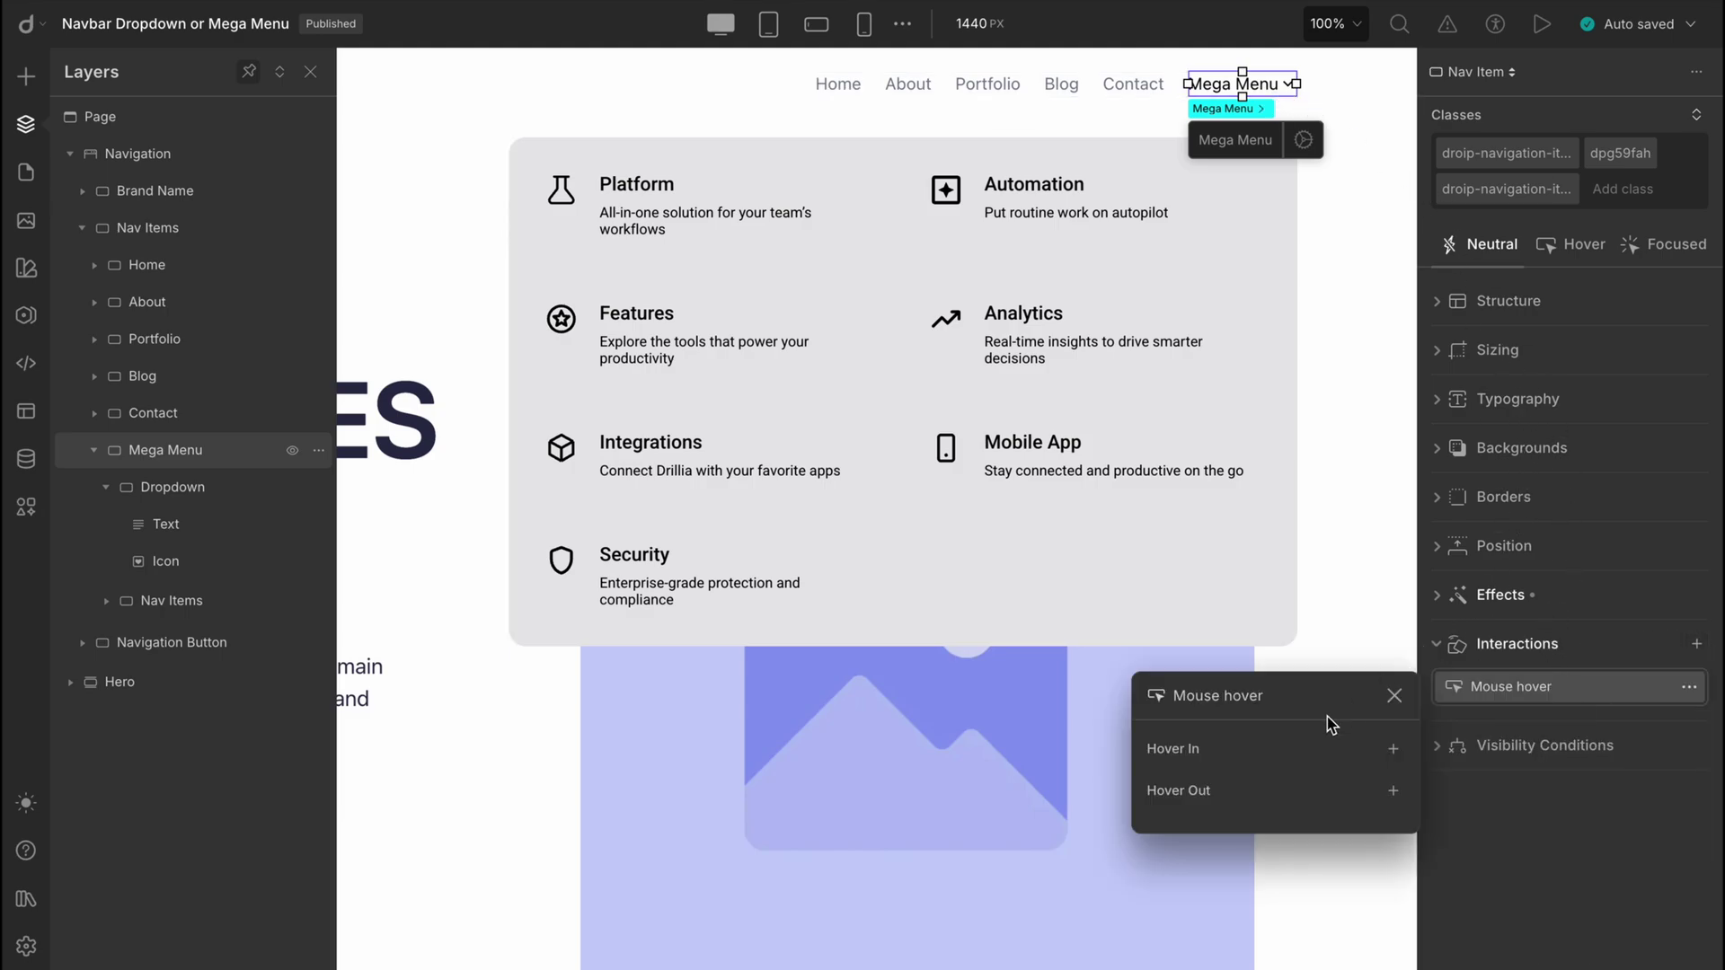
click(1393, 750)
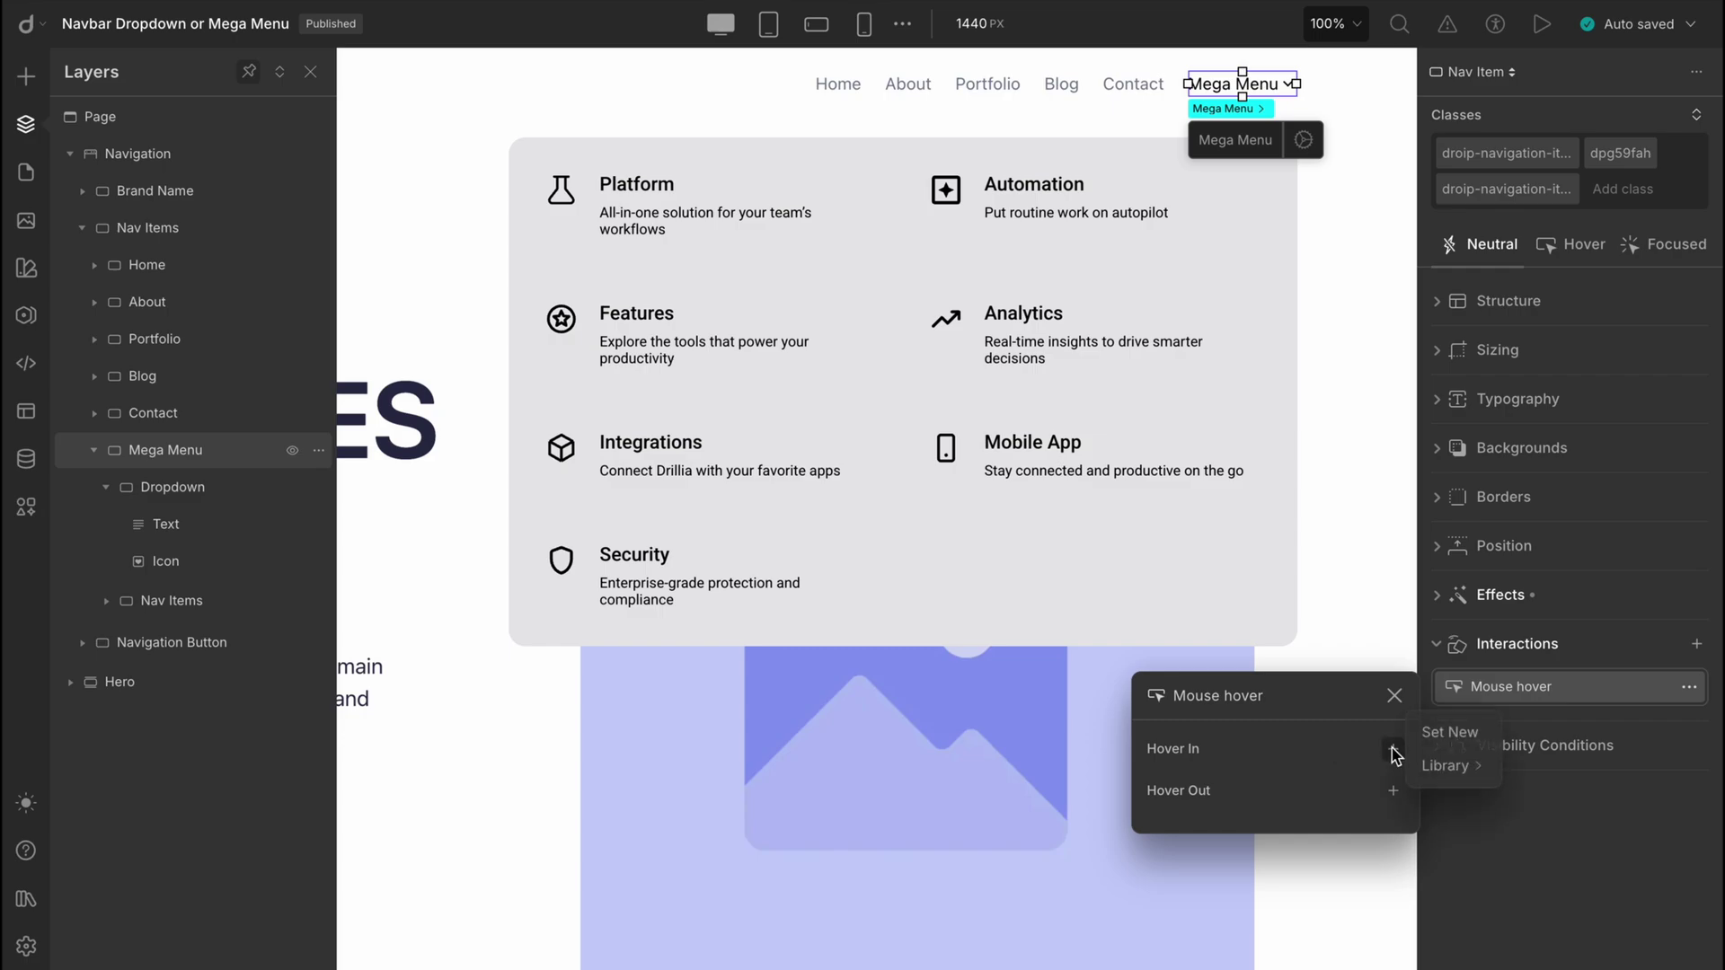
click(1443, 740)
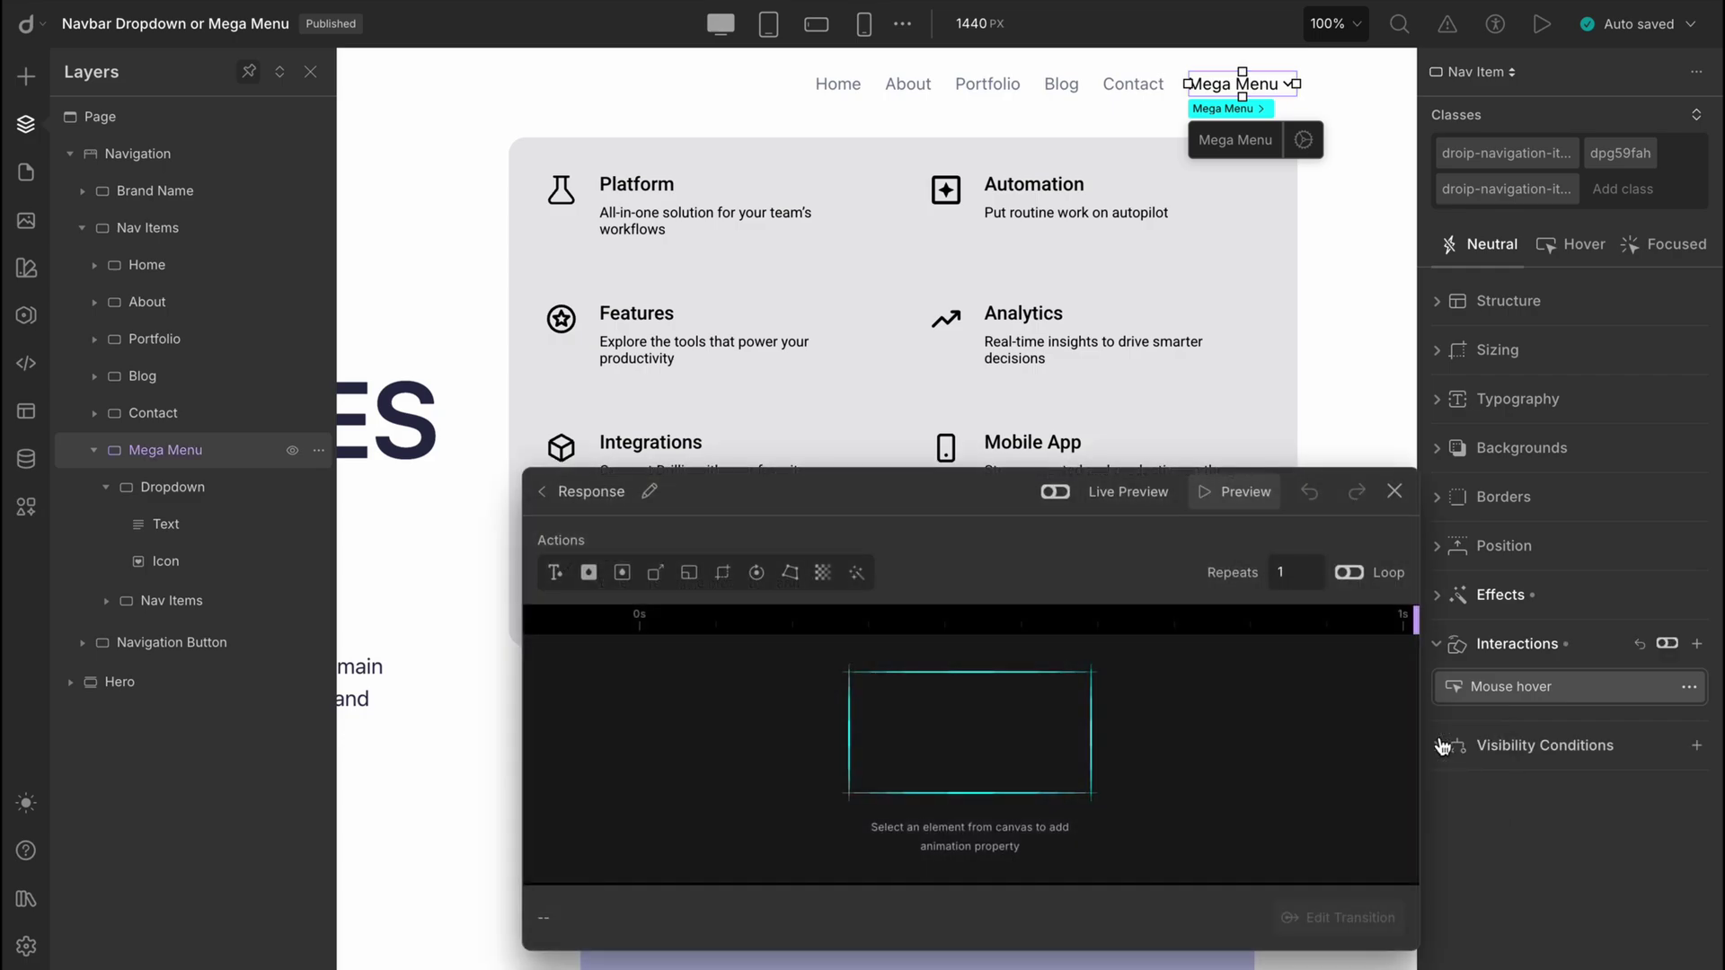
- Animate the Nav Items opacity in the Hover In response
click(170, 600)
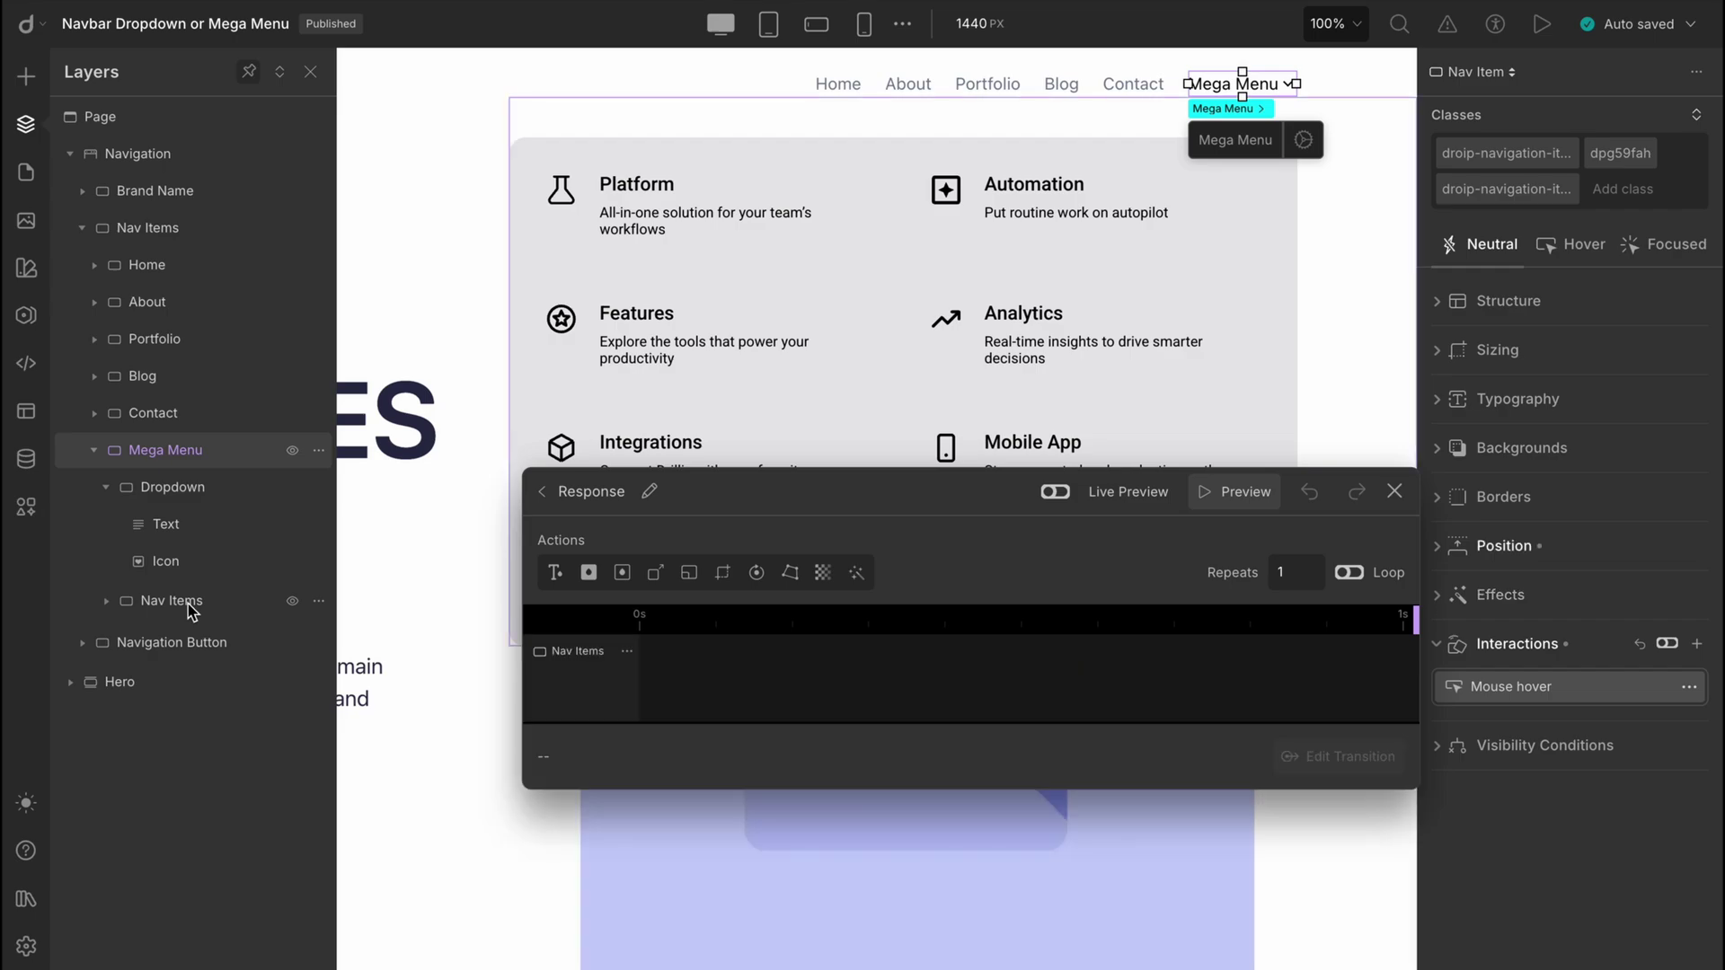
click(697, 660)
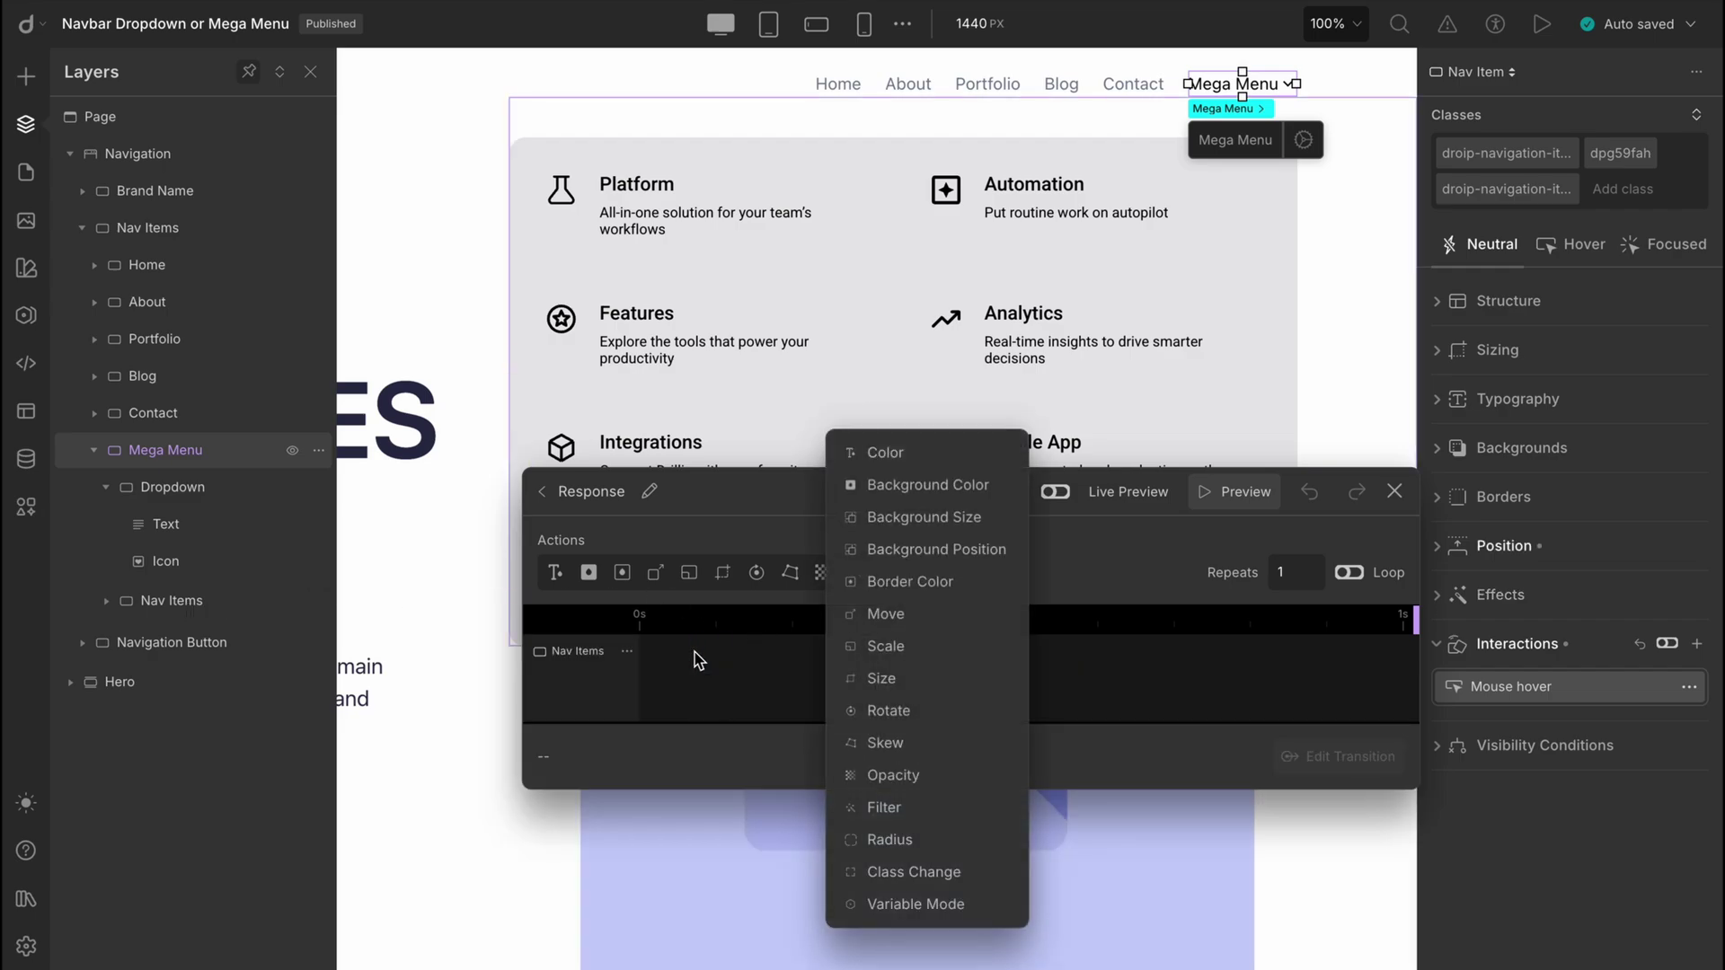
click(849, 772)
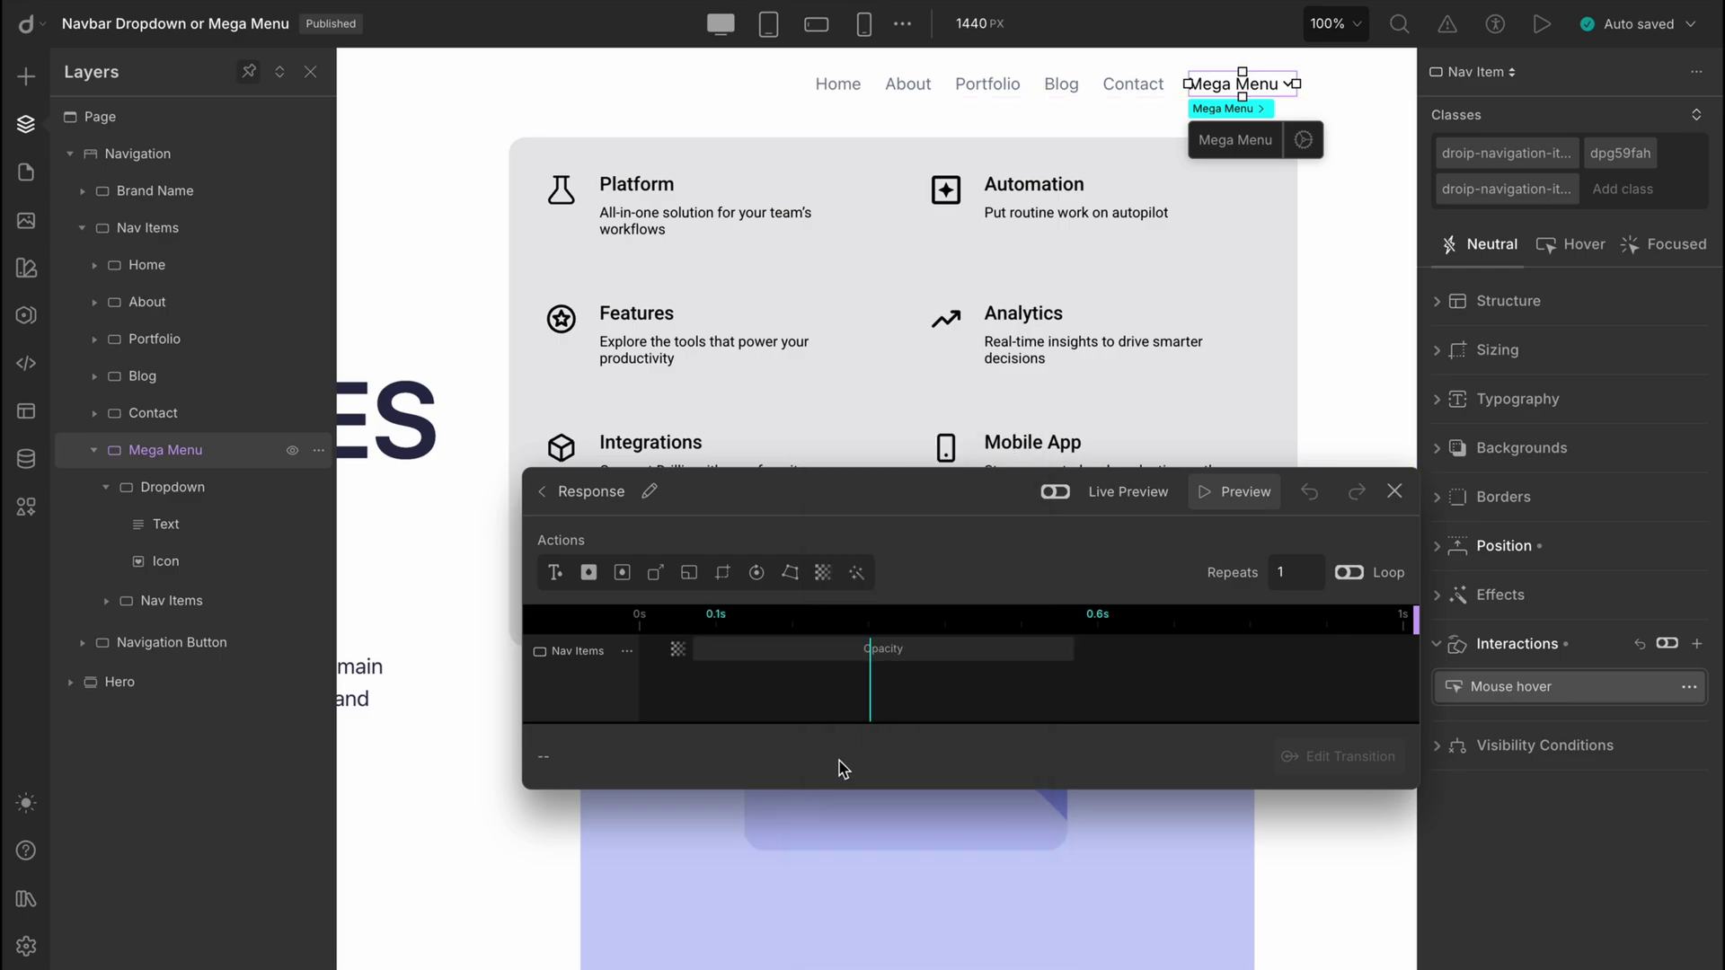
click(790, 669)
click(791, 667)
click(789, 660)
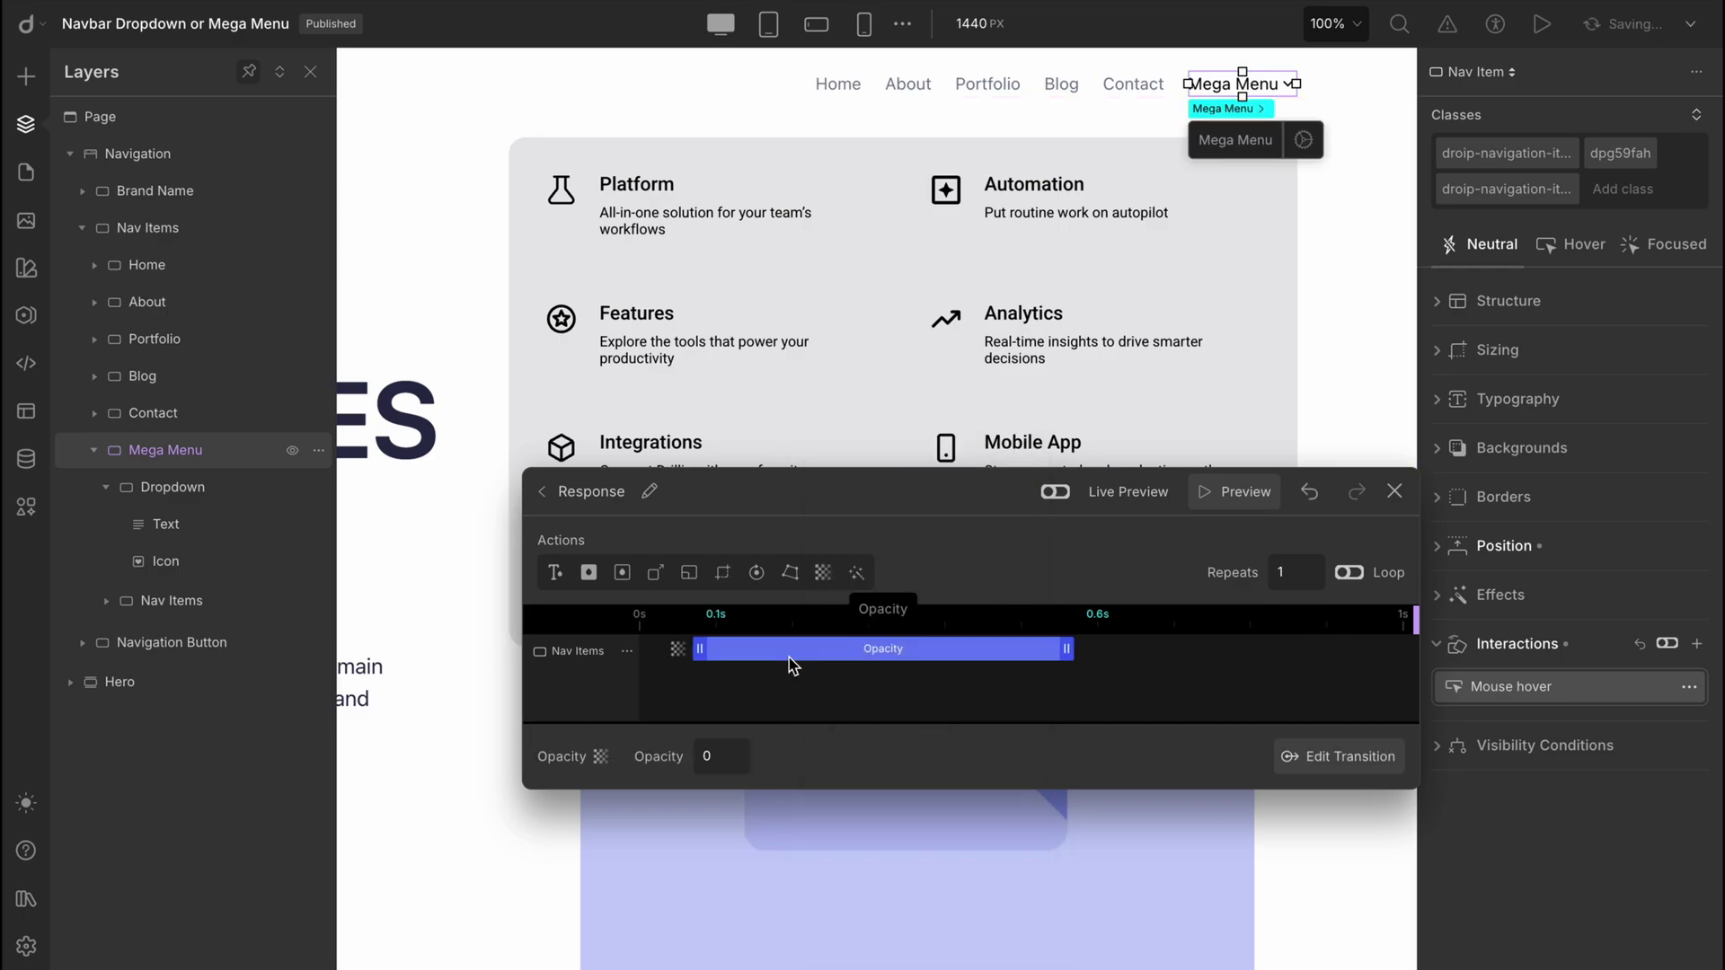
- Time the opacity fade at 300 ms, 0 delay, Ease-out, and add the arrow Icon track
click(1301, 769)
click(1164, 740)
text(300)
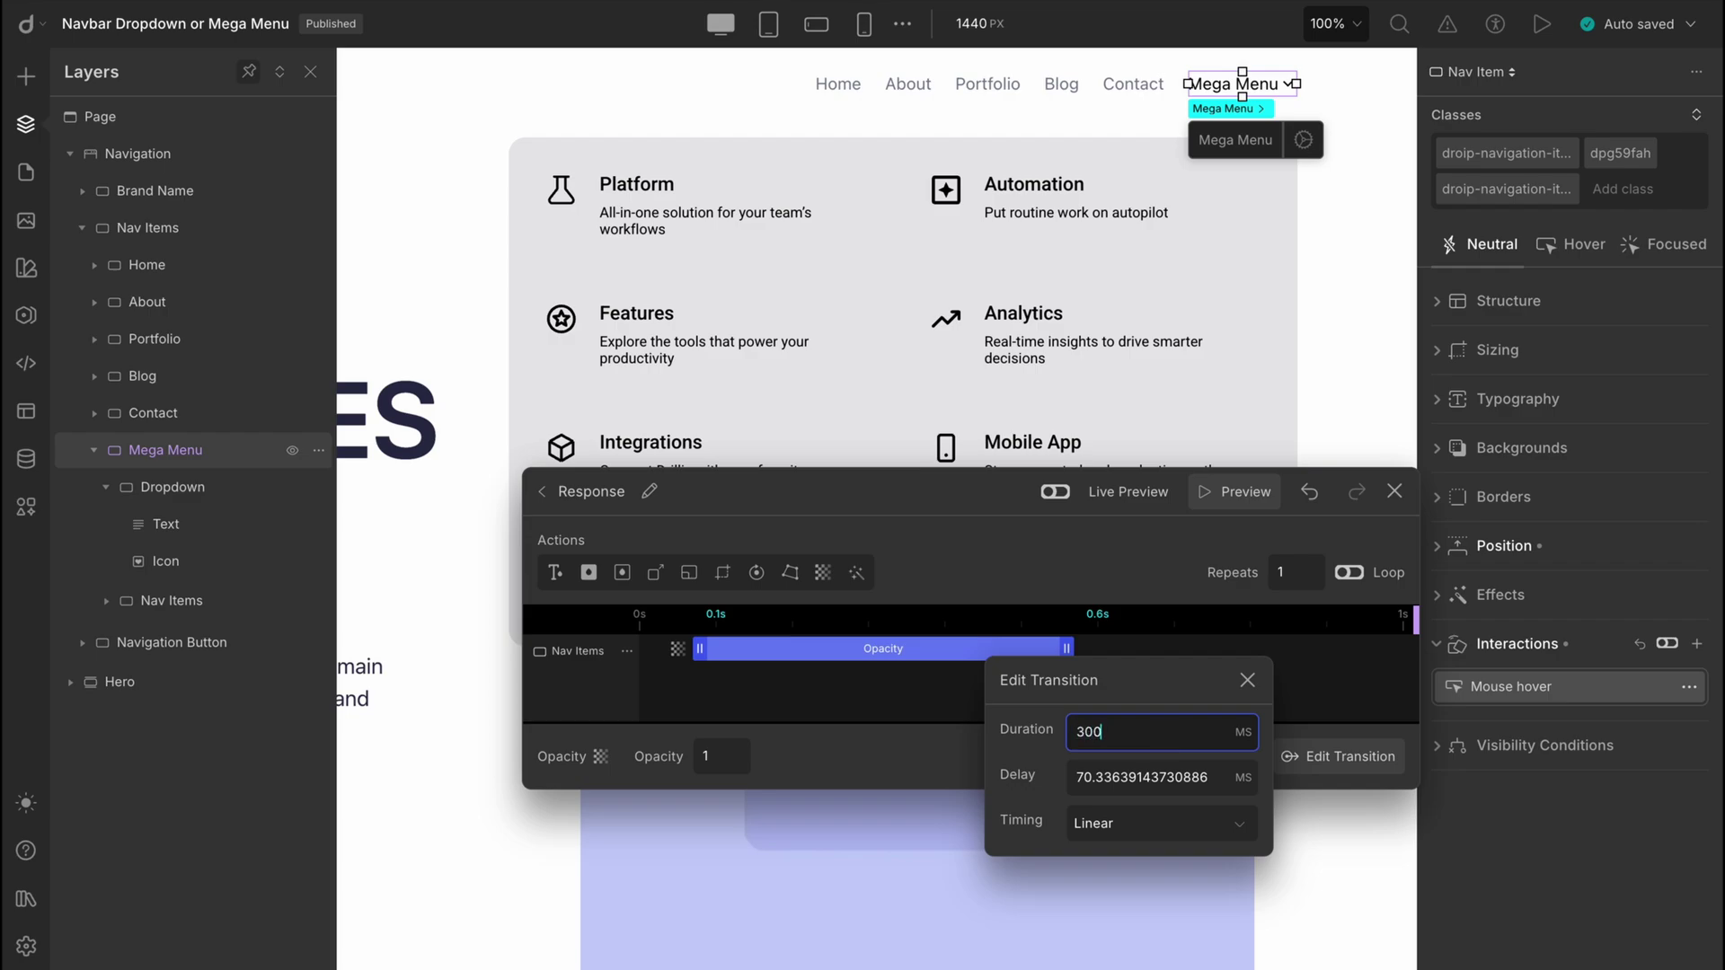
click(1235, 778)
text(0)
click(1163, 824)
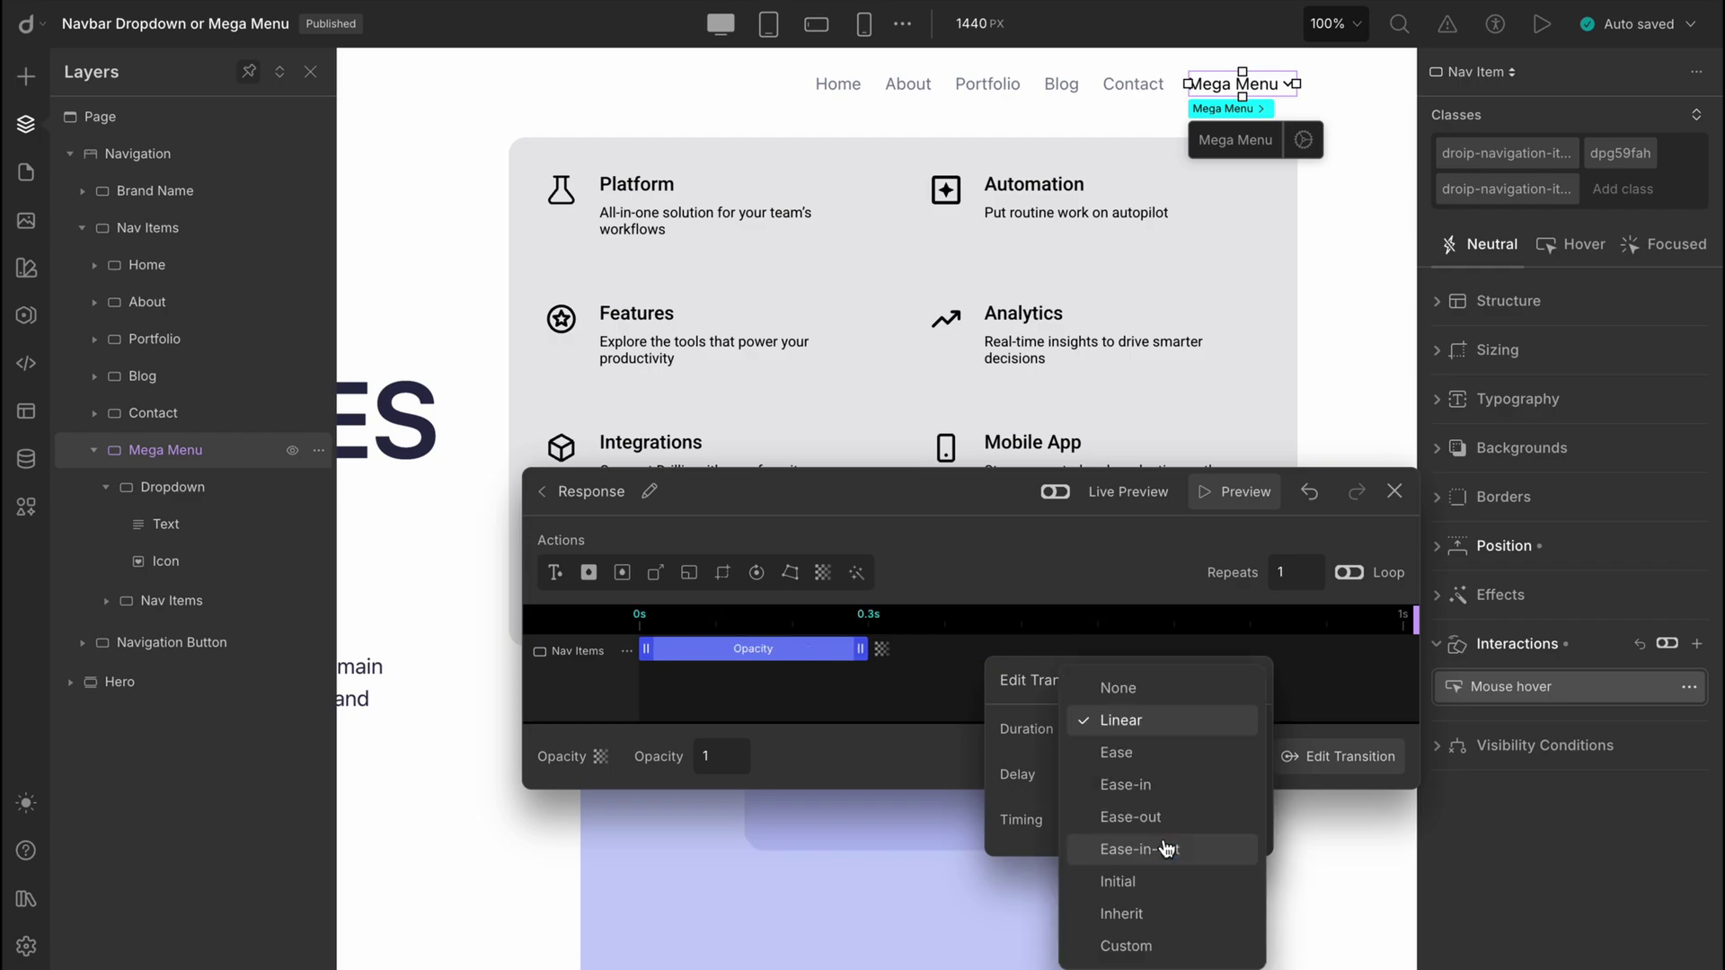
click(1167, 817)
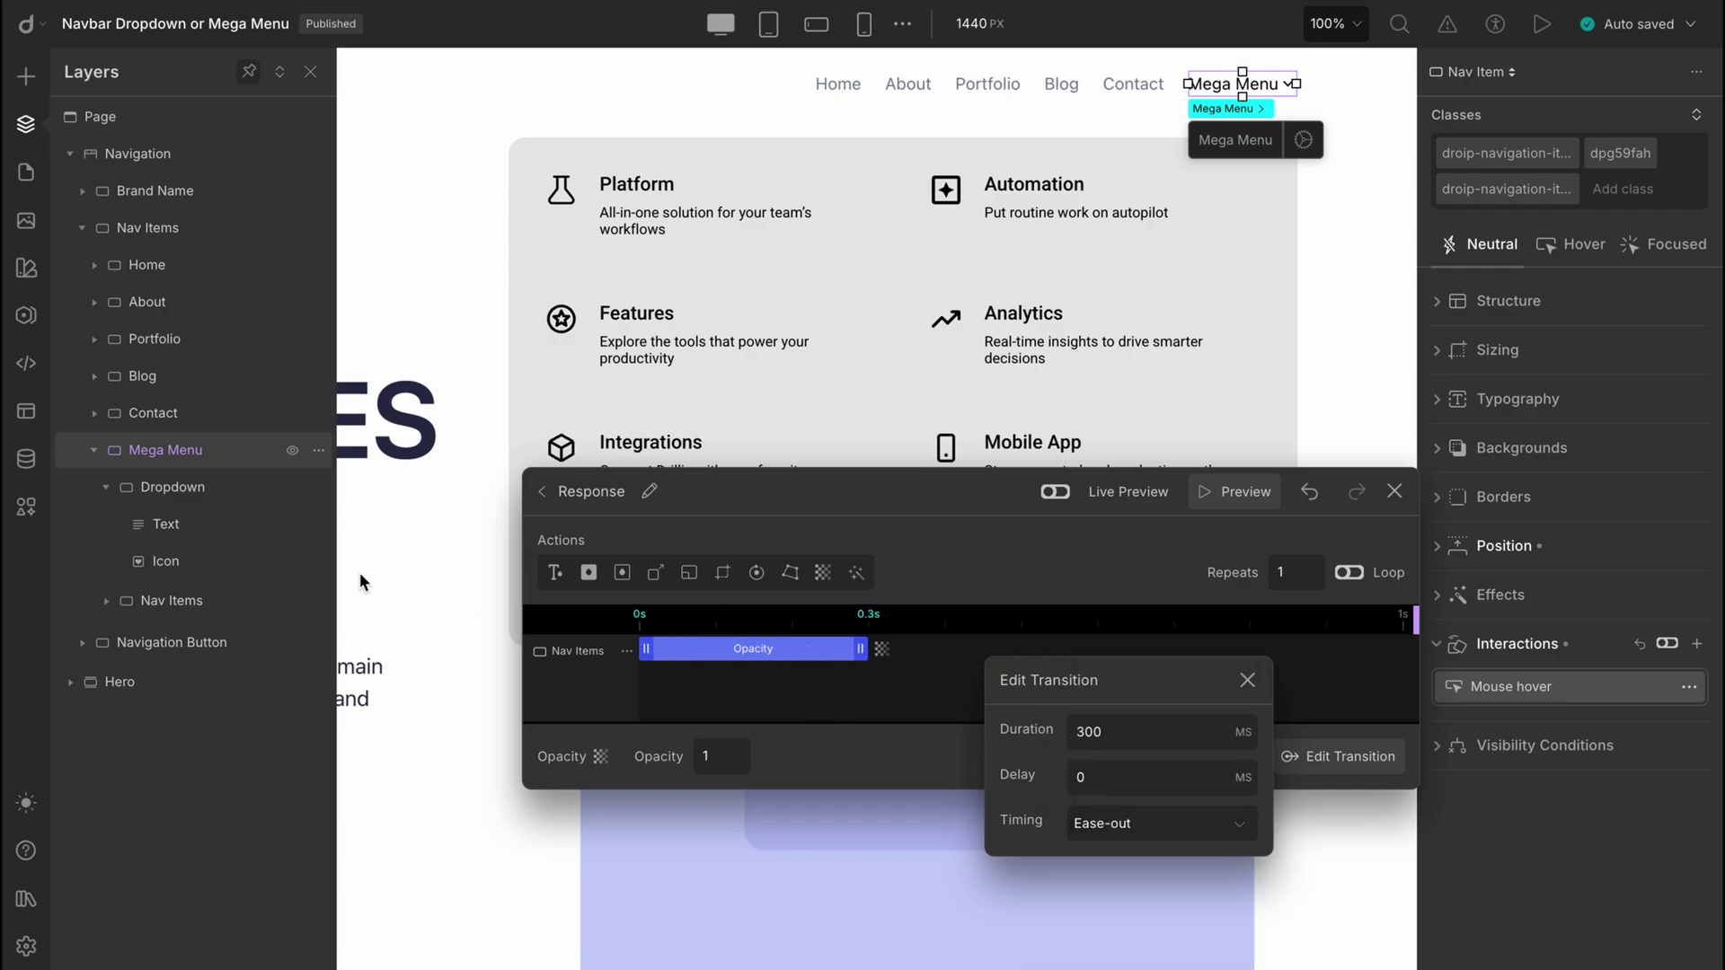
key(Escape)
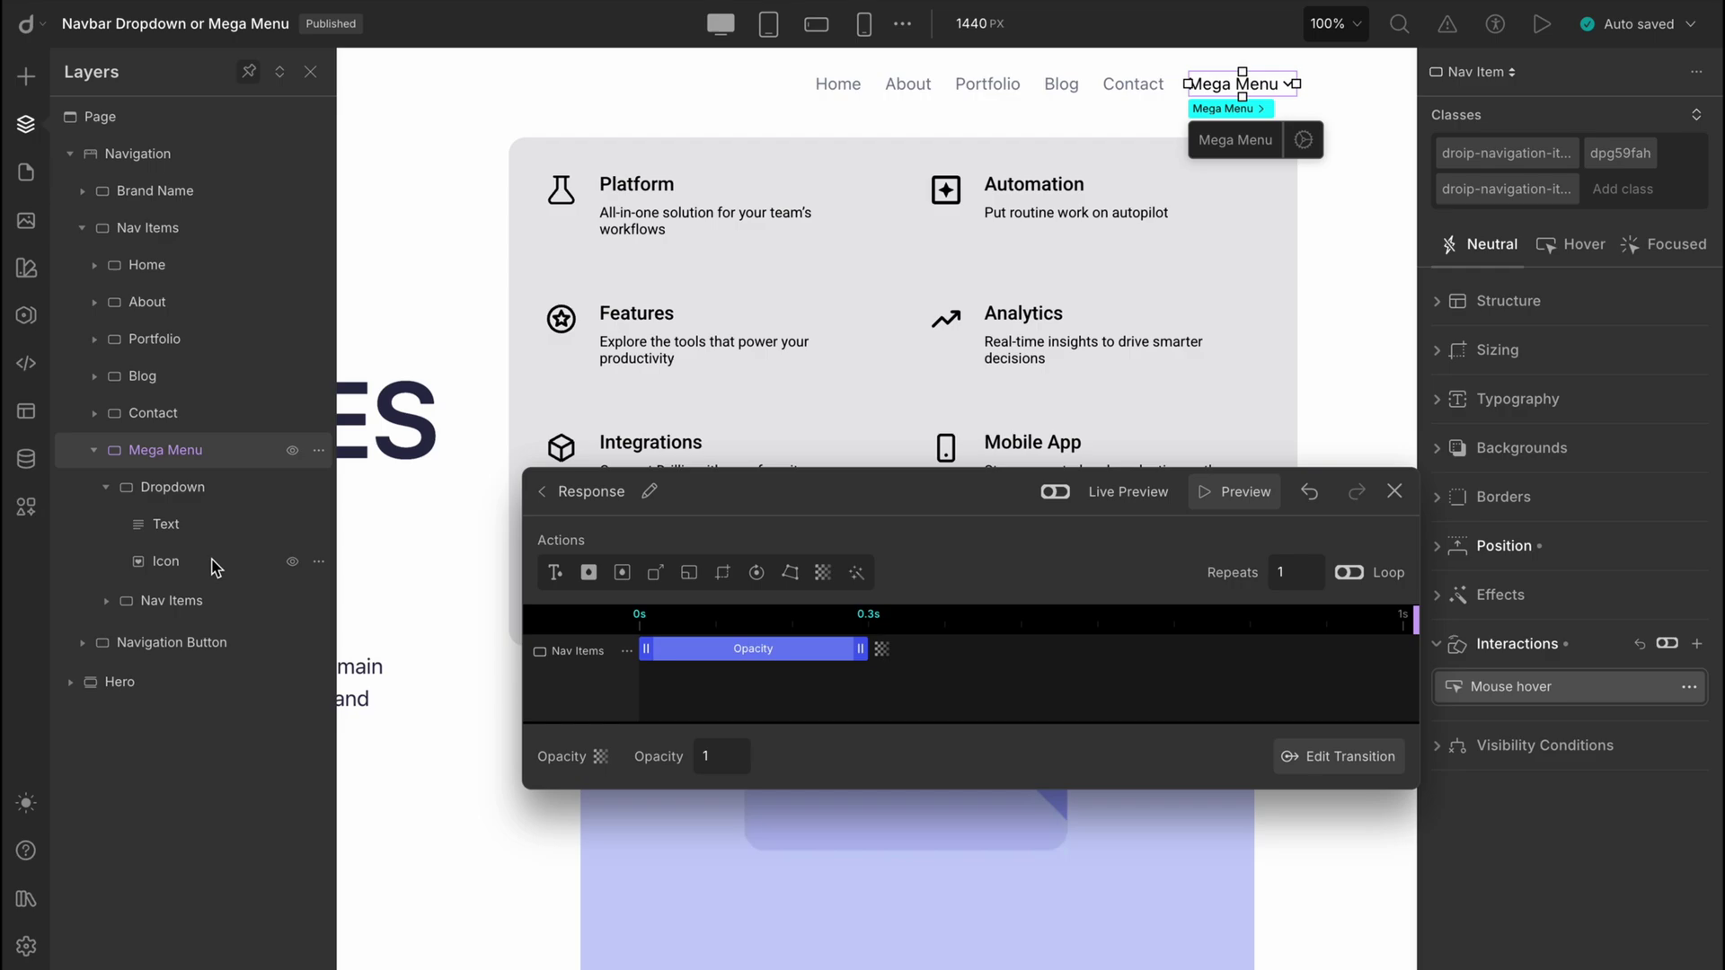
click(216, 565)
- Rotate the Icon 180° on Z, starting the rotation at 0 s
click(686, 753)
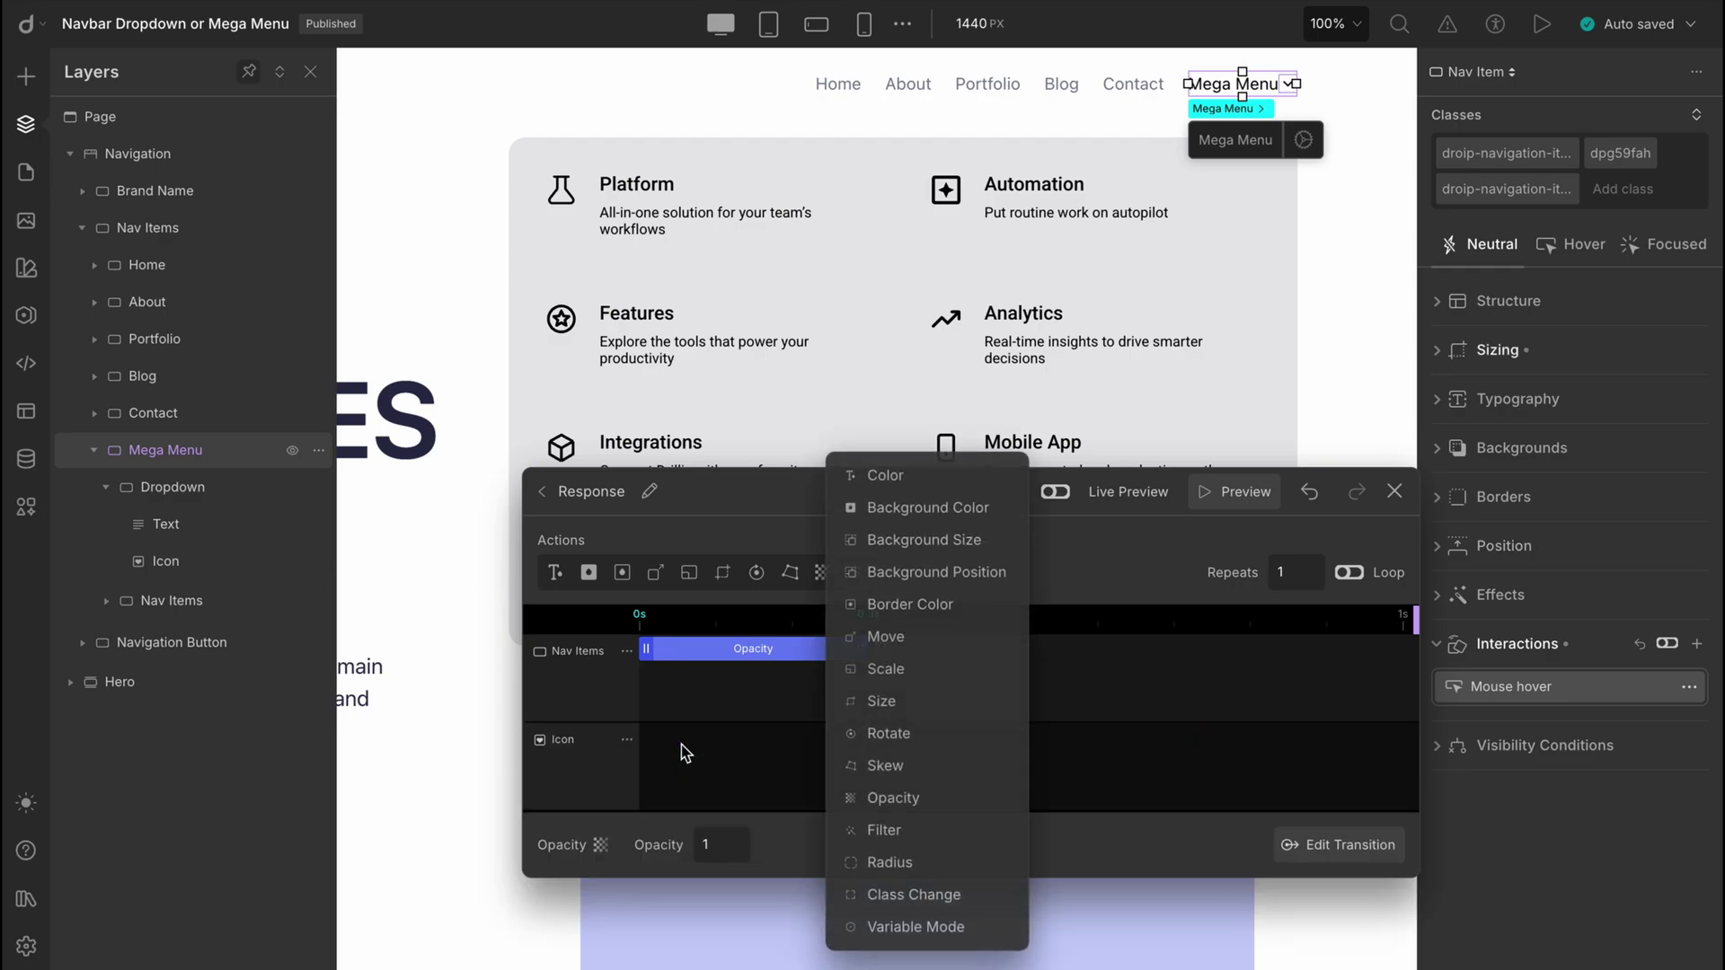
click(925, 733)
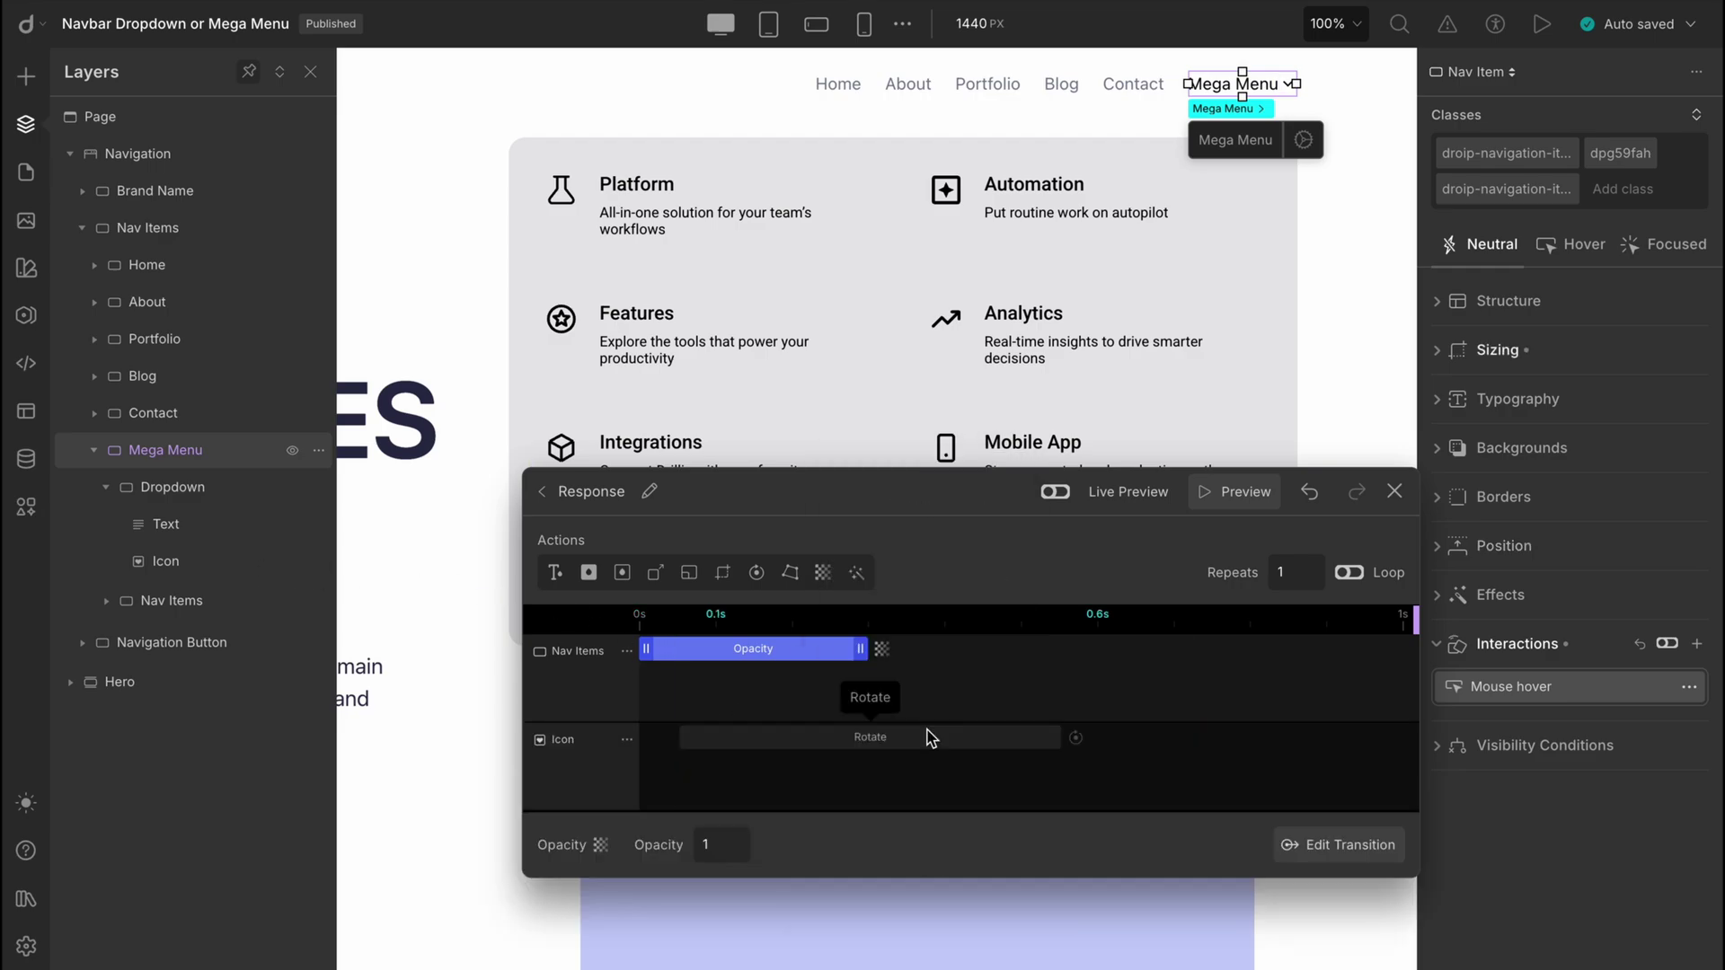
click(928, 737)
double_click(926, 844)
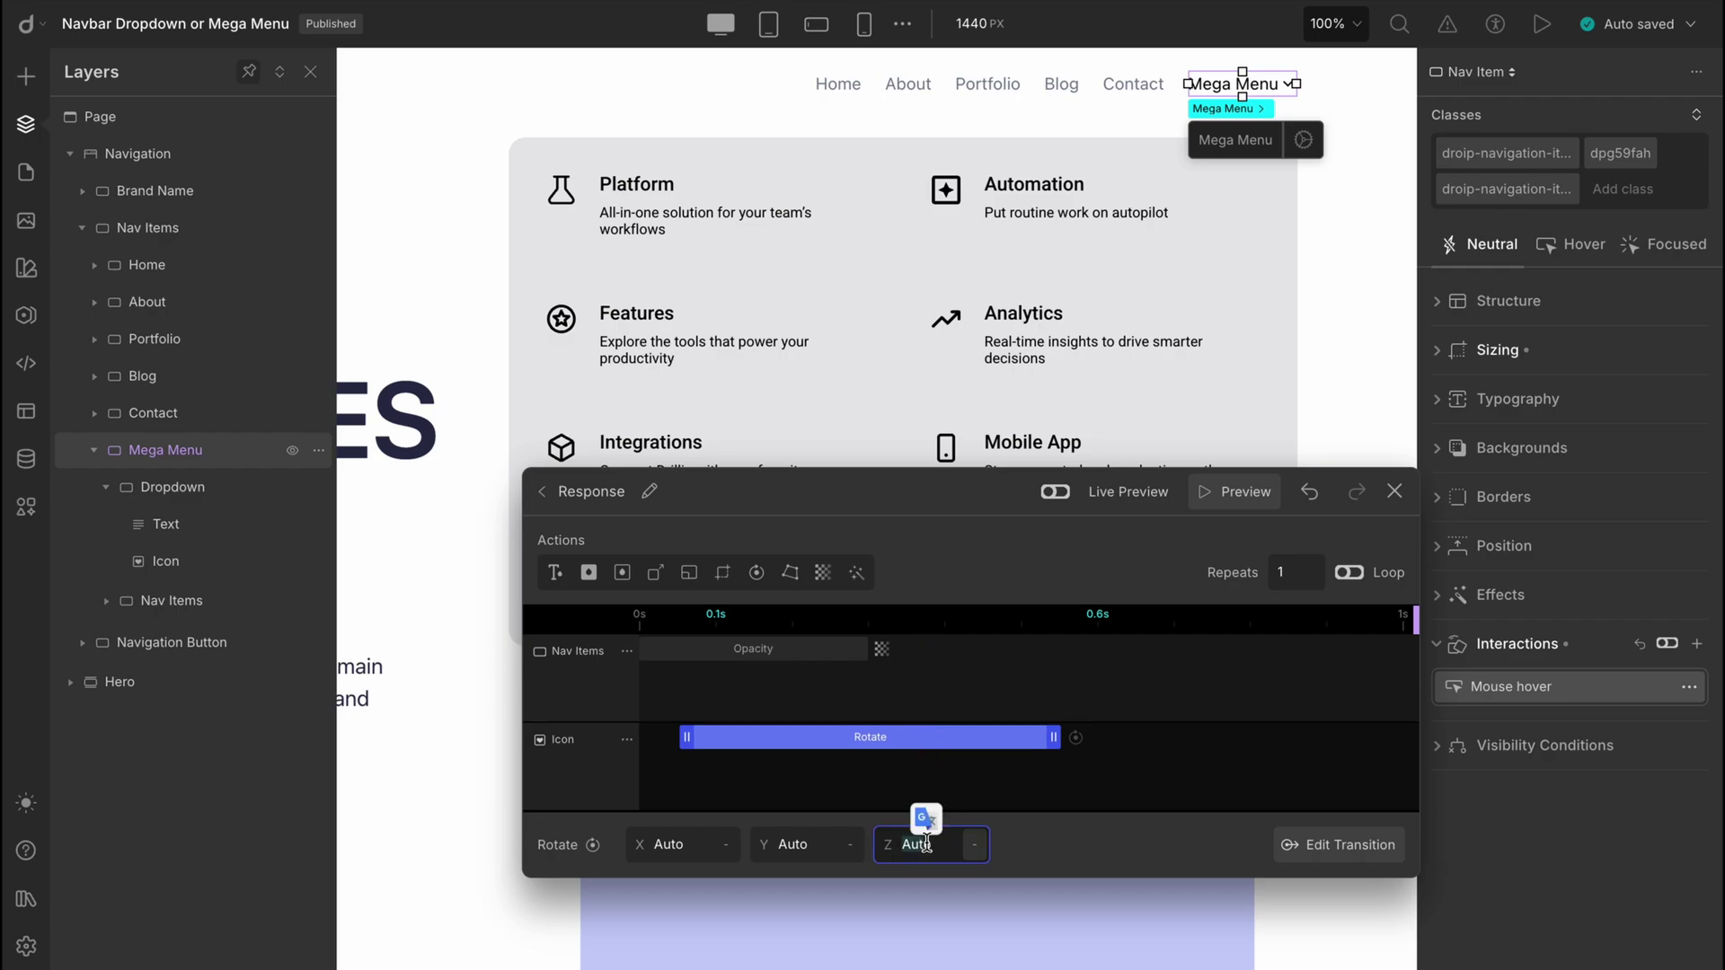
text(180)
key(Return)
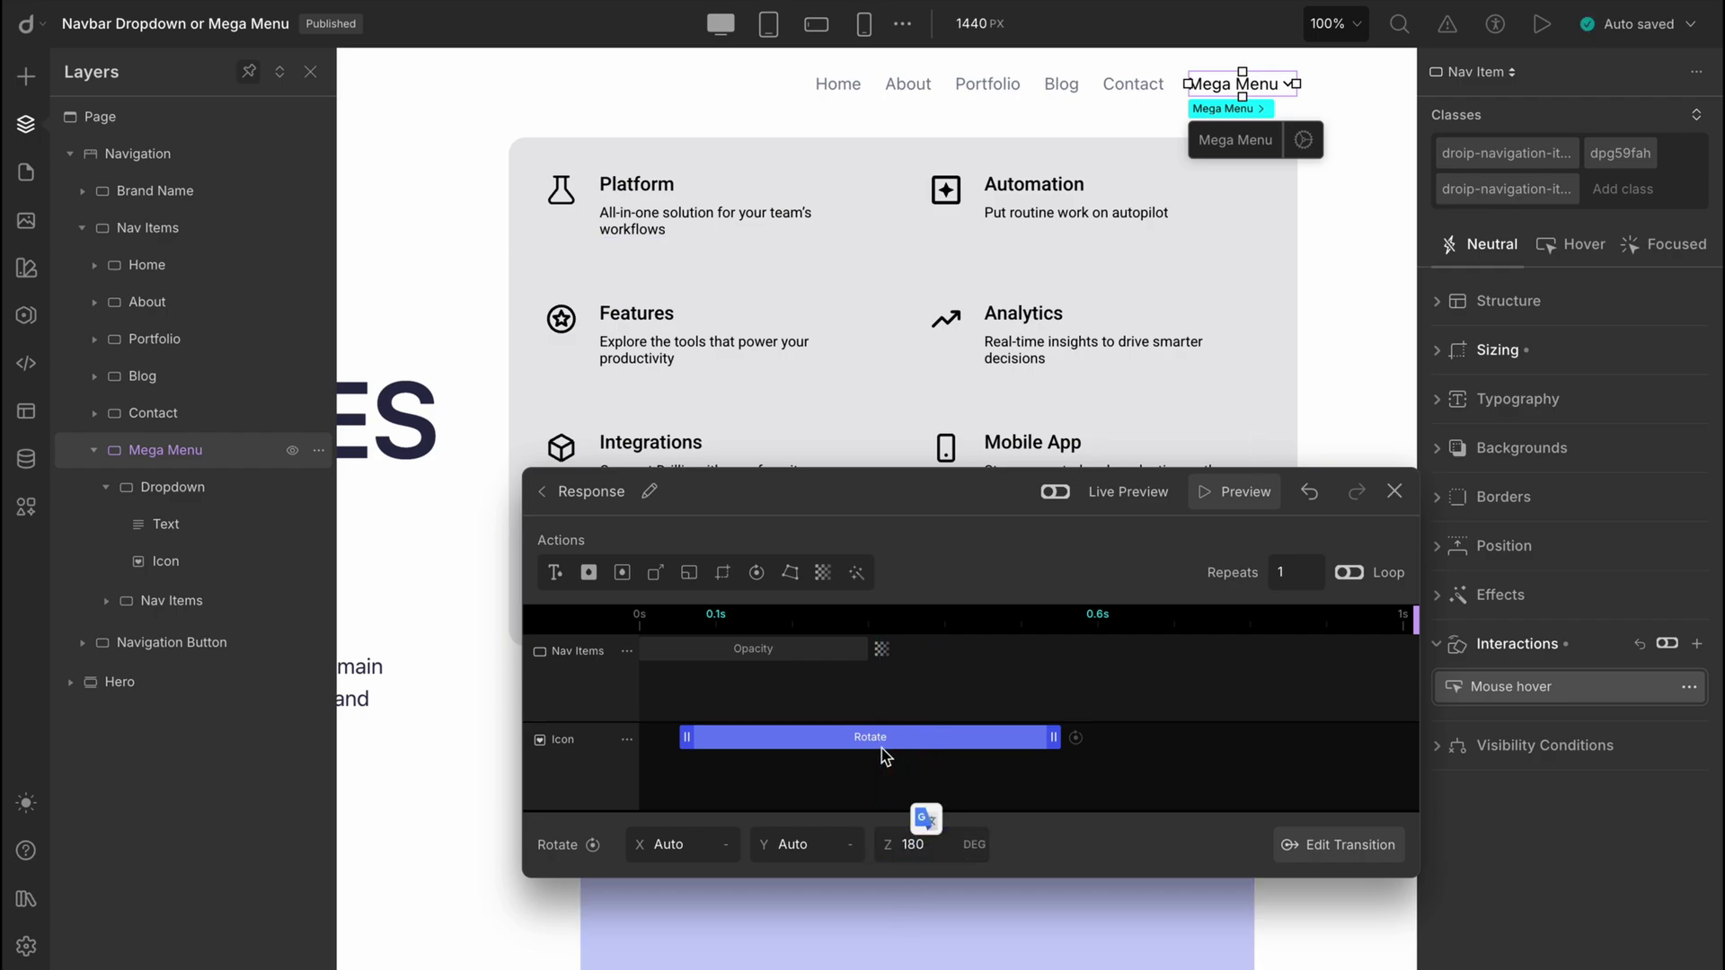
drag(885, 746, 844, 745)
- Give the Icon rotation a 200 ms duration
click(1339, 844)
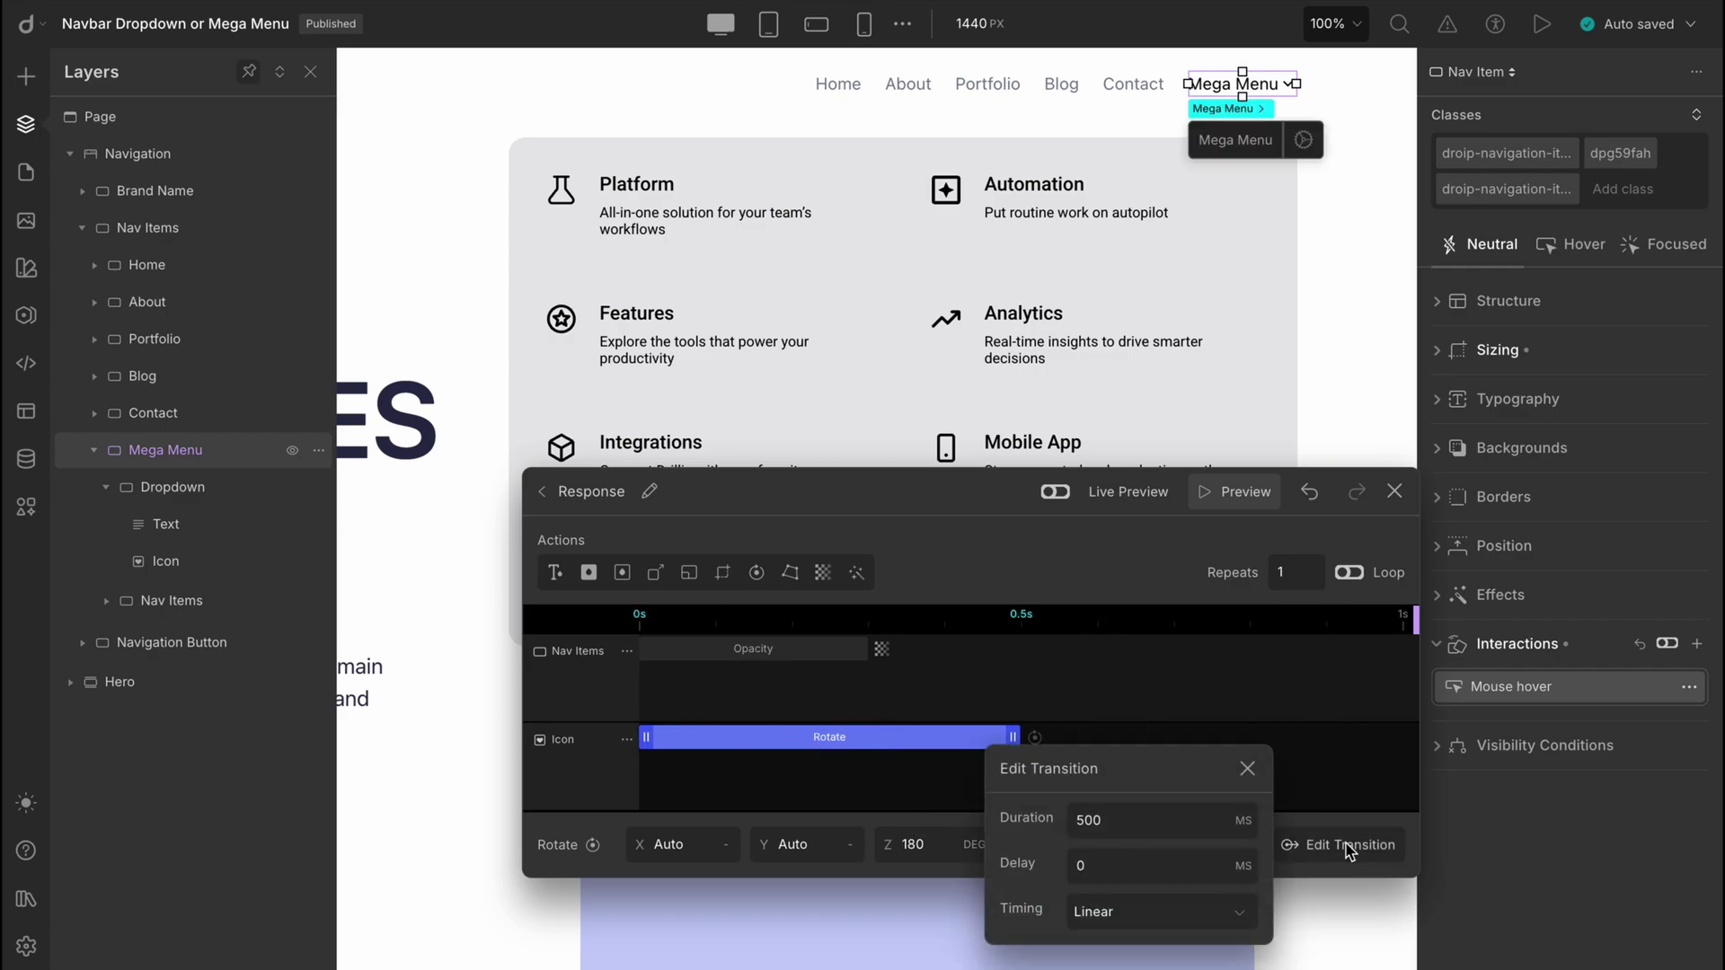
double_click(1156, 815)
text(200)
key(Return)
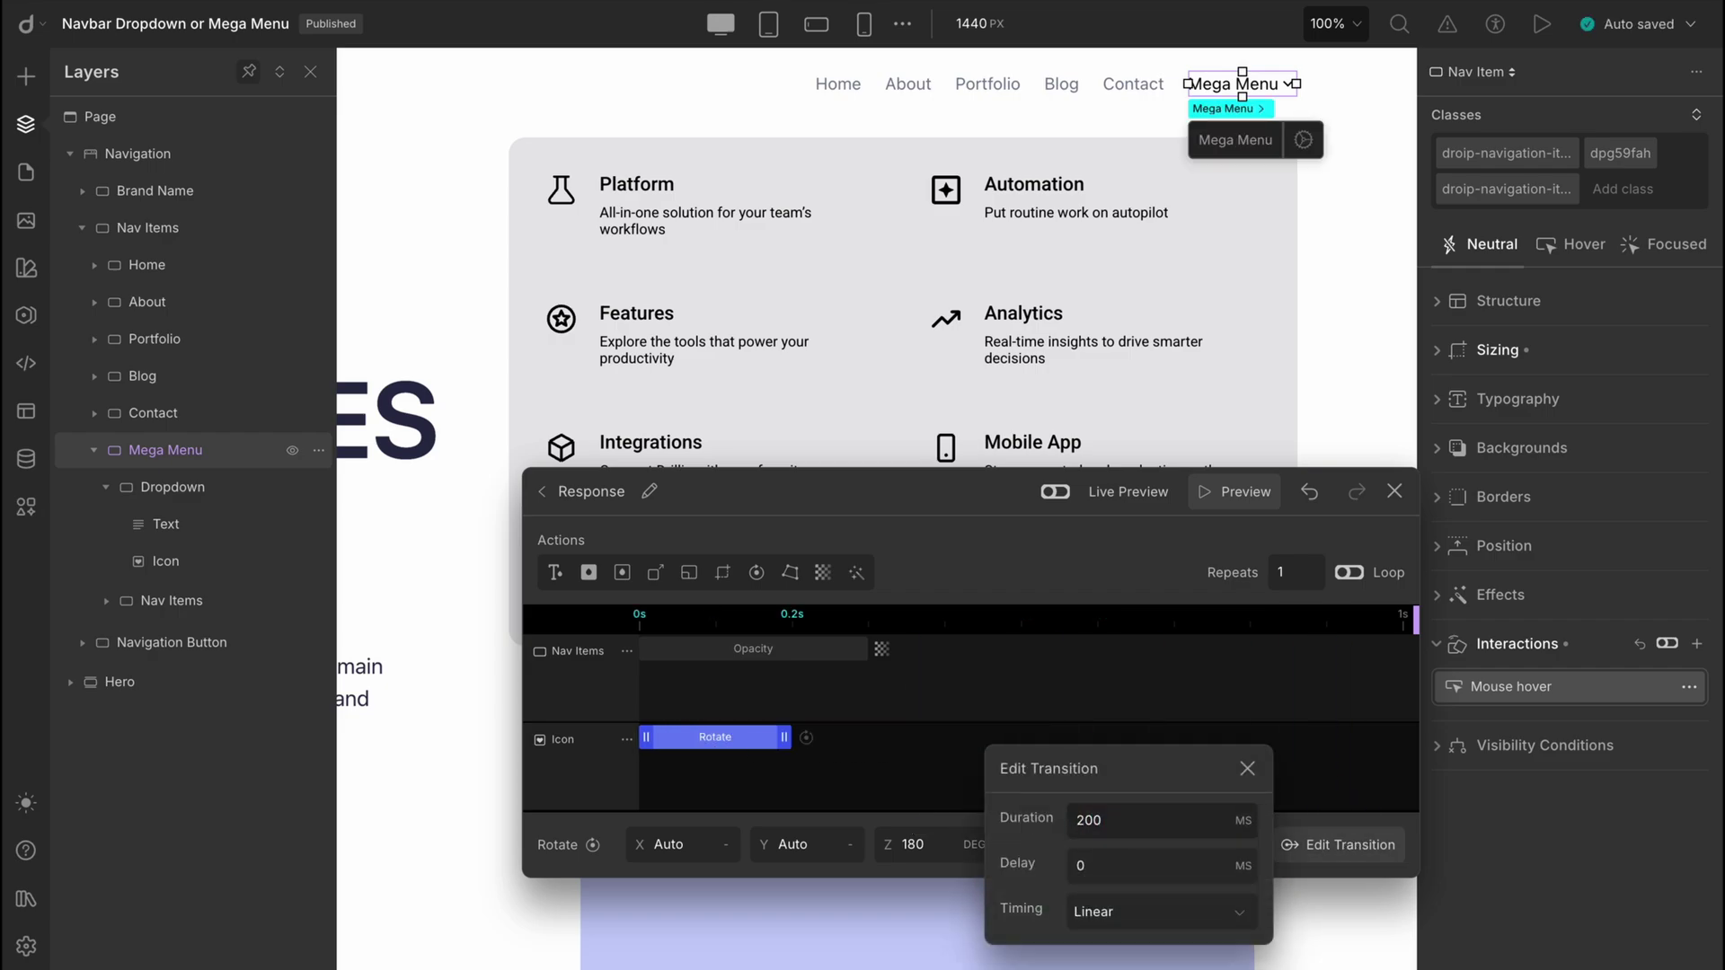
key(Escape)
click(1386, 788)
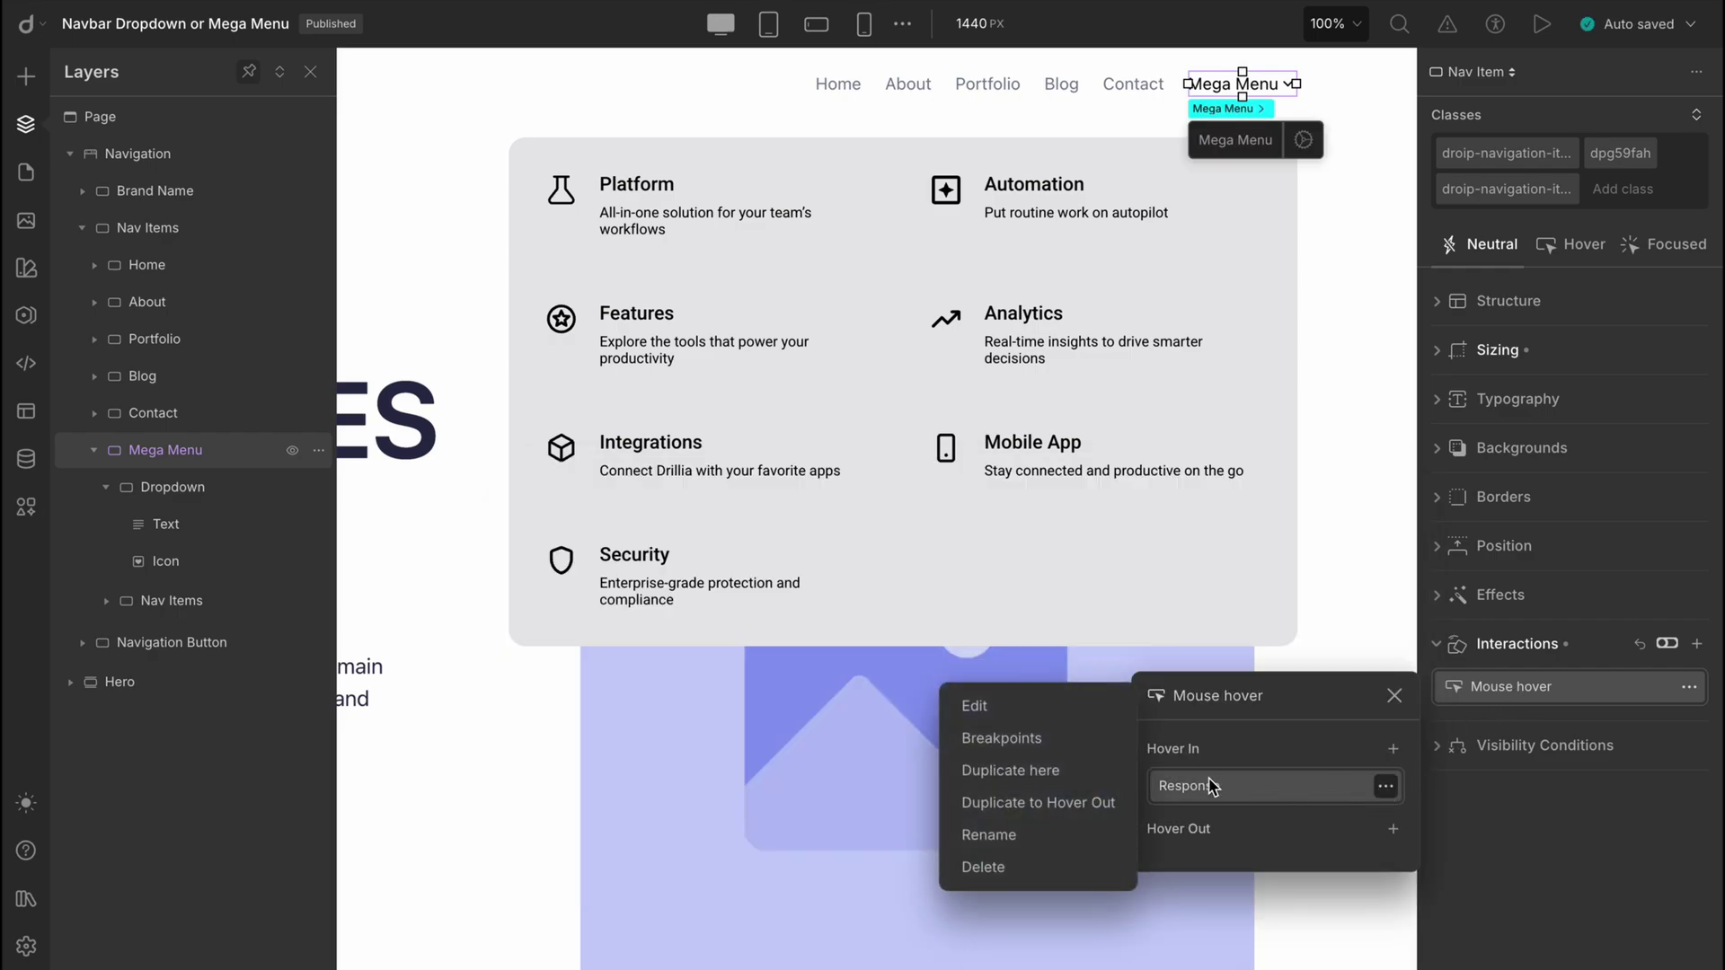
- Duplicate the response to Hover Out and set the submenu's target opacity to 0
click(1069, 802)
click(1213, 867)
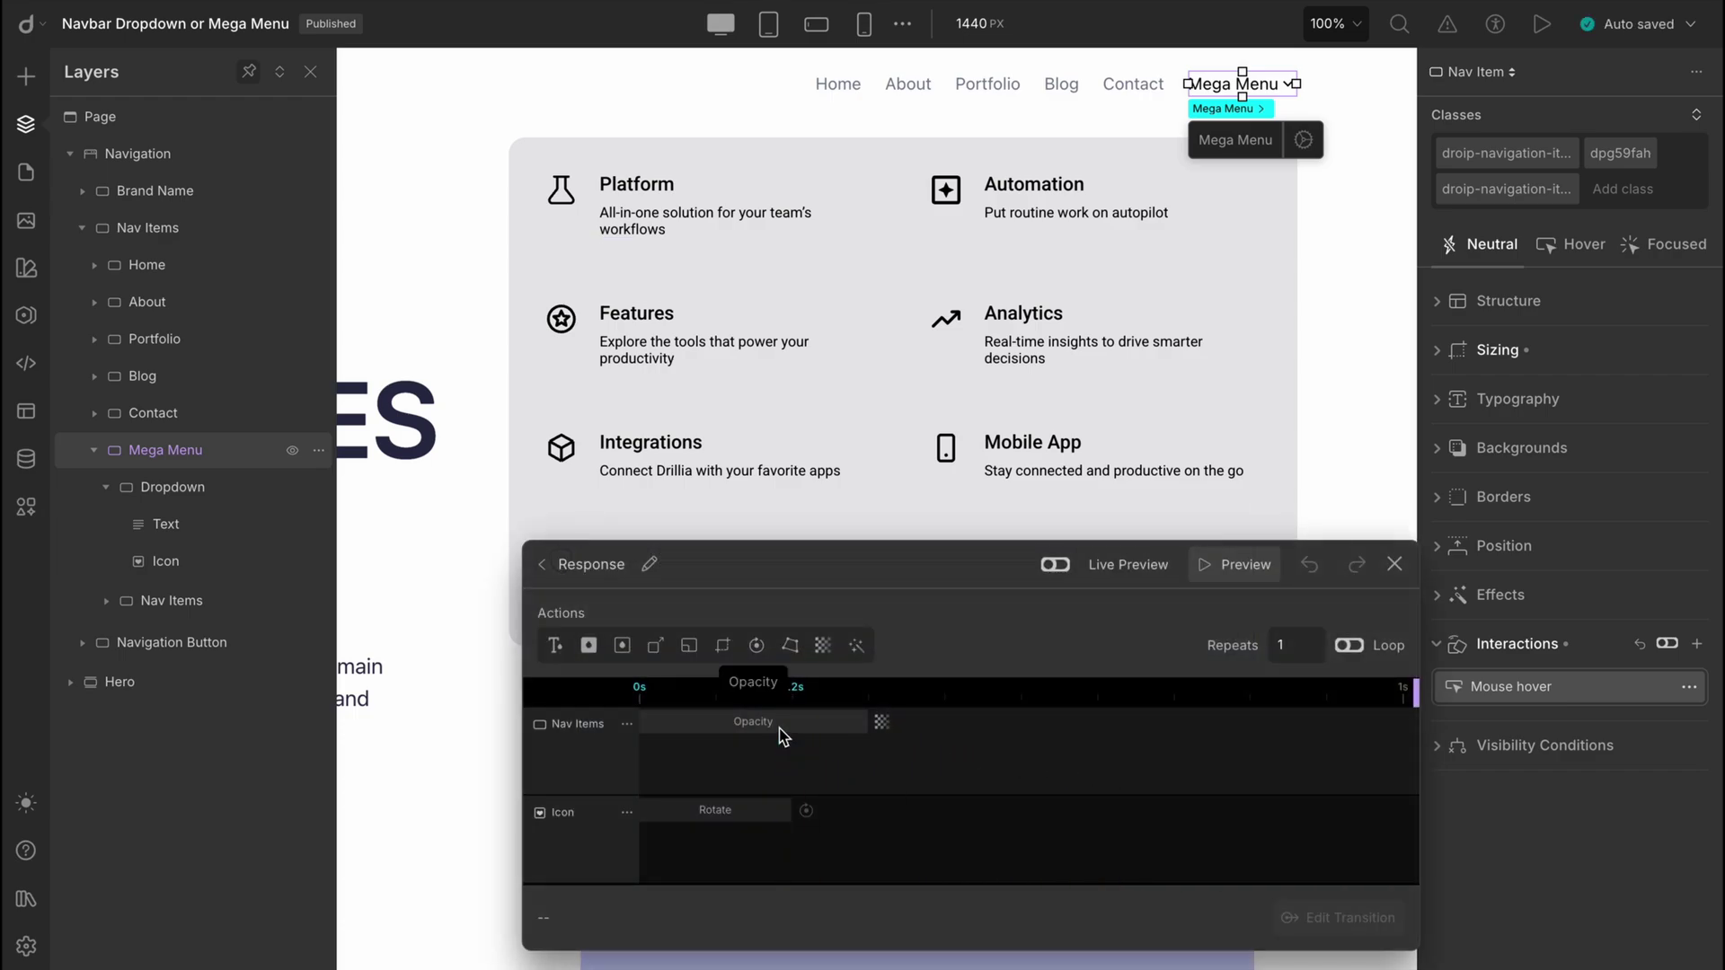
click(780, 729)
click(733, 912)
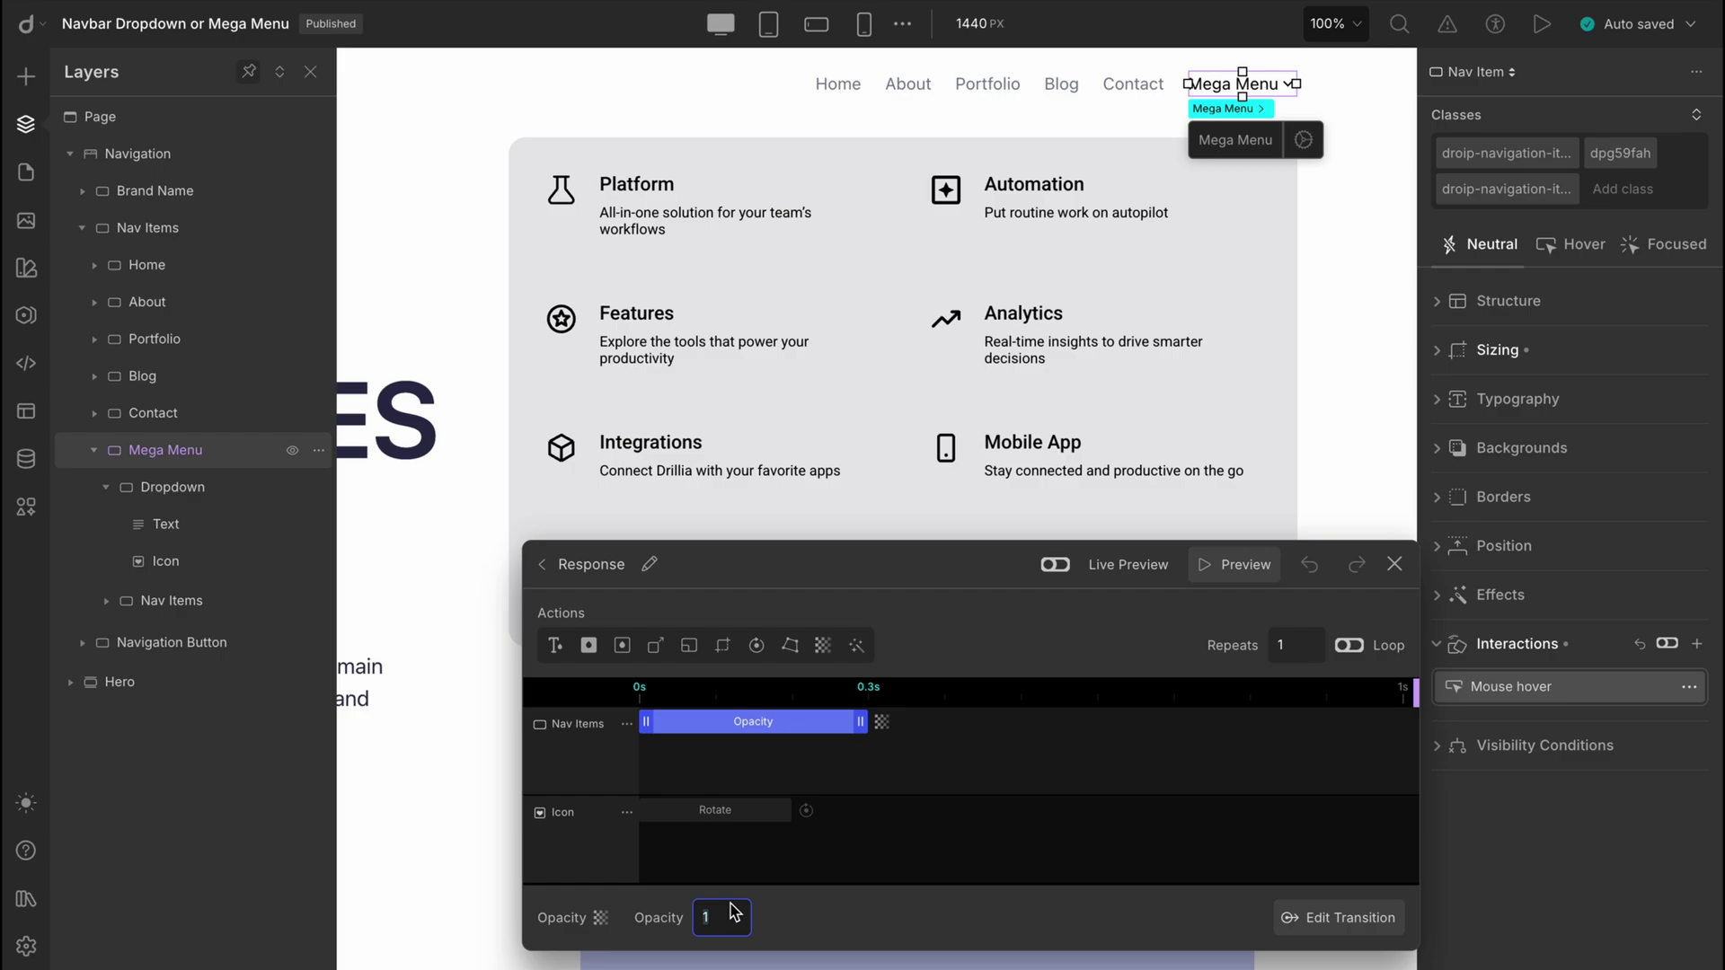
- Switch the Hover Out fade timing to Ease-in and edit the Icon's Z rotation angle
click(1348, 918)
click(1182, 914)
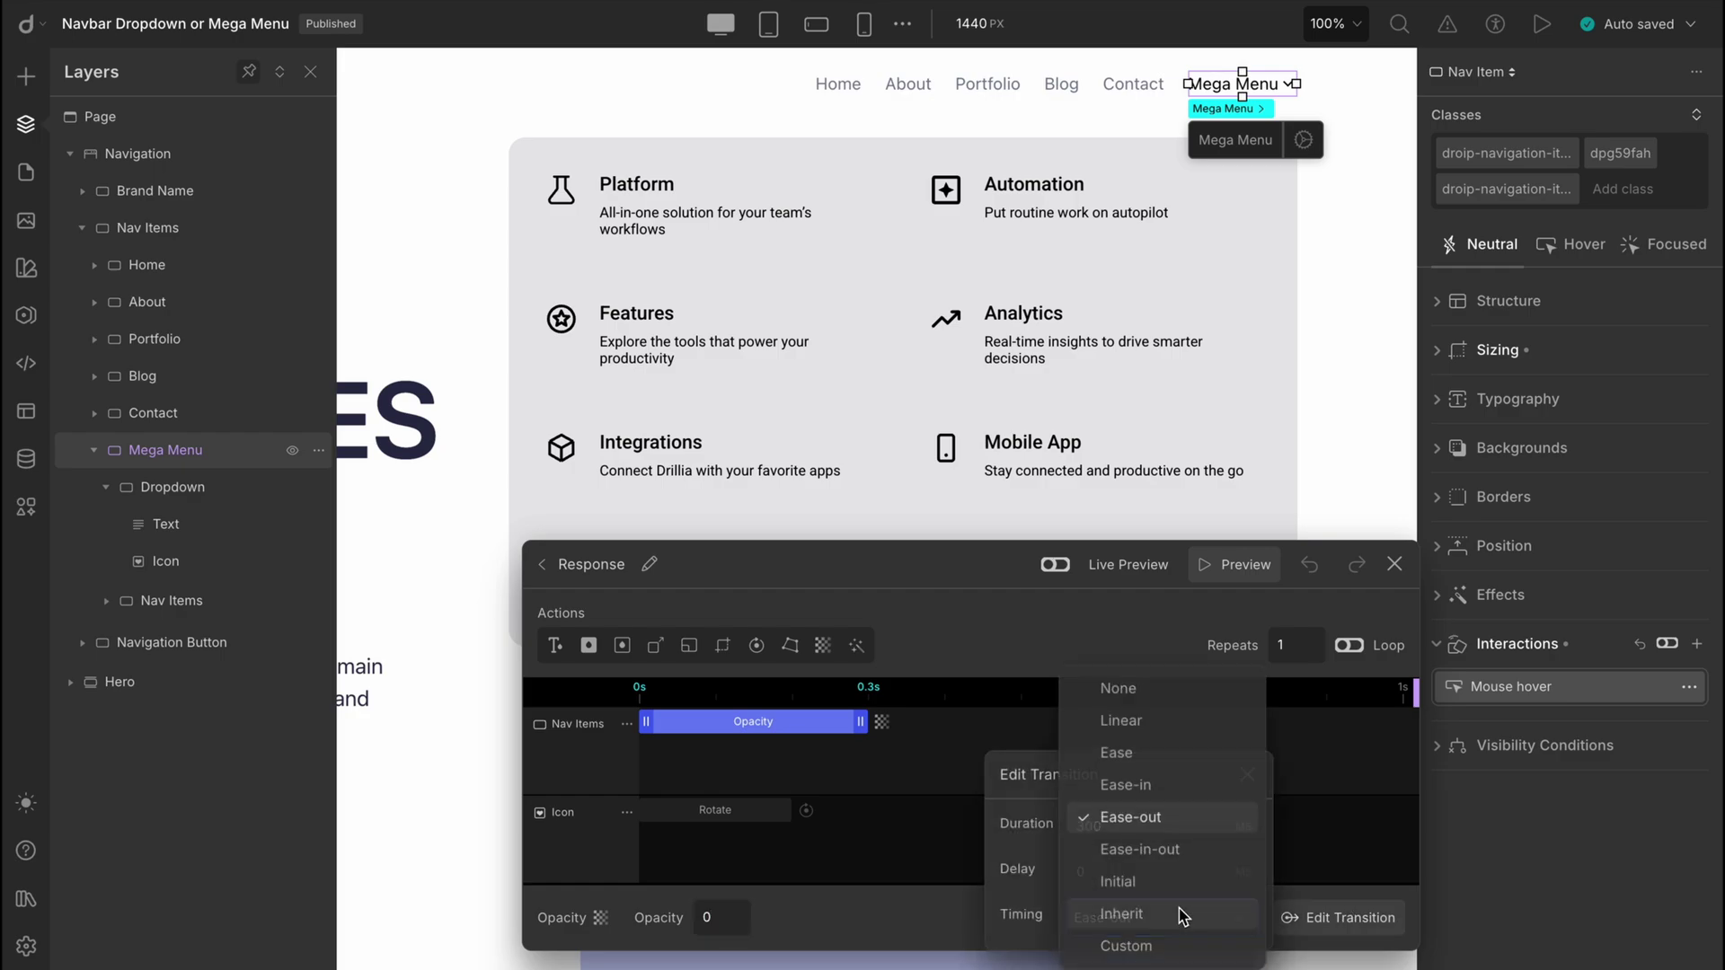
click(1126, 784)
click(1251, 774)
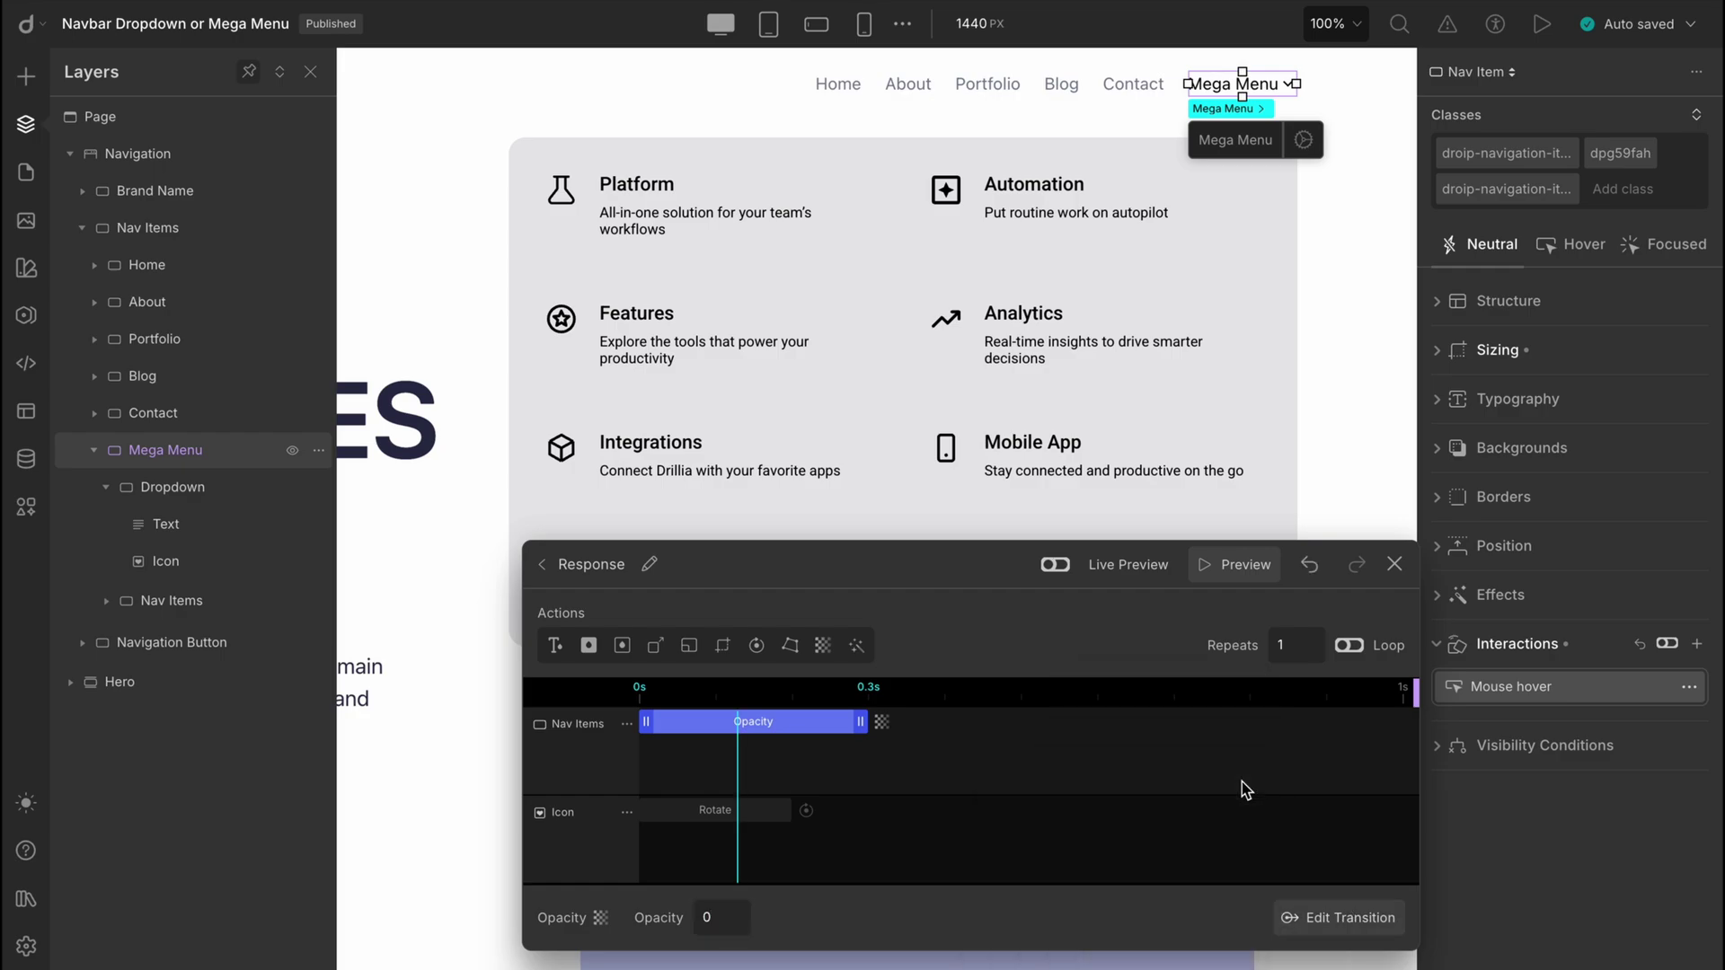
click(712, 812)
click(934, 918)
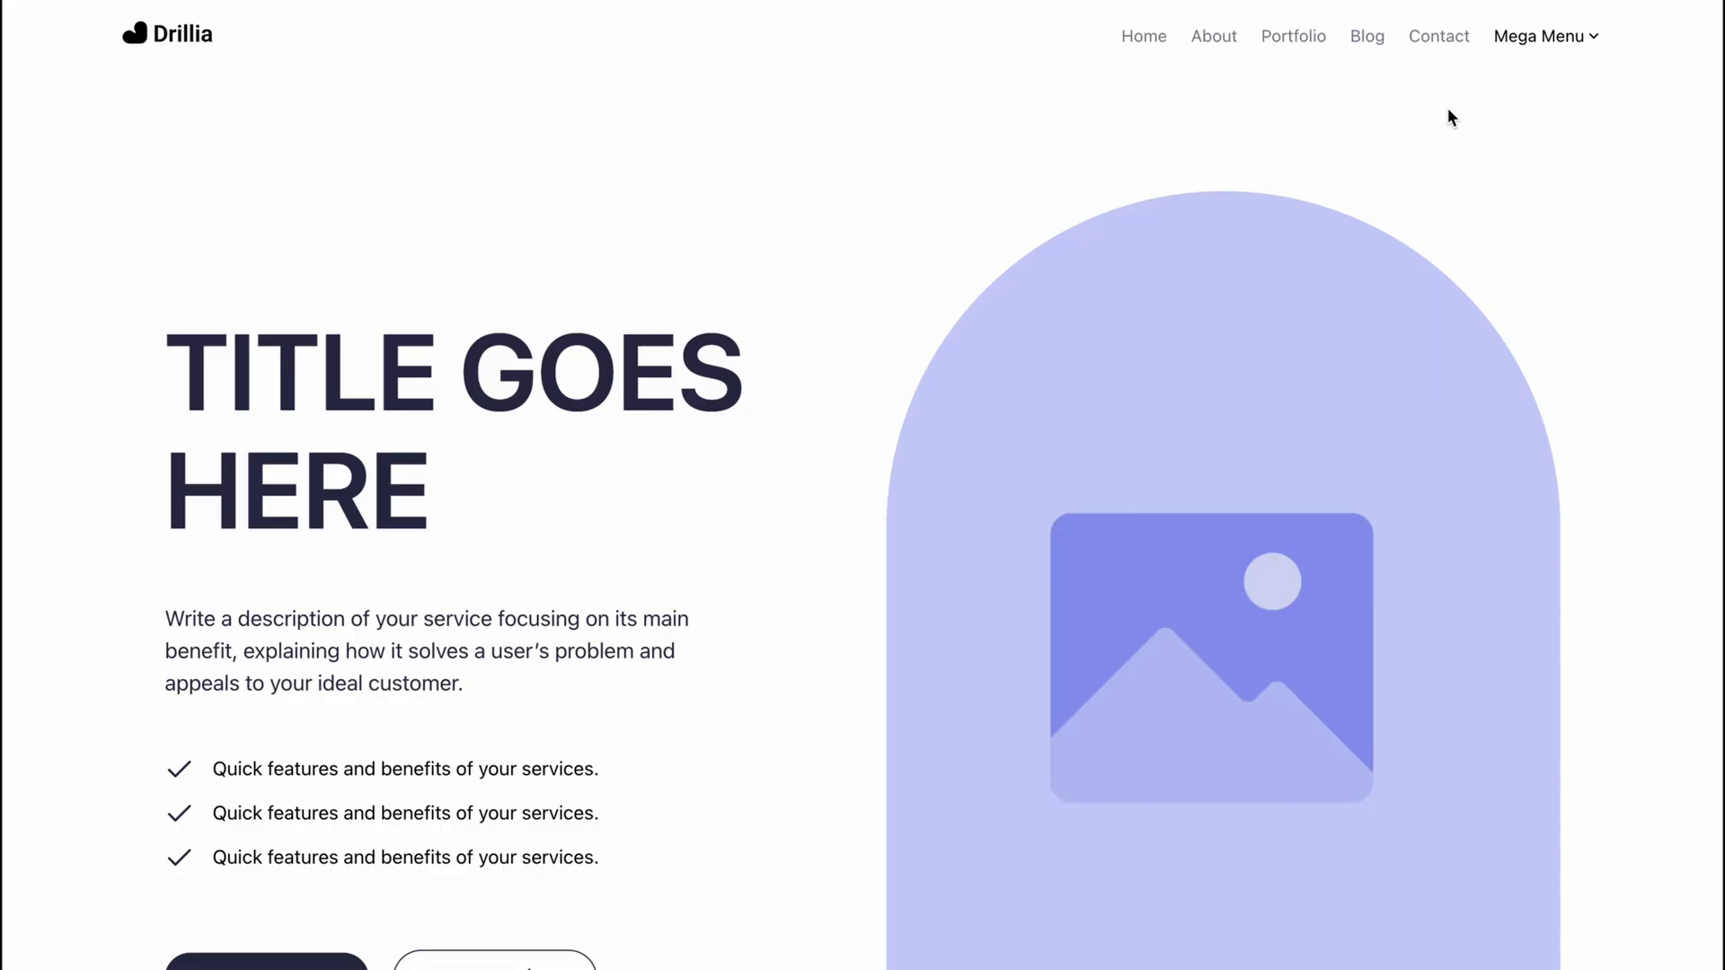
- Test the Mega Menu dropdown in preview, opening it and then moving off to close it
click(1538, 40)
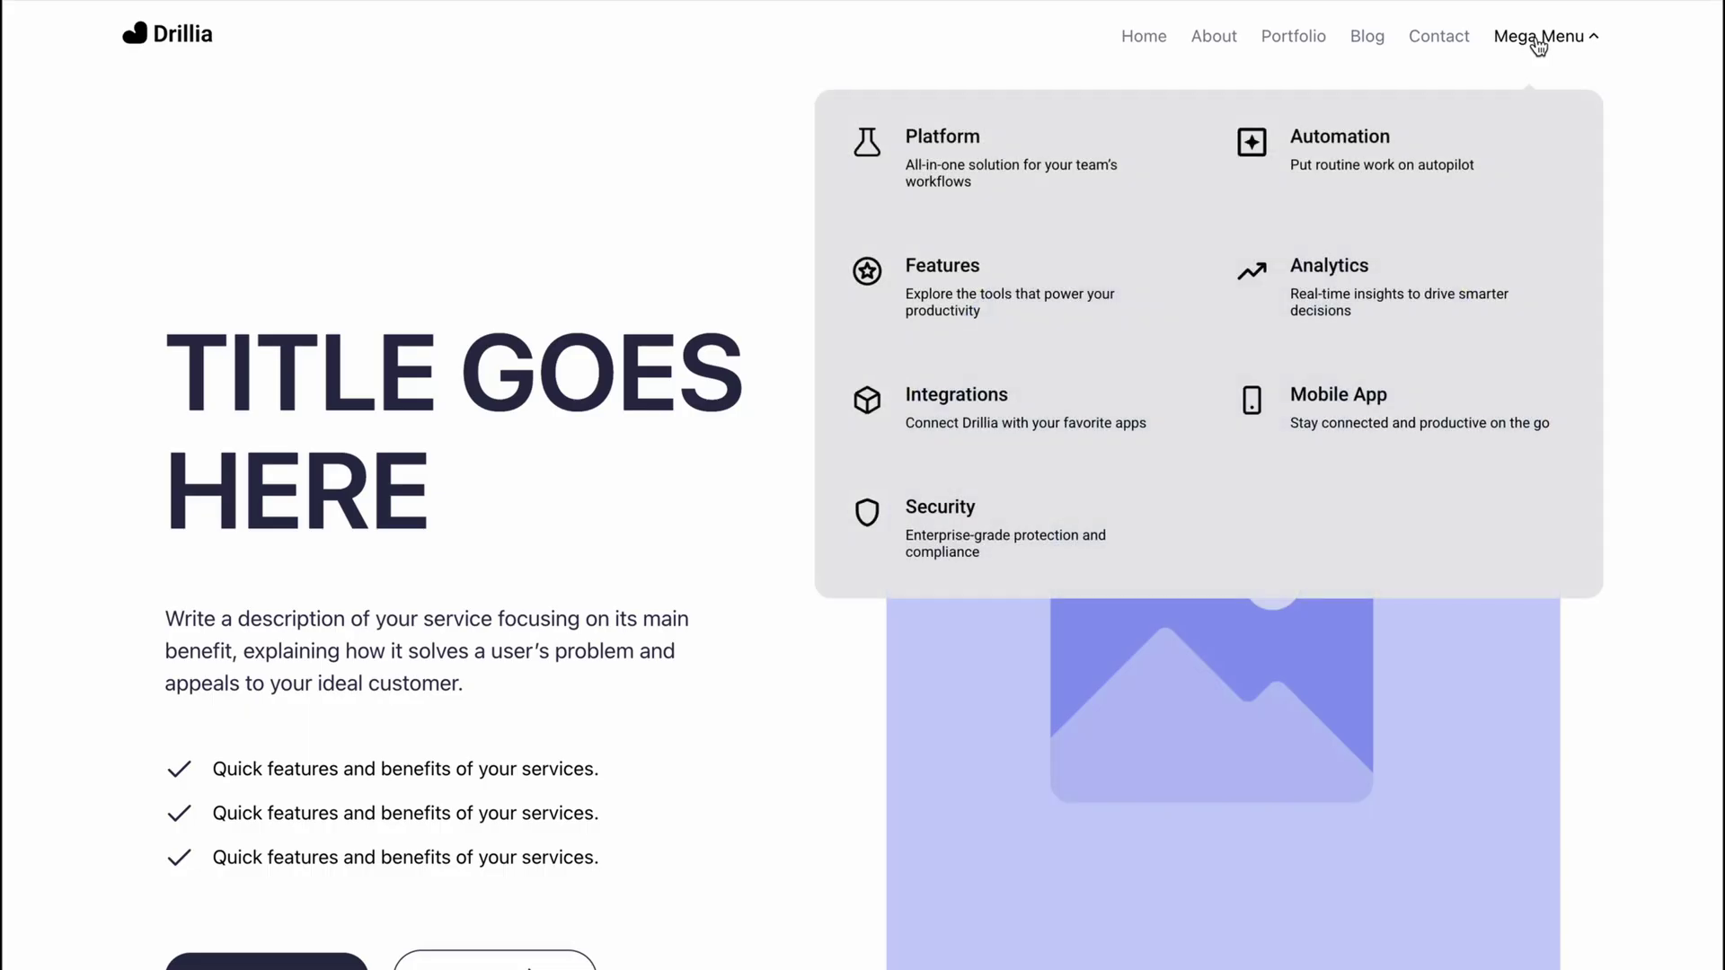
click(1440, 38)
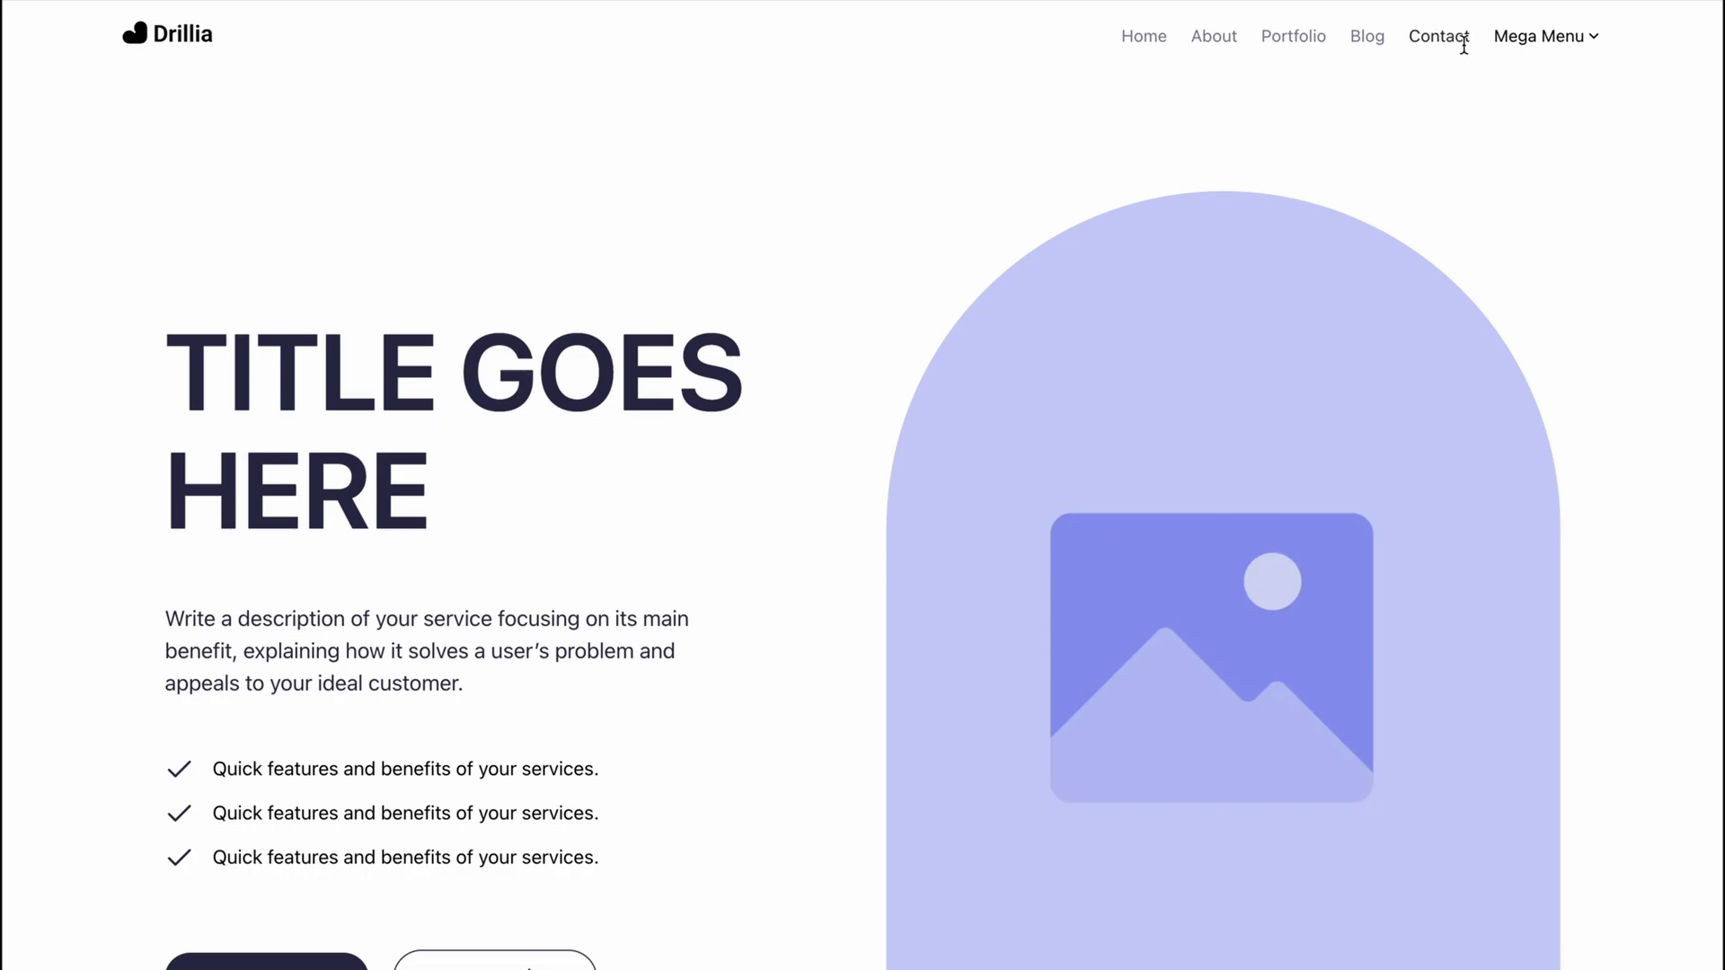
mouse_move(1510, 42)
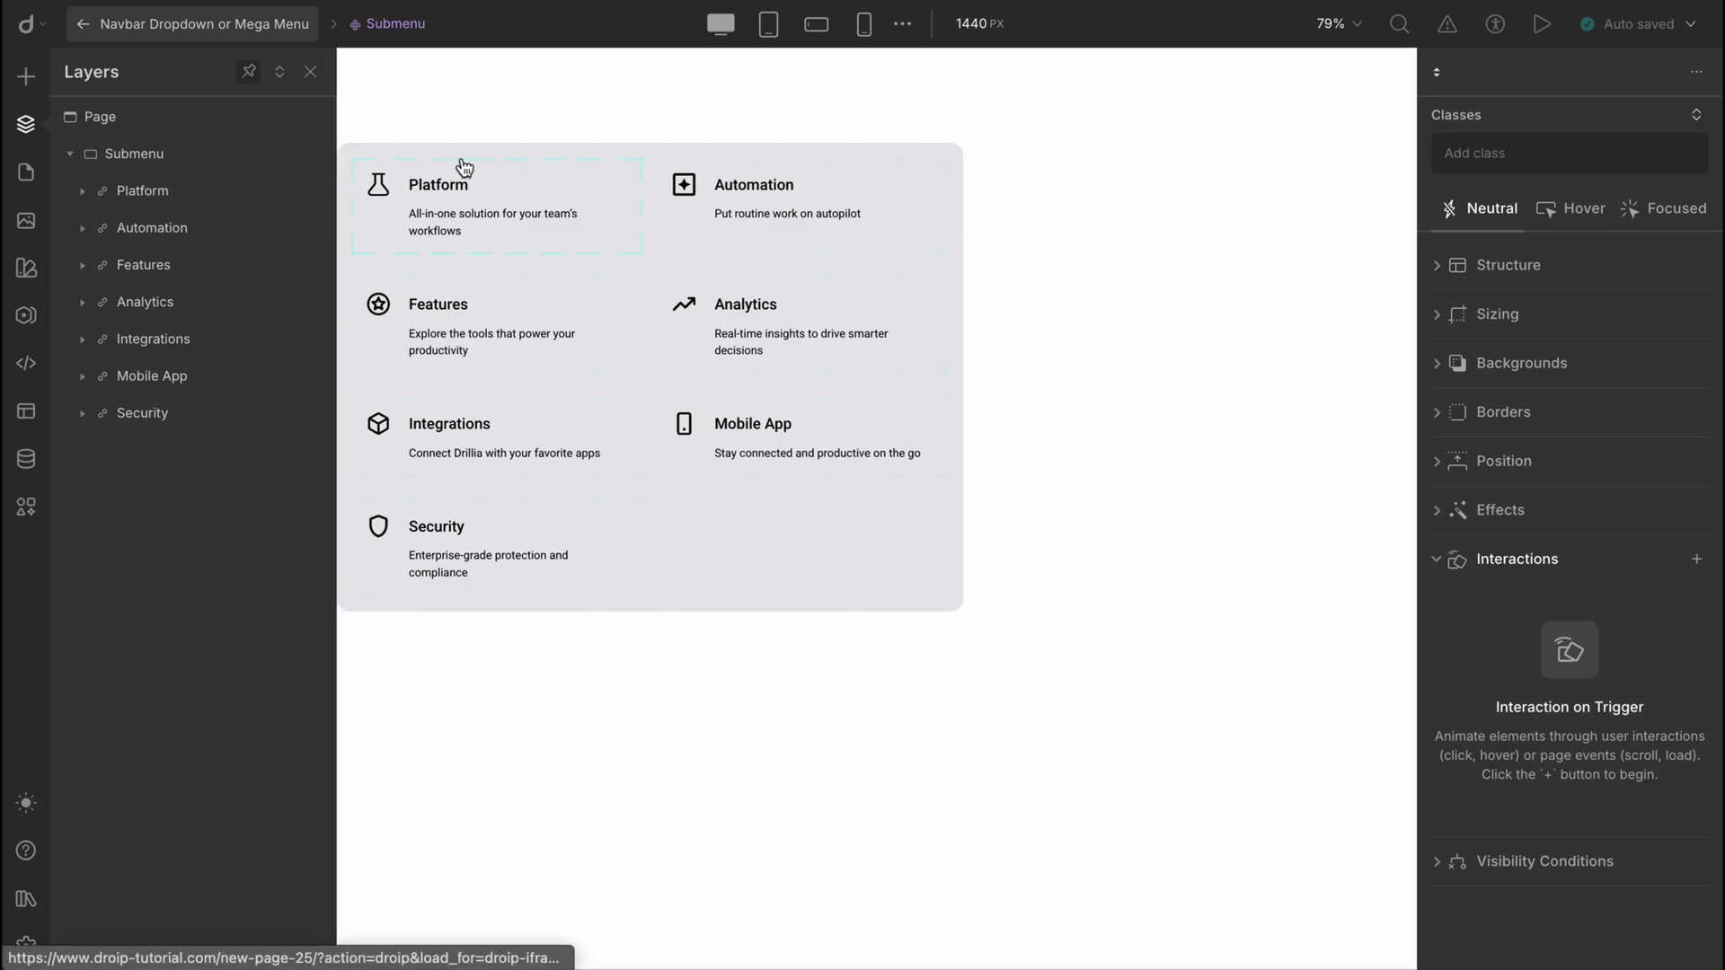
click(154, 154)
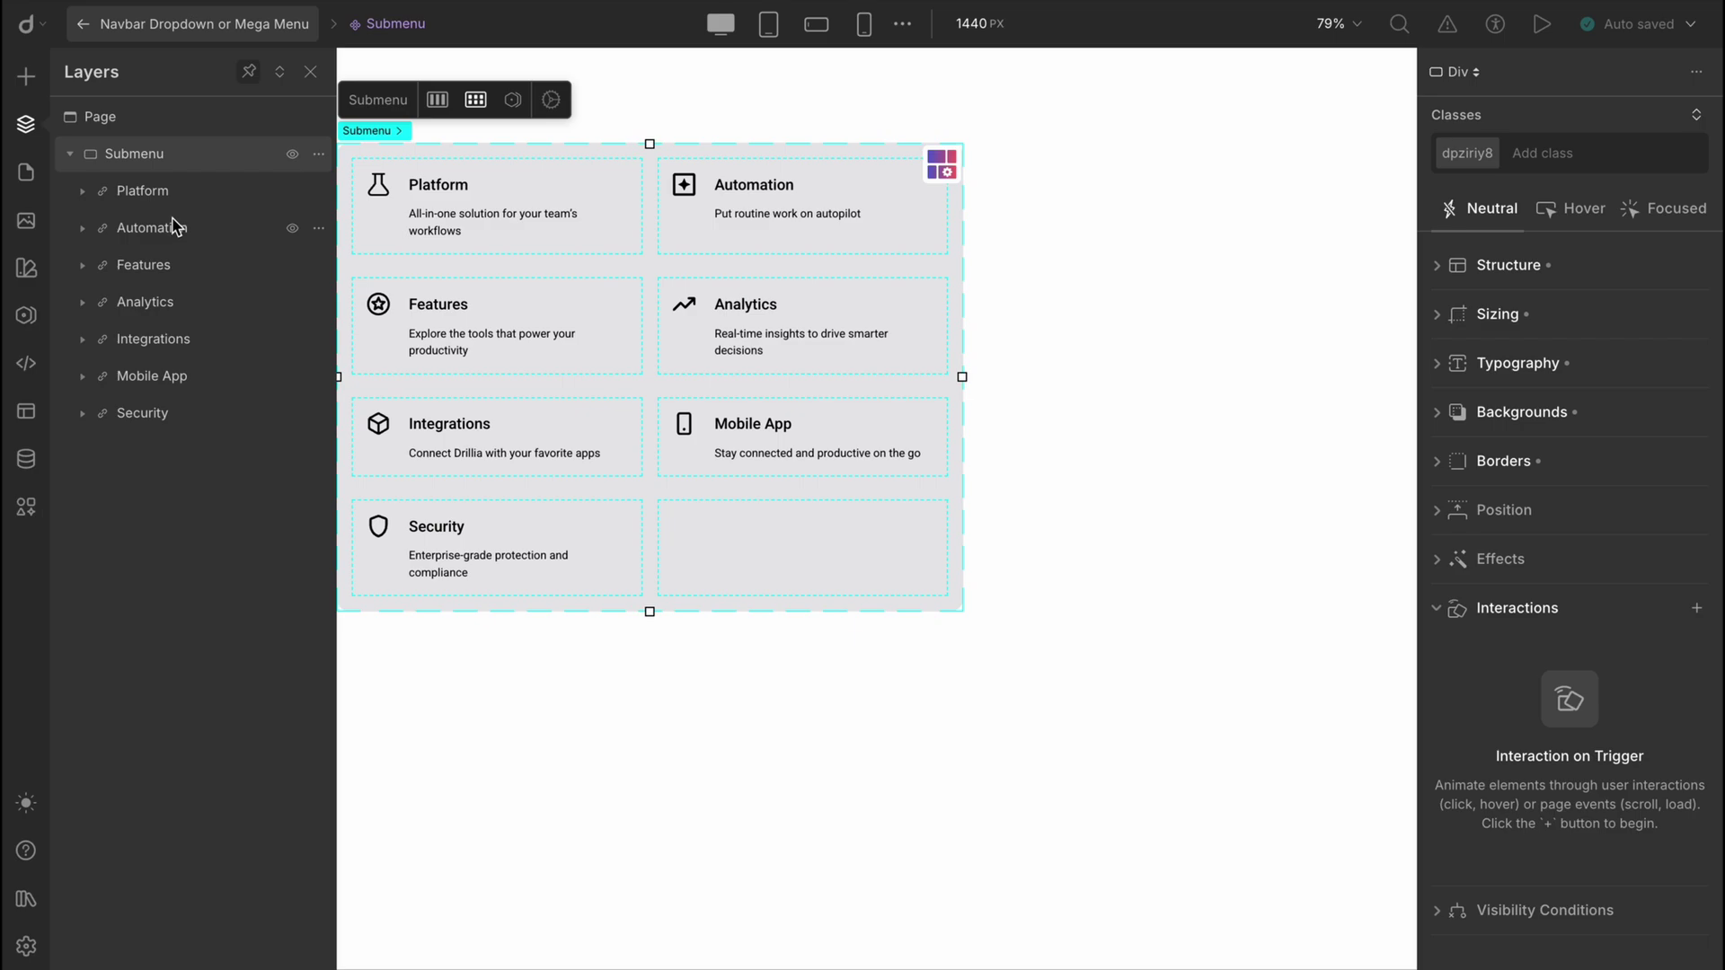
click(1536, 268)
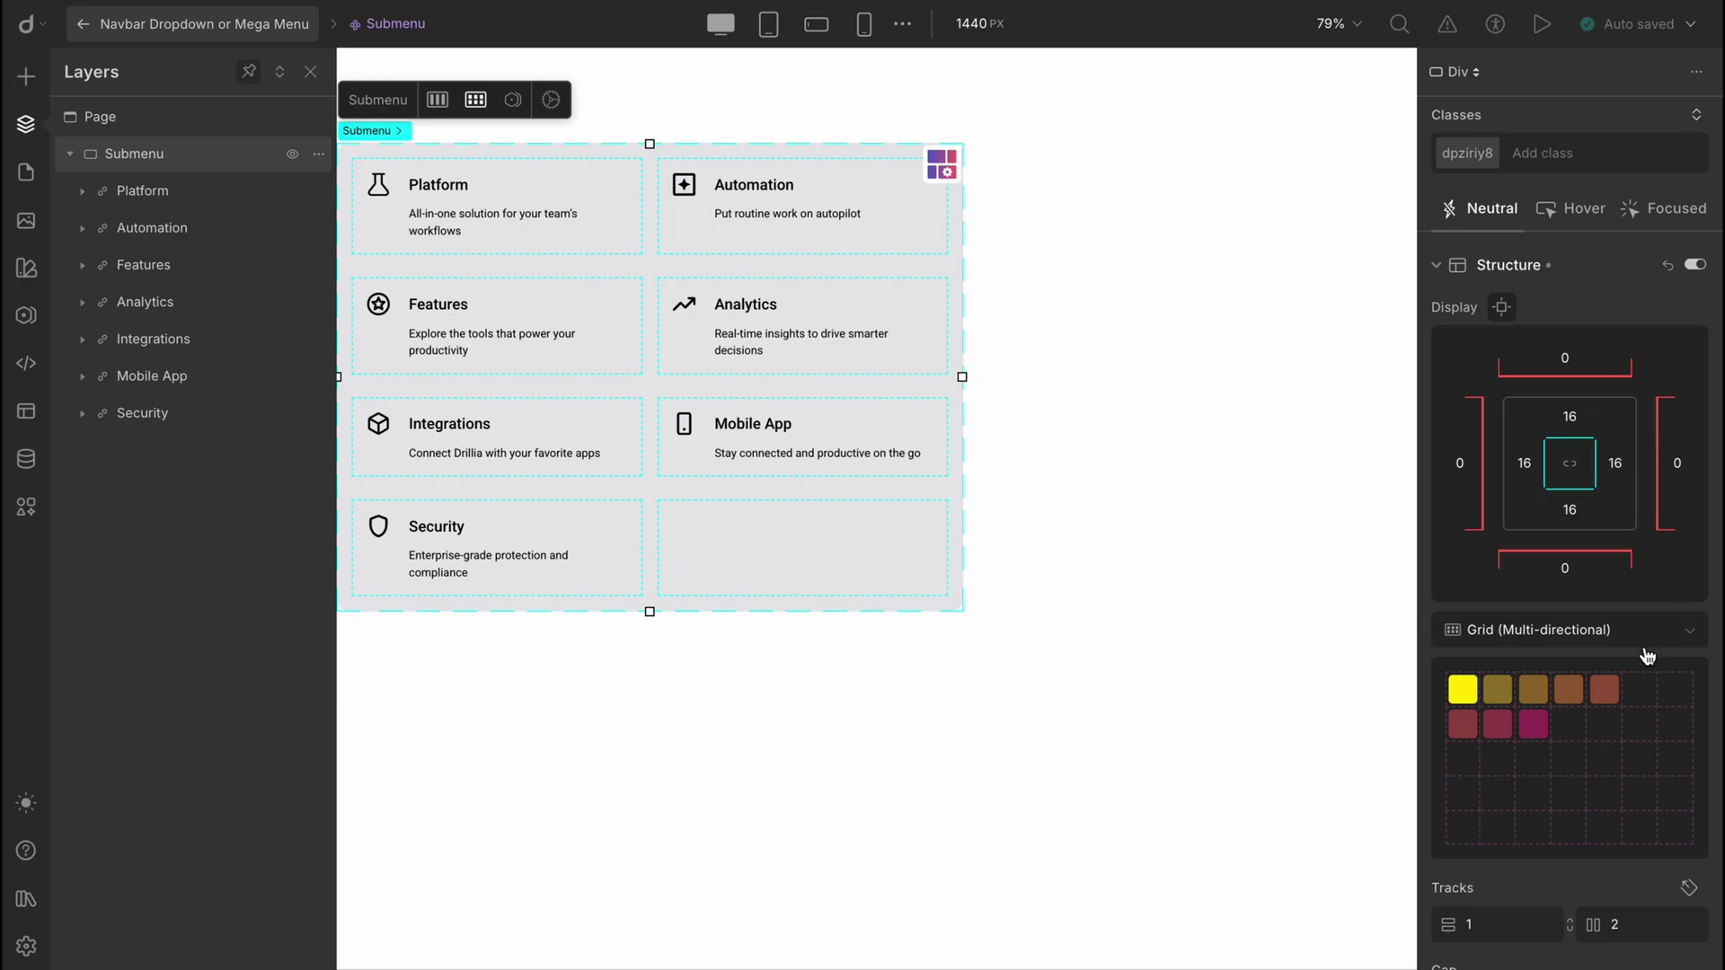
scroll(1648, 654, down, 1)
scroll(1648, 654, down, 4)
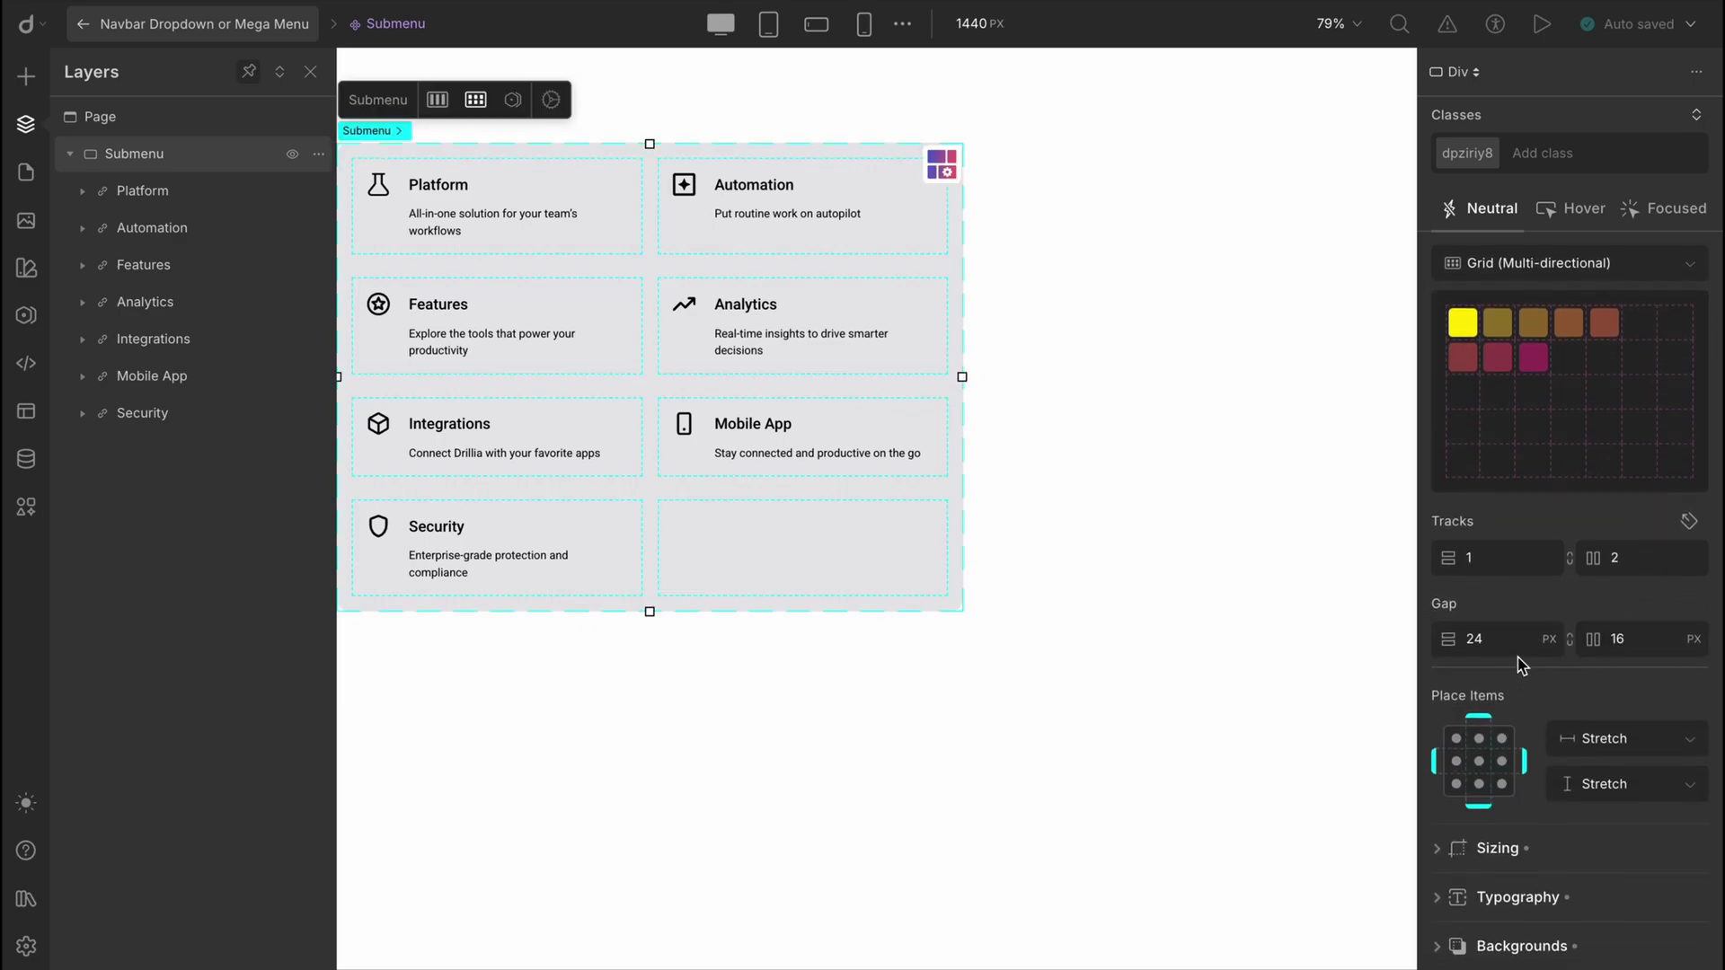
scroll(1608, 661, down, 2)
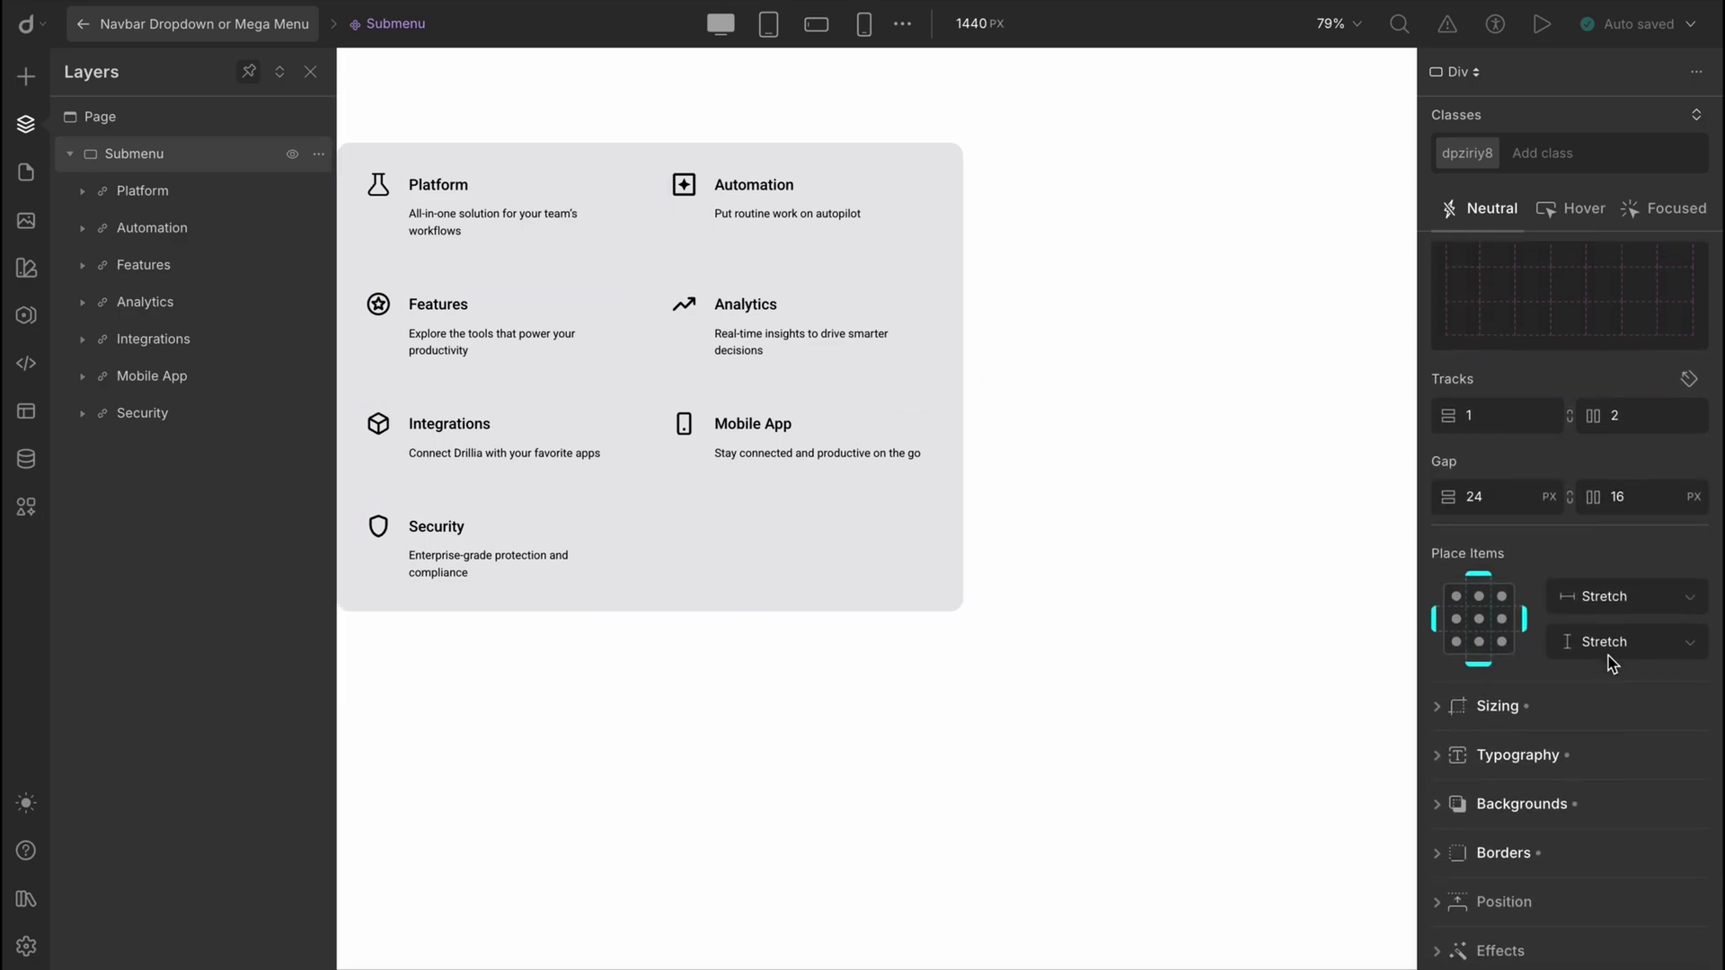
click(1571, 711)
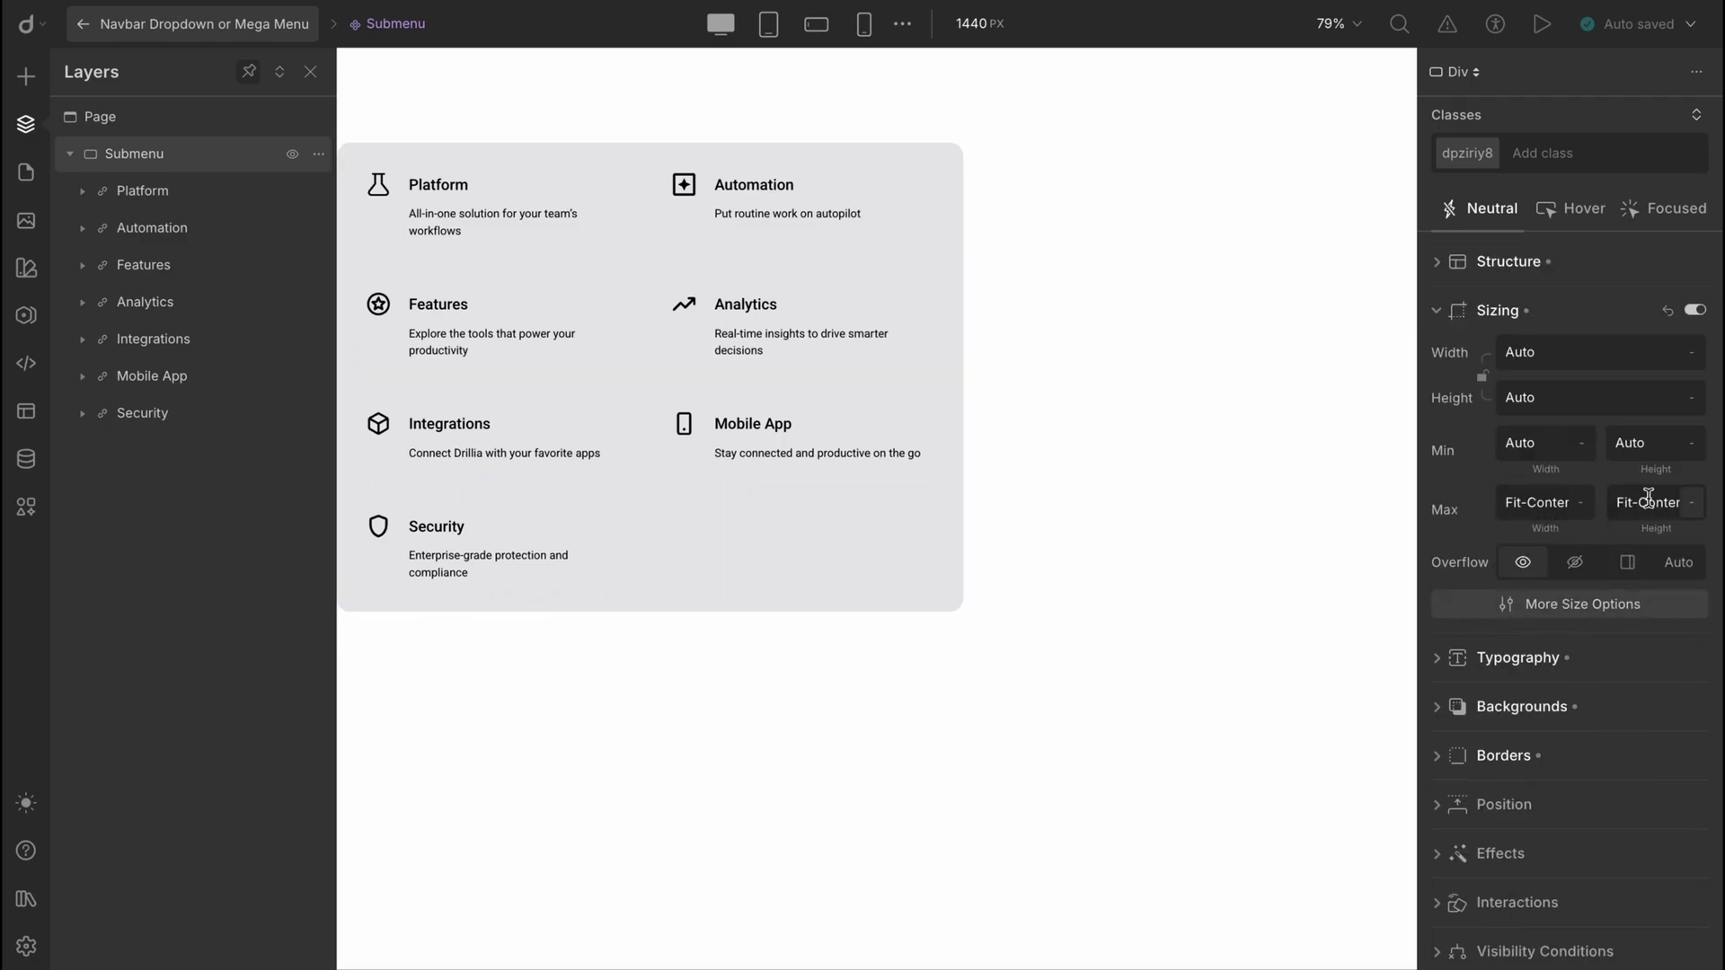
click(1572, 656)
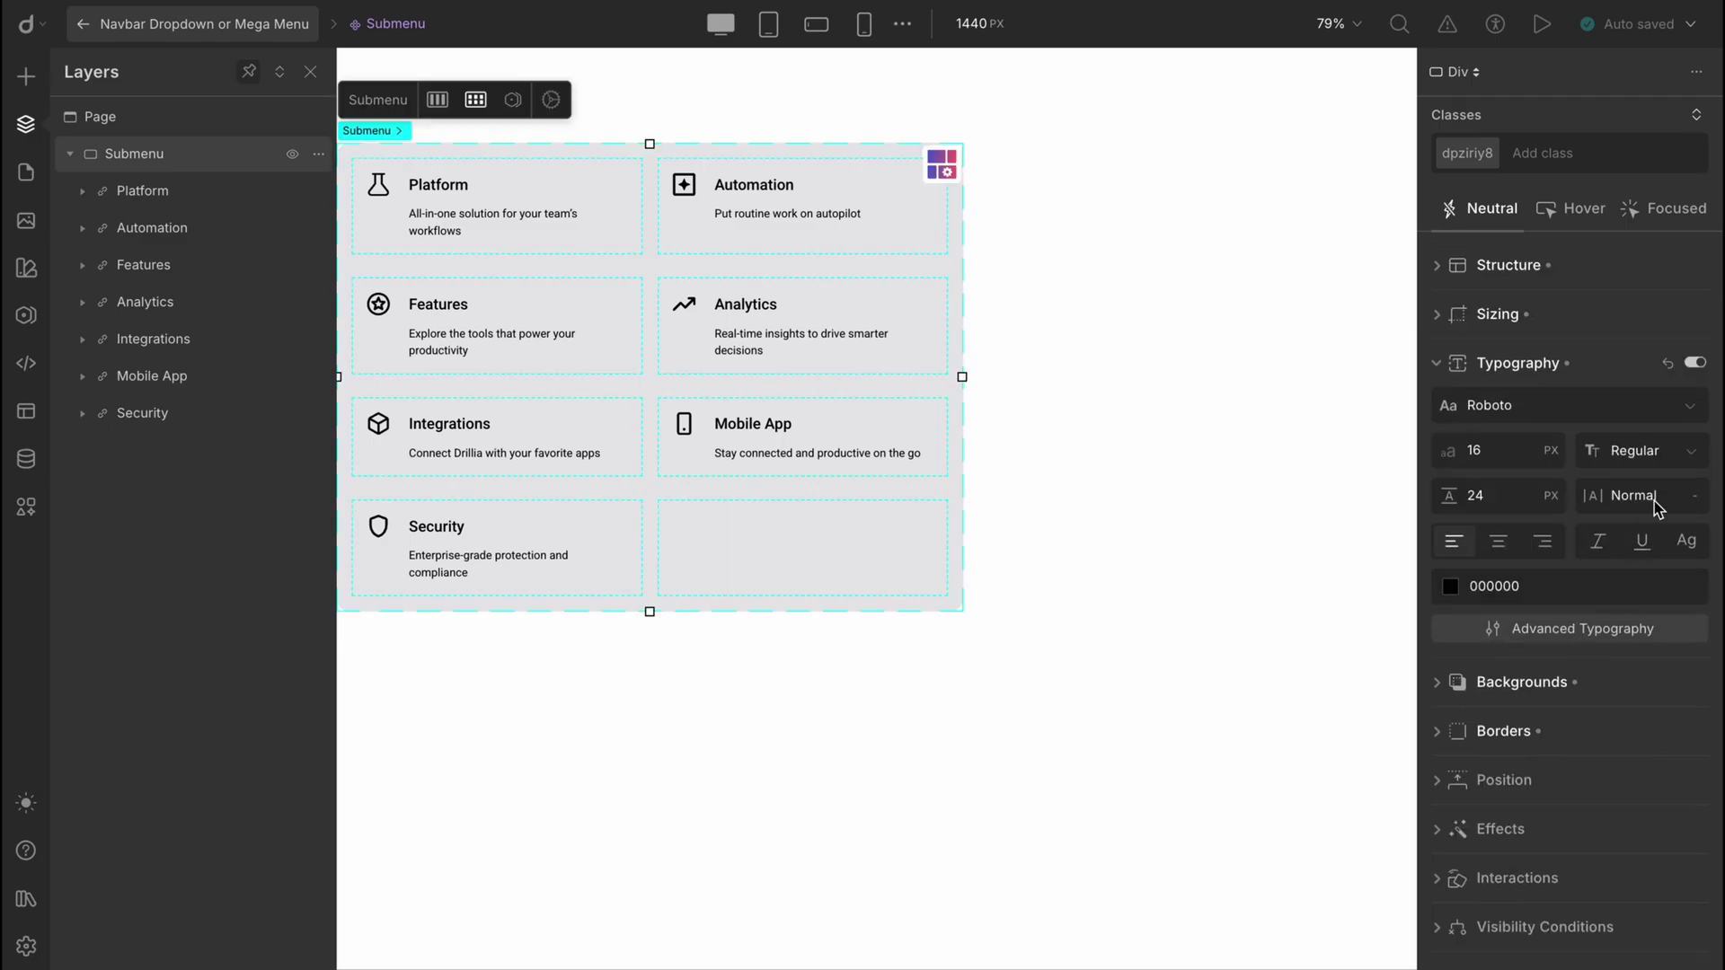
click(1588, 685)
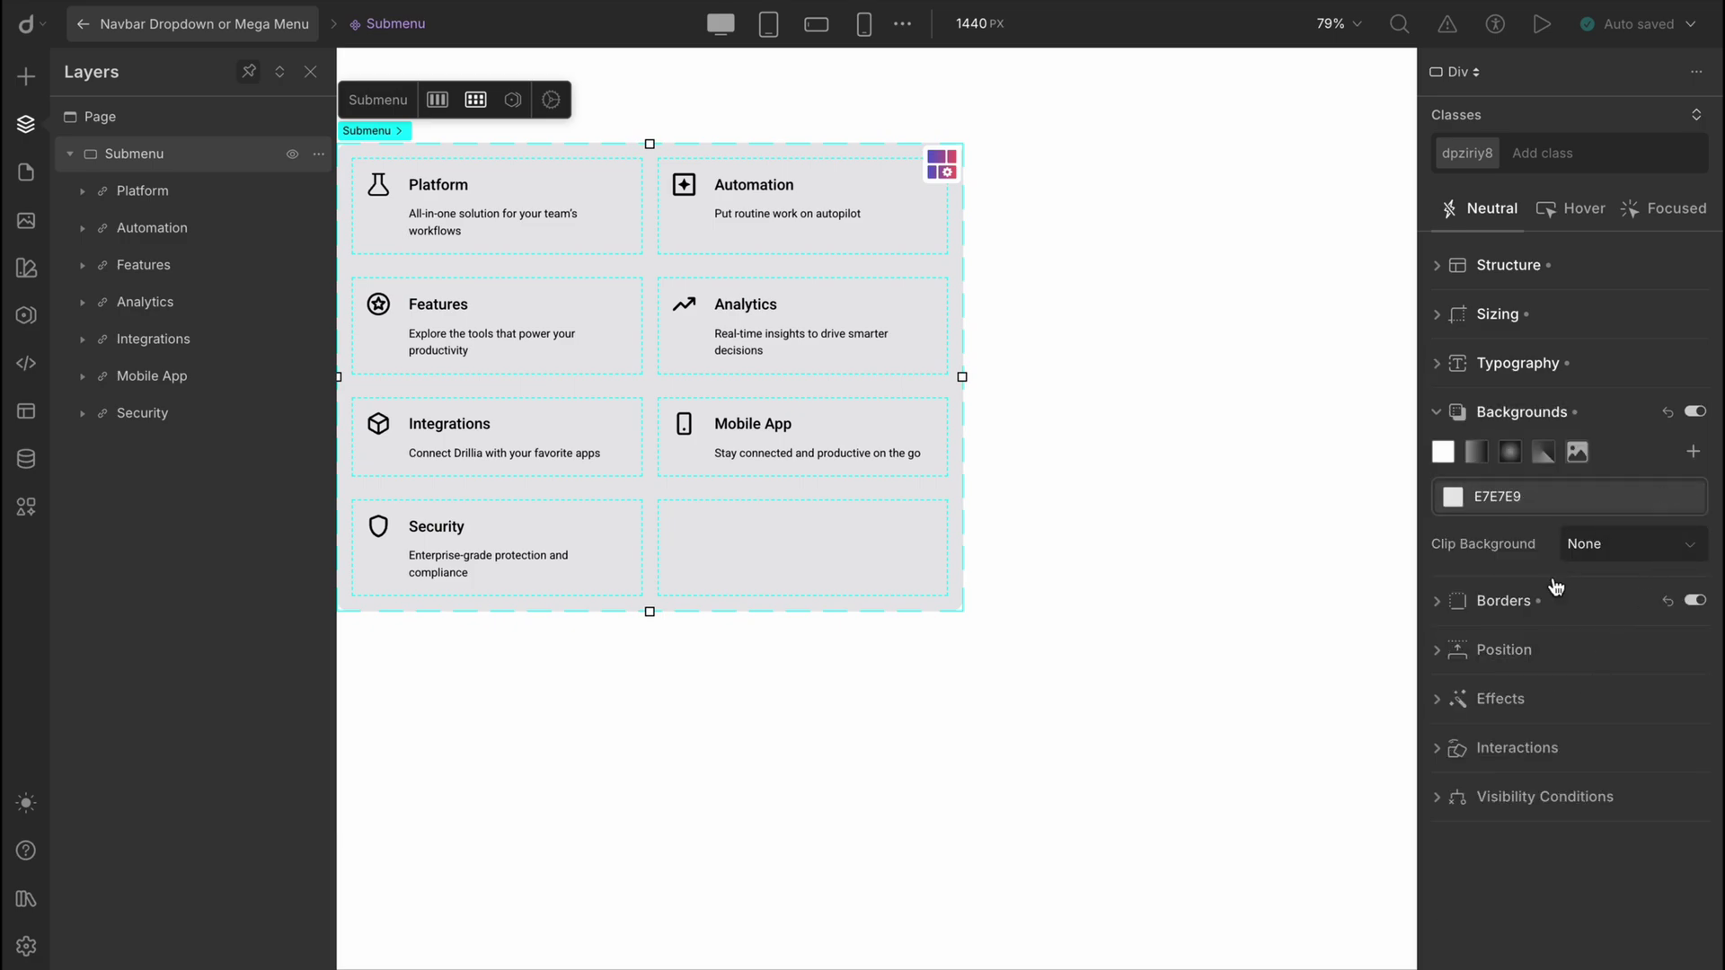
click(1491, 600)
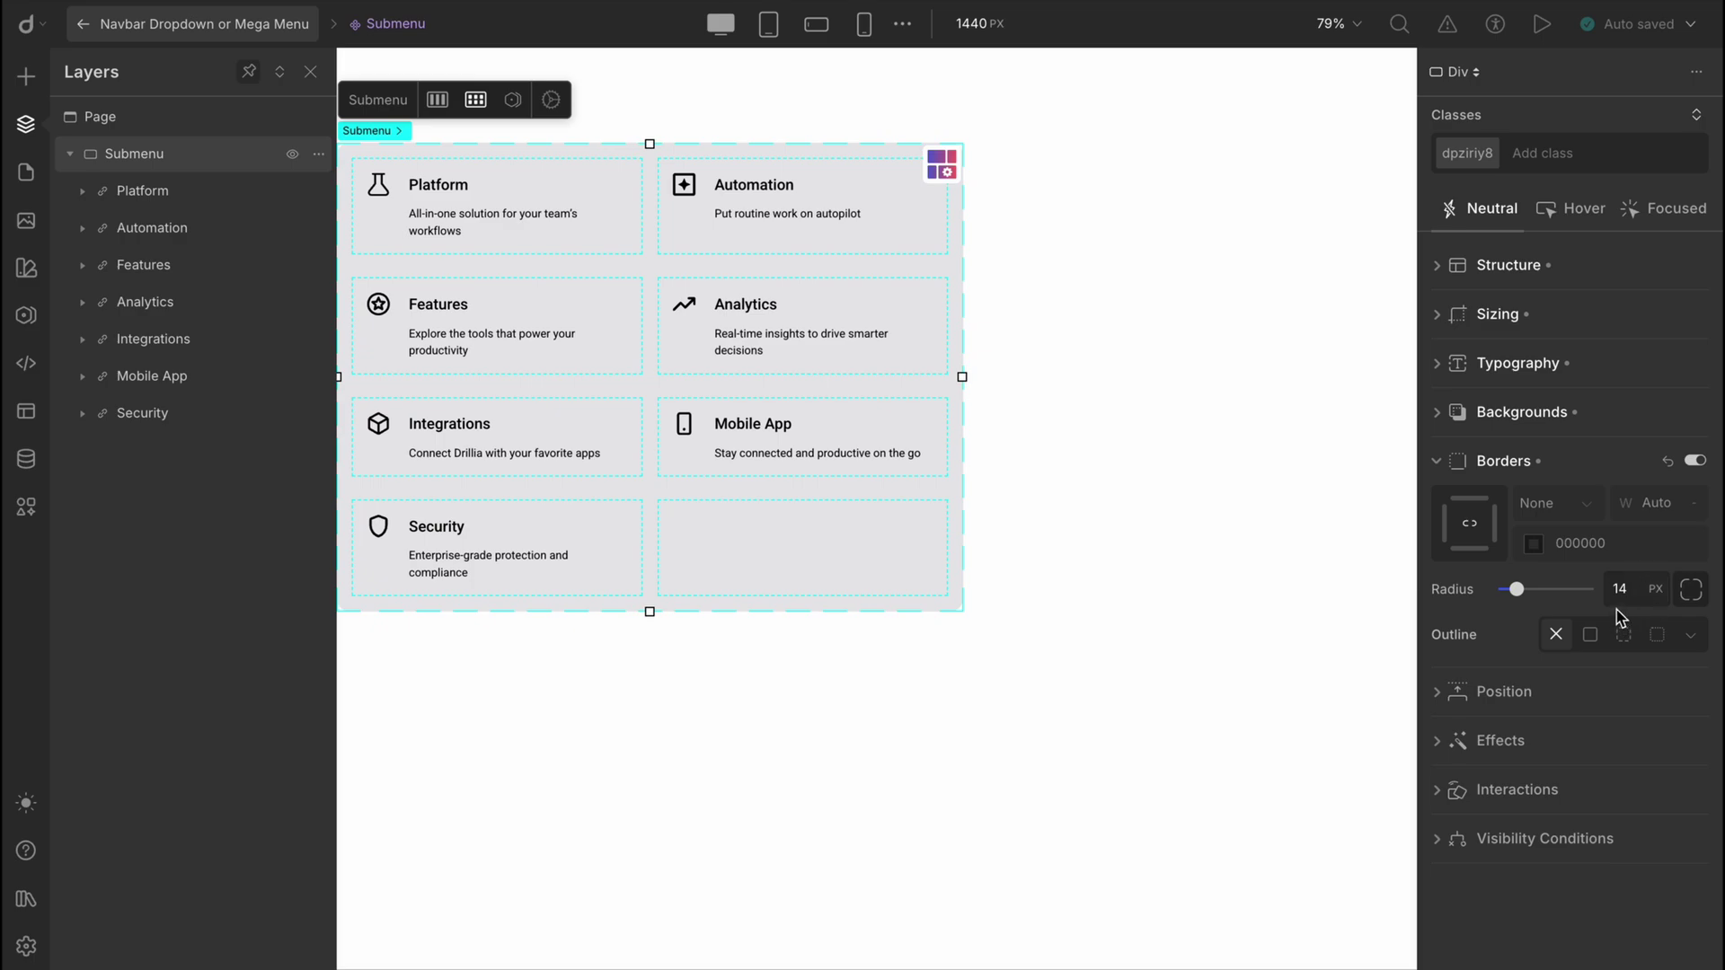
click(118, 203)
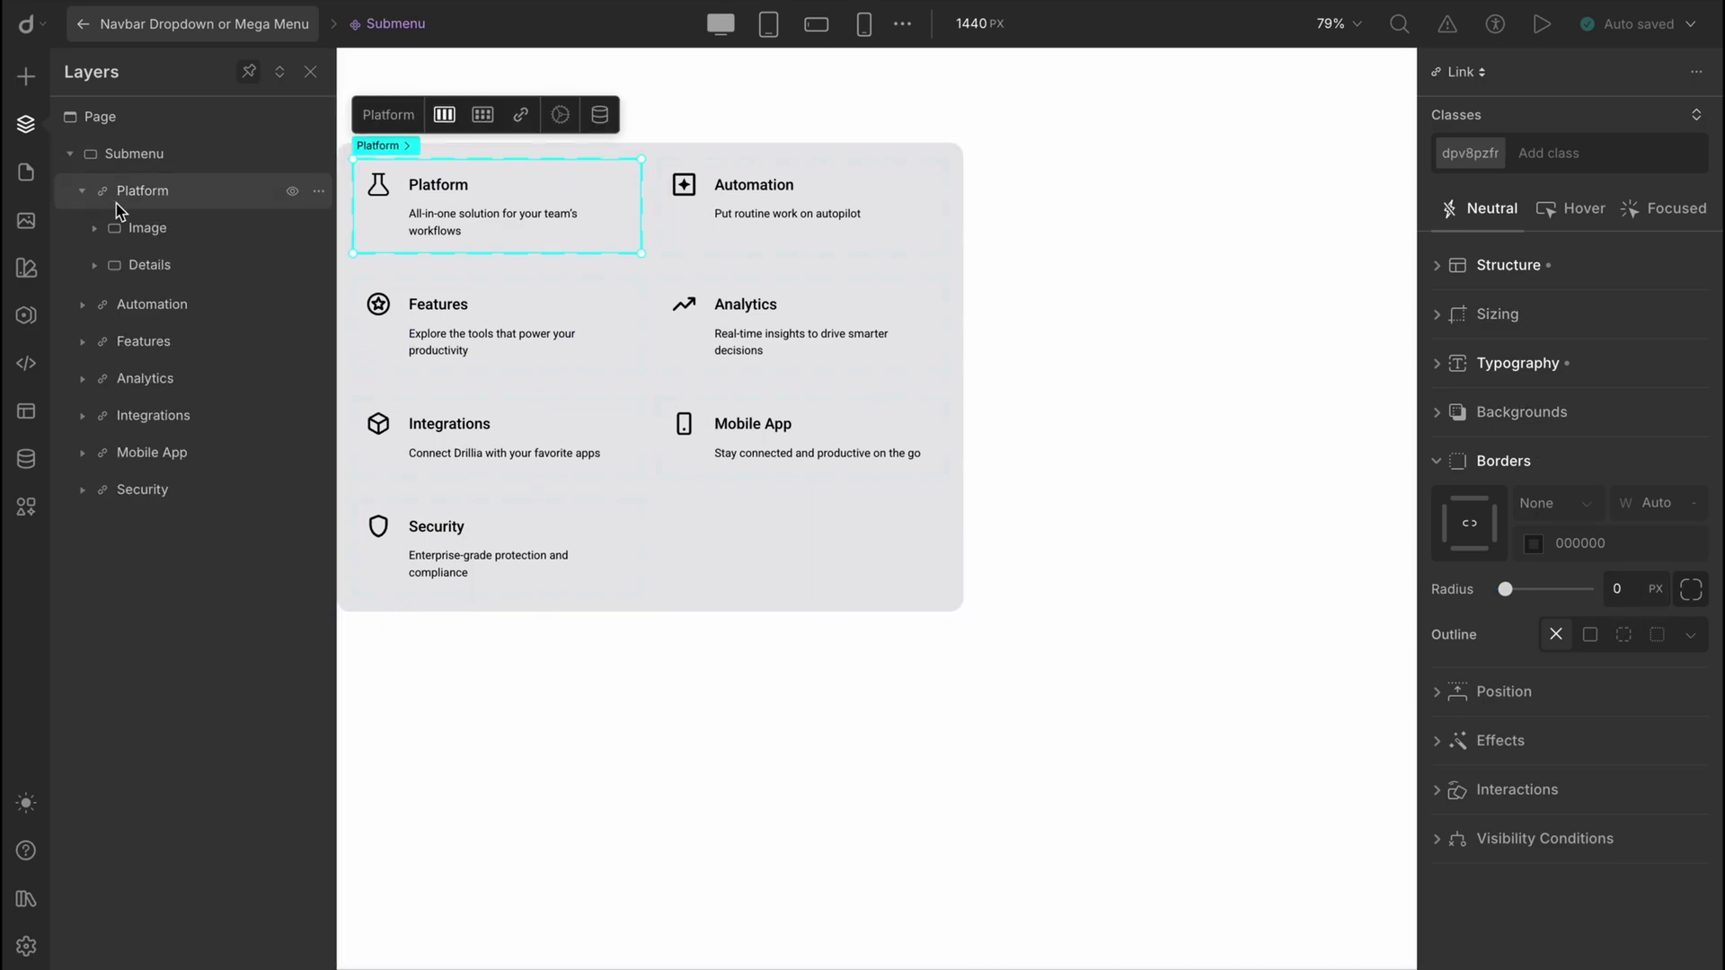
click(1509, 265)
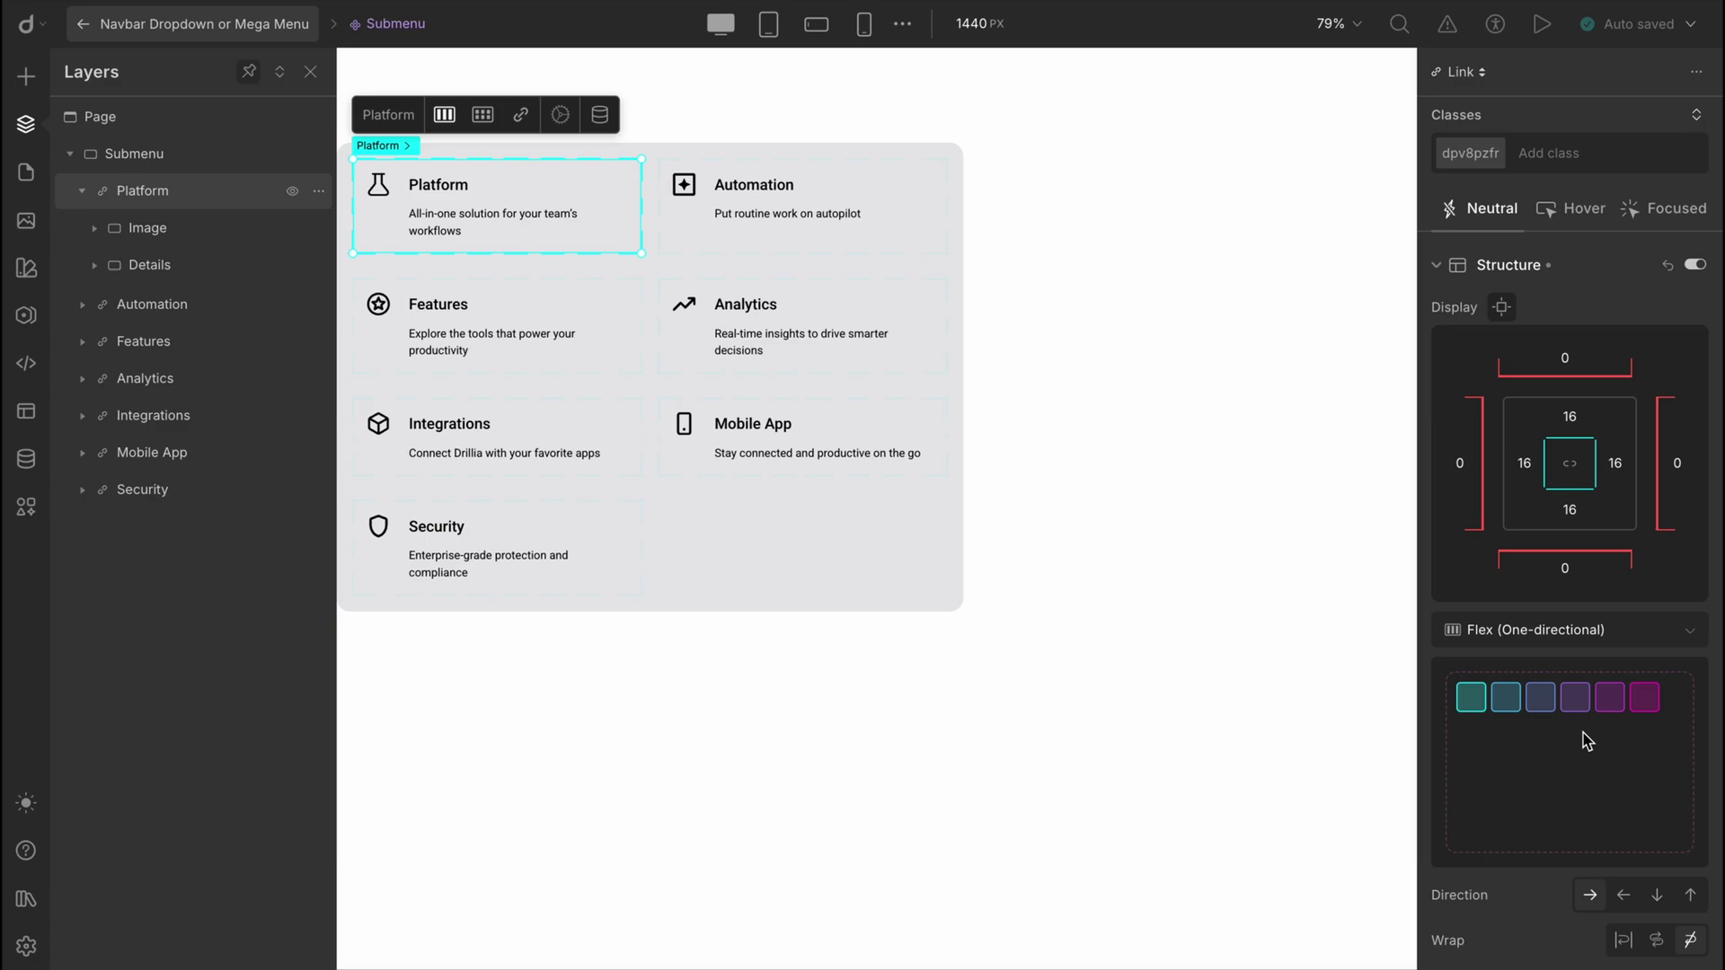
scroll(1585, 736, down, 3)
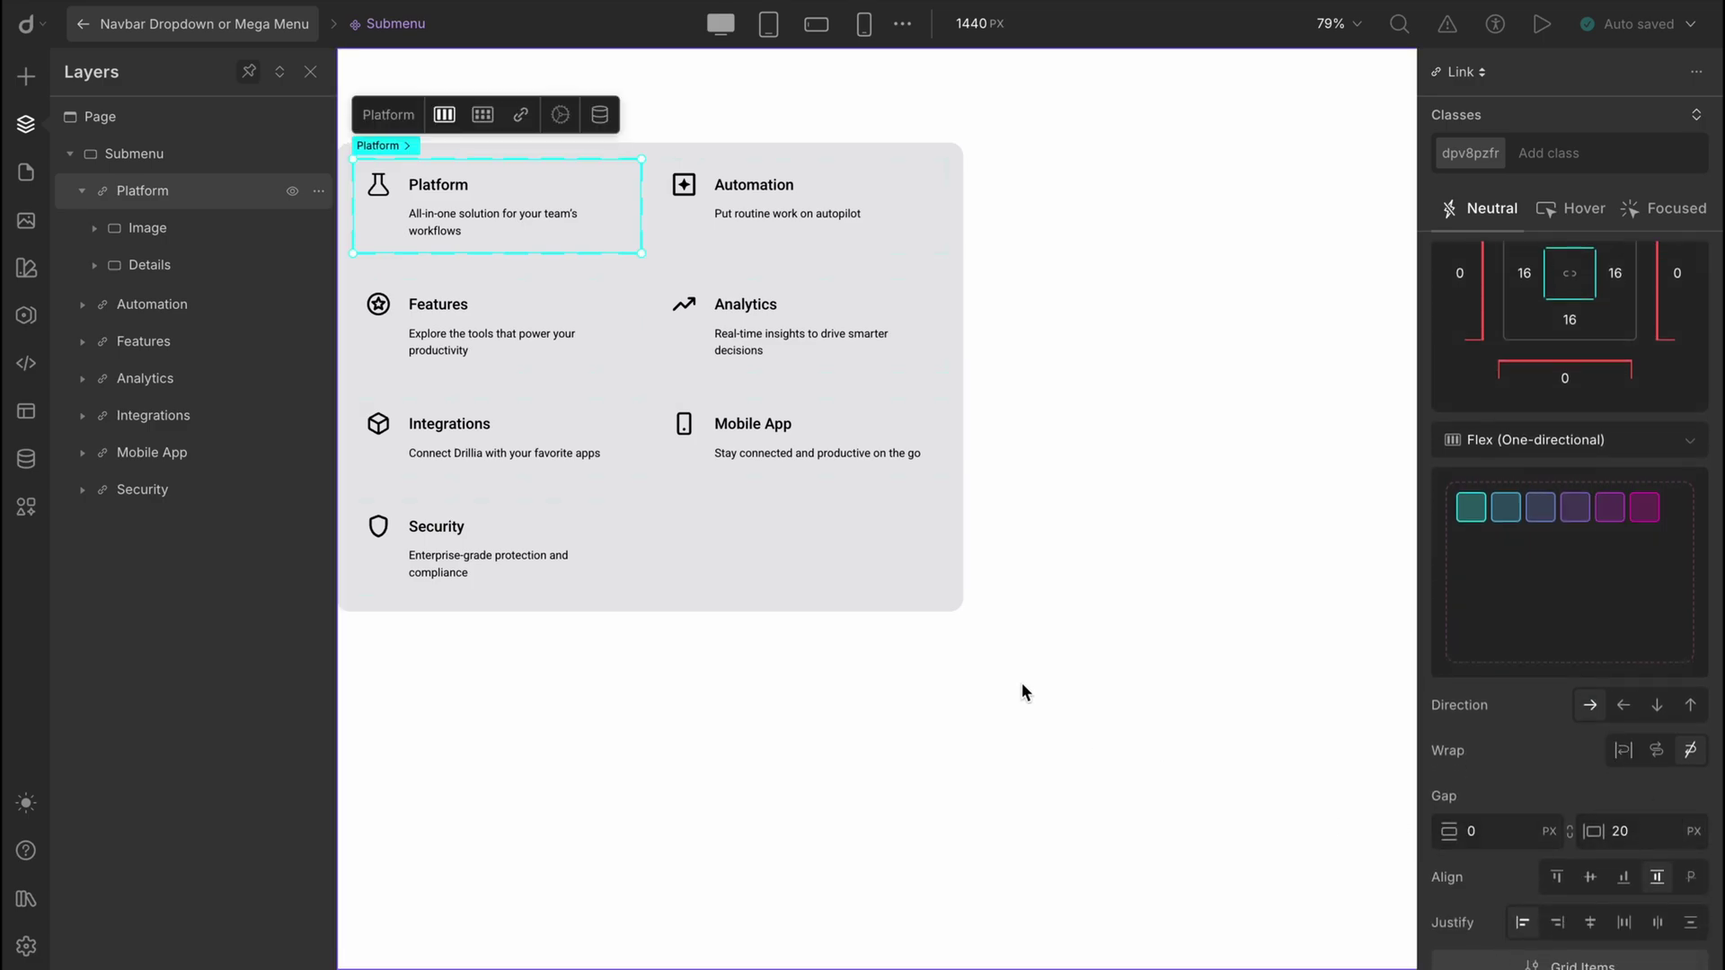
click(688, 192)
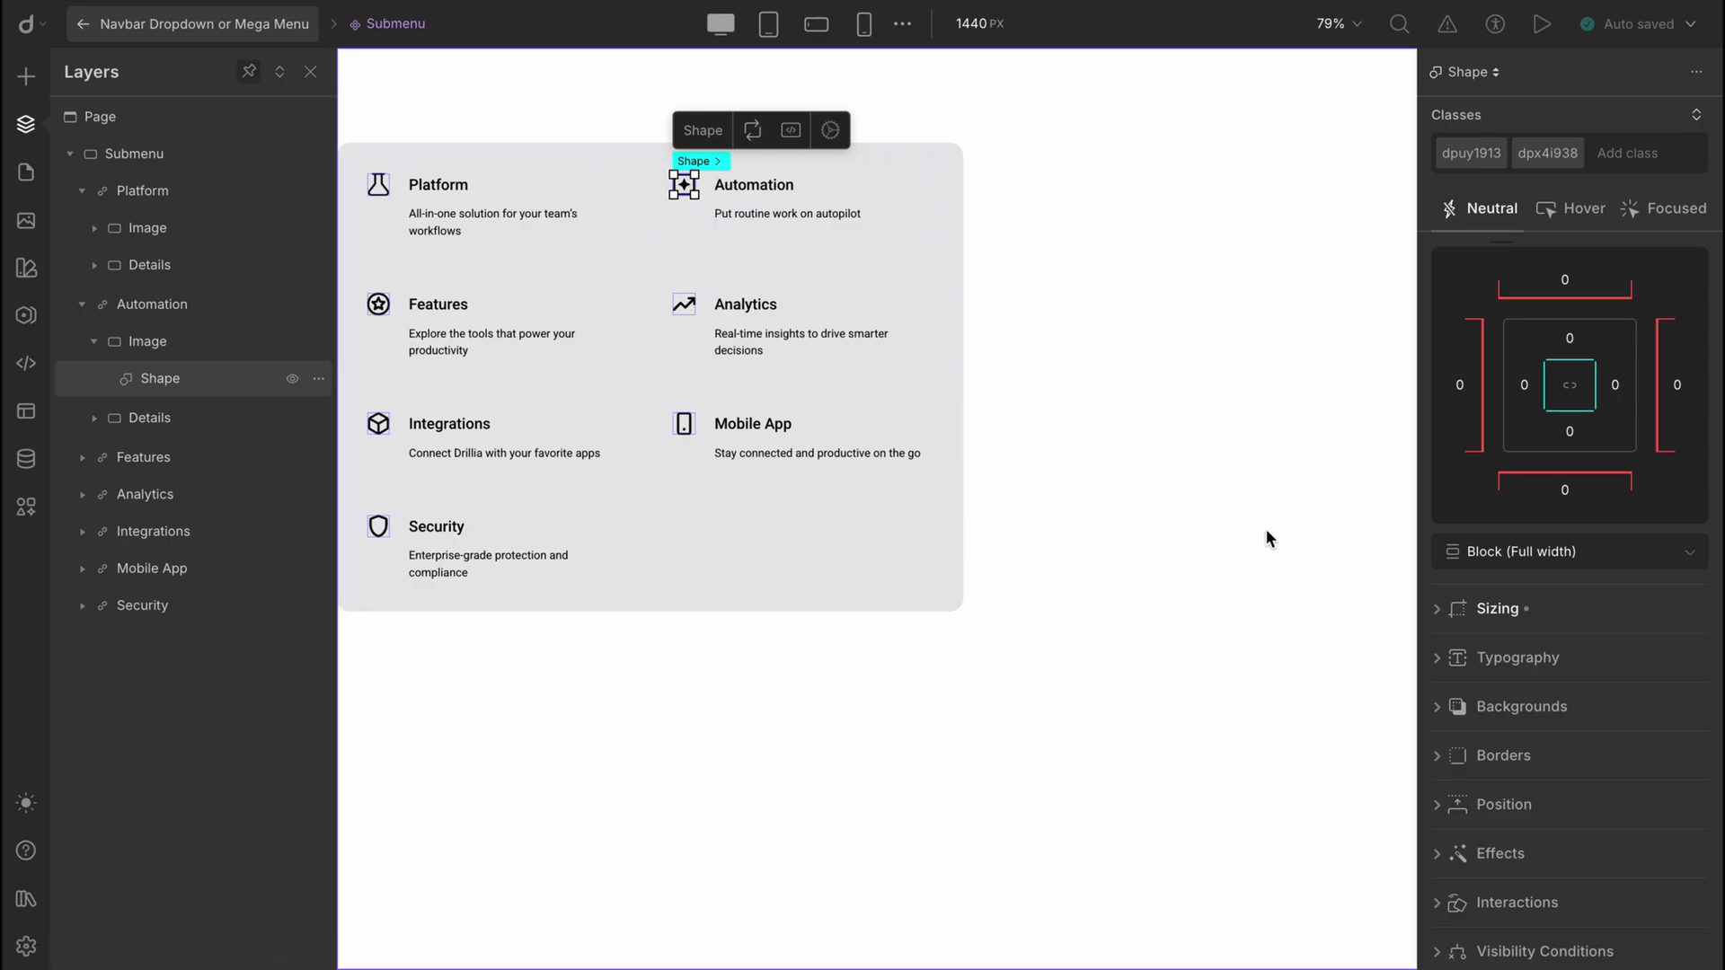
click(1519, 609)
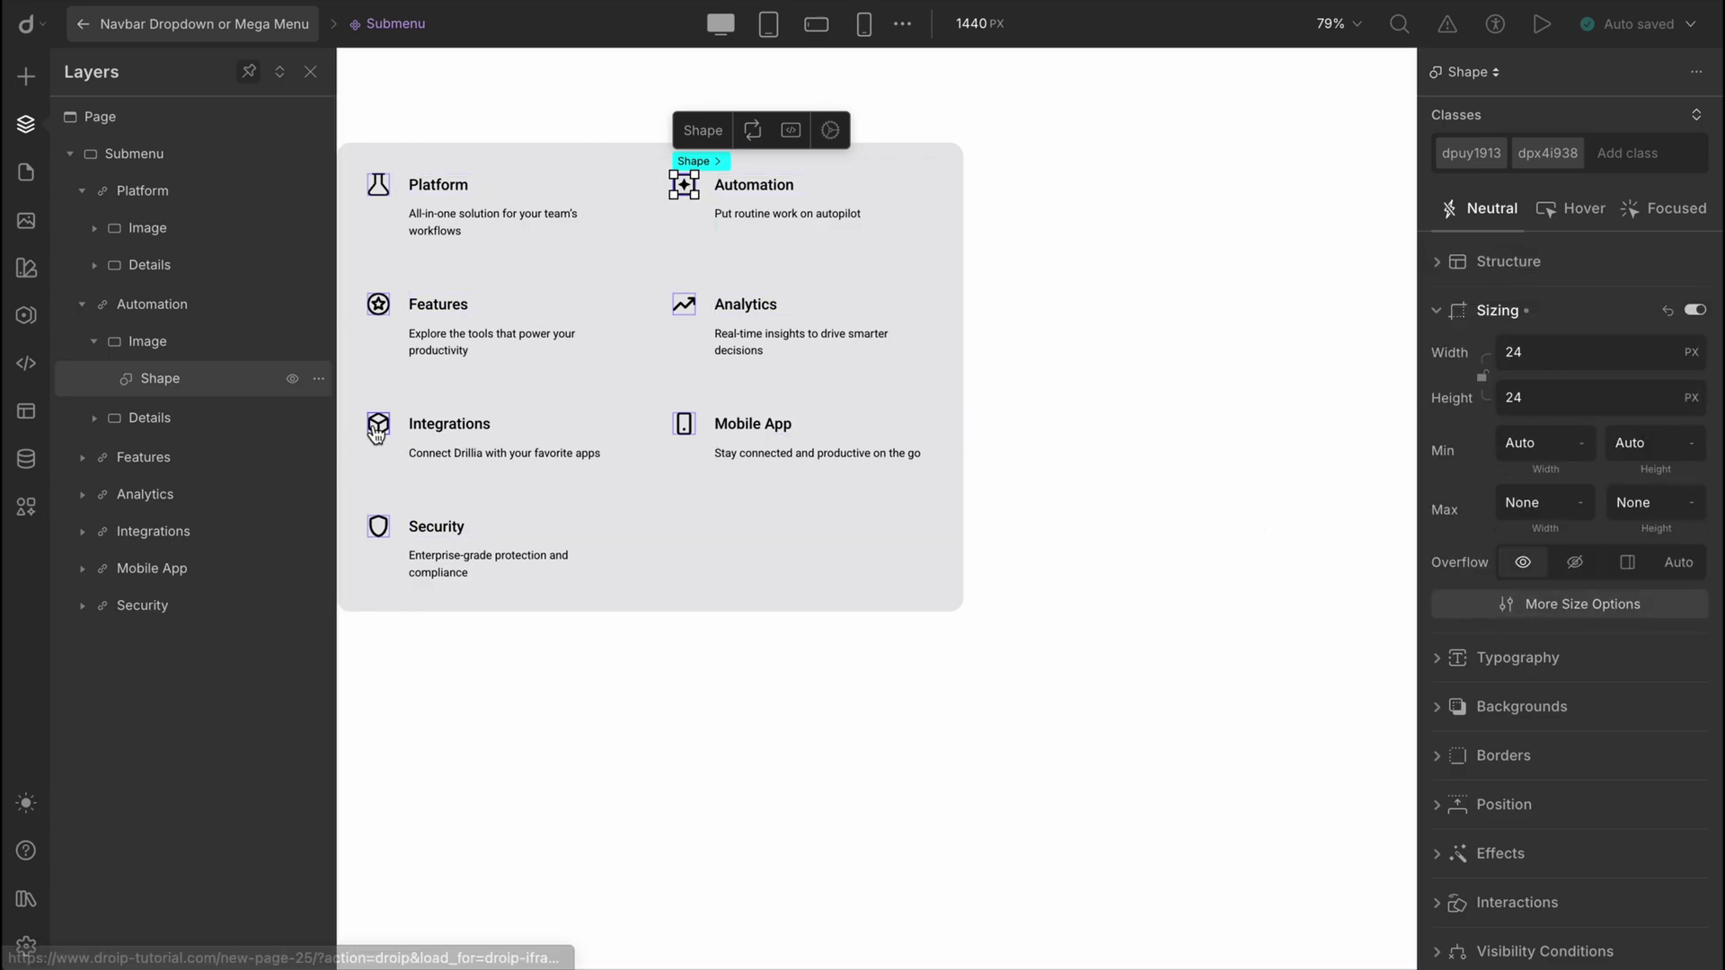
click(130, 422)
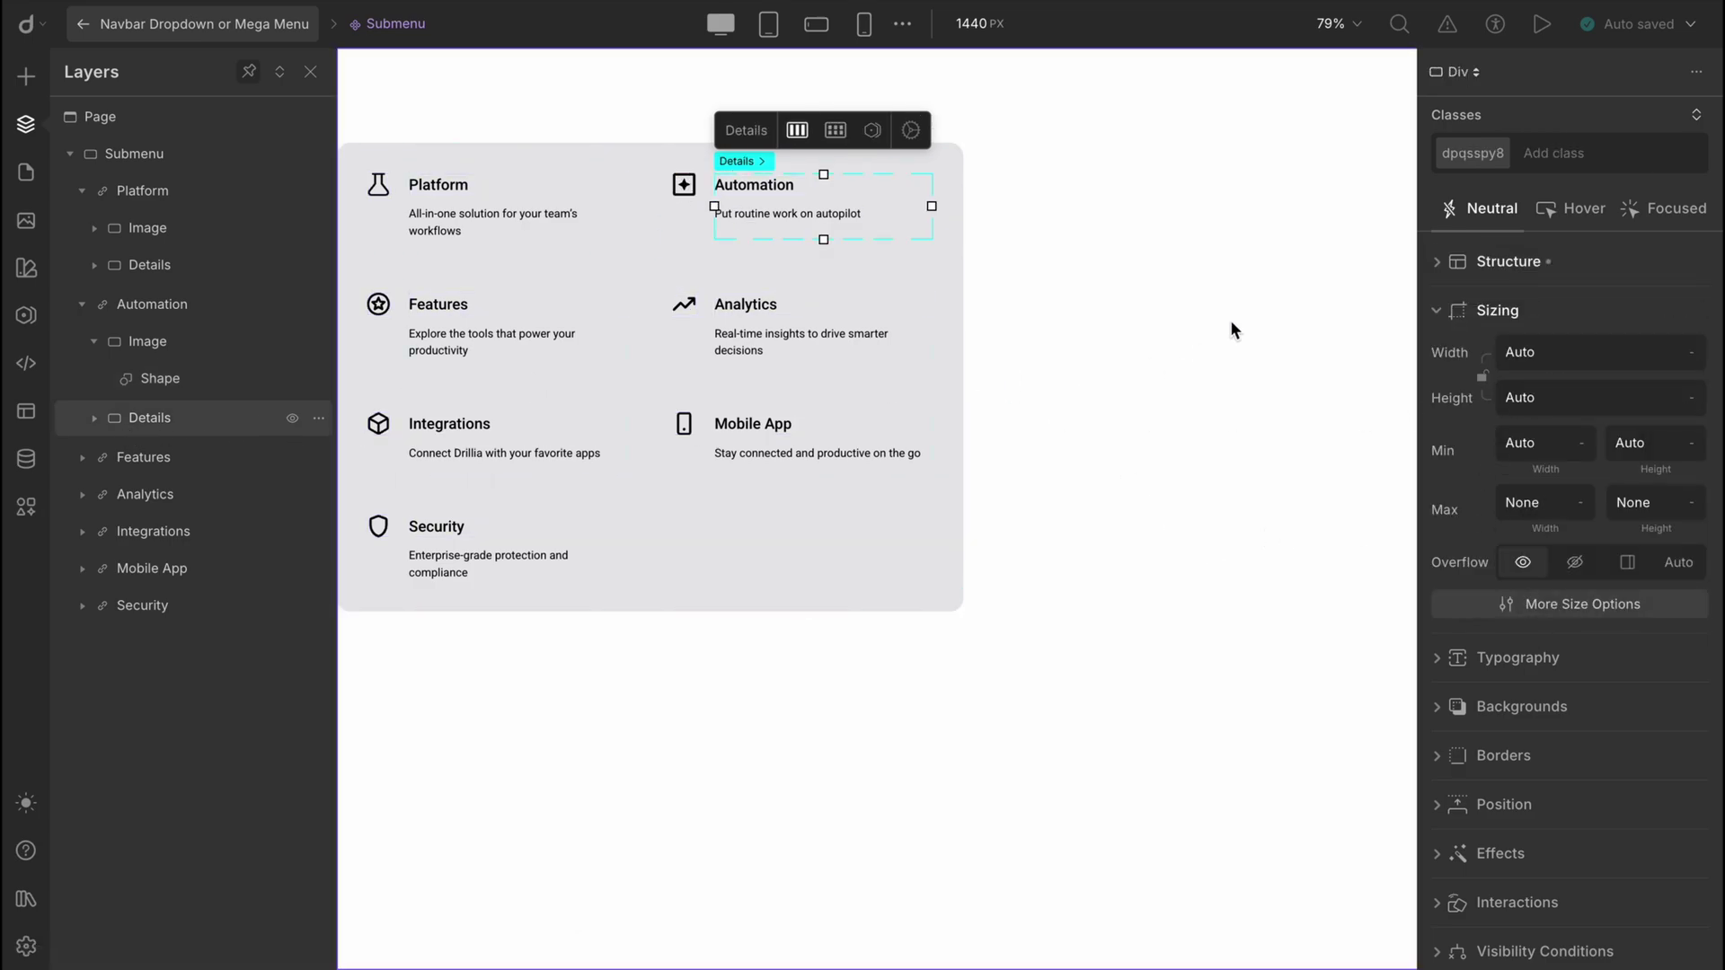
click(1572, 259)
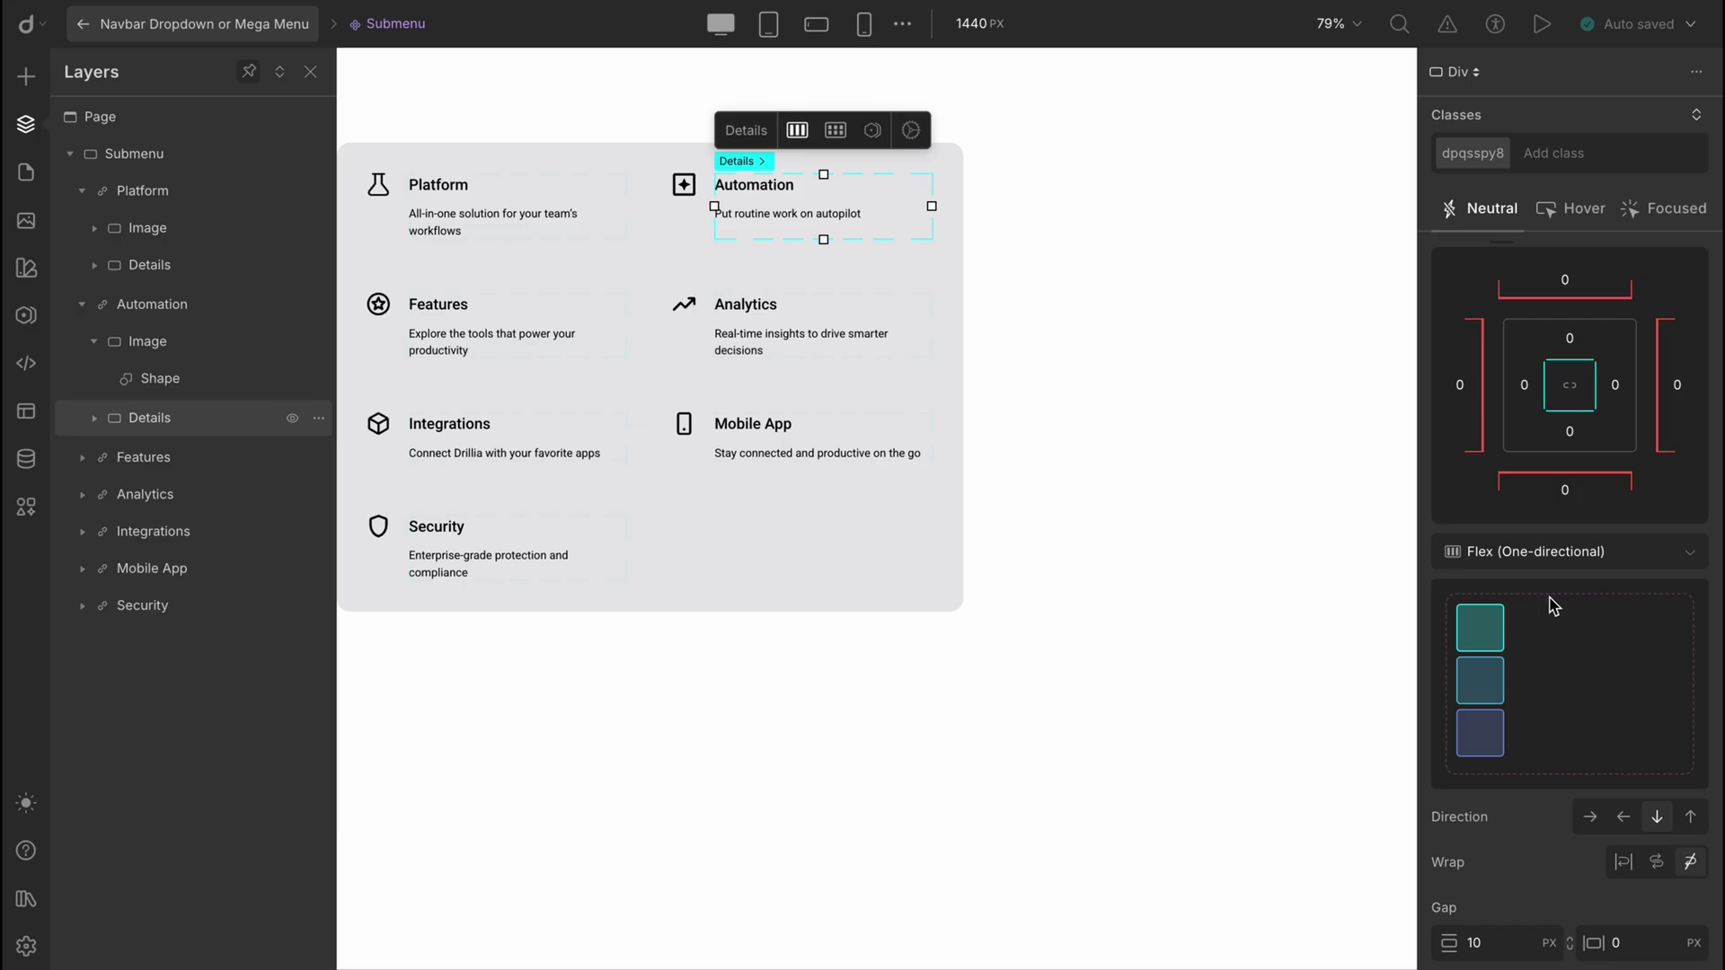
scroll(1551, 601, down, 3)
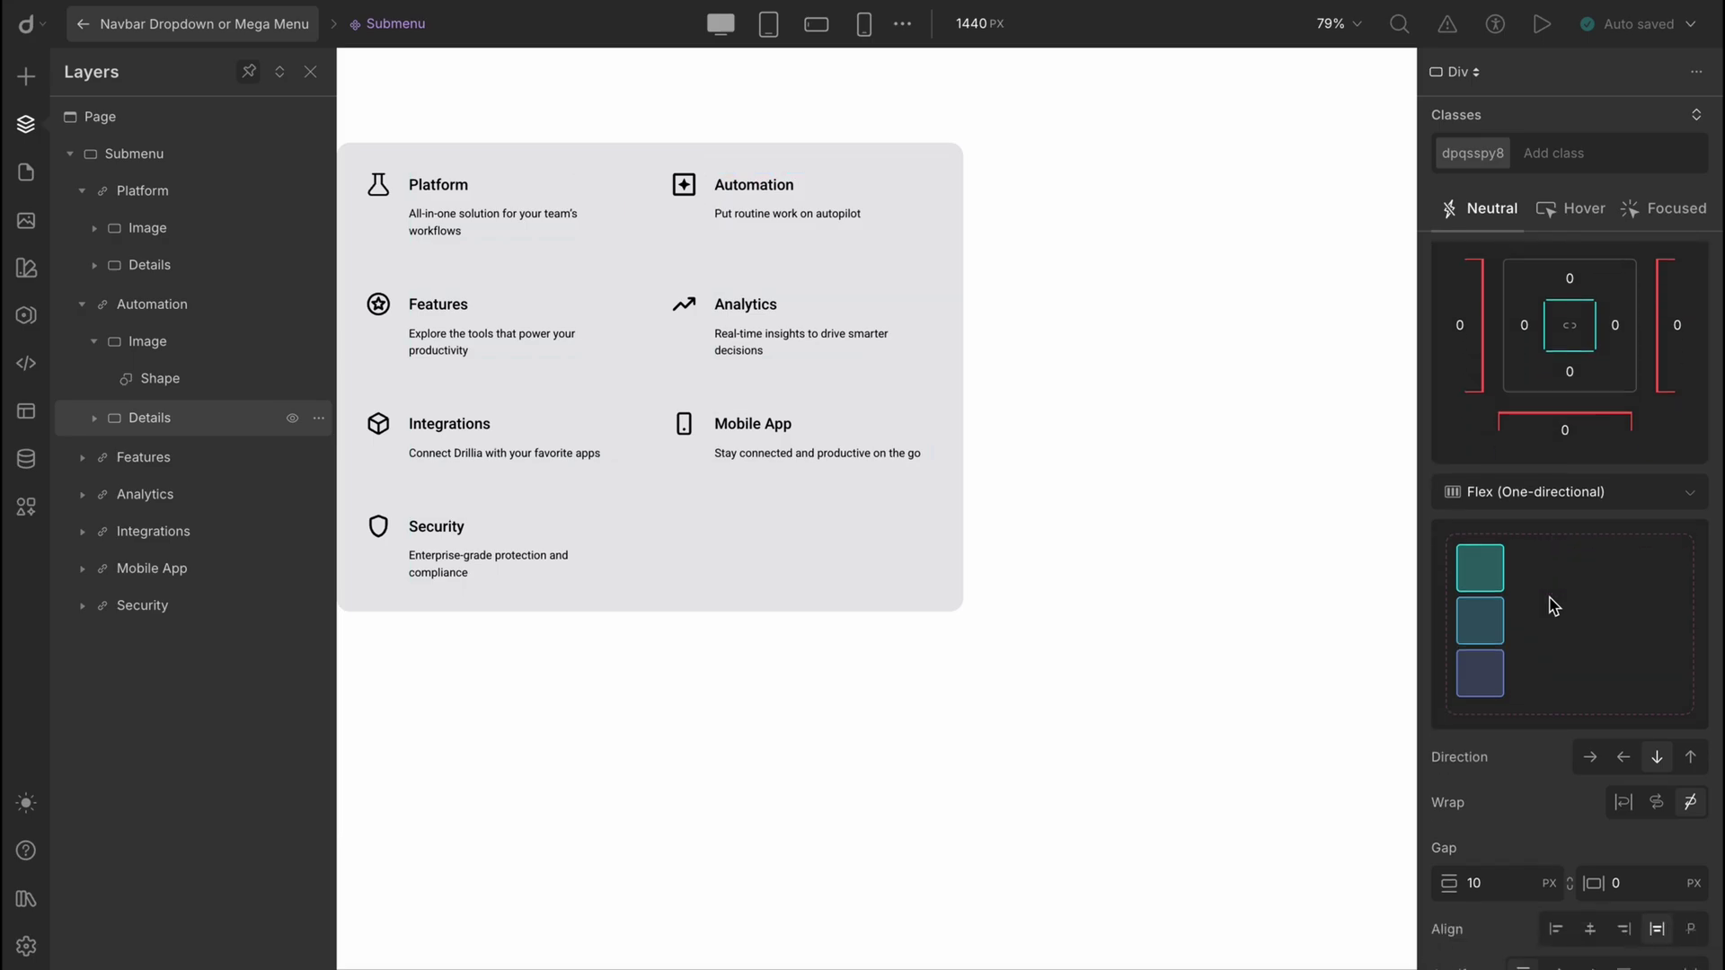
click(1301, 554)
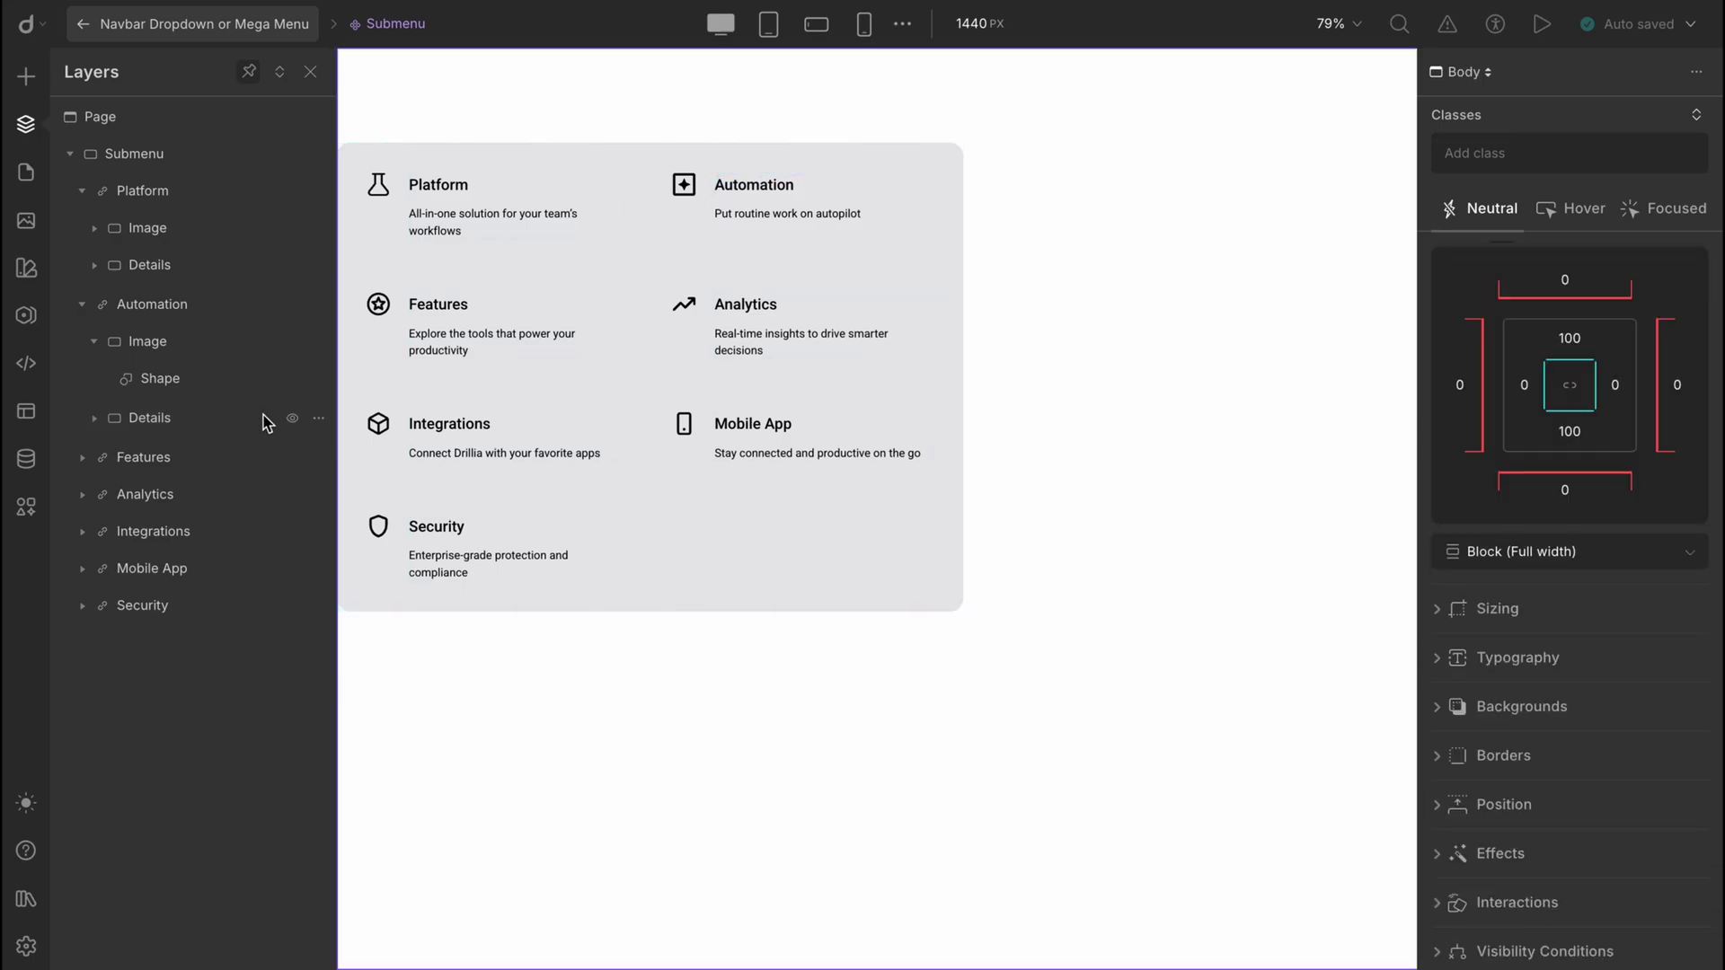
click(183, 209)
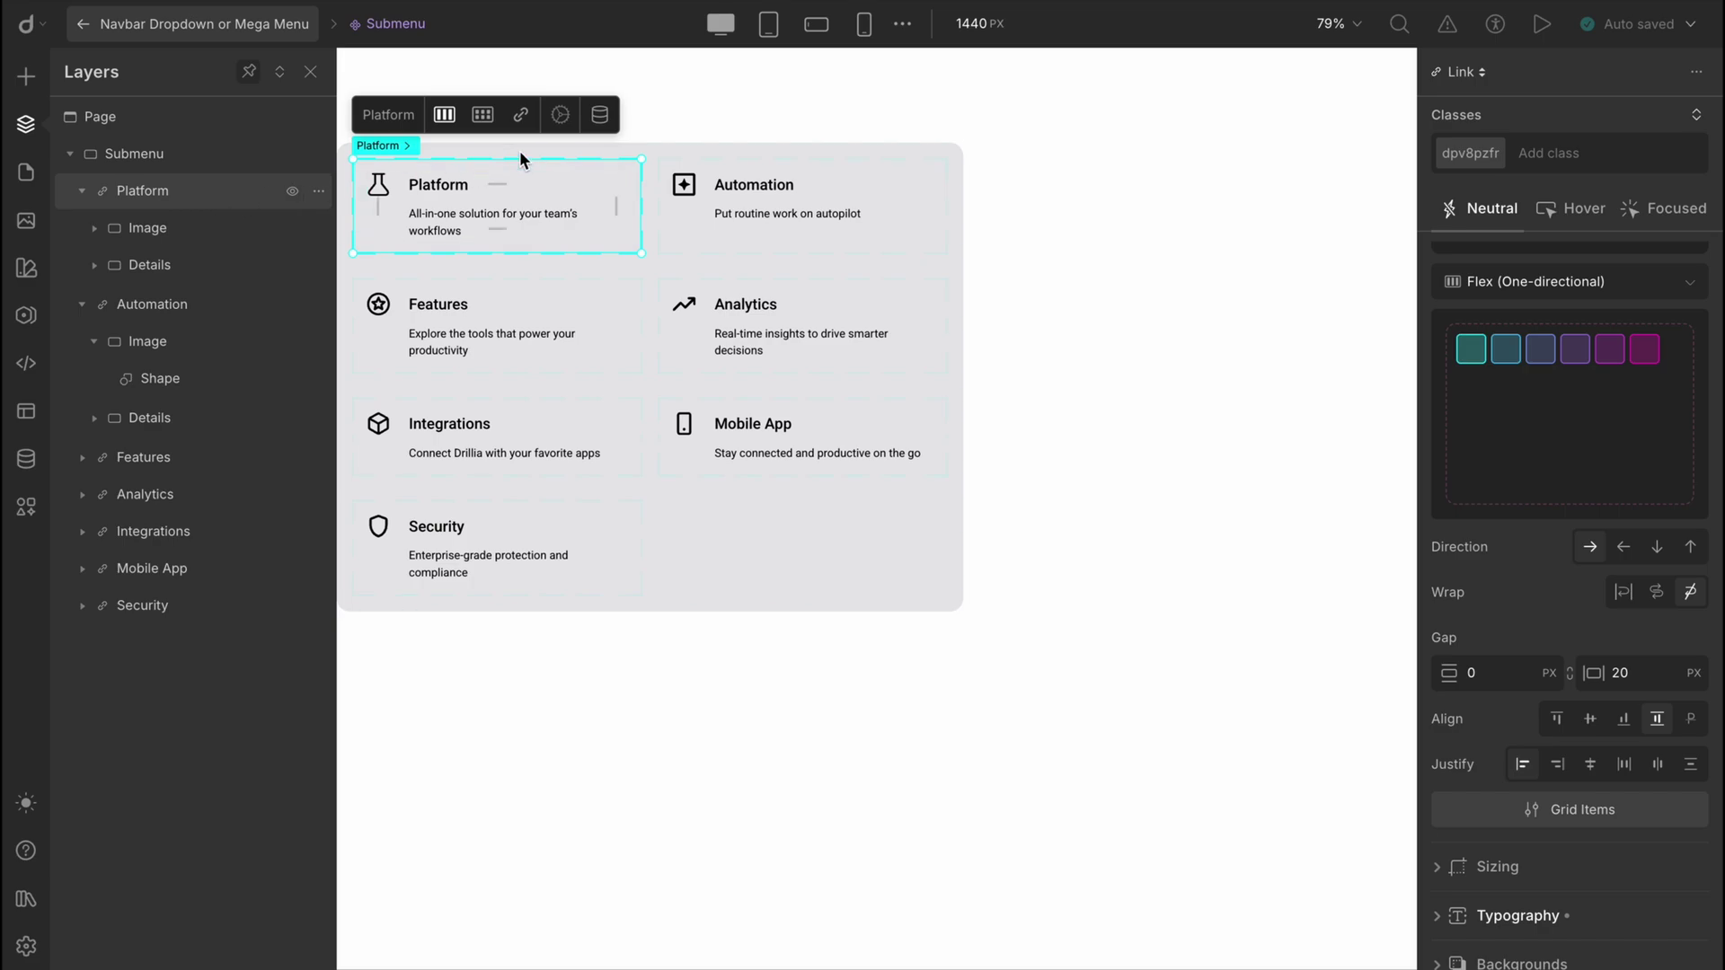
- Review the Platform card's link settings, then exit the Submenu and preview the Mega Menu dropdown
click(520, 114)
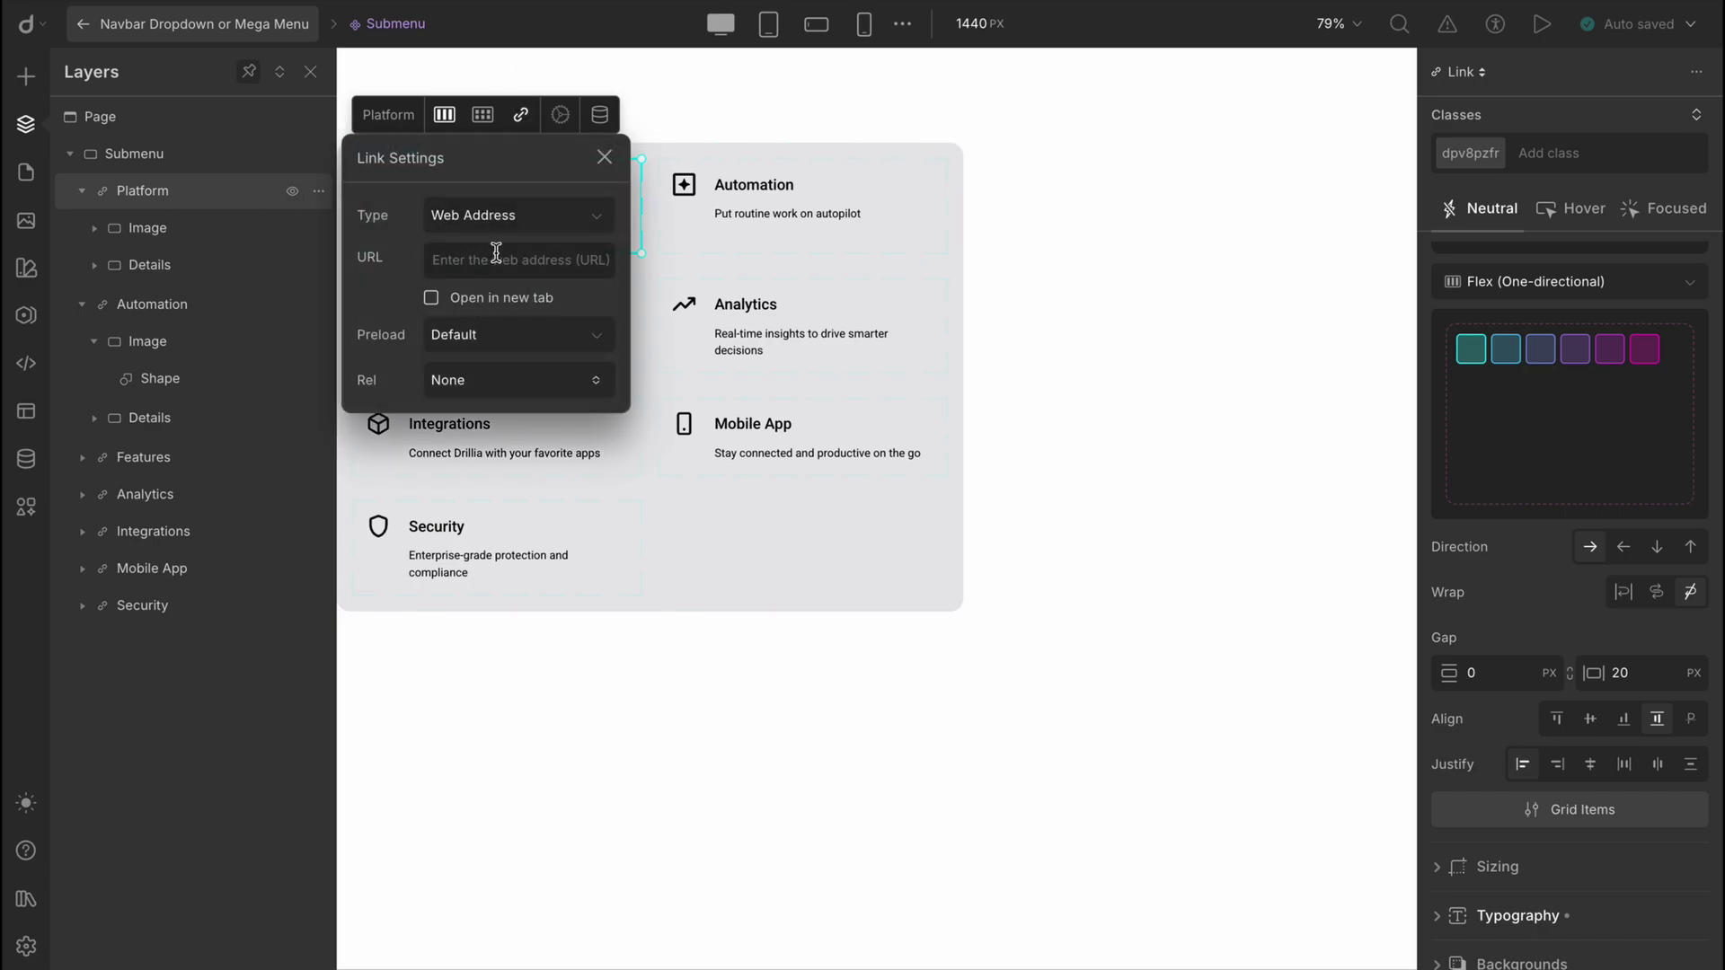
click(606, 167)
click(978, 216)
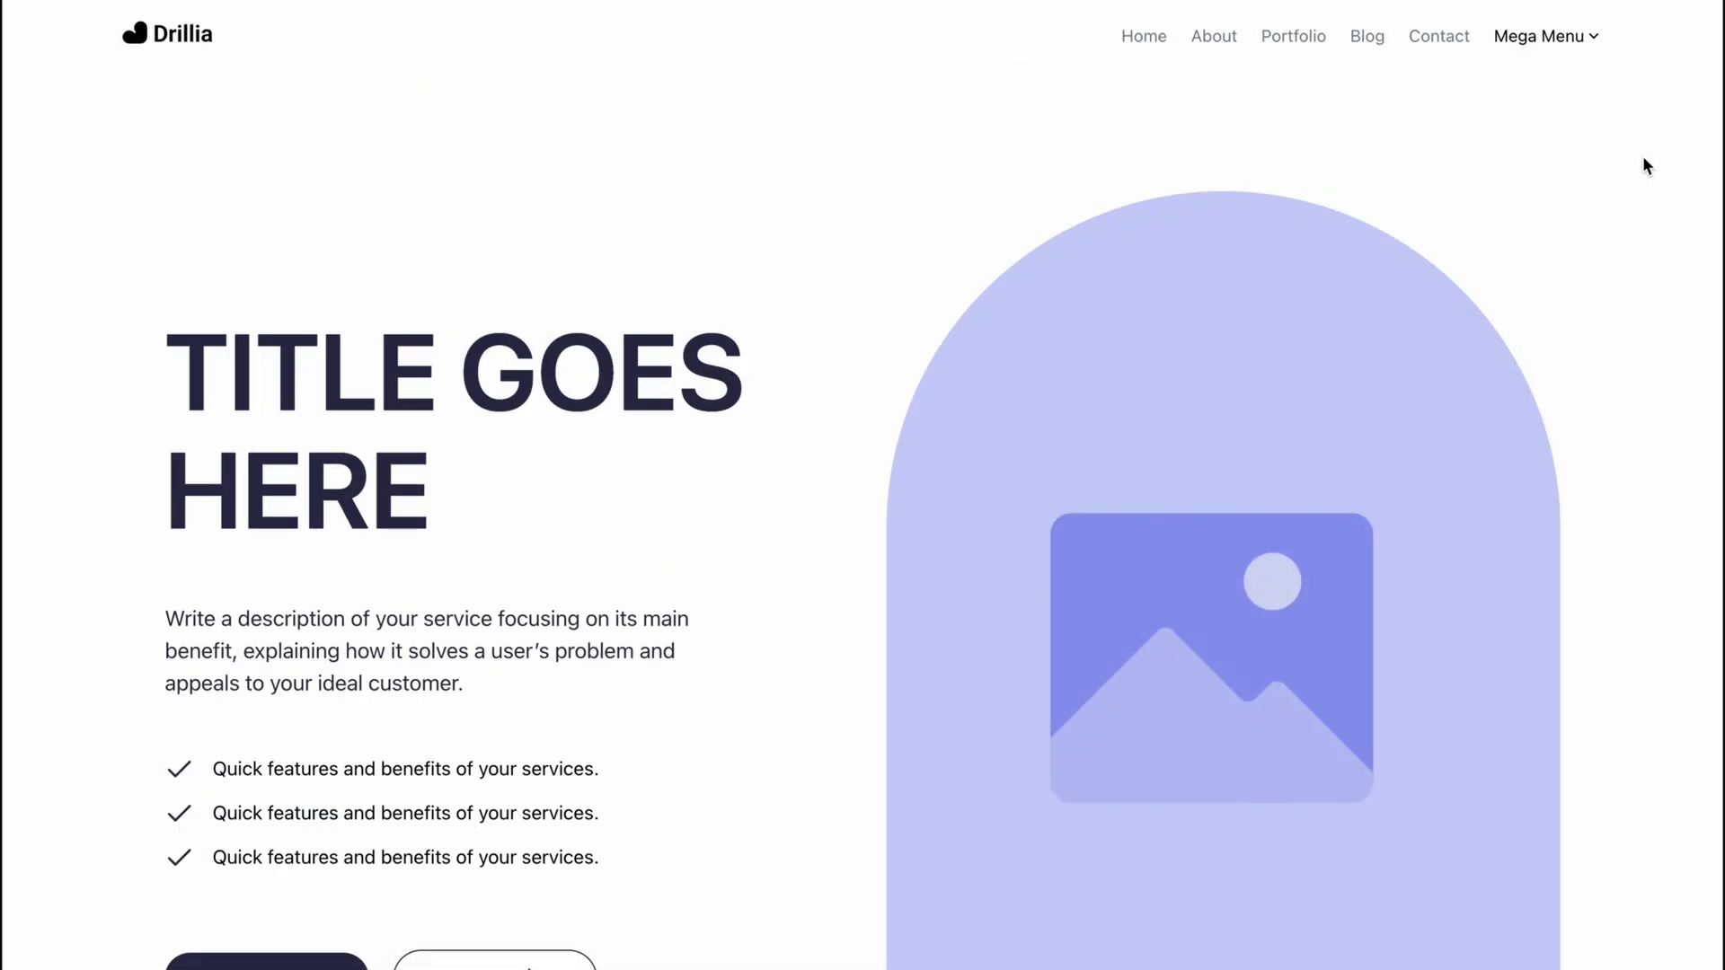
mouse_move(1516, 55)
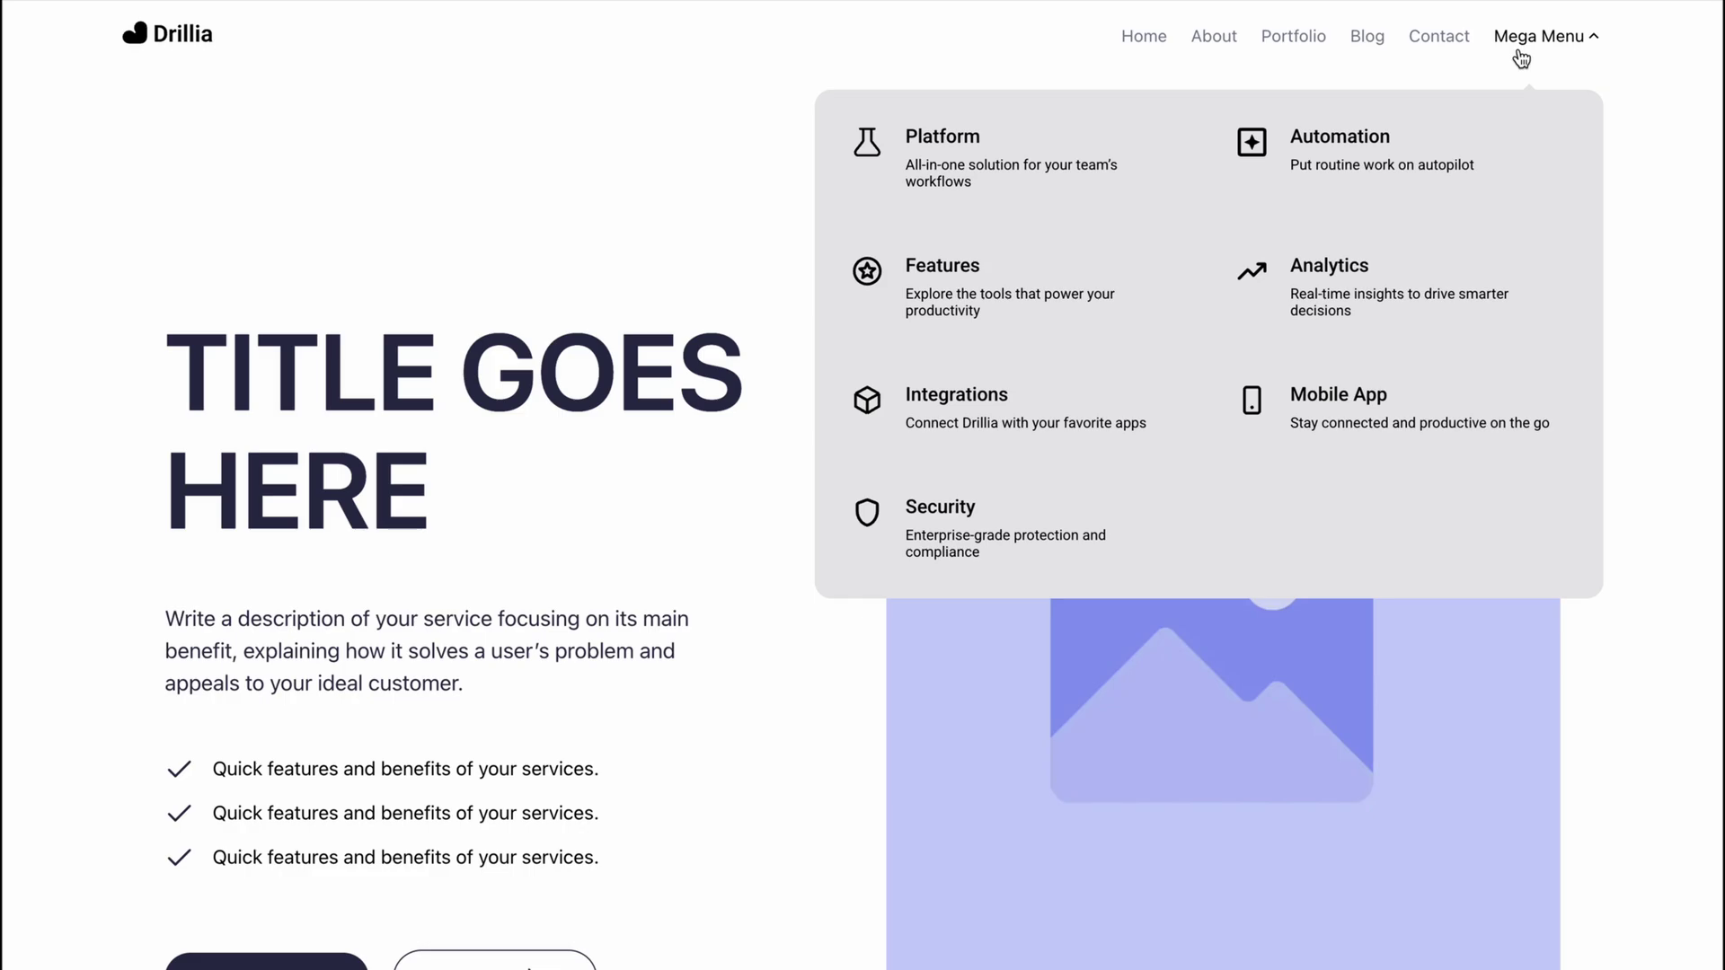